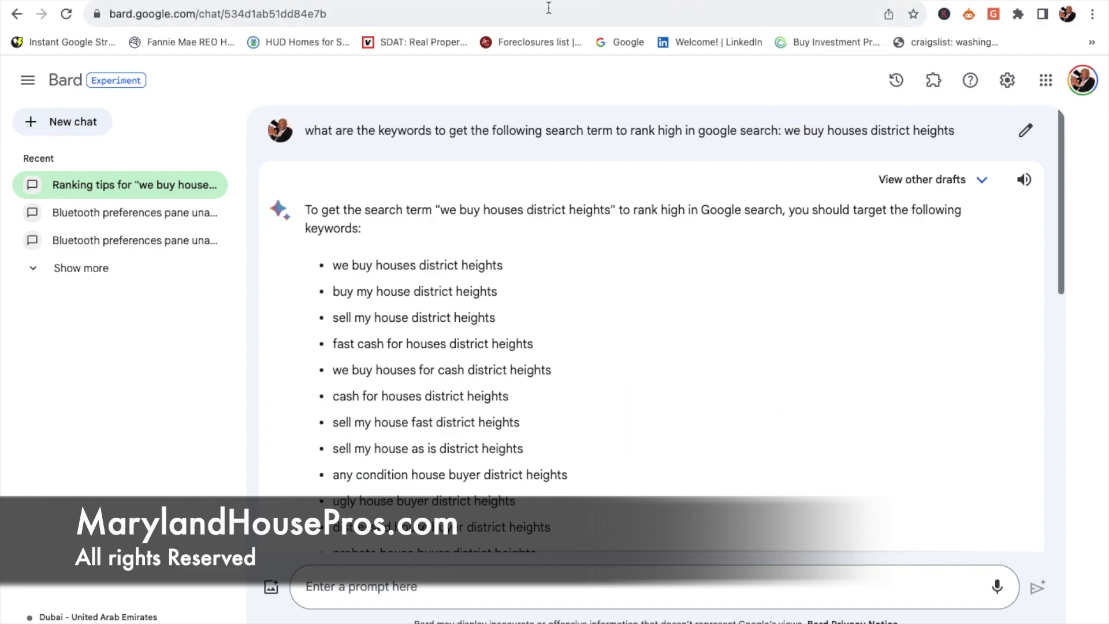
# Step: Switch from the Bard keyword chat to the YouTube channel home page
pyautogui.click(576, 6)
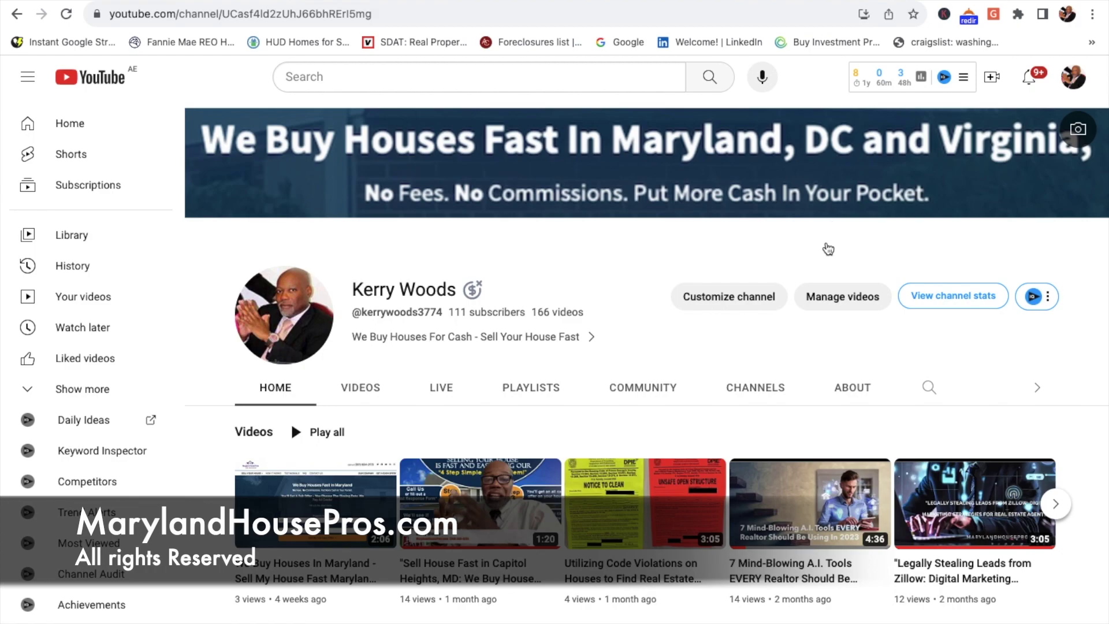
# Step: Start a new video upload from Create and bring up the file picker
pyautogui.click(996, 76)
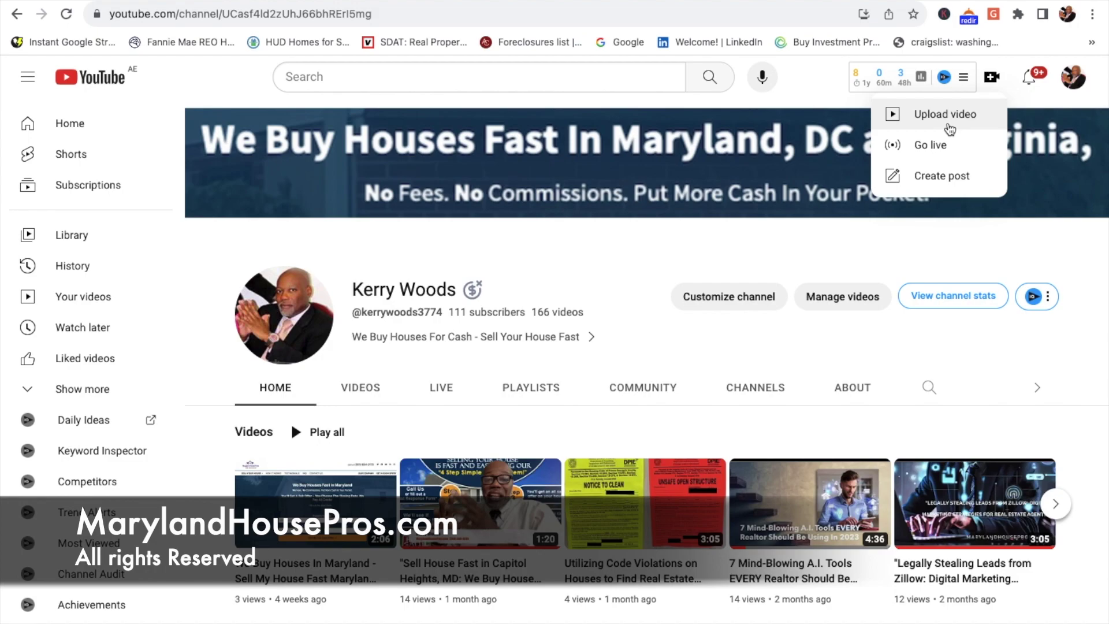
pyautogui.click(941, 119)
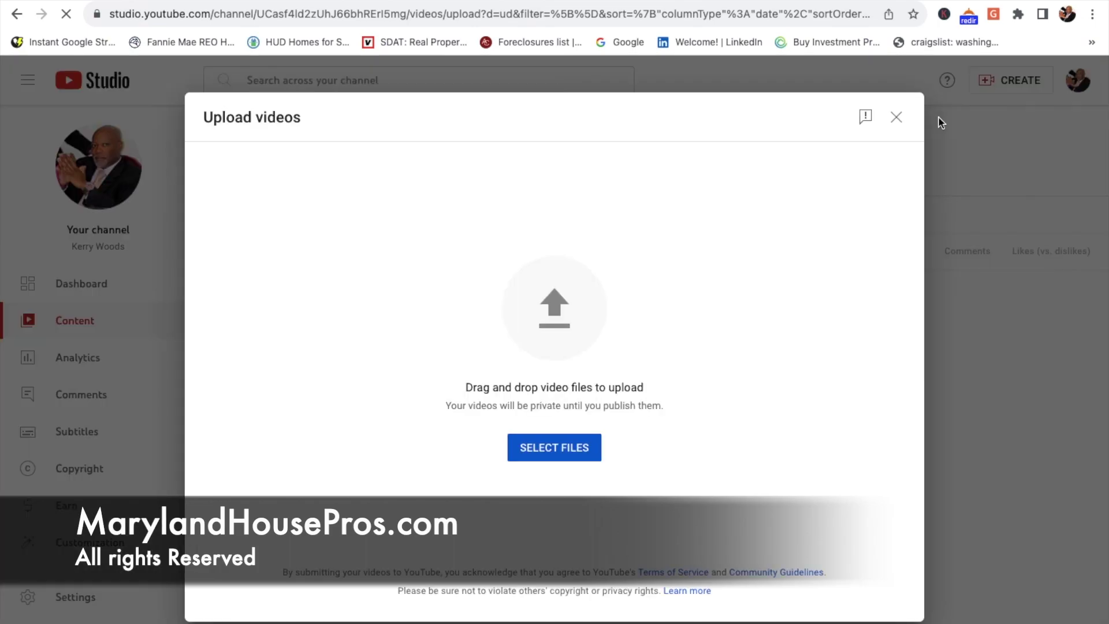
pyautogui.click(543, 453)
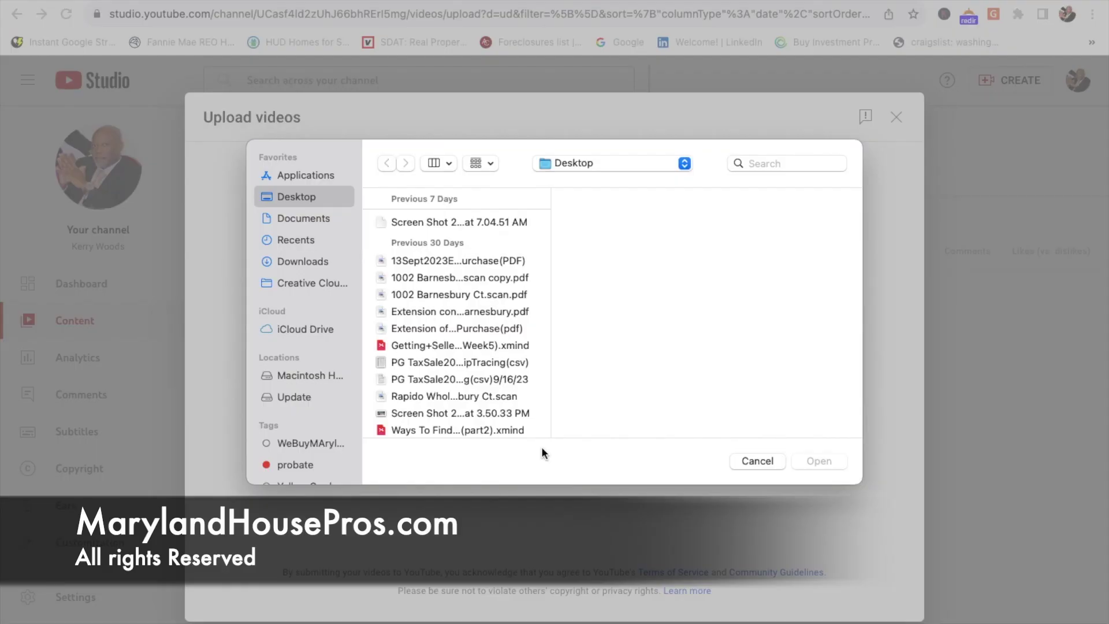
# Step: Upload the District Heights mp4 from the Downloads folder
pyautogui.click(306, 259)
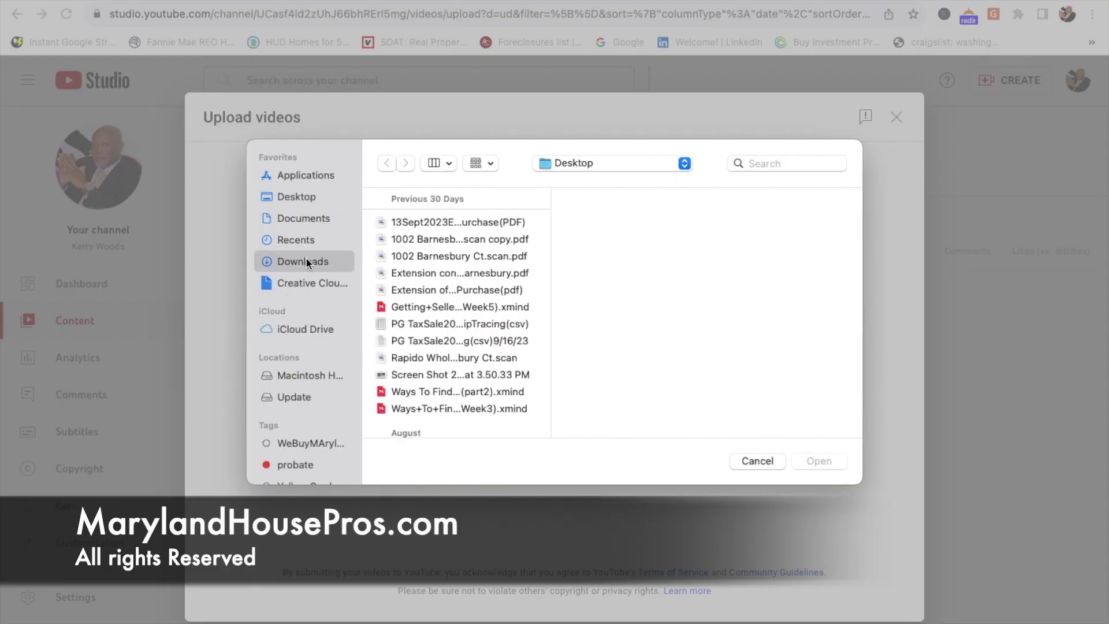
pyautogui.click(424, 222)
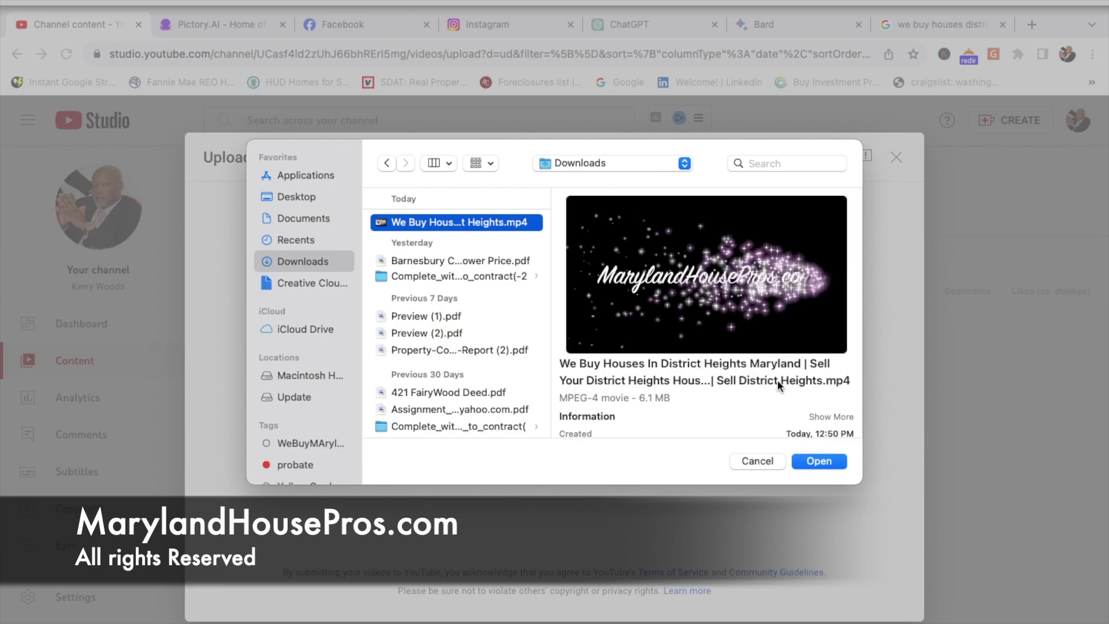
pyautogui.click(828, 462)
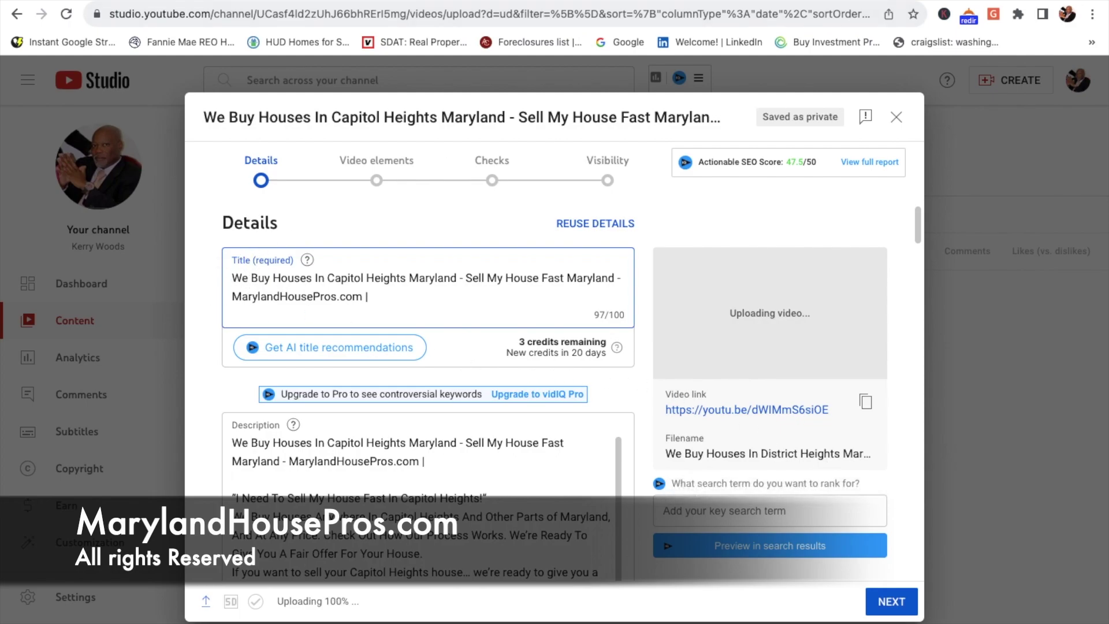
# Step: Remove all existing tags from the new video with Delete all
pyautogui.click(624, 0)
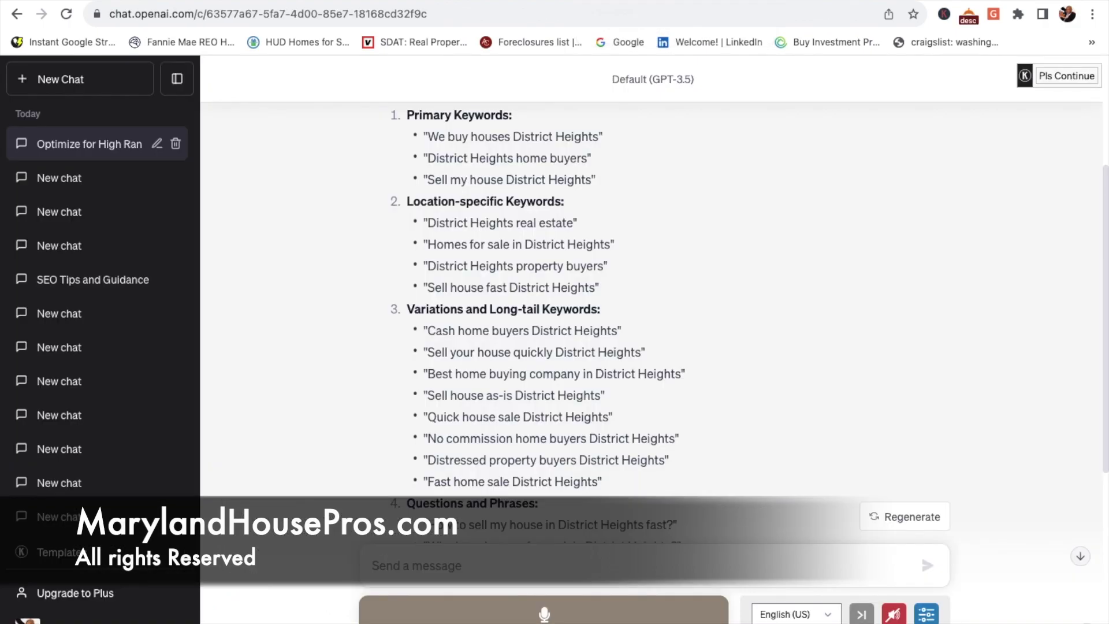
pyautogui.click(347, 0)
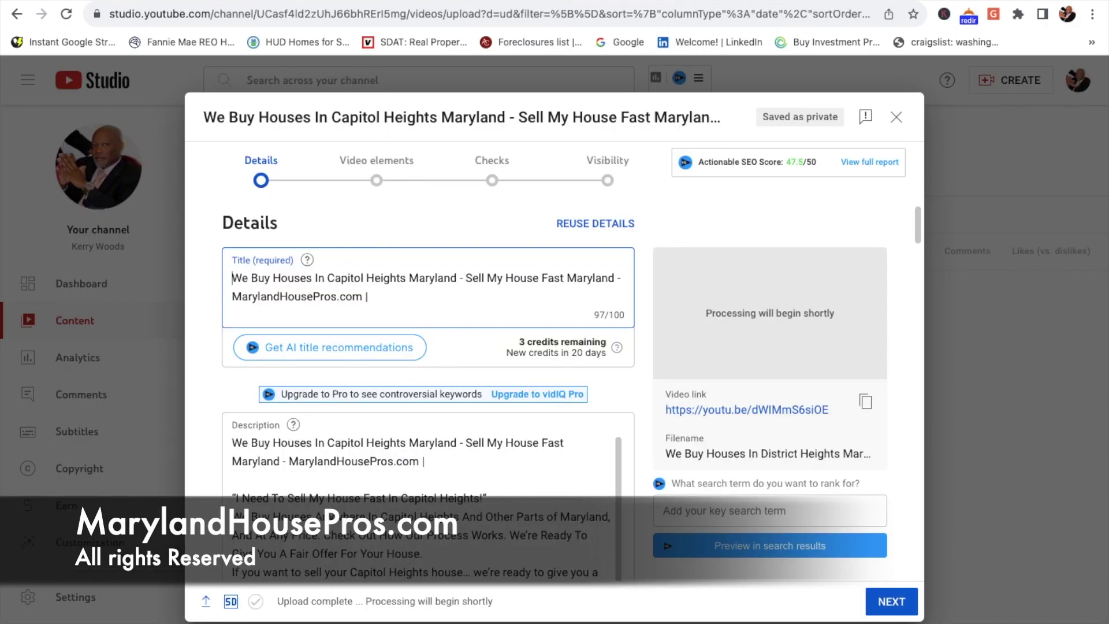
pyautogui.scroll(-10, 401, 479)
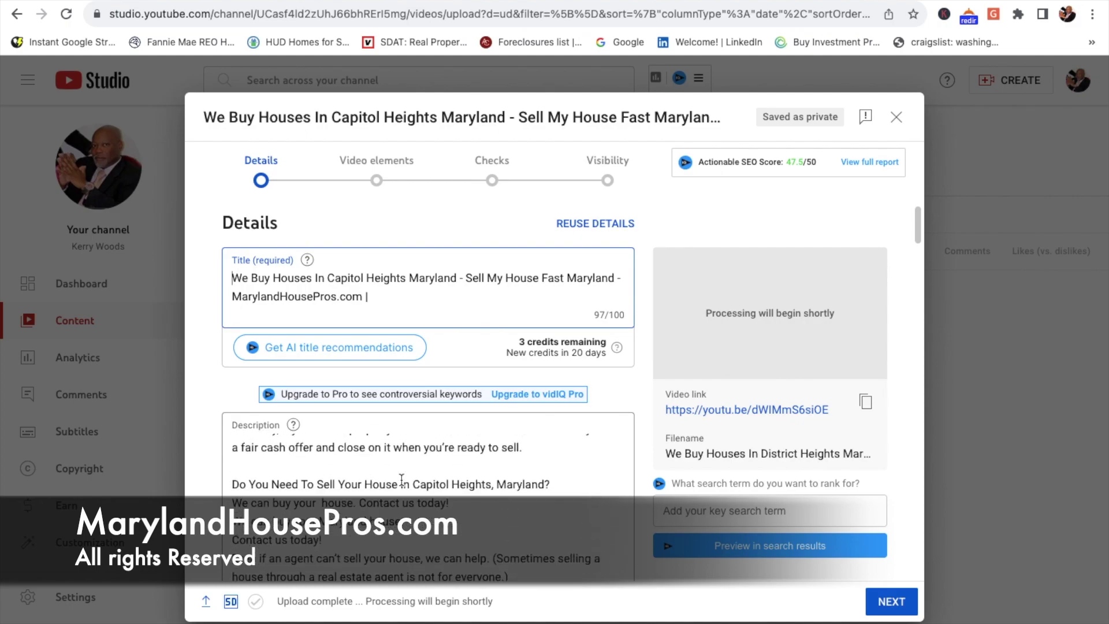
pyautogui.scroll(-15, 401, 479)
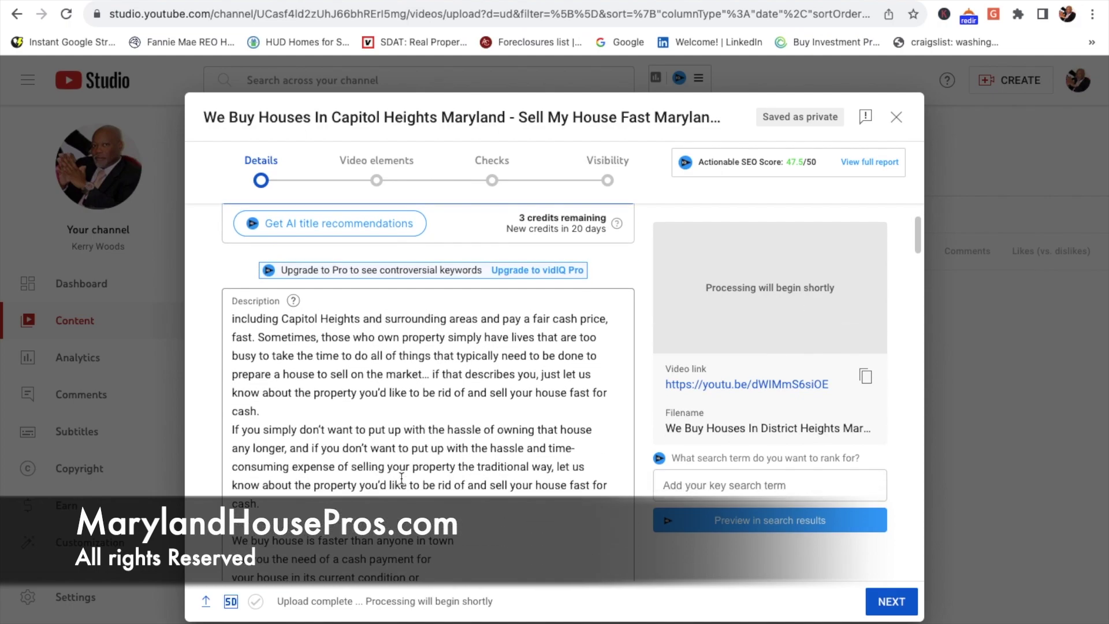
pyautogui.scroll(-5, 401, 476)
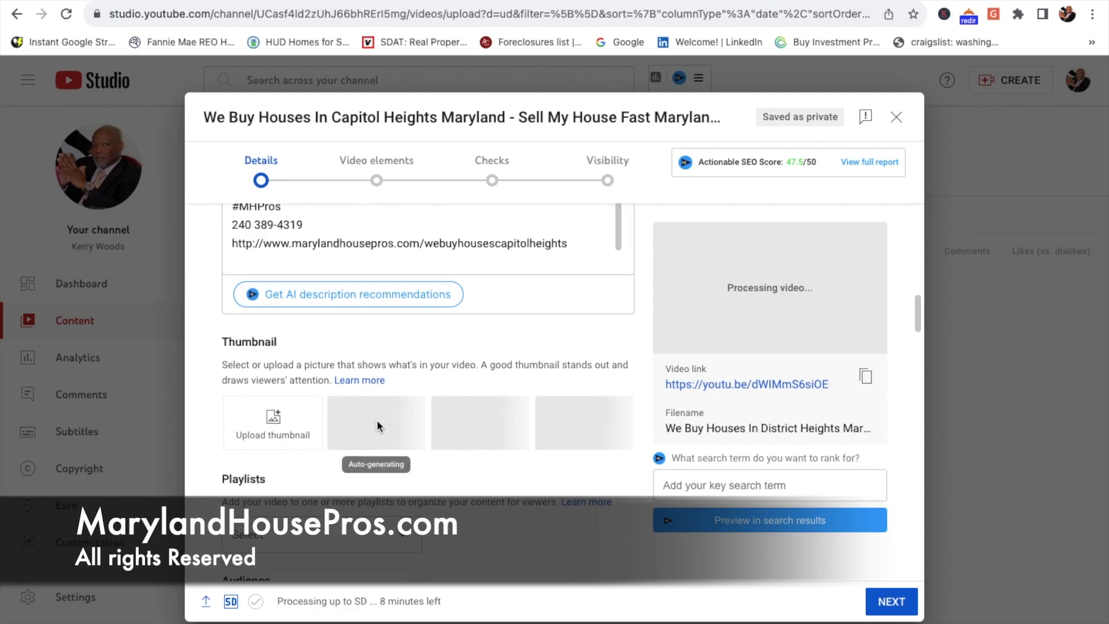
pyautogui.scroll(-9, 483, 477)
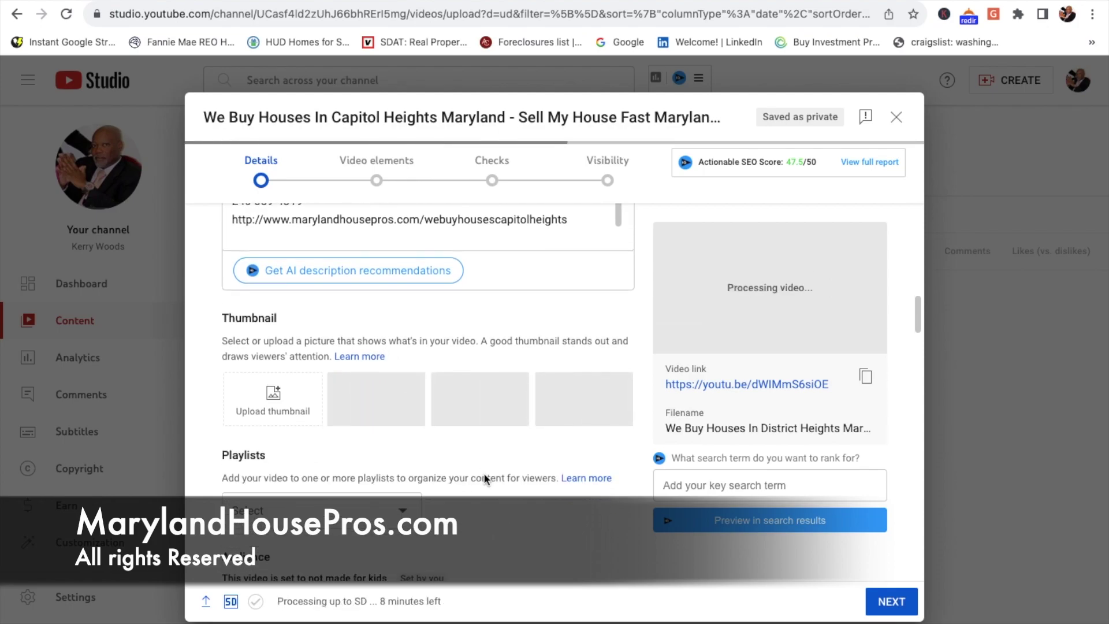
pyautogui.scroll(-8, 484, 471)
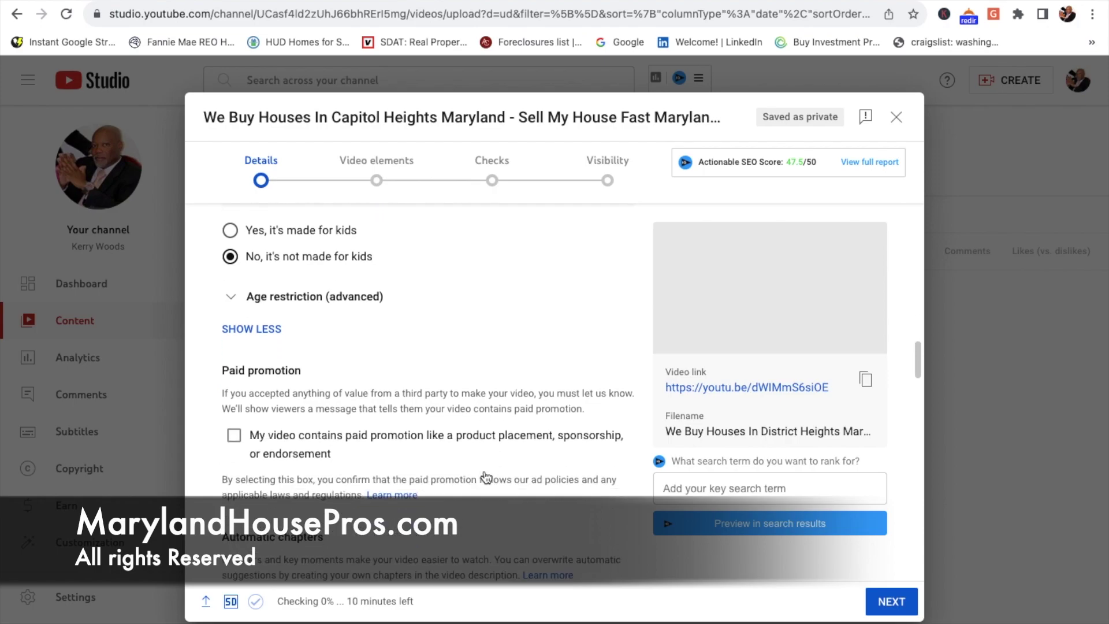
pyautogui.scroll(-3, 485, 471)
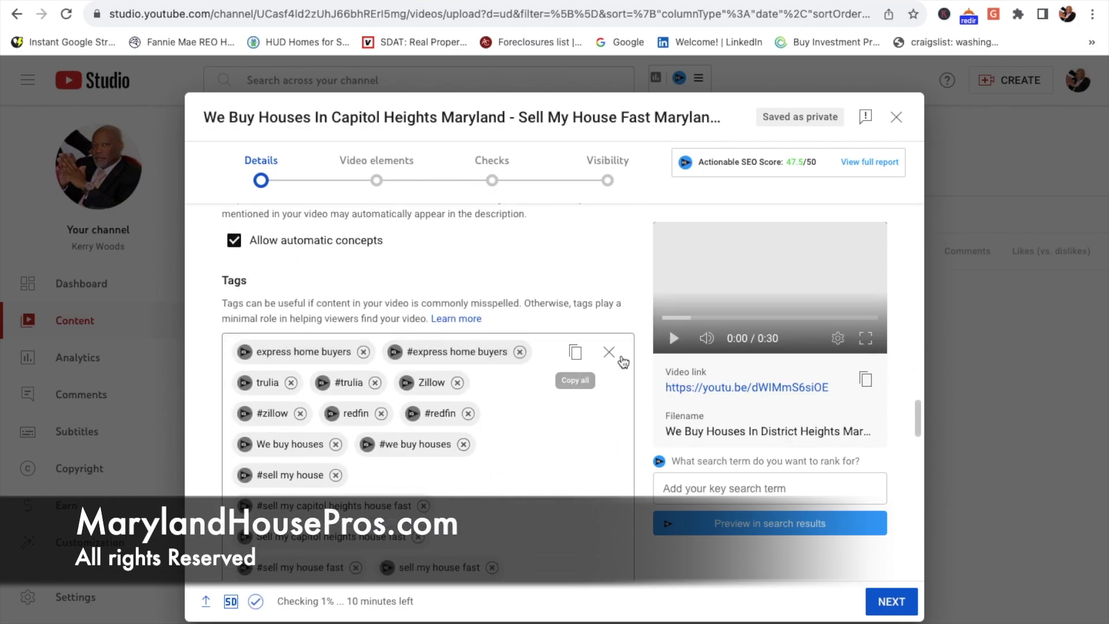
pyautogui.click(610, 352)
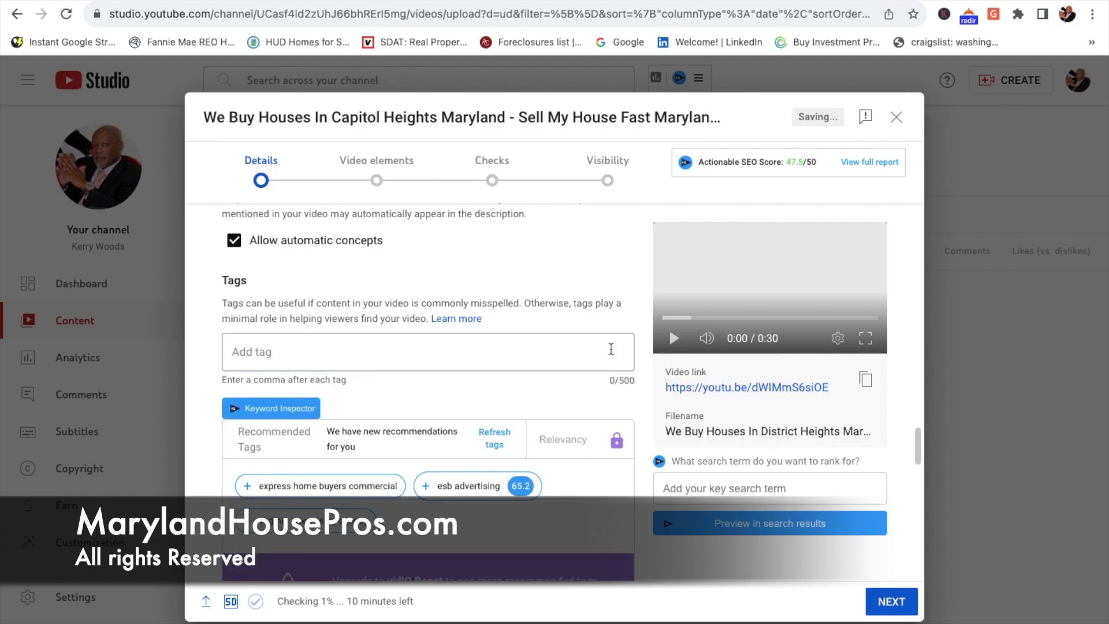
# Step: Put the cursor in the Title field, then switch to the Bard keyword chat
pyautogui.scroll(-1, 492, 390)
pyautogui.scroll(-8, 492, 390)
pyautogui.scroll(-5, 492, 390)
pyautogui.scroll(15, 492, 390)
pyautogui.scroll(15, 492, 391)
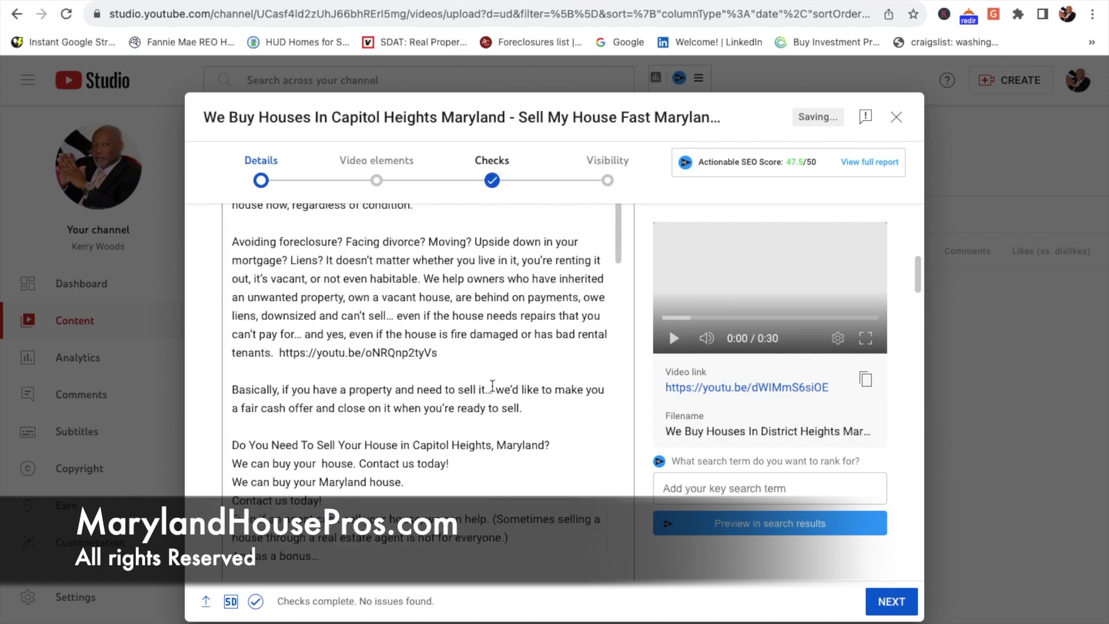
pyautogui.scroll(10, 492, 386)
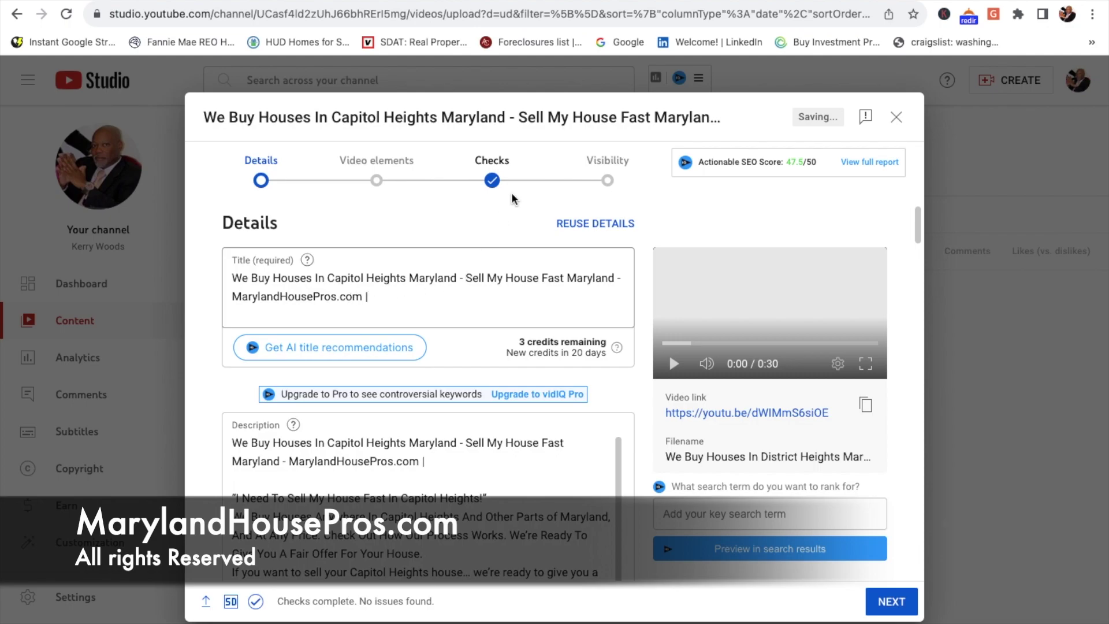
pyautogui.click(451, 294)
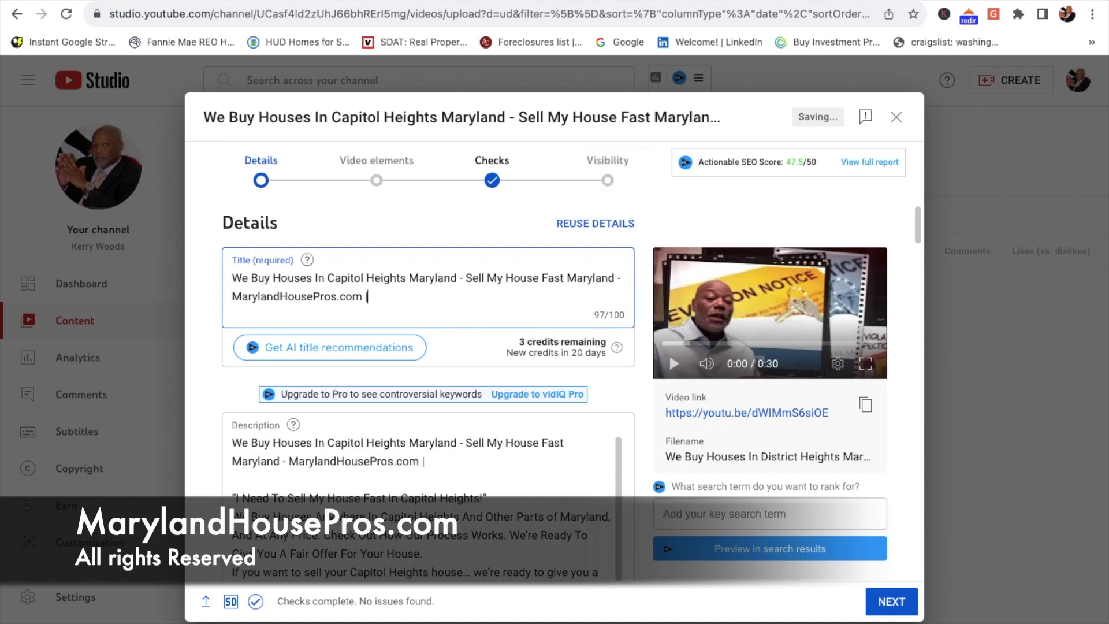
pyautogui.hotkey('ctrl', 'Tab')
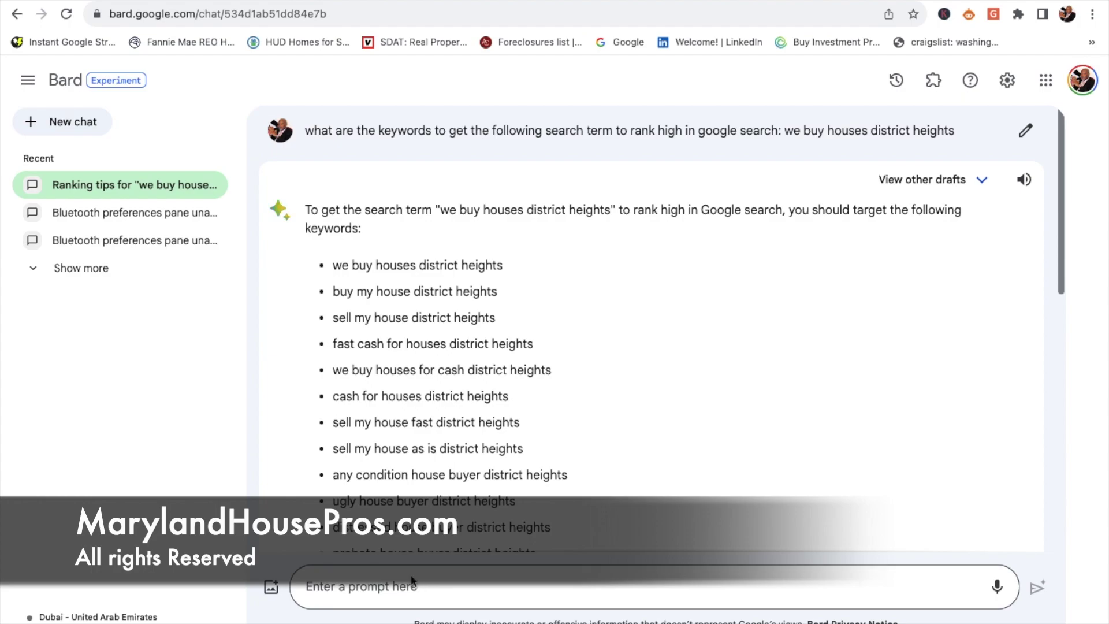
# Step: Ask Bard for a YouTube title under 100 characters and copy 'Sell Your House Fast in District Heights for Cash'
pyautogui.click(388, 589)
pyautogui.write('gi')
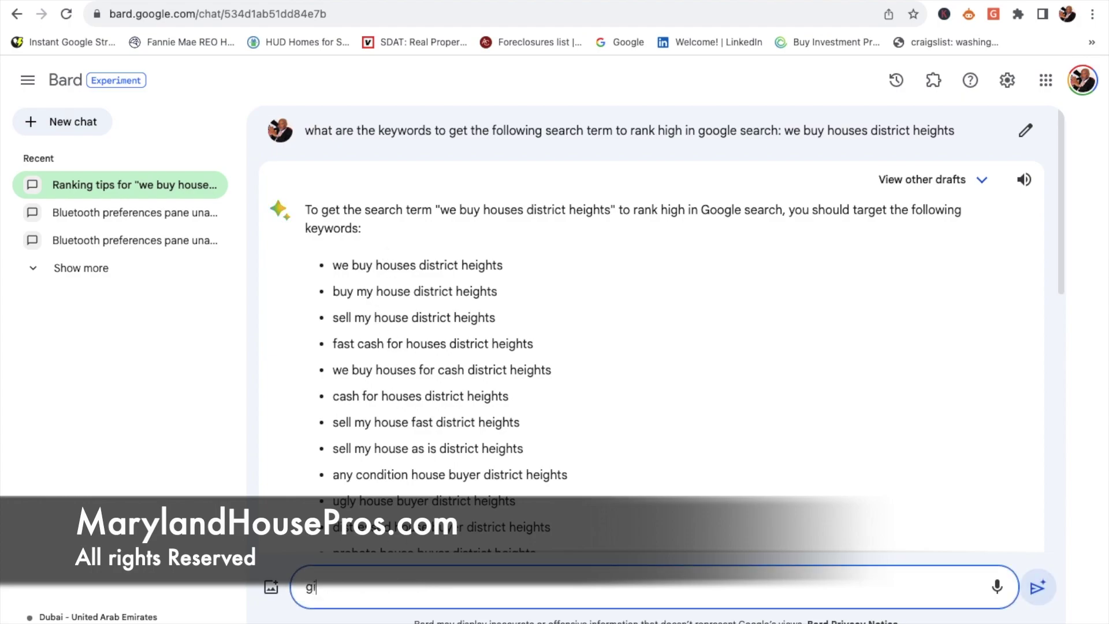
pyautogui.write('ve us a title to use in')
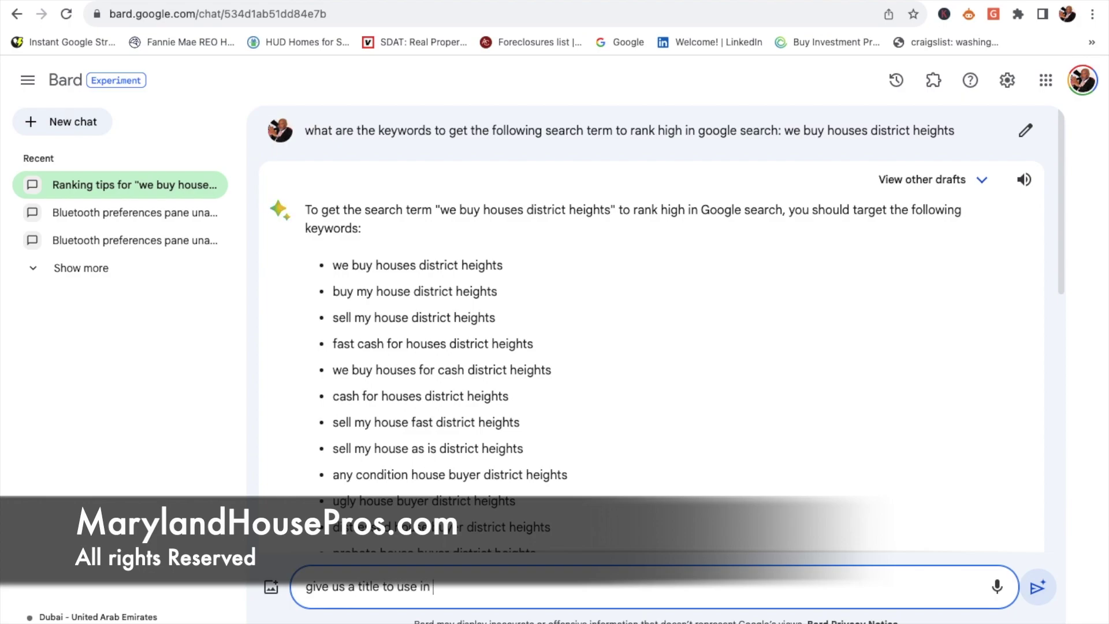
pyautogui.write(' youtube that is no mo')
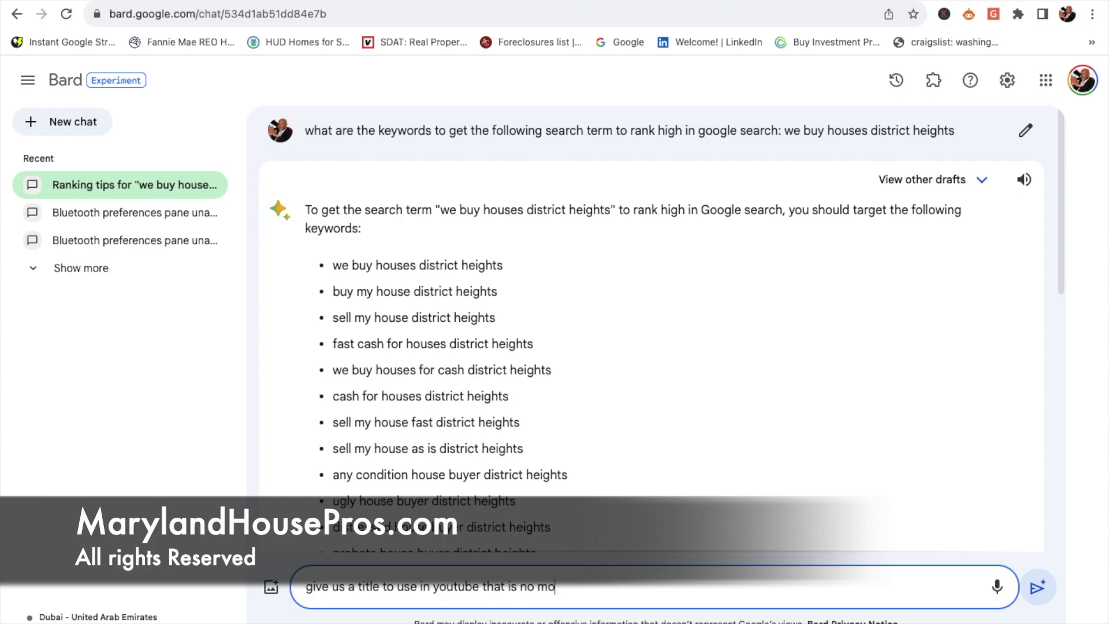
pyautogui.write('re than 100 characters')
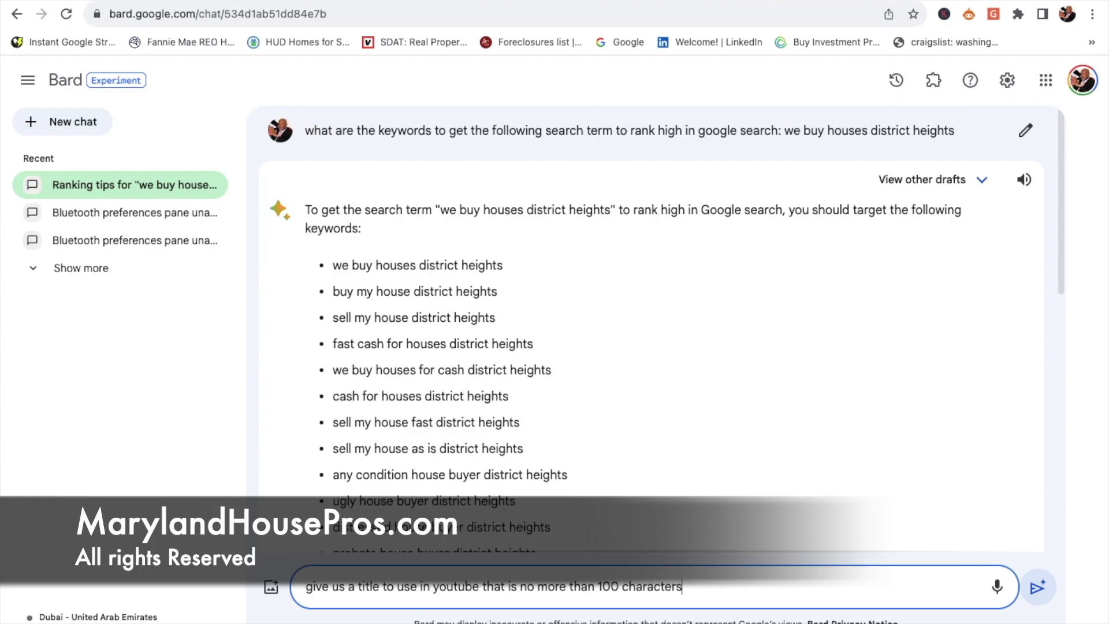
pyautogui.press('Return')
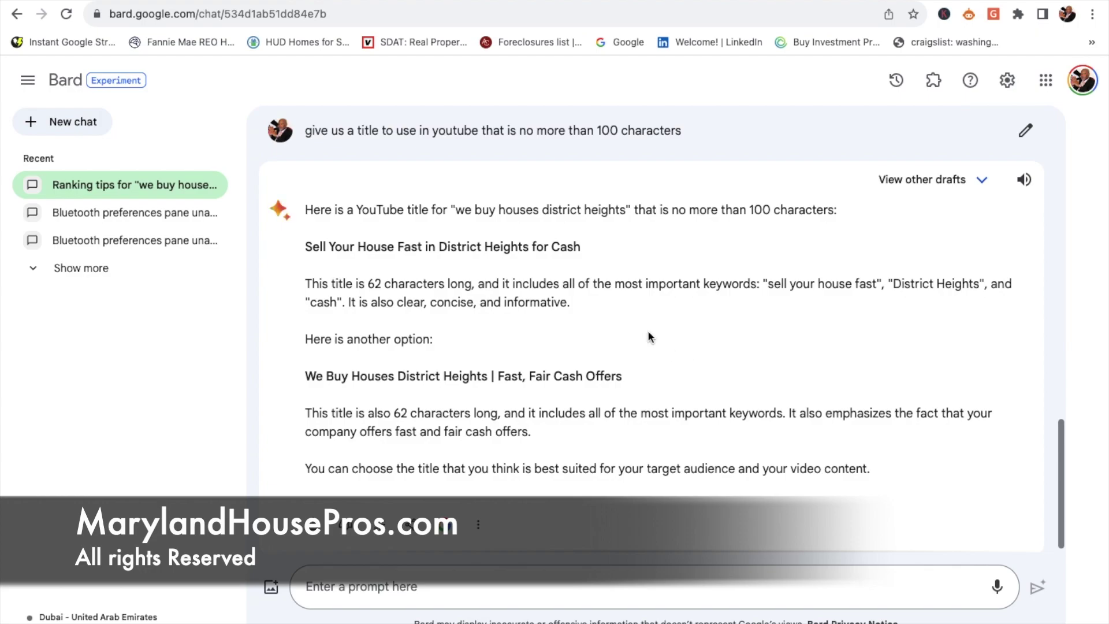
pyautogui.moveTo(582, 247); pyautogui.dragTo(308, 242)
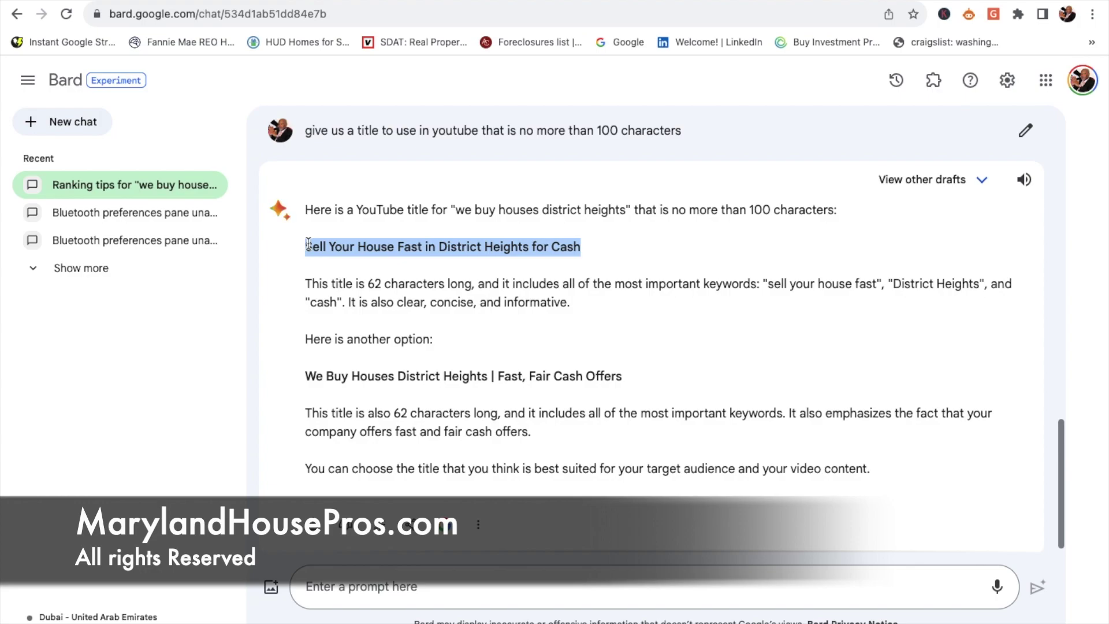
pyautogui.press('super+c')
pyautogui.hotkey('ctrl', 'Tab')
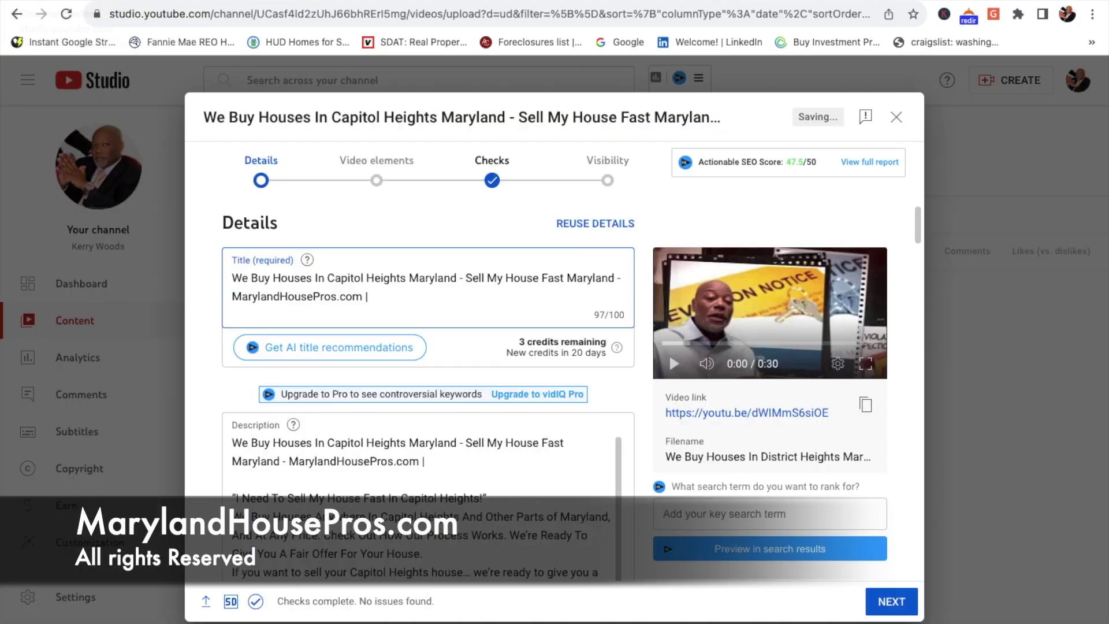
# Step: Retitle the video 'Sell Your House Fast in District Heights for Cash | MarylandHousePros.com |'
pyautogui.moveTo(372, 296); pyautogui.dragTo(230, 287)
pyautogui.press('super+v')
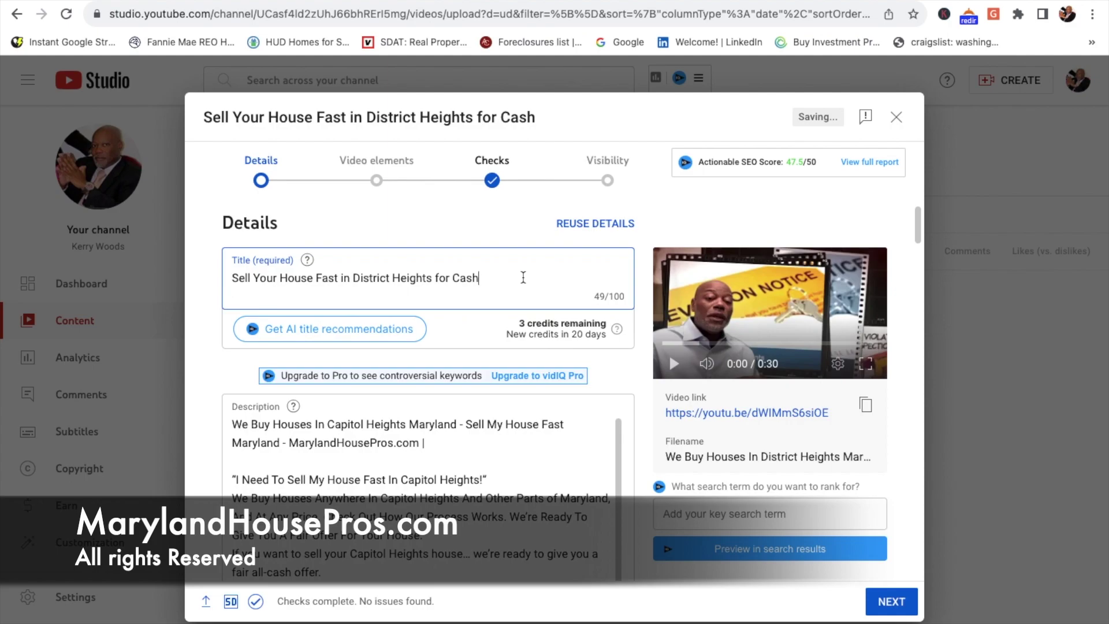
pyautogui.write('| MAryla')
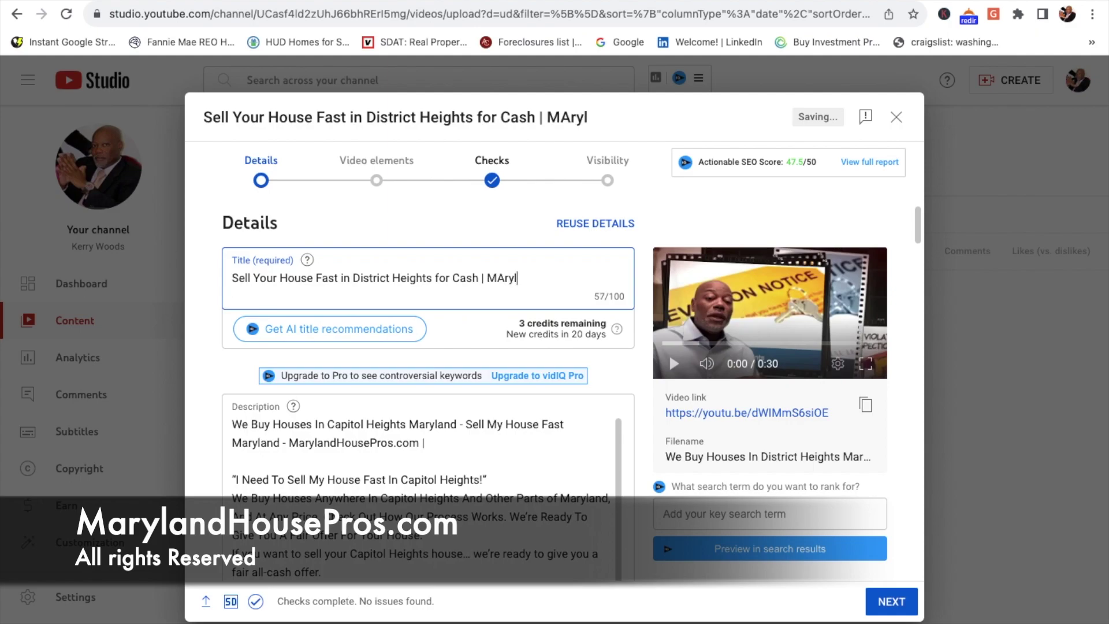
pyautogui.press('BackSpace')
pyautogui.press('BackSpace')
pyautogui.press('BackSpace')
pyautogui.press('BackSpace')
pyautogui.press('BackSpace')
pyautogui.write('aryl')
pyautogui.write('and')
pyautogui.write(' Hou')
pyautogui.press('BackSpace')
pyautogui.press('BackSpace')
pyautogui.press('BackSpace')
pyautogui.press('BackSpace')
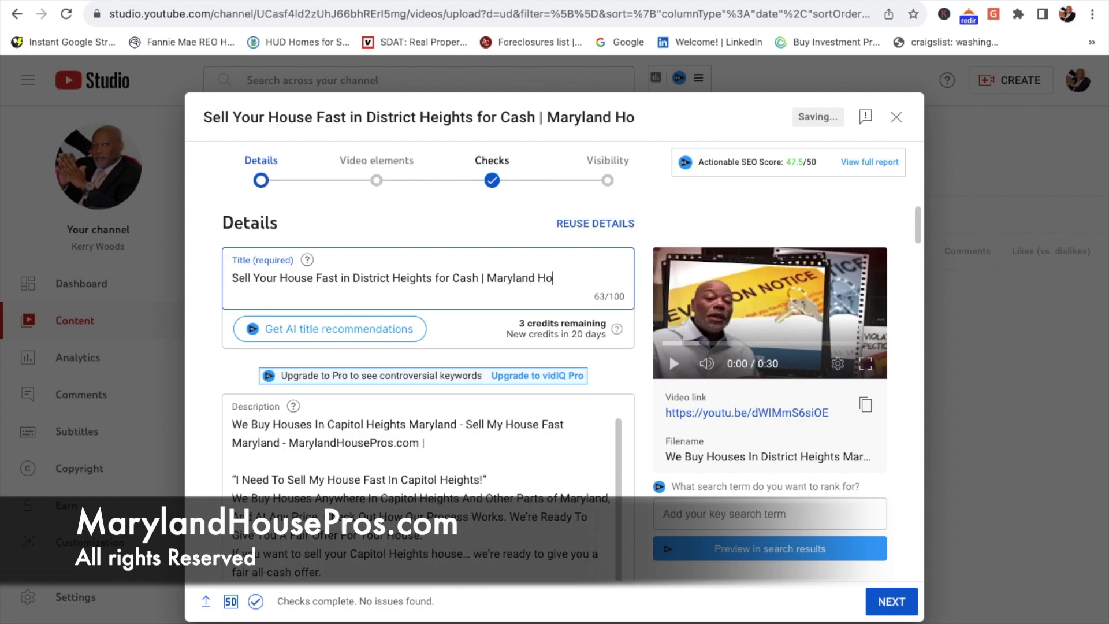
pyautogui.write('HousePros.com')
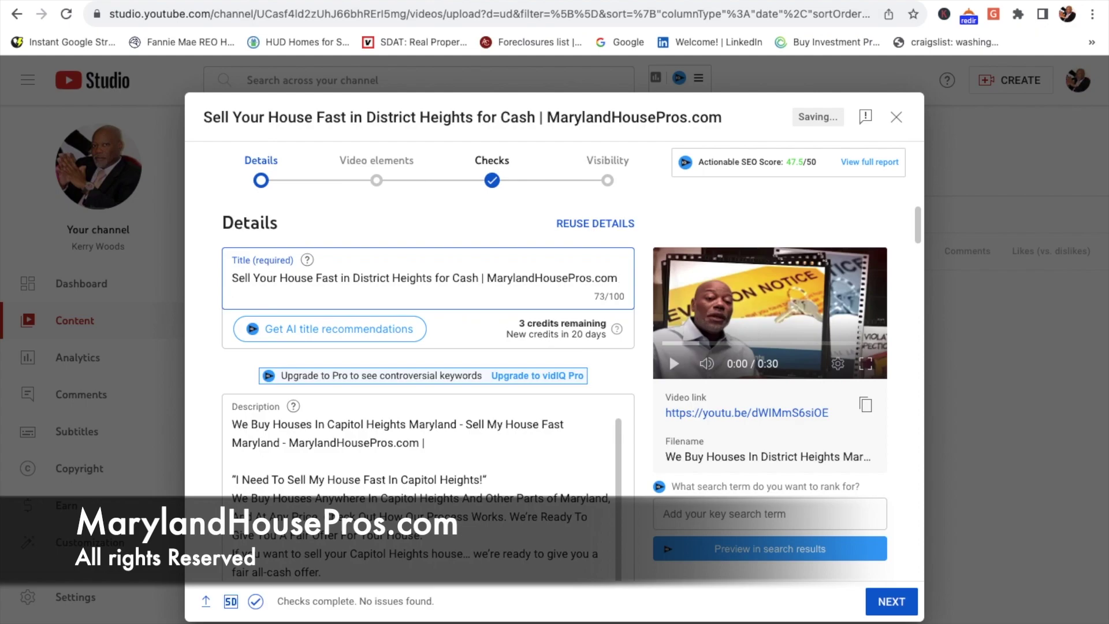
pyautogui.write(' |')
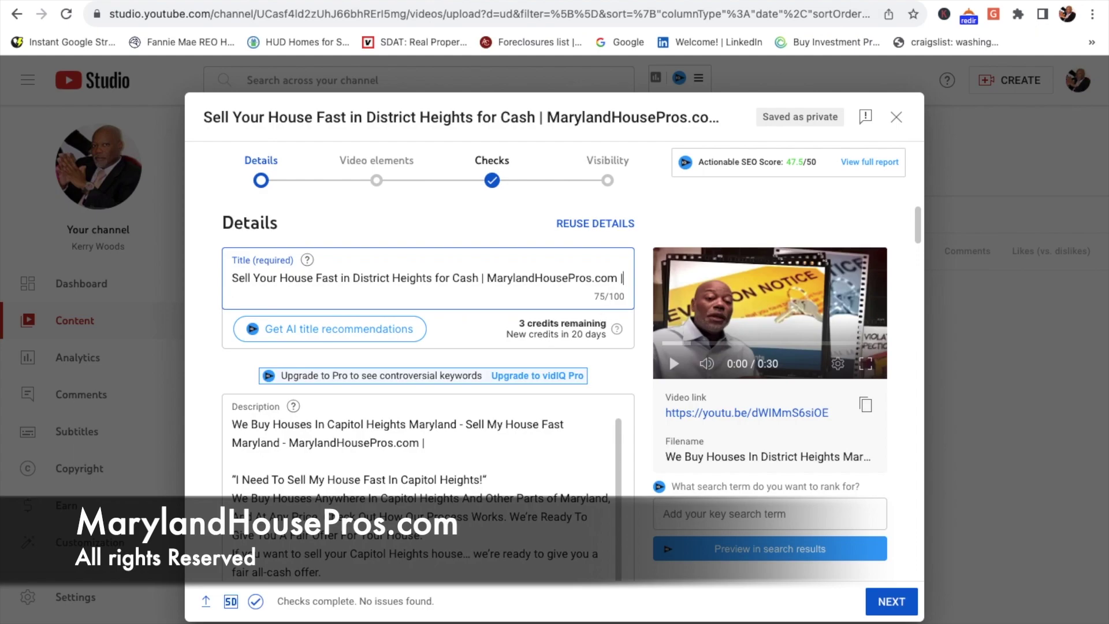
pyautogui.press('super+t')
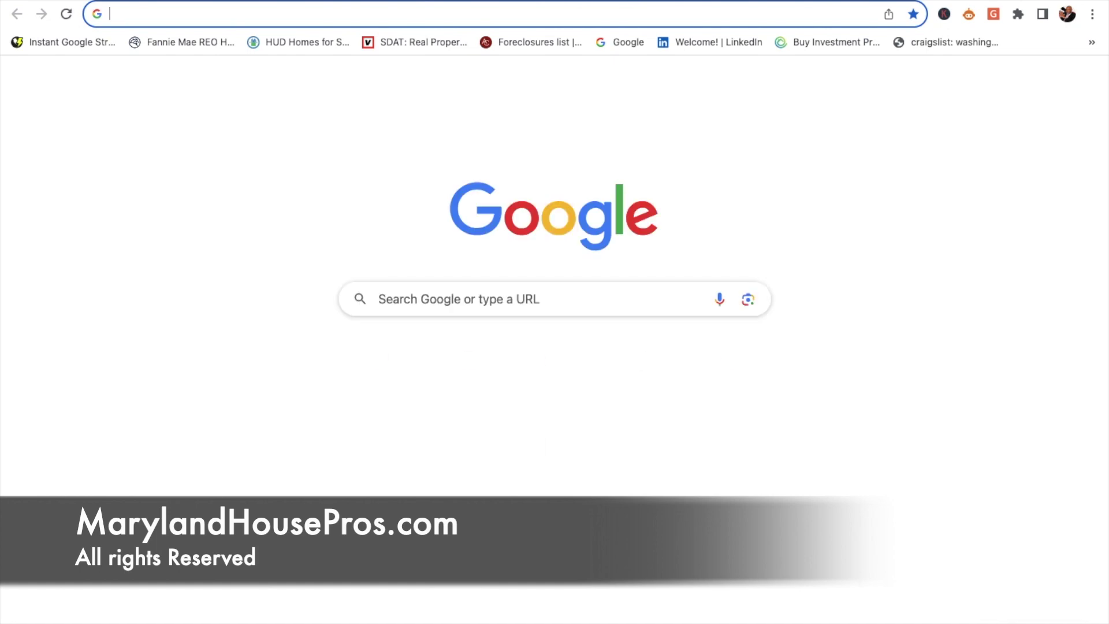
# Step: Load marylandhousepros.com in the new tab, then return to the YouTube Studio details
pyautogui.write('marylandhousepros.com')
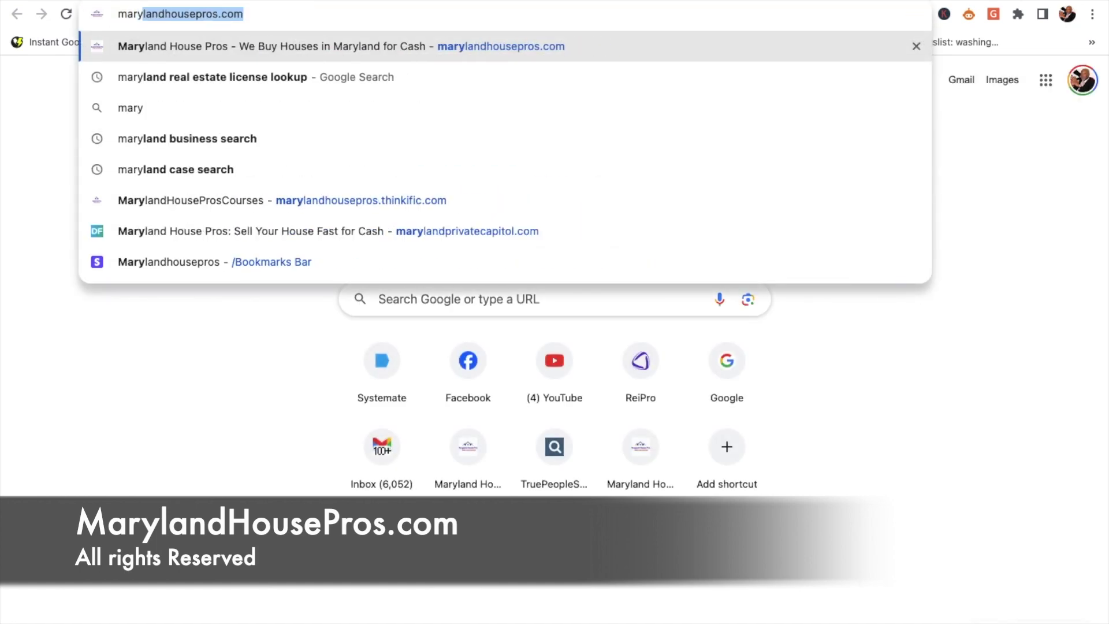
pyautogui.press('Return')
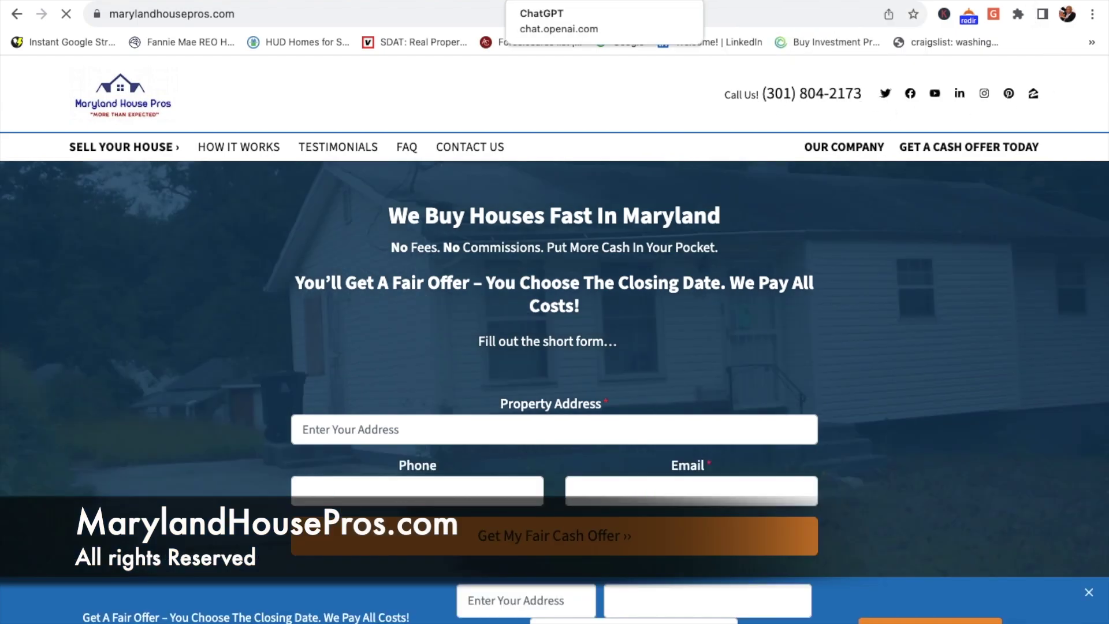
pyautogui.click(27, 3)
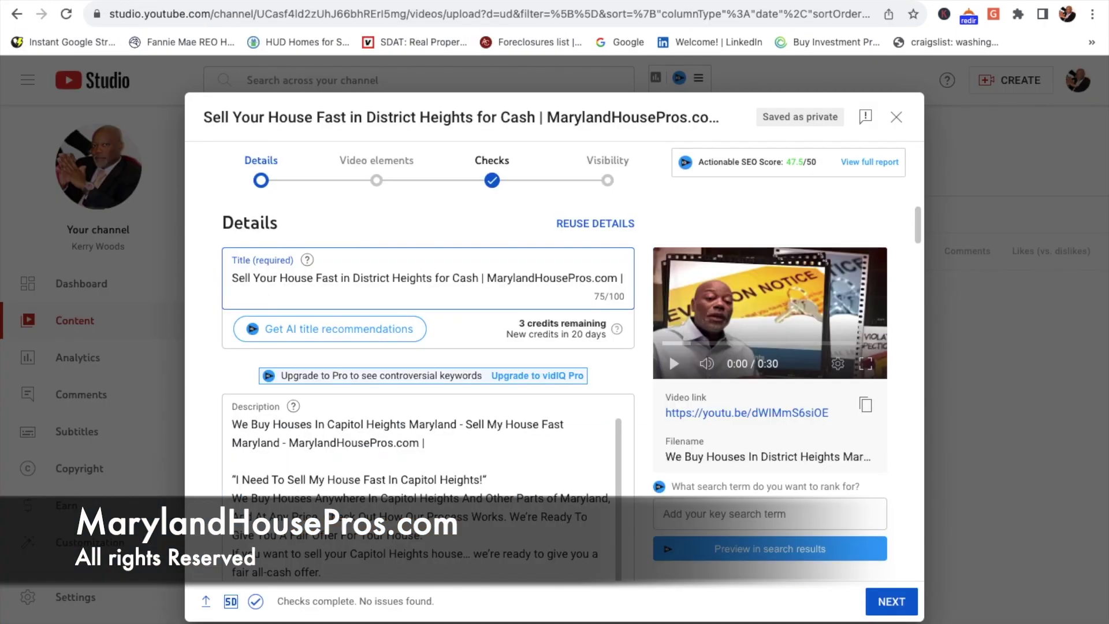
# Step: Append the company's phone number from the website to the end of the title
pyautogui.hotkey('ctrl', 'Tab')
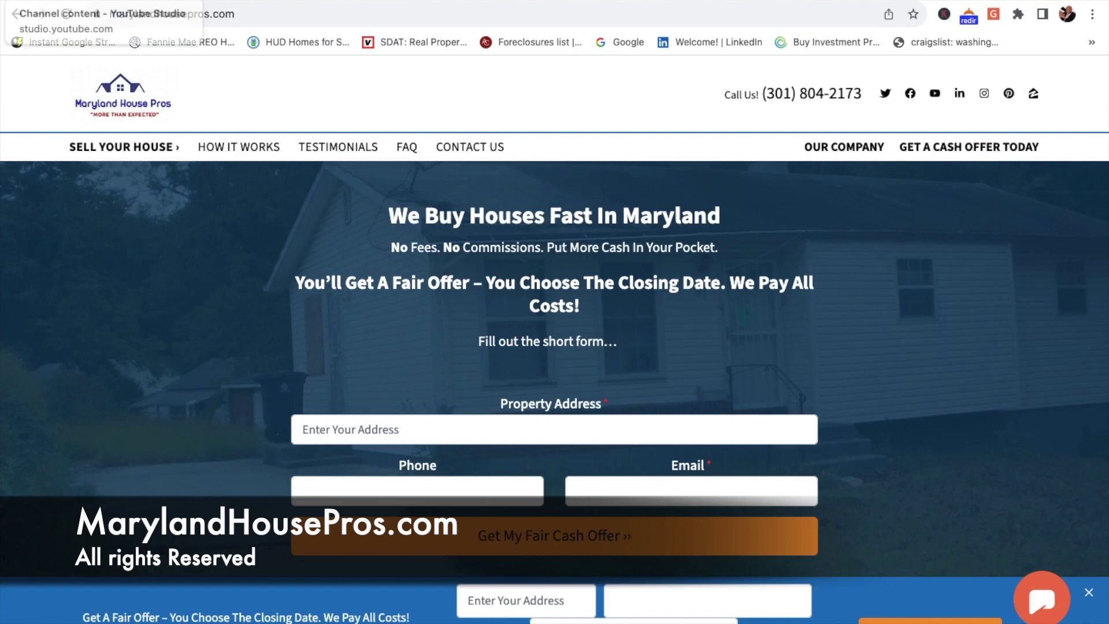
pyautogui.click(28, 3)
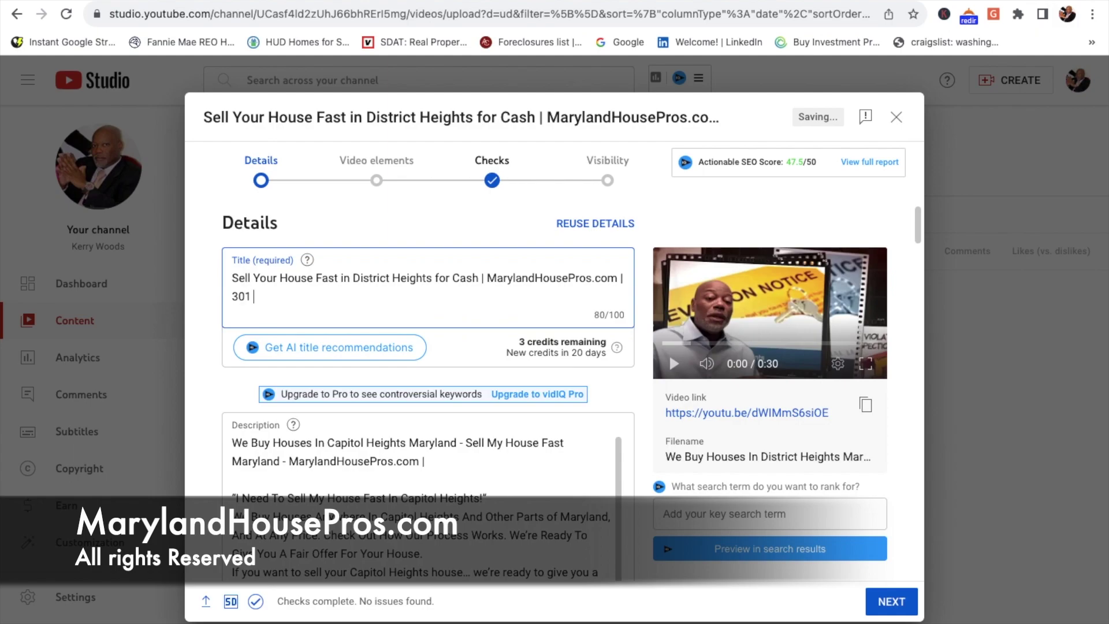
pyautogui.scroll(-10, 503, 478)
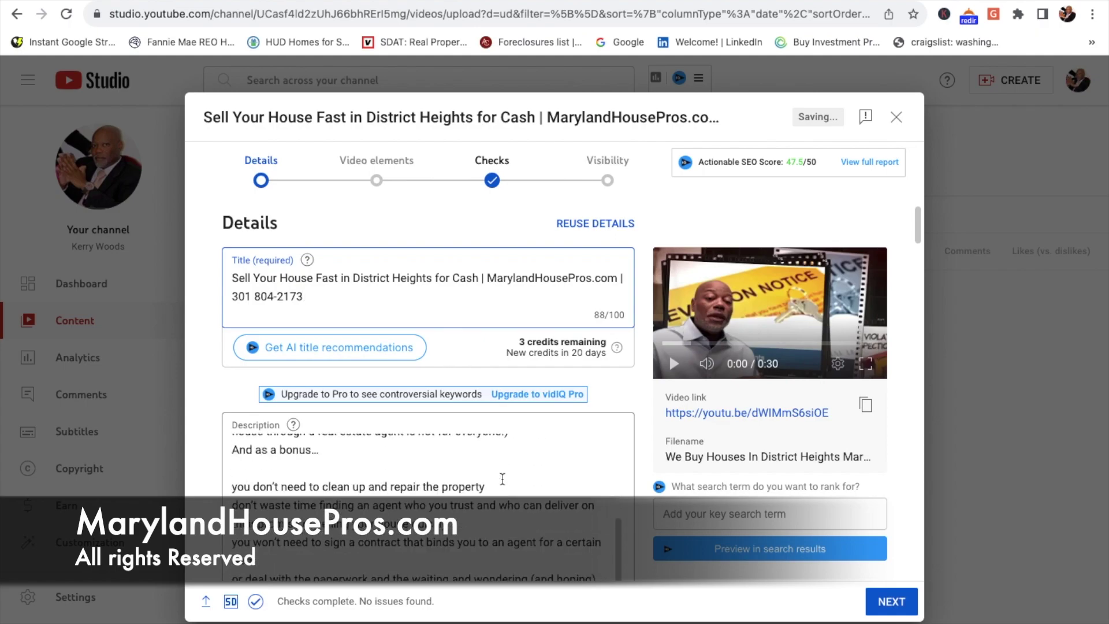
# Step: Delete the video's old description, leaving it empty at 0/5000 characters
pyautogui.scroll(-5, 502, 478)
pyautogui.scroll(-5, 635, 358)
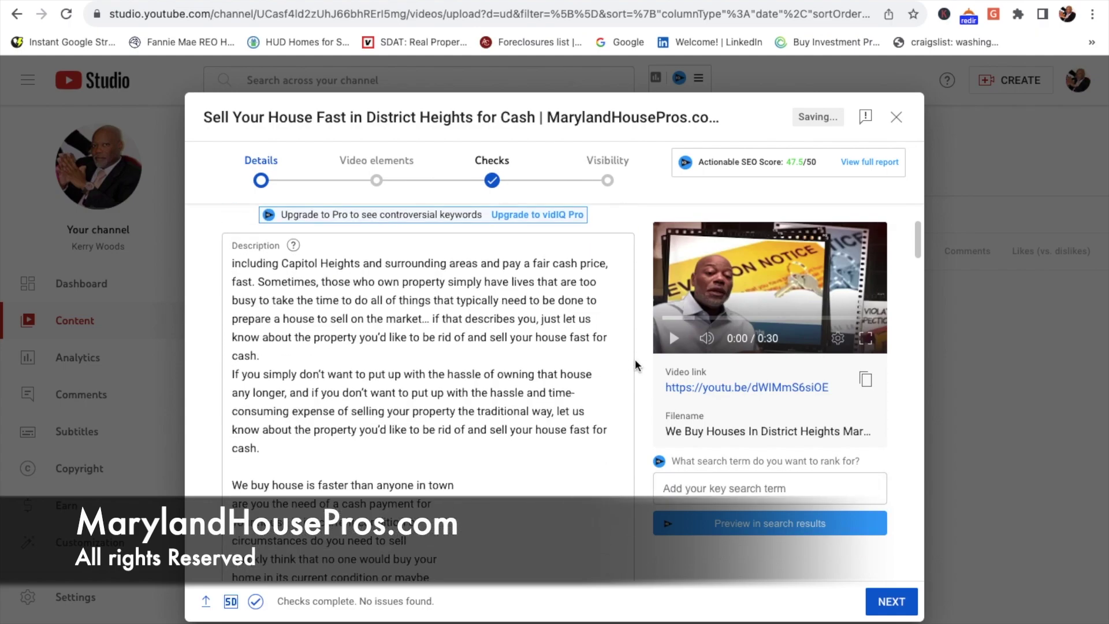
pyautogui.scroll(-10, 526, 452)
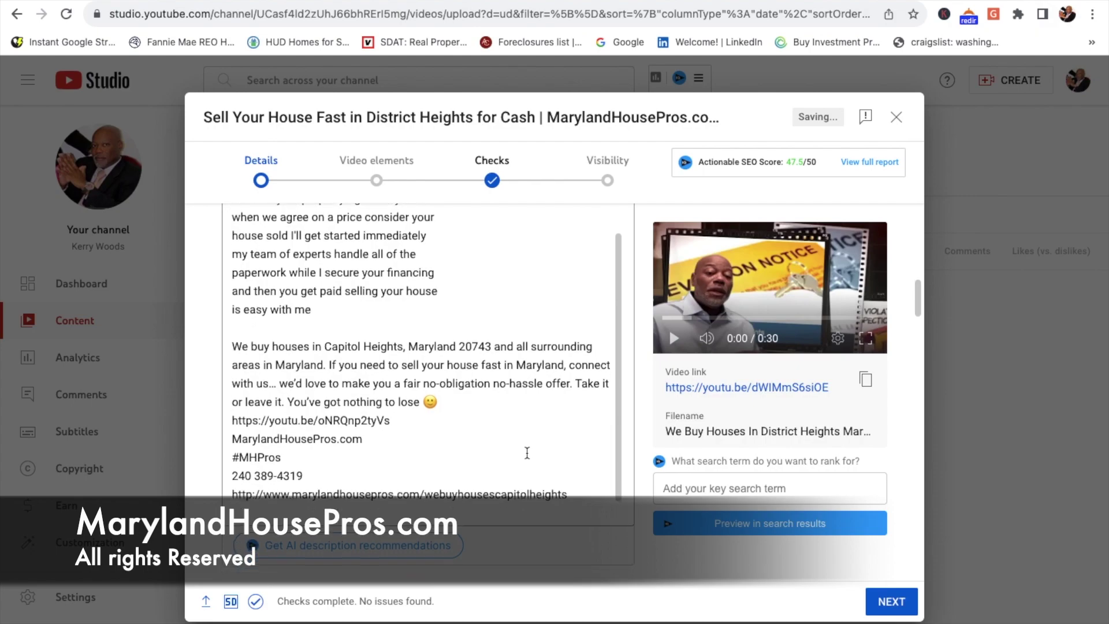
pyautogui.moveTo(576, 465); pyautogui.dragTo(231, 437)
pyautogui.press('BackSpace')
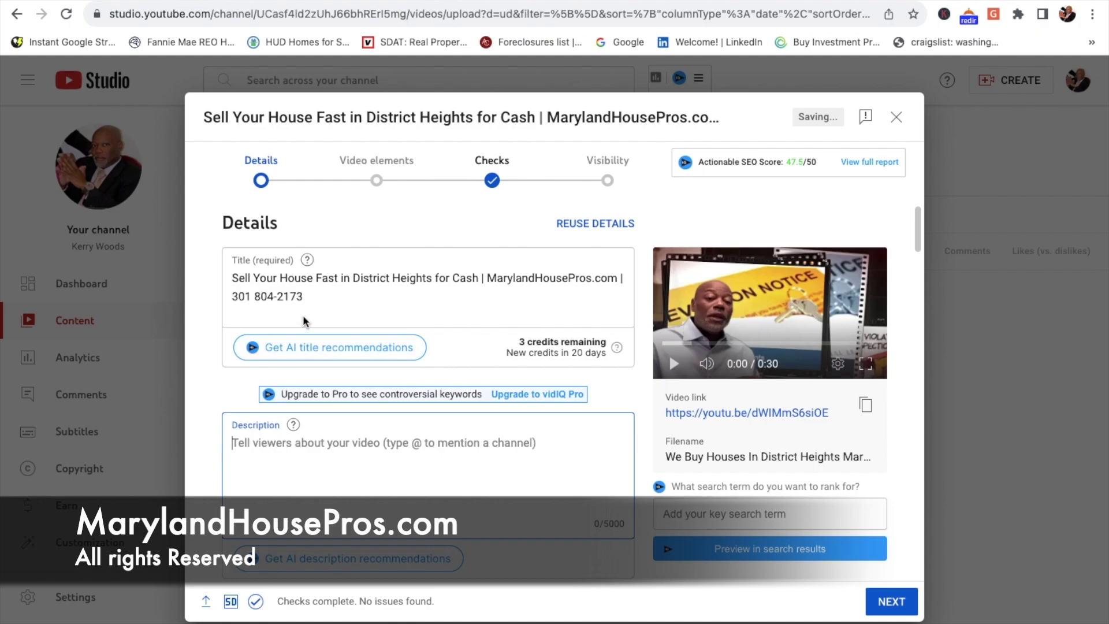
pyautogui.moveTo(317, 296); pyautogui.dragTo(232, 280)
pyautogui.hotkey('ctrl', 'c')
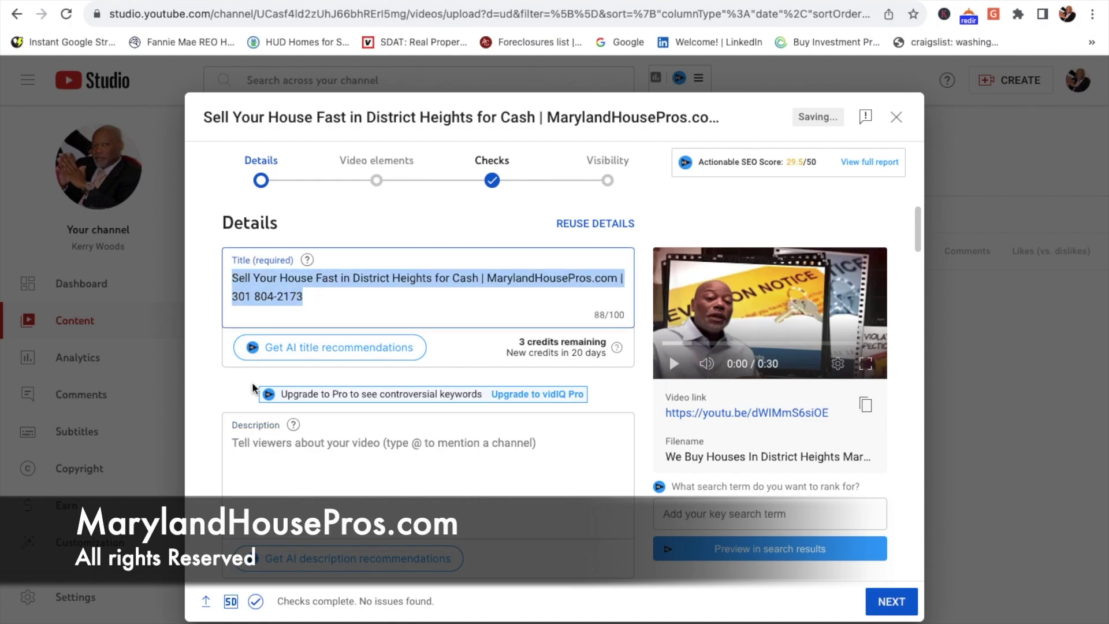
# Step: Paste the full title with phone number into the description, followed by new lines
pyautogui.click(245, 444)
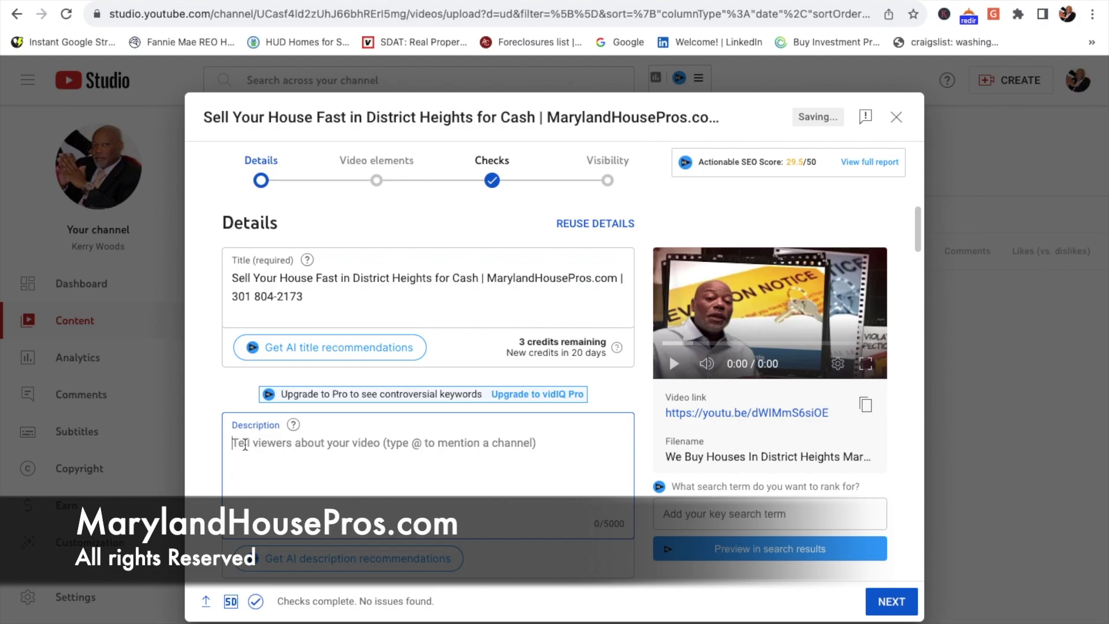
pyautogui.hotkey('ctrl', 'v')
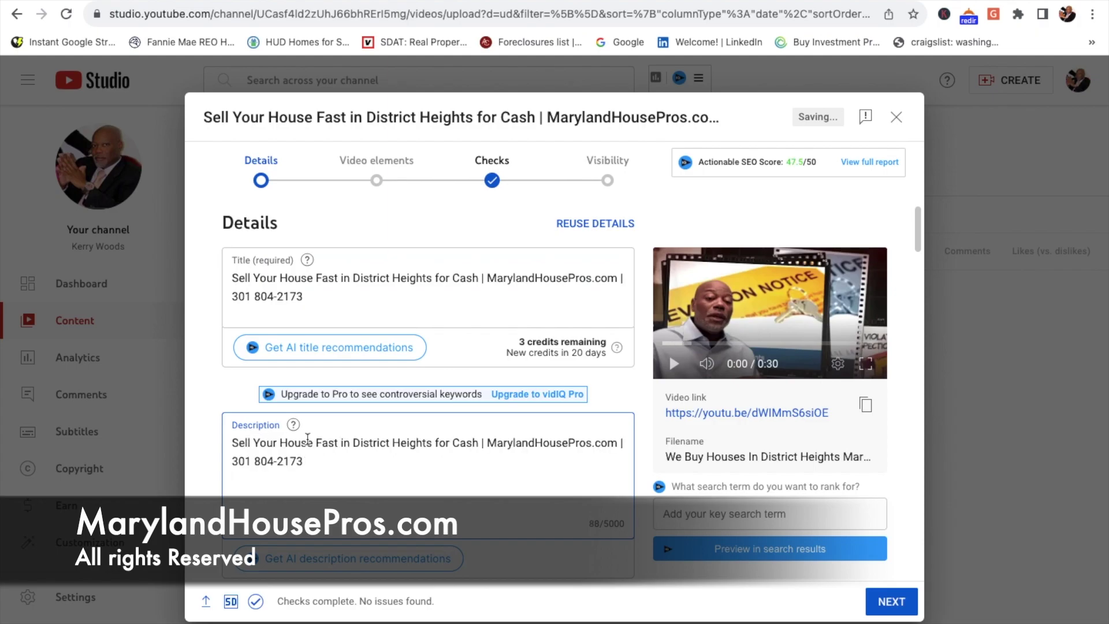
pyautogui.press('Return')
pyautogui.press('Return')
pyautogui.scroll(-1, 405, 463)
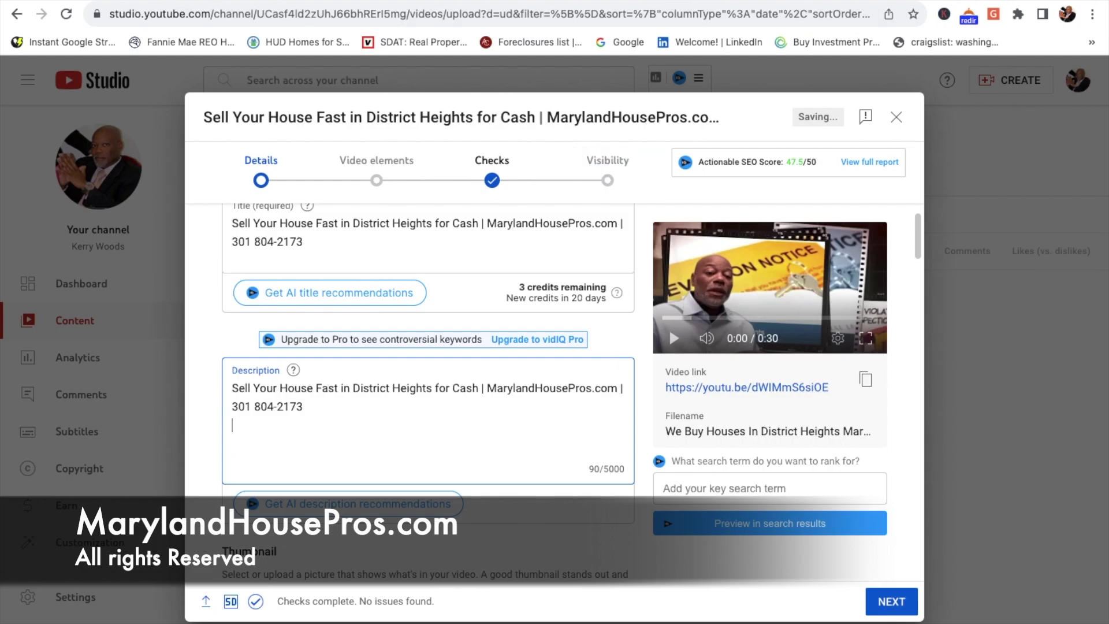
pyautogui.hotkey('ctrl', 'Tab')
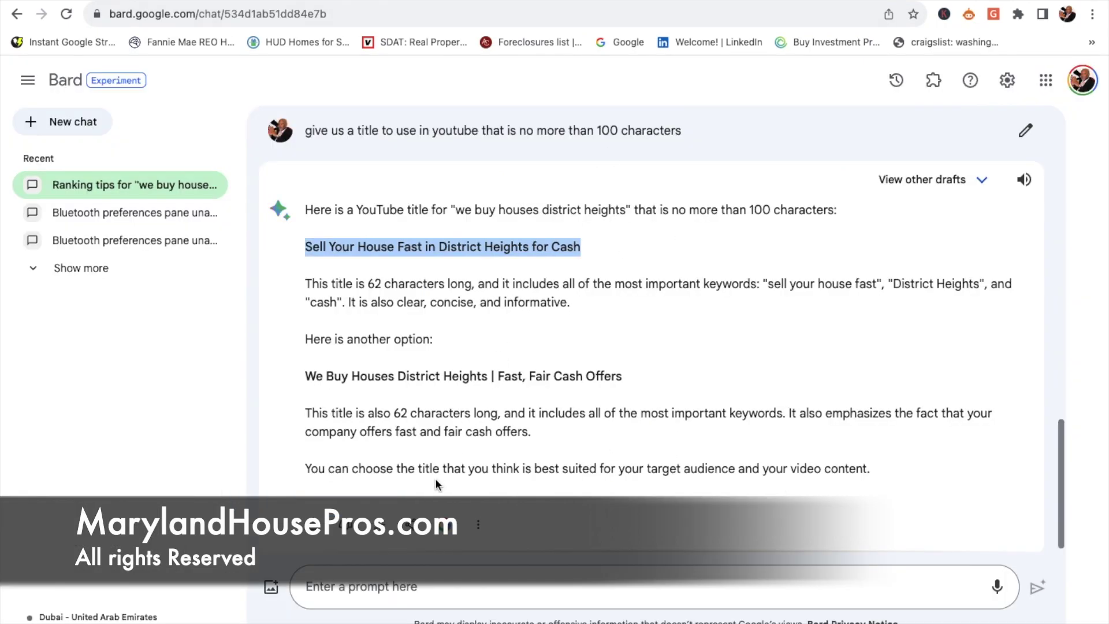
# Step: Ask Bard: 'give me a description for youtube that is no longer than 5000 characters'
pyautogui.click(362, 579)
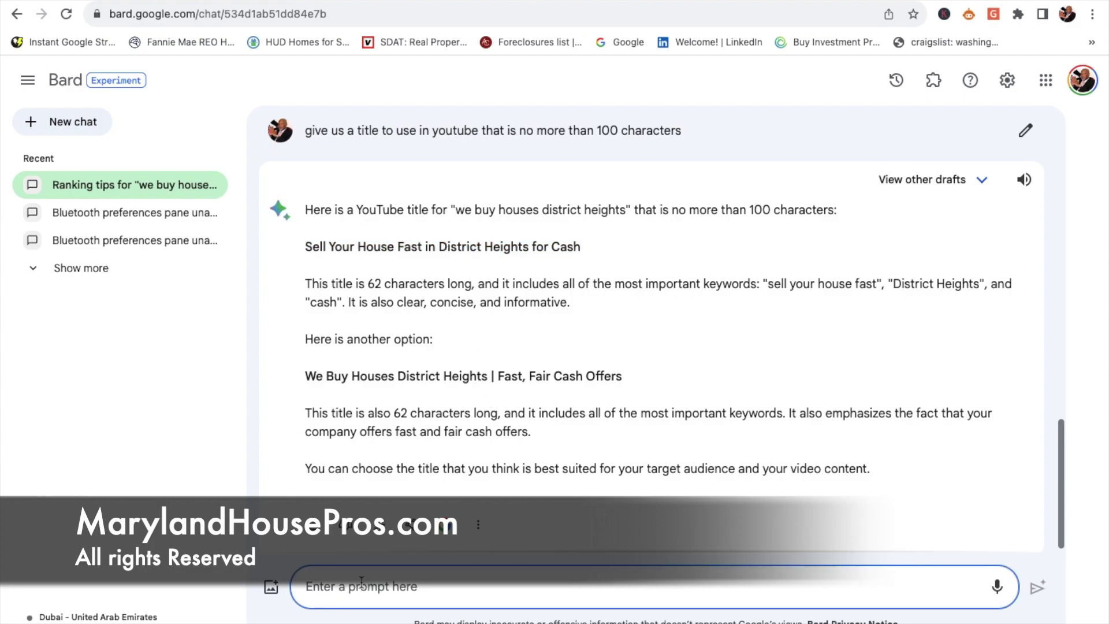
pyautogui.write('give')
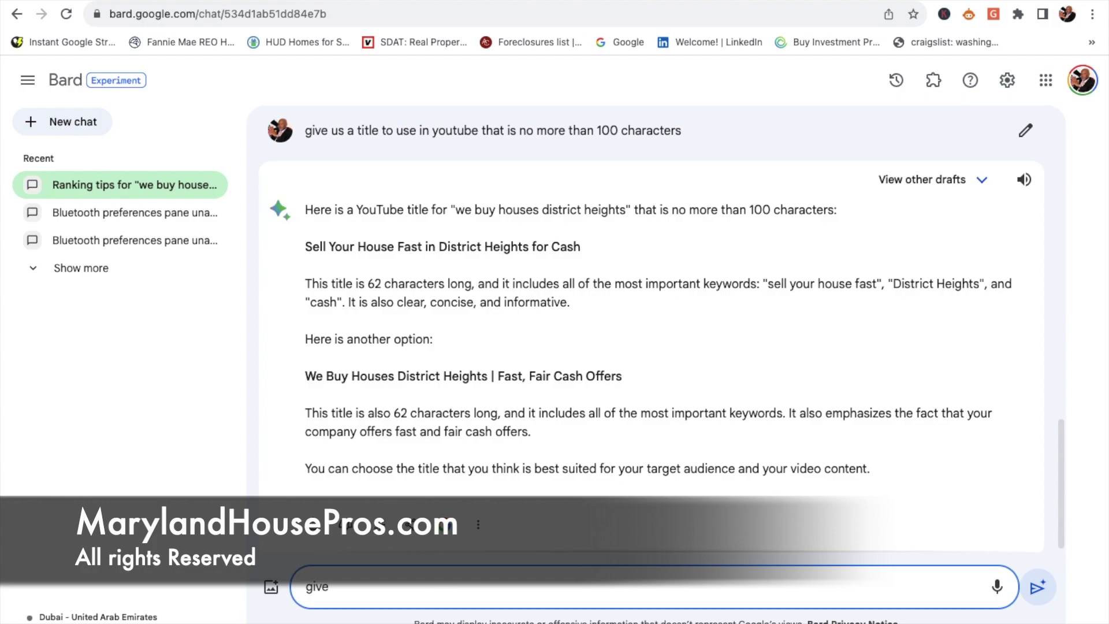
pyautogui.write(' me a description for you')
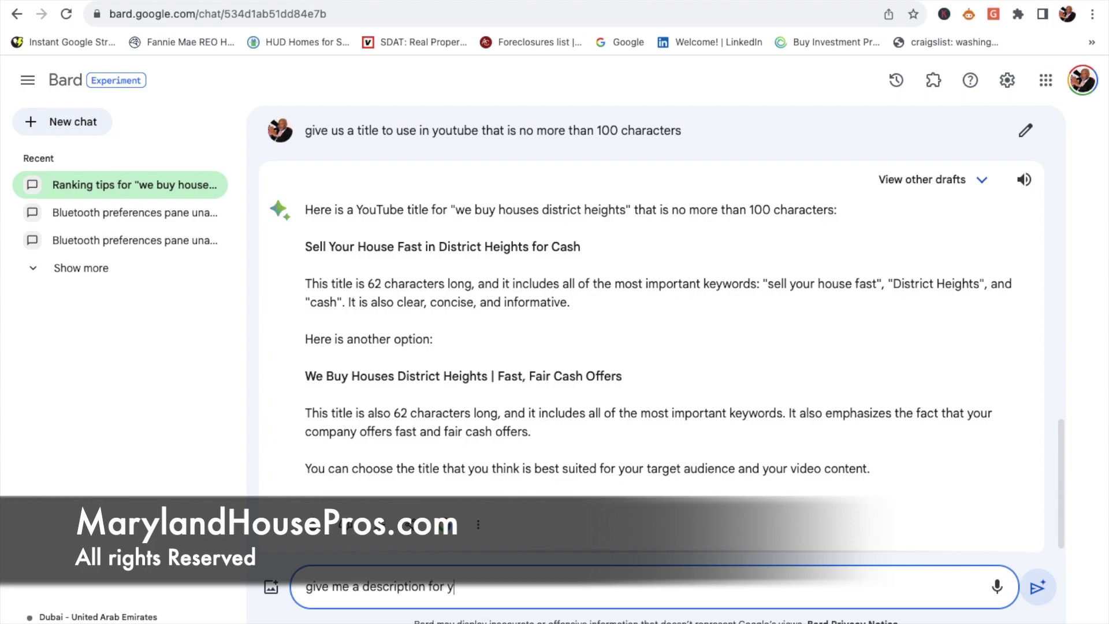
pyautogui.write('tube that is no longer than')
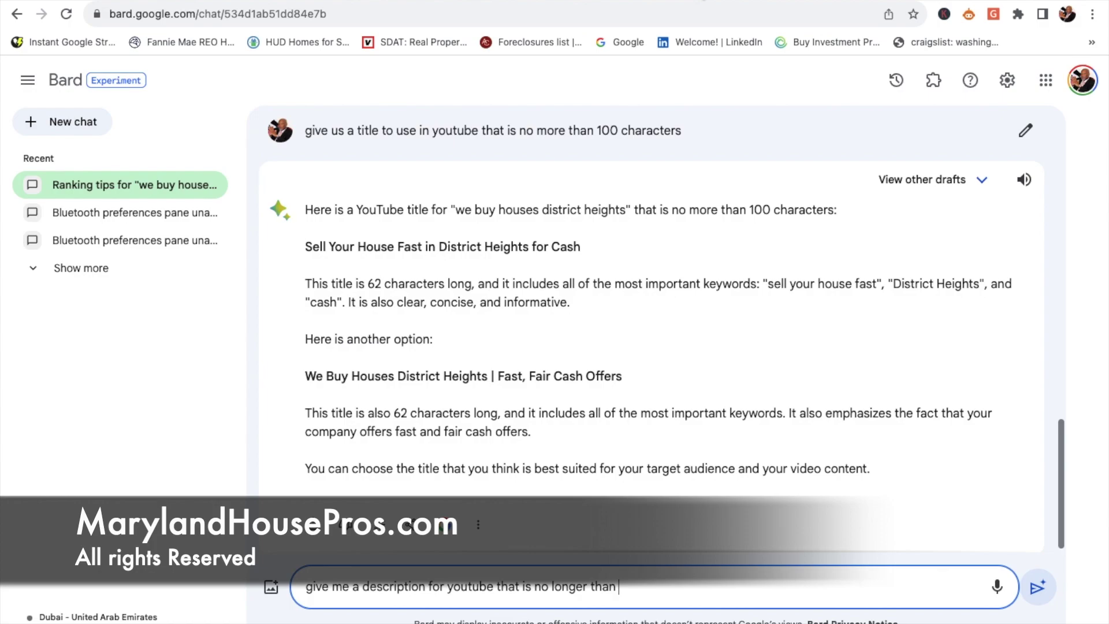
pyautogui.write('5000 characters')
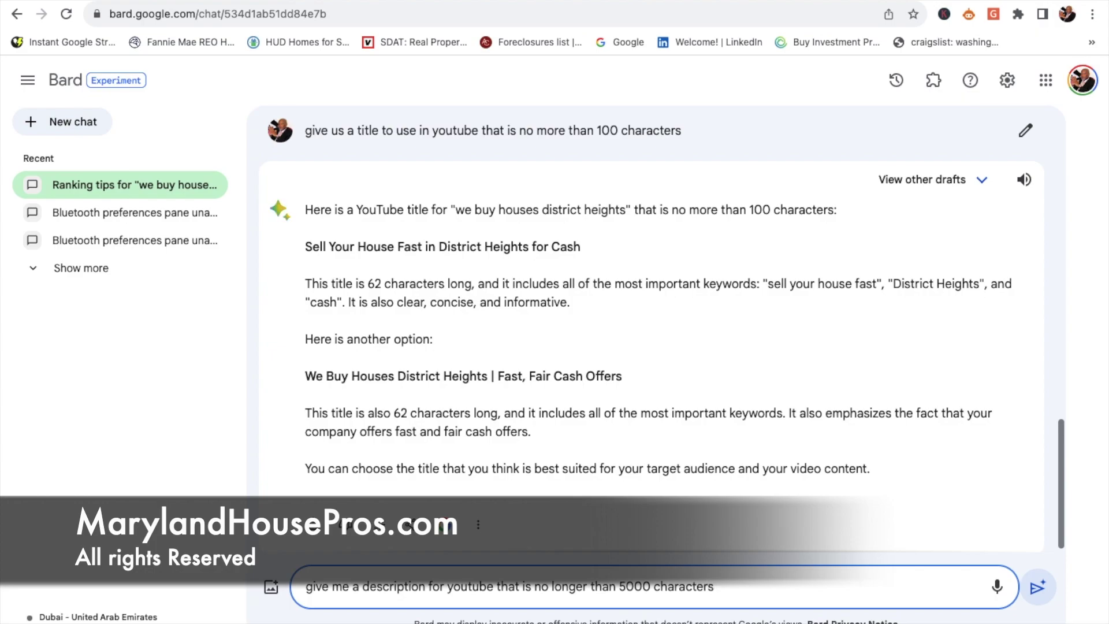
pyautogui.press('Return')
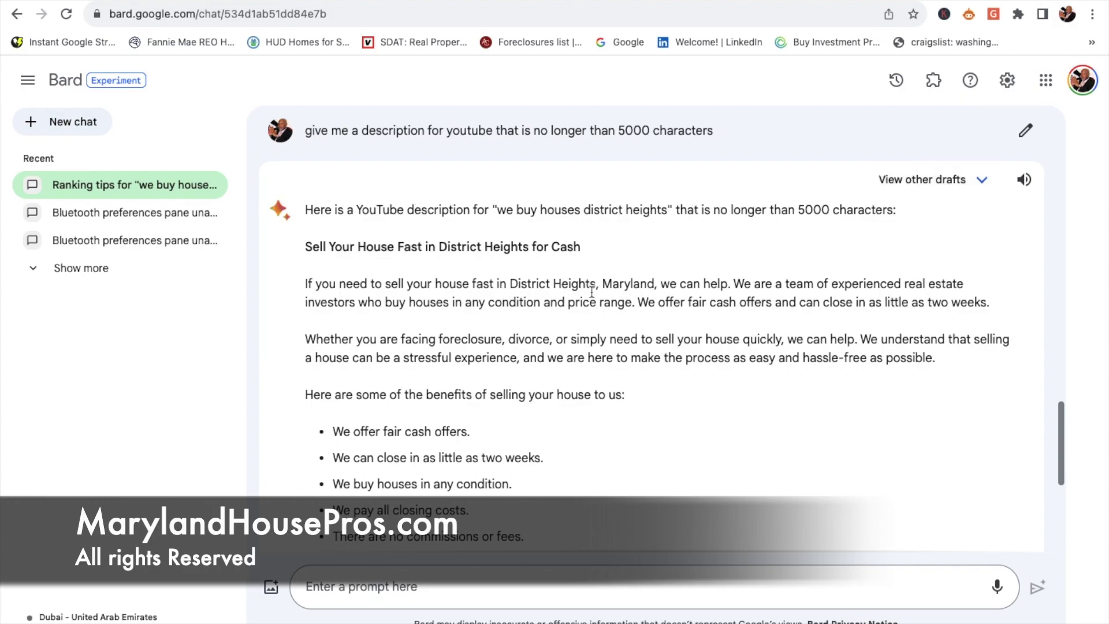
# Step: Select Bard's 'Sell Your House Fast in District Heights for Cash' description through the call to action
pyautogui.scroll(-1, 599, 353)
pyautogui.scroll(-5, 598, 352)
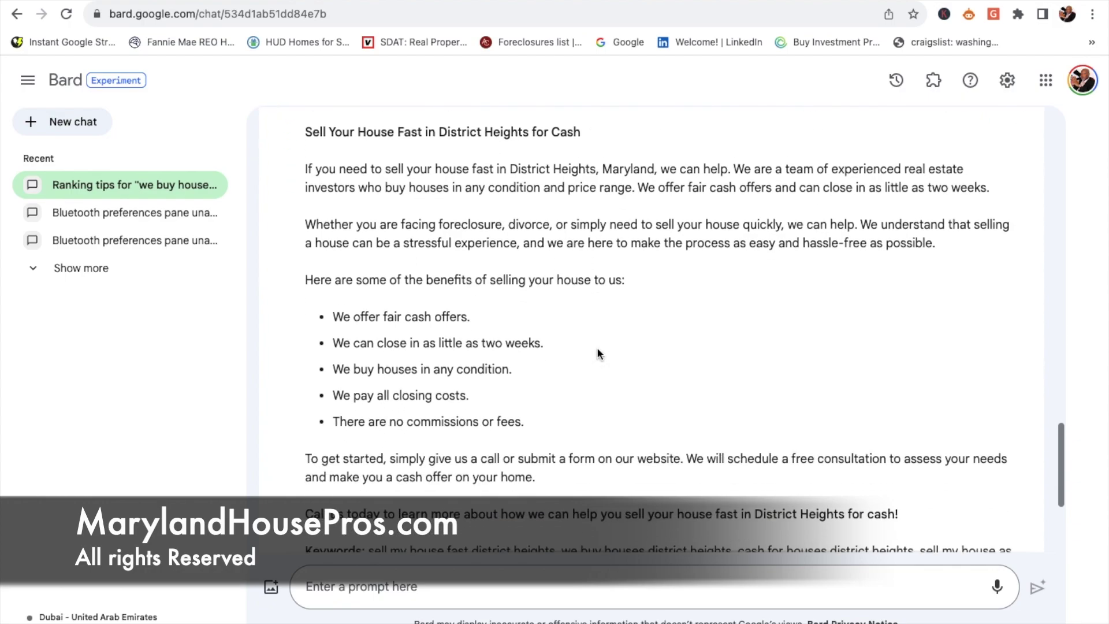
pyautogui.scroll(-1, 598, 349)
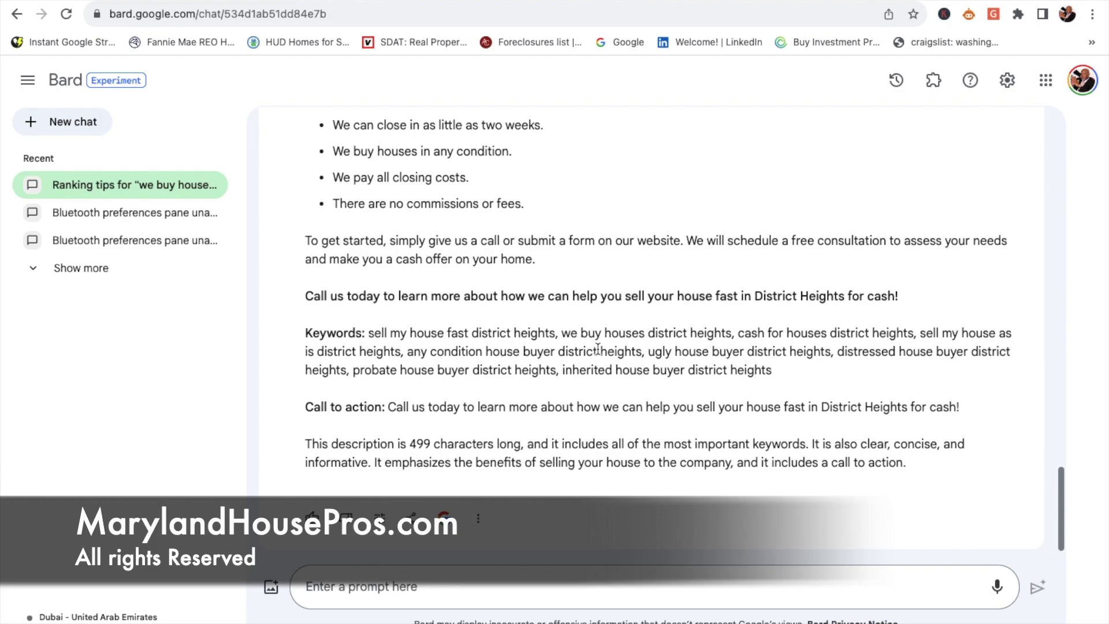
pyautogui.scroll(3, 598, 348)
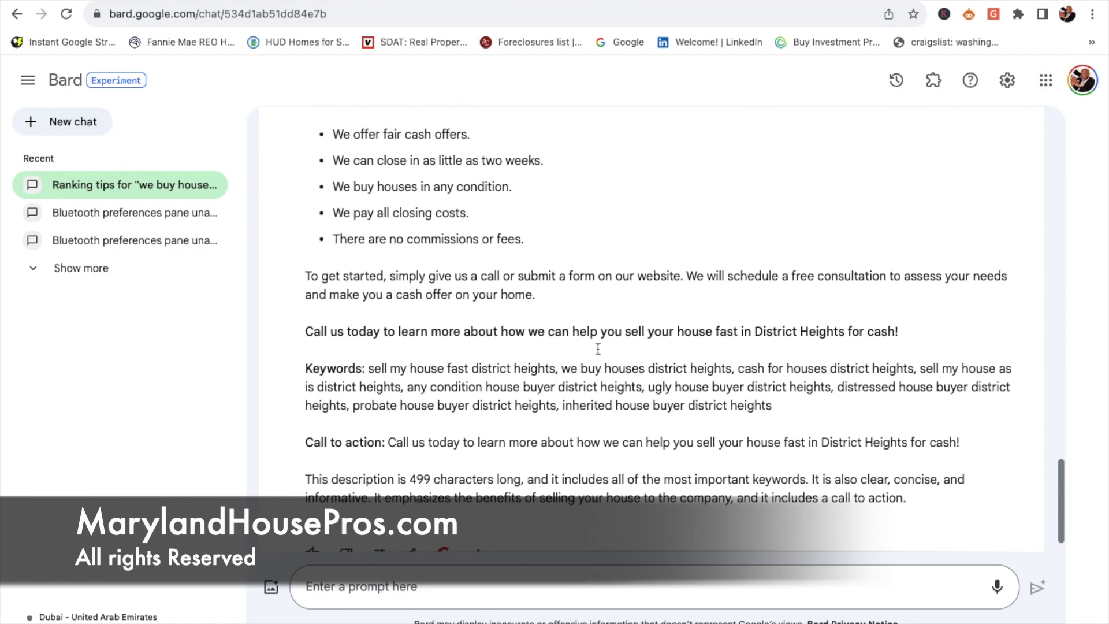
pyautogui.scroll(2, 597, 348)
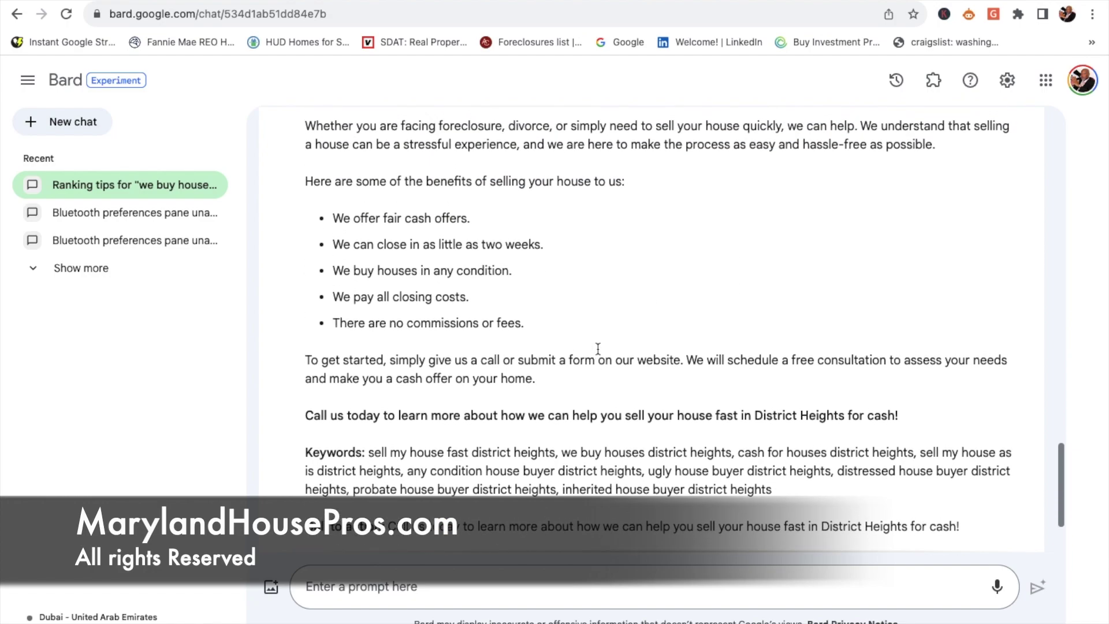
pyautogui.scroll(-3, 598, 348)
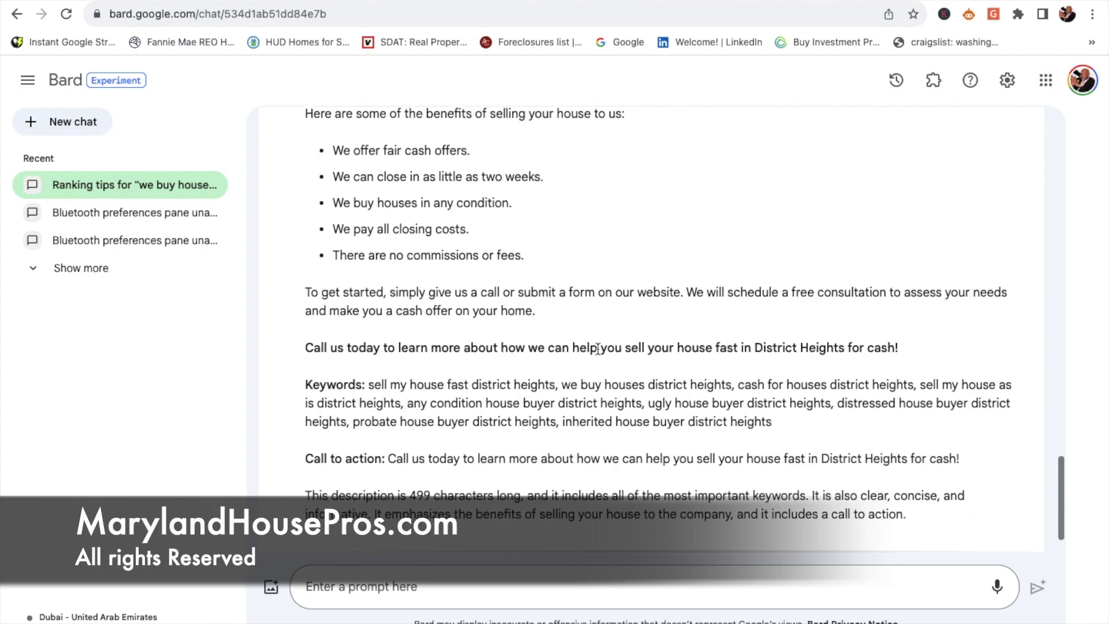
pyautogui.scroll(-1, 598, 348)
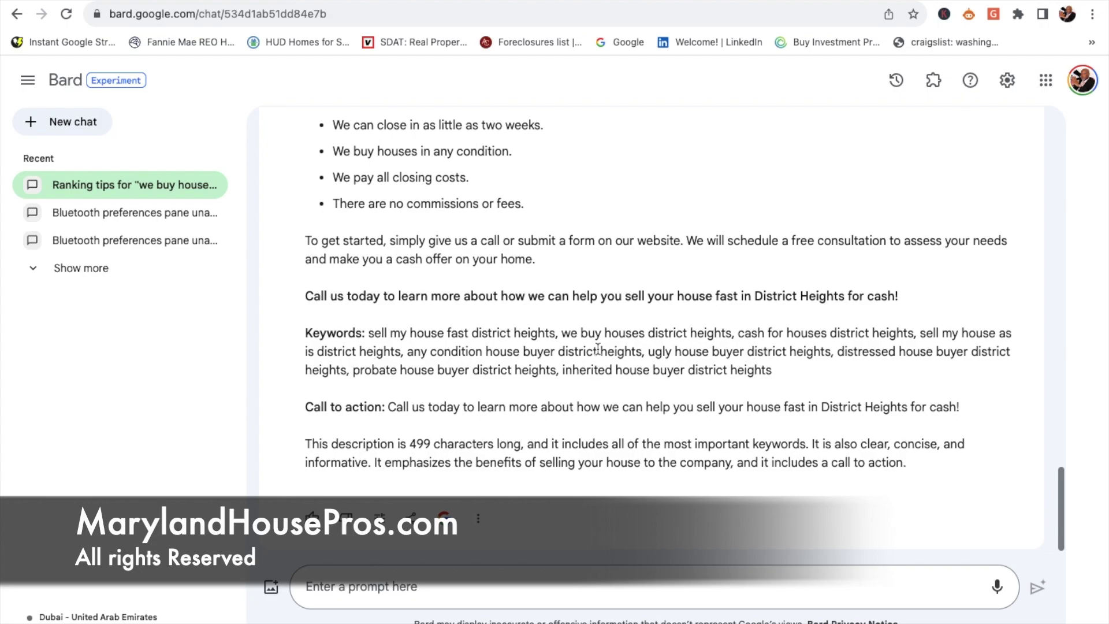
pyautogui.scroll(3, 598, 348)
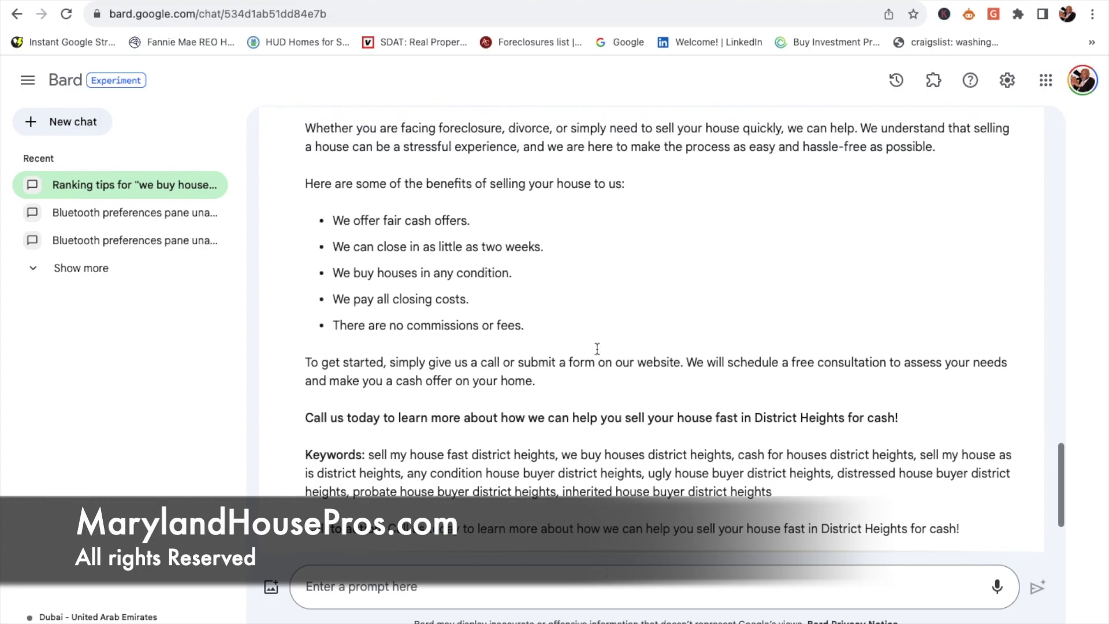
pyautogui.scroll(2, 598, 352)
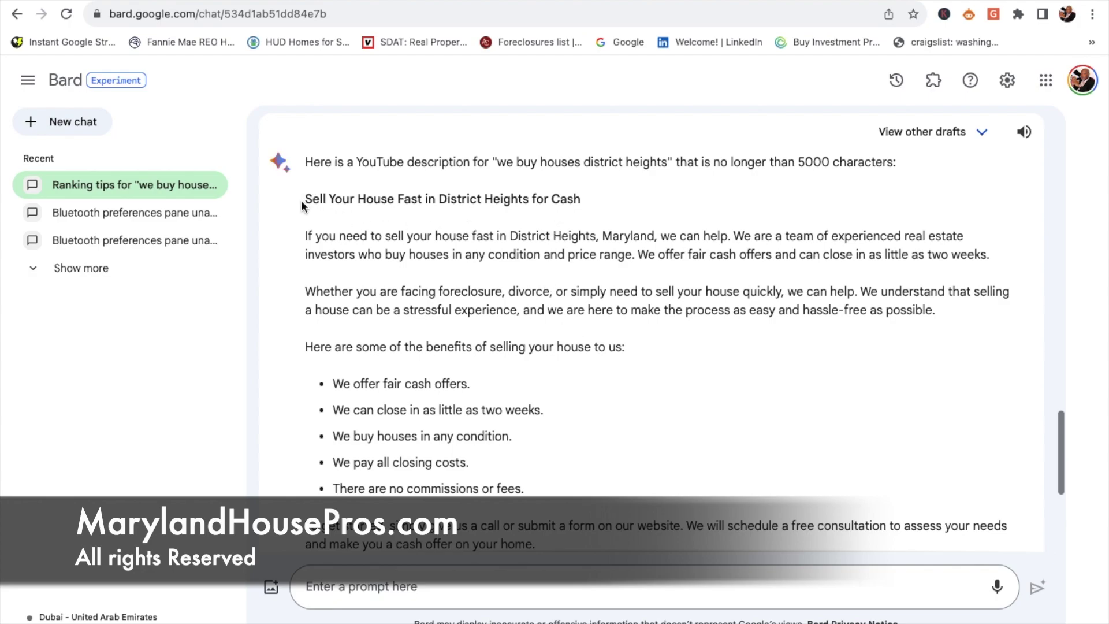
pyautogui.moveTo(303, 202); pyautogui.dragTo(508, 255)
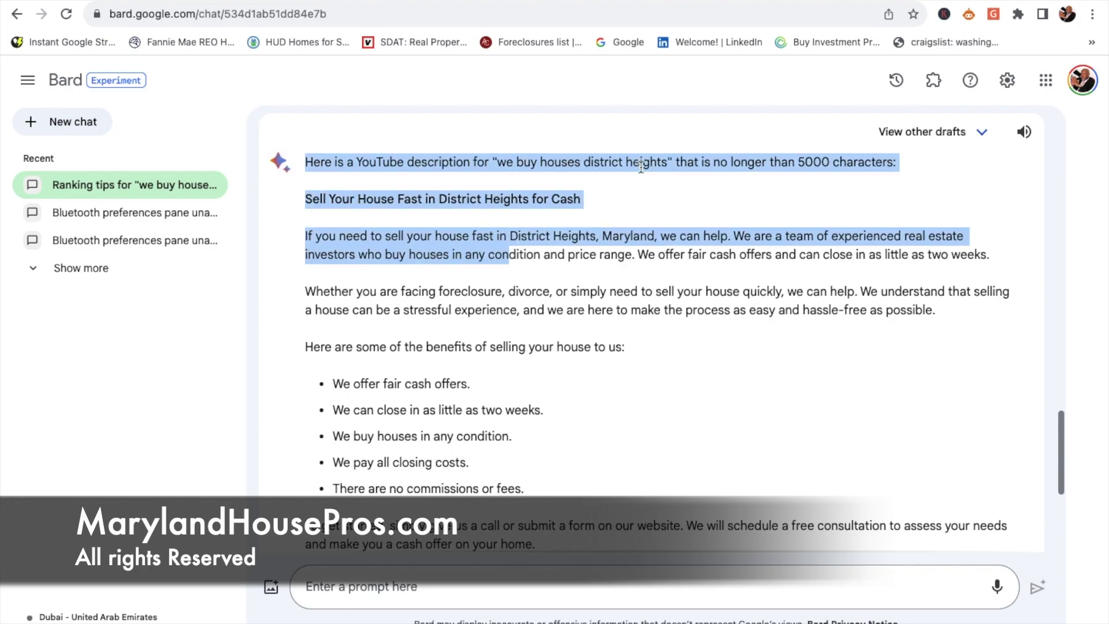
pyautogui.click(639, 196)
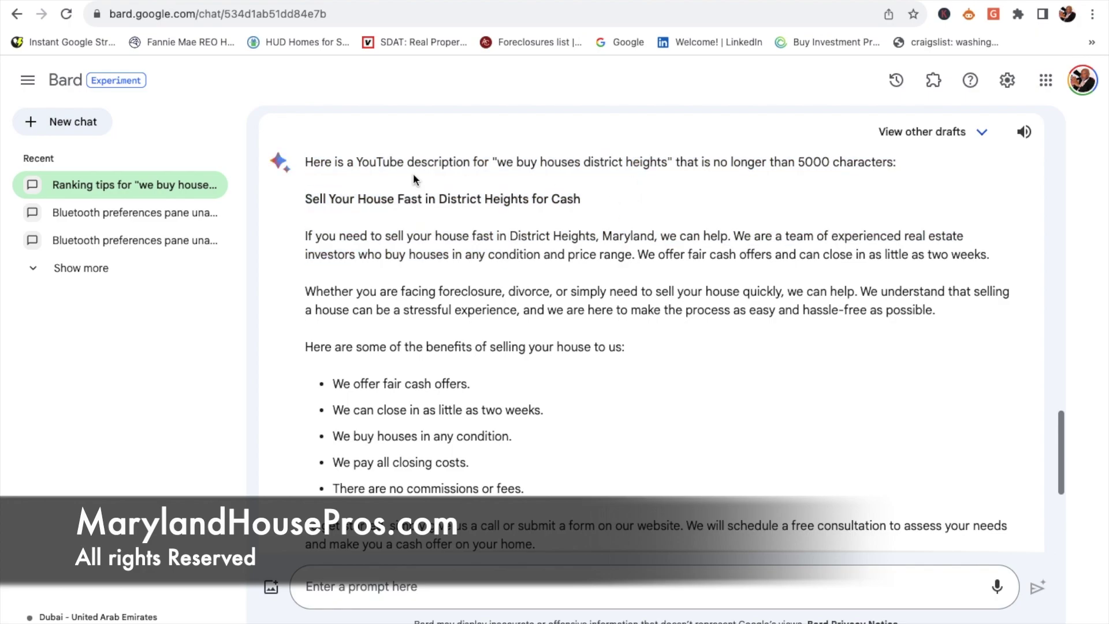
pyautogui.moveTo(302, 202); pyautogui.dragTo(524, 432)
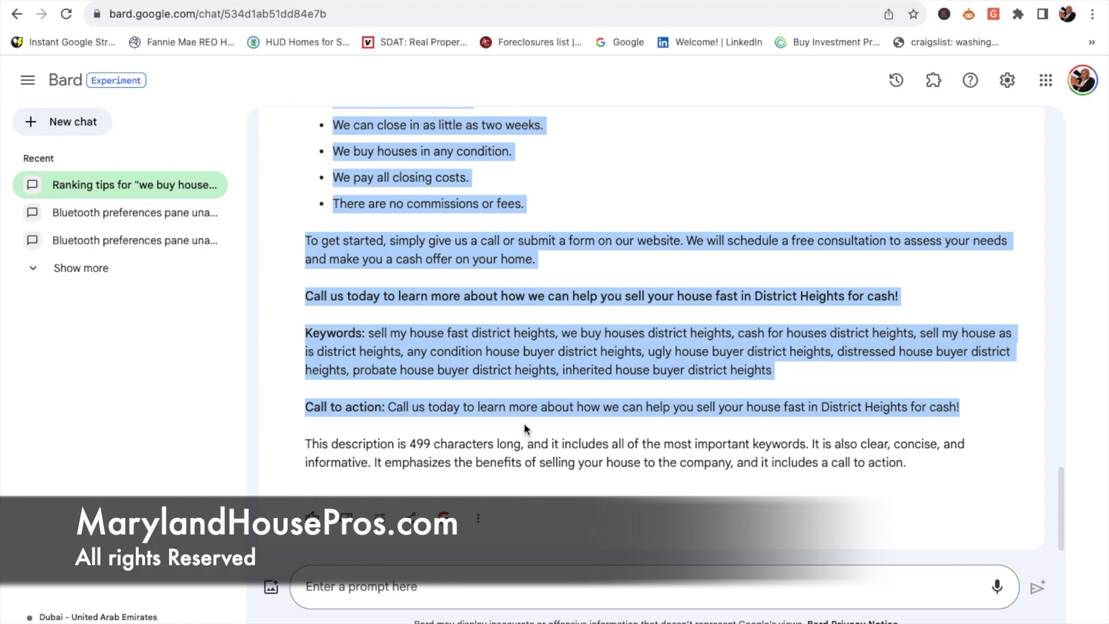
# Step: Paste Bard's District Heights description into the Studio description and add a blank line after the phone number
pyautogui.click(136, 3)
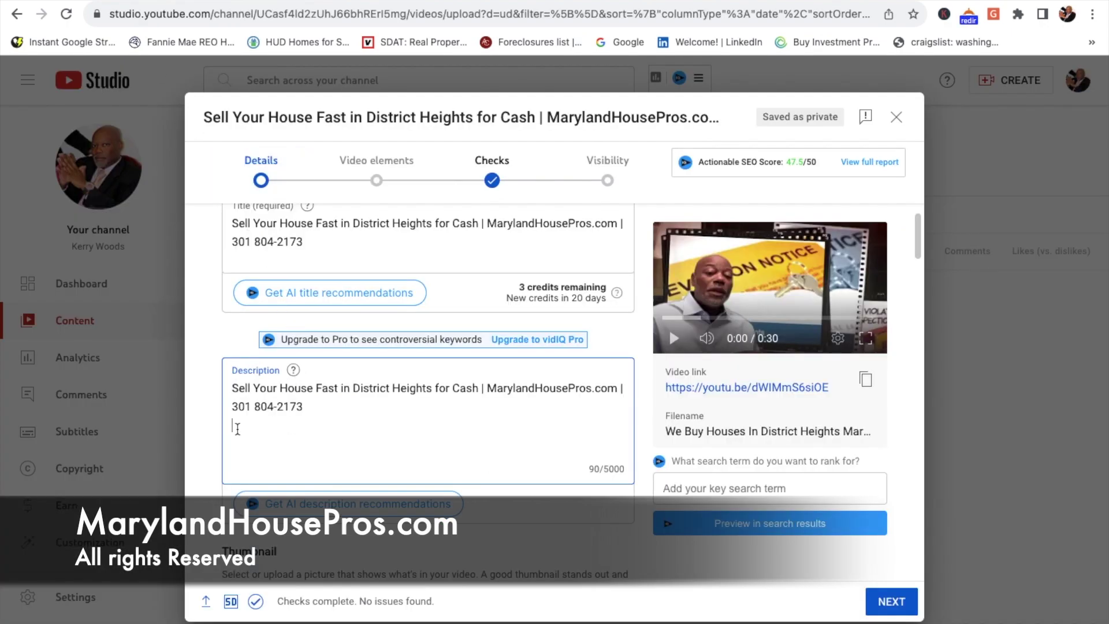
pyautogui.hotkey('ctrl', 'v')
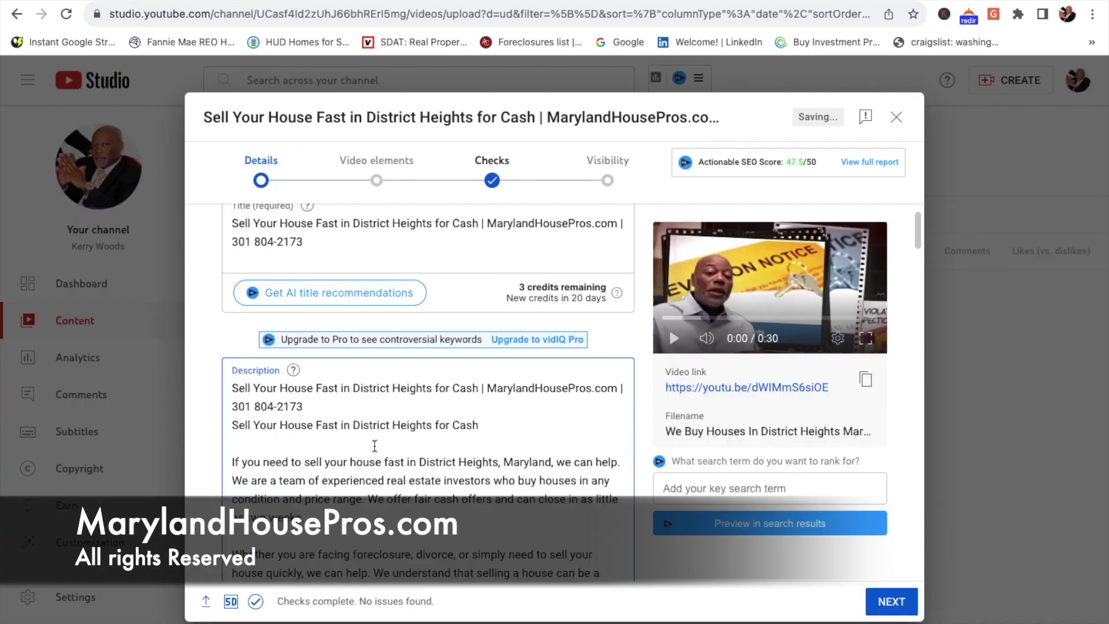
pyautogui.scroll(-15, 535, 447)
pyautogui.scroll(6, 535, 449)
pyautogui.scroll(8, 535, 449)
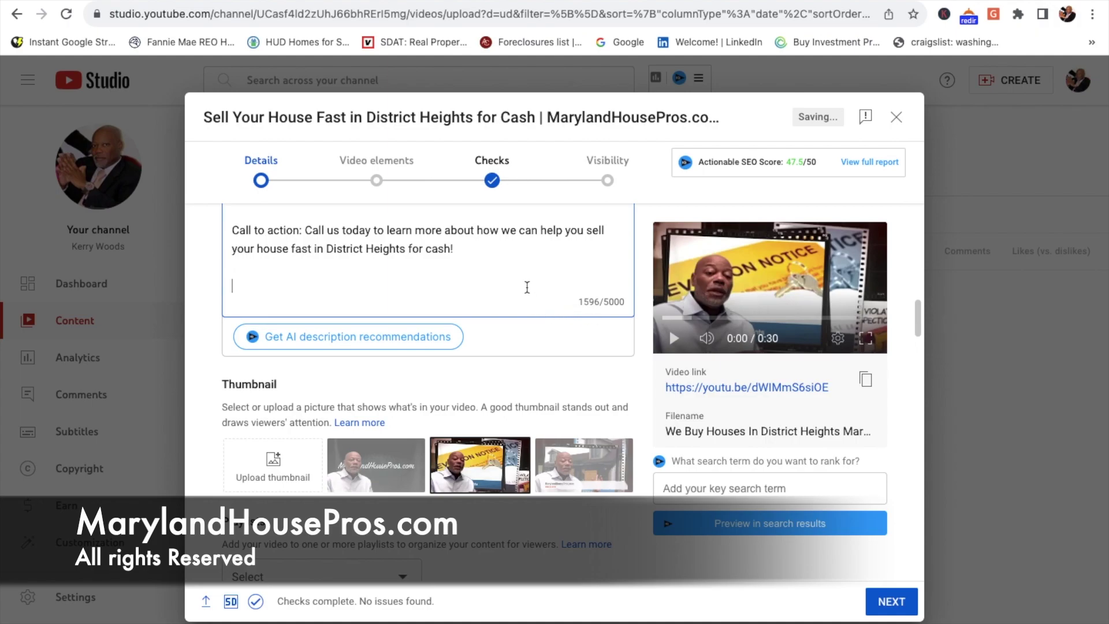
pyautogui.scroll(2, 526, 287)
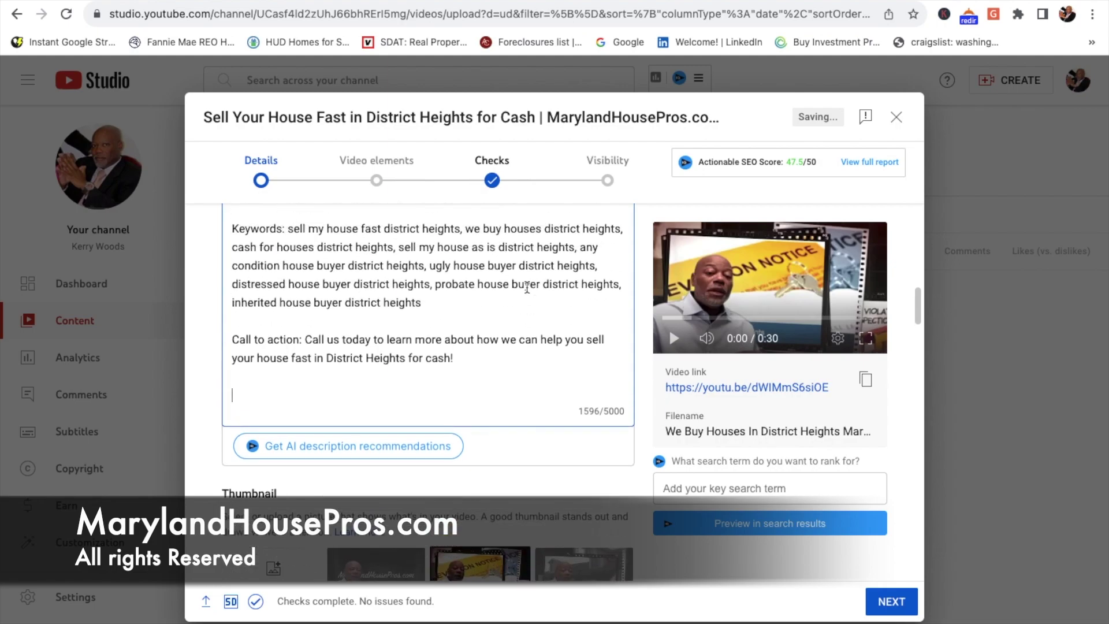
pyautogui.scroll(5, 526, 287)
pyautogui.scroll(4, 527, 287)
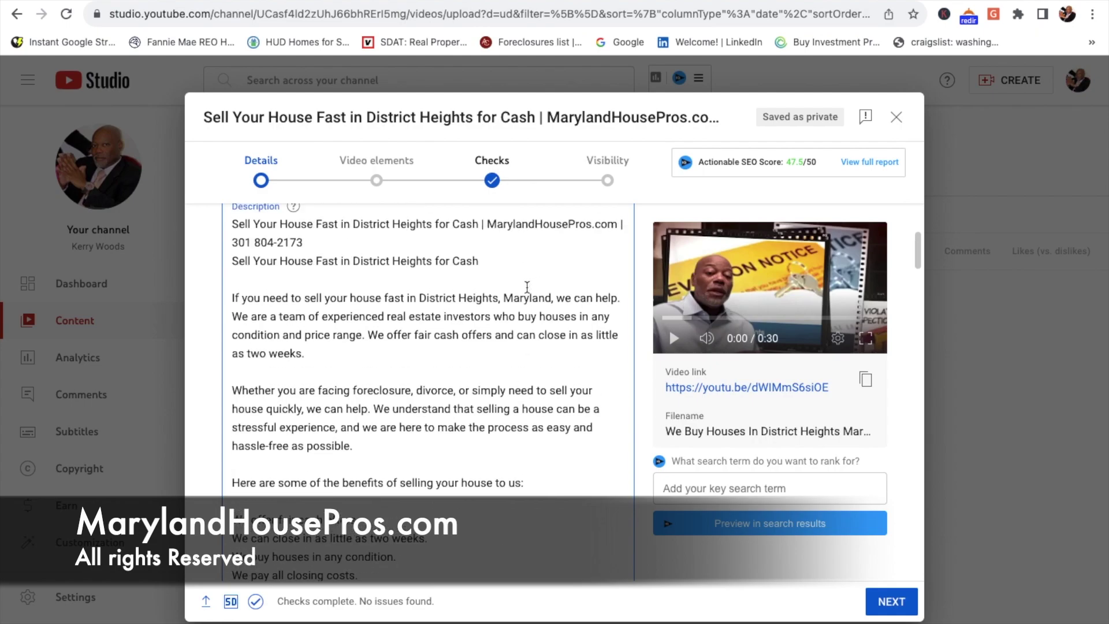
pyautogui.scroll(1, 527, 287)
pyautogui.scroll(2, 526, 287)
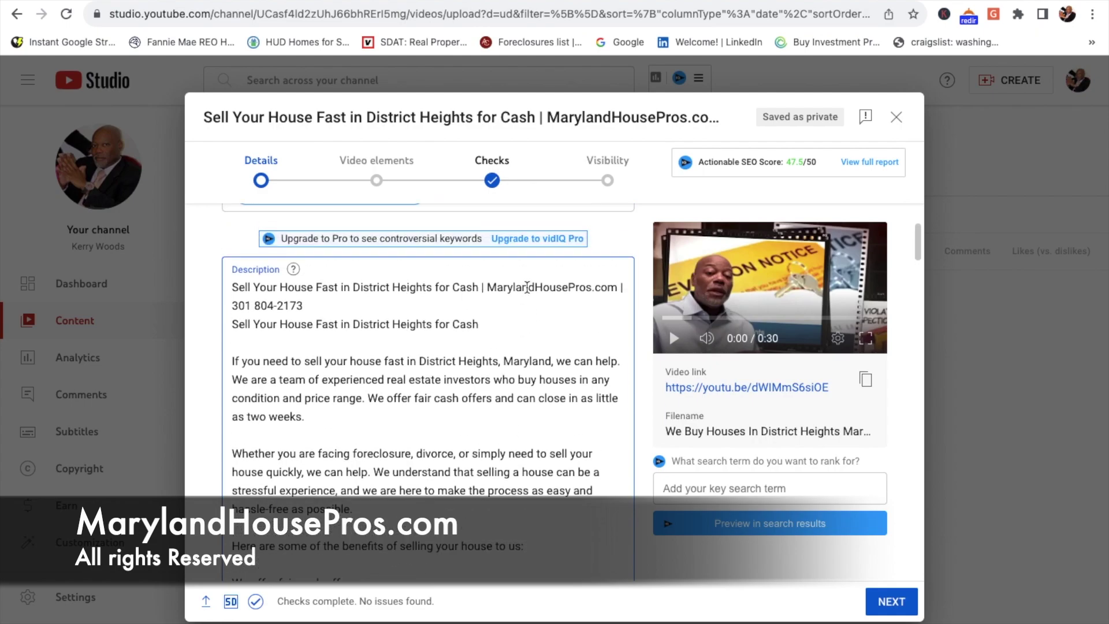
pyautogui.click(337, 303)
pyautogui.press('Return')
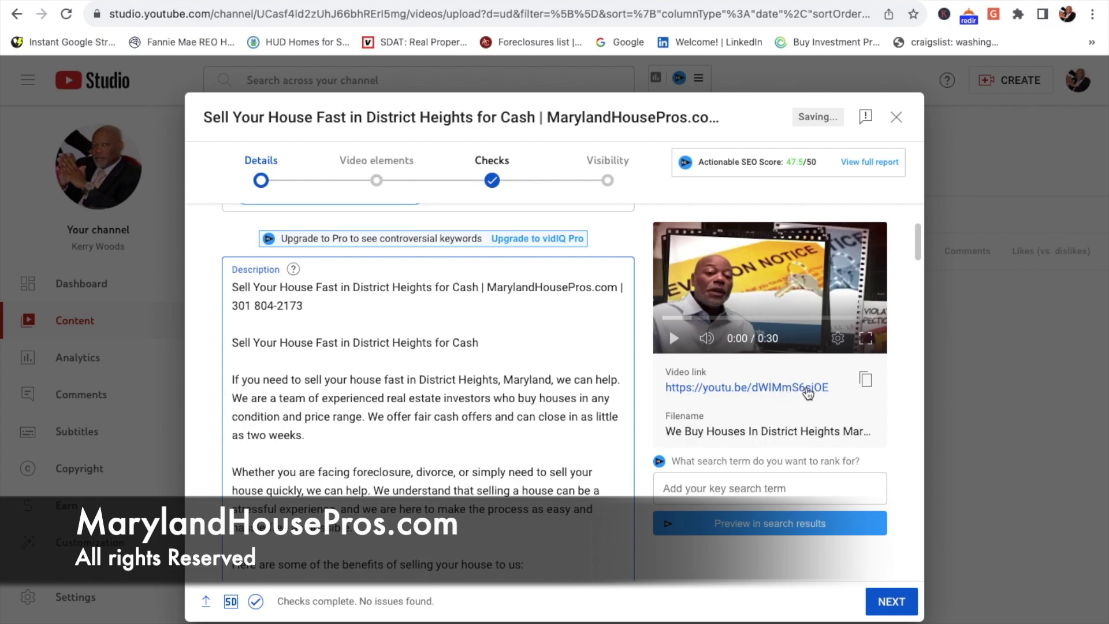
# Step: Copy the video's link and paste it after 'as two weeks.' and after 'for cash!'
pyautogui.click(866, 381)
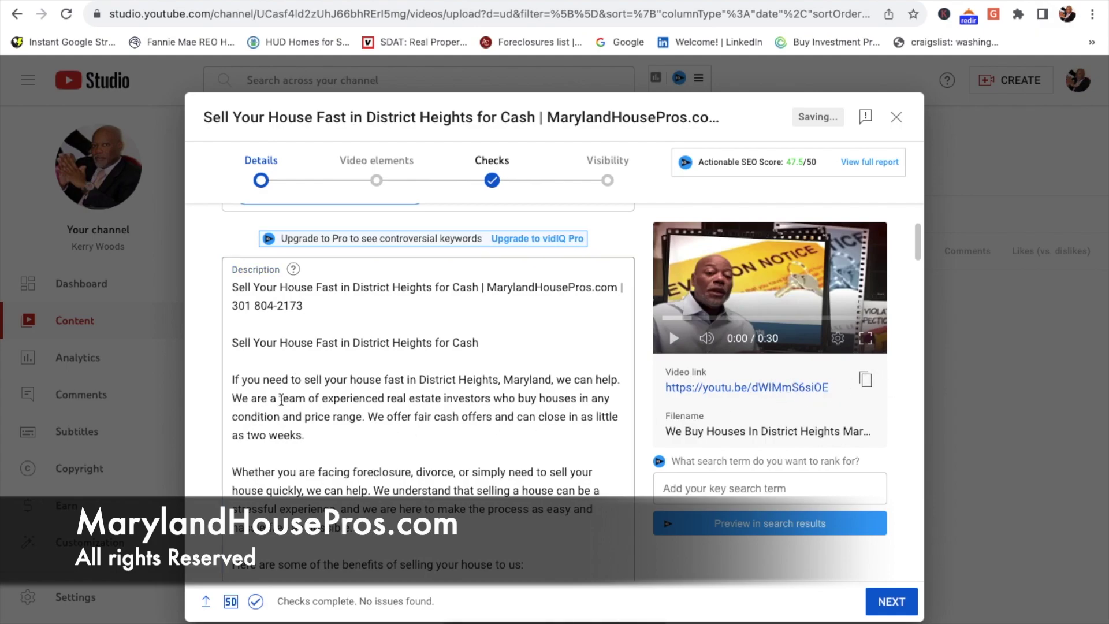
pyautogui.click(325, 437)
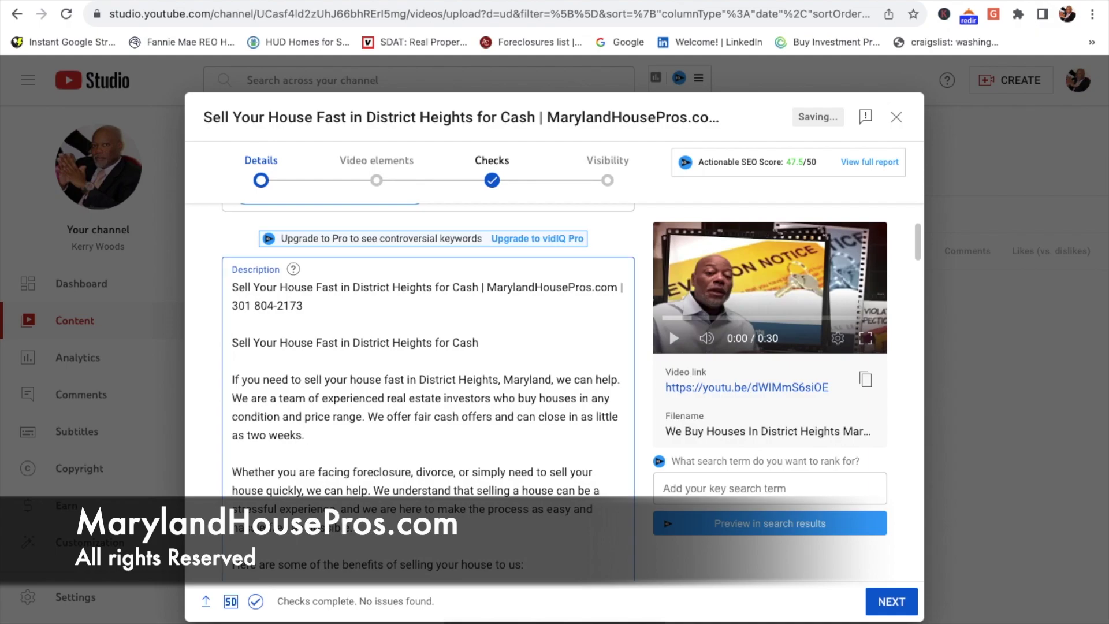
pyautogui.hotkey('ctrl', 'v')
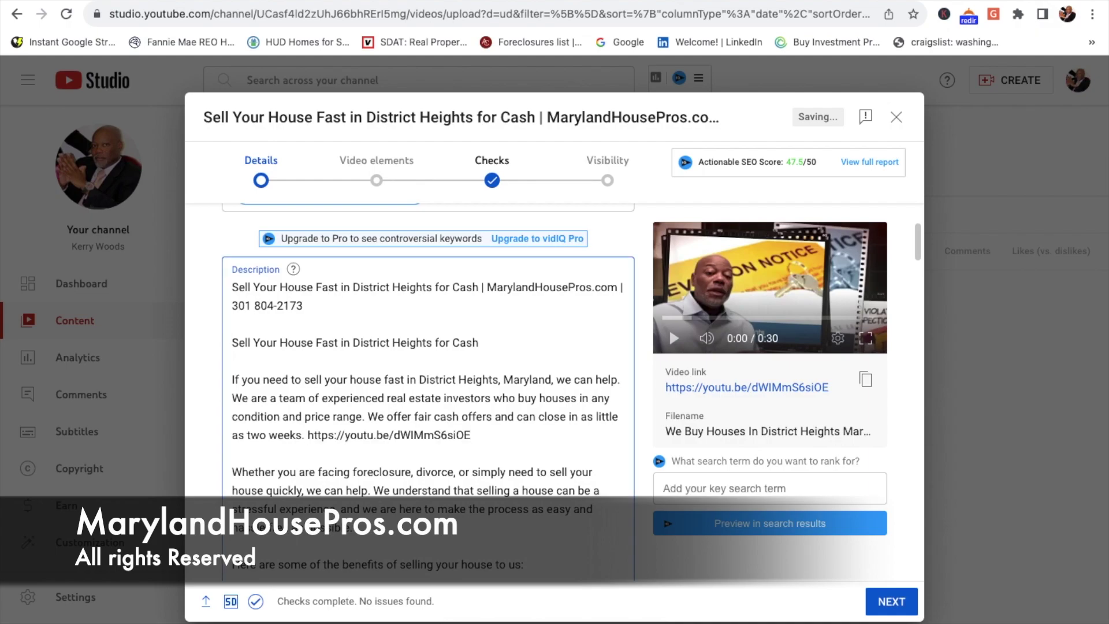
pyautogui.scroll(-7, 427, 392)
pyautogui.scroll(-4, 394, 425)
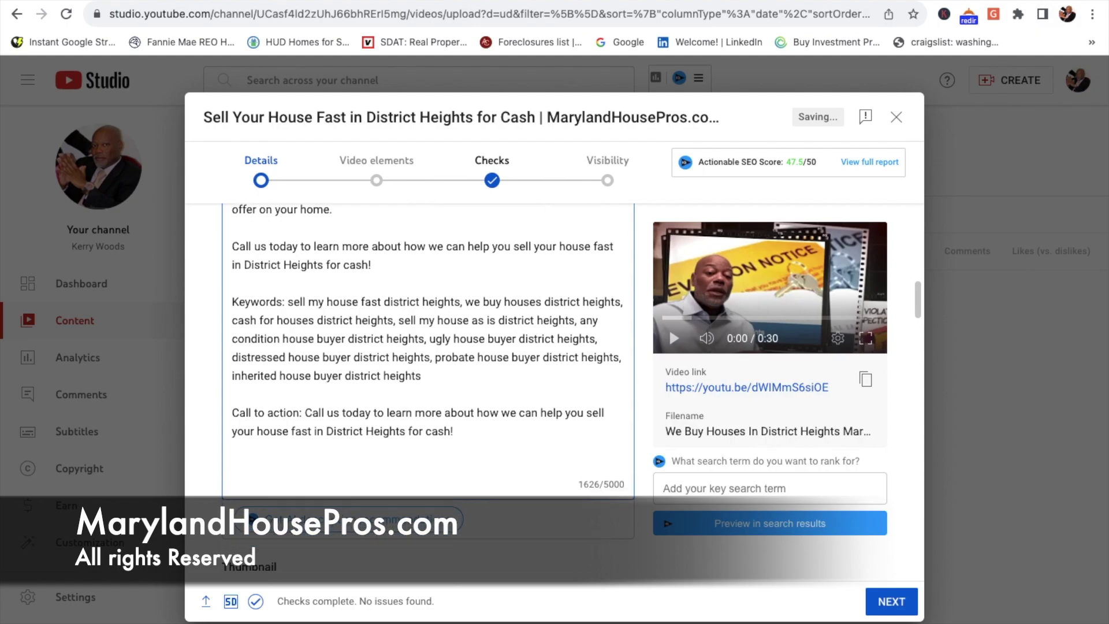
pyautogui.click(438, 267)
pyautogui.hotkey('ctrl', 'v')
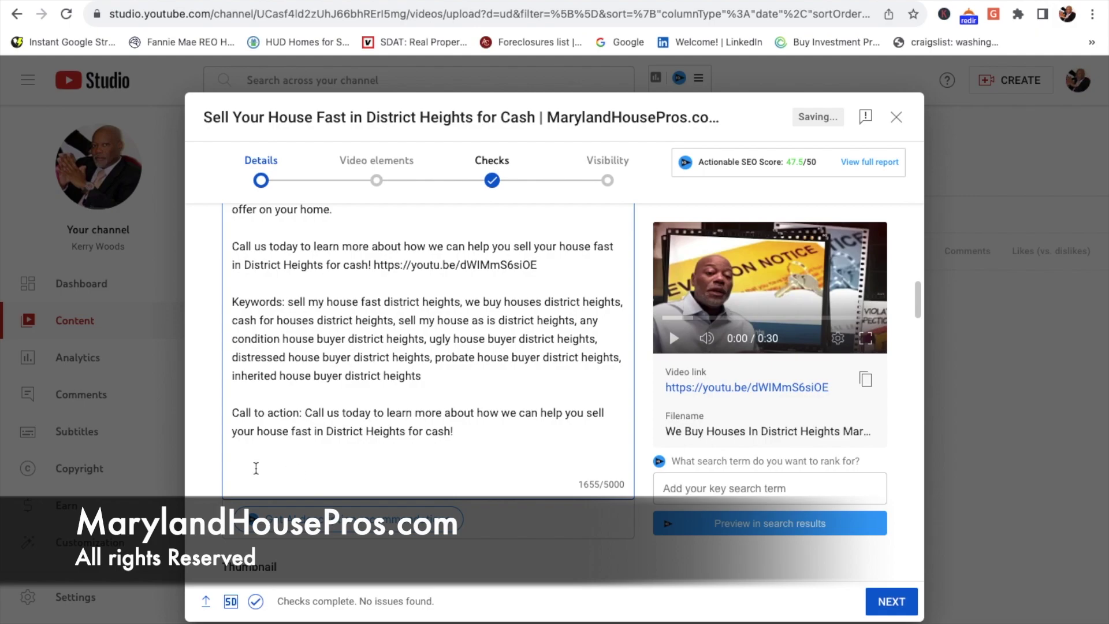
# Step: End the description with the video link and MarylandHousePros.com on the following line
pyautogui.scroll(-1, 258, 465)
pyautogui.scroll(-2, 258, 466)
pyautogui.click(245, 386)
pyautogui.hotkey('ctrl', 'v')
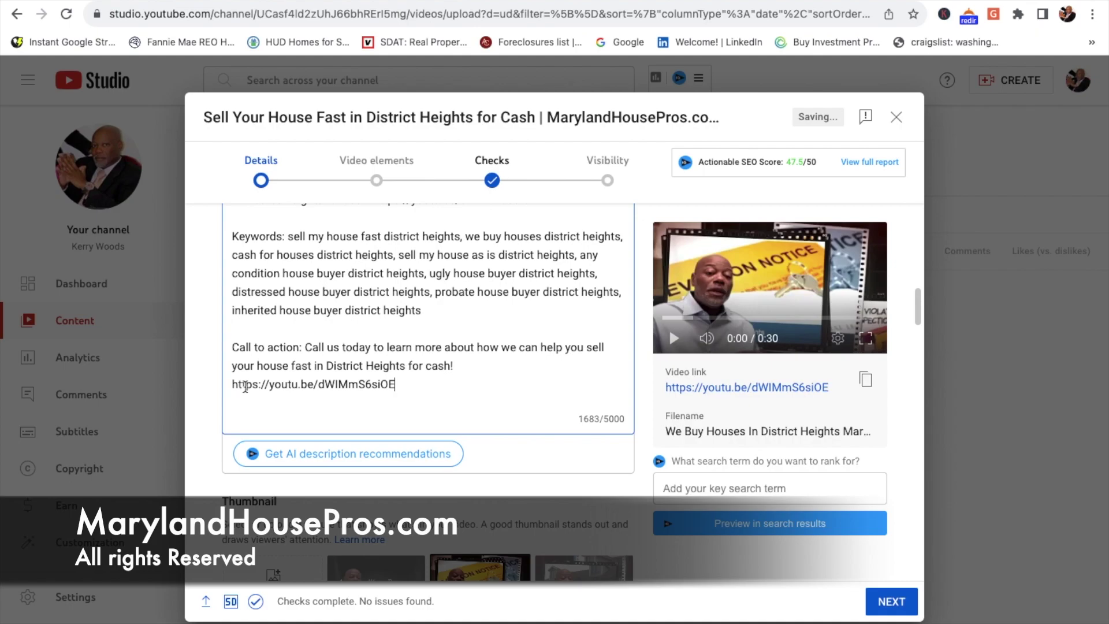
pyautogui.press('Return')
pyautogui.write('MarylandHousePros.com')
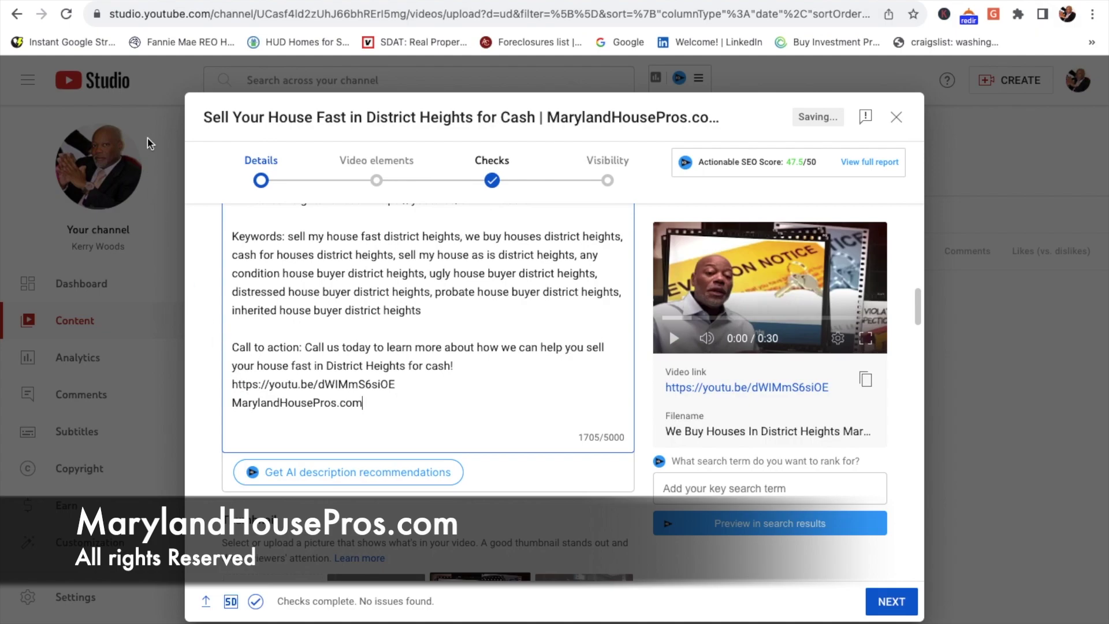
pyautogui.click(344, 2)
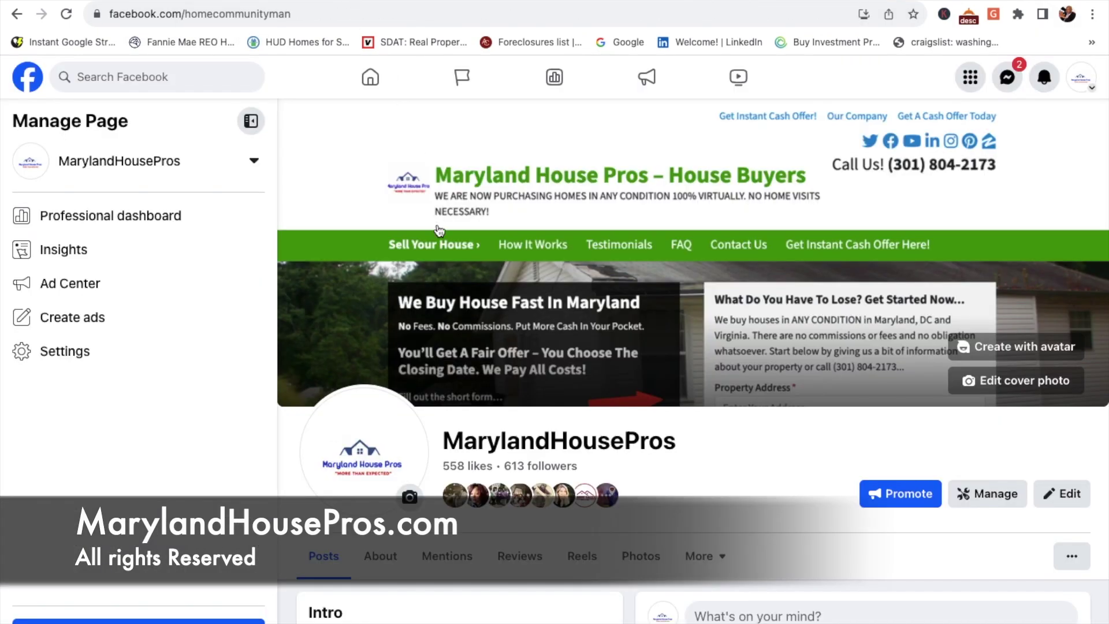
# Step: Append the Facebook page address on a new line at the end of the description
pyautogui.click(322, 13)
pyautogui.press('super+c')
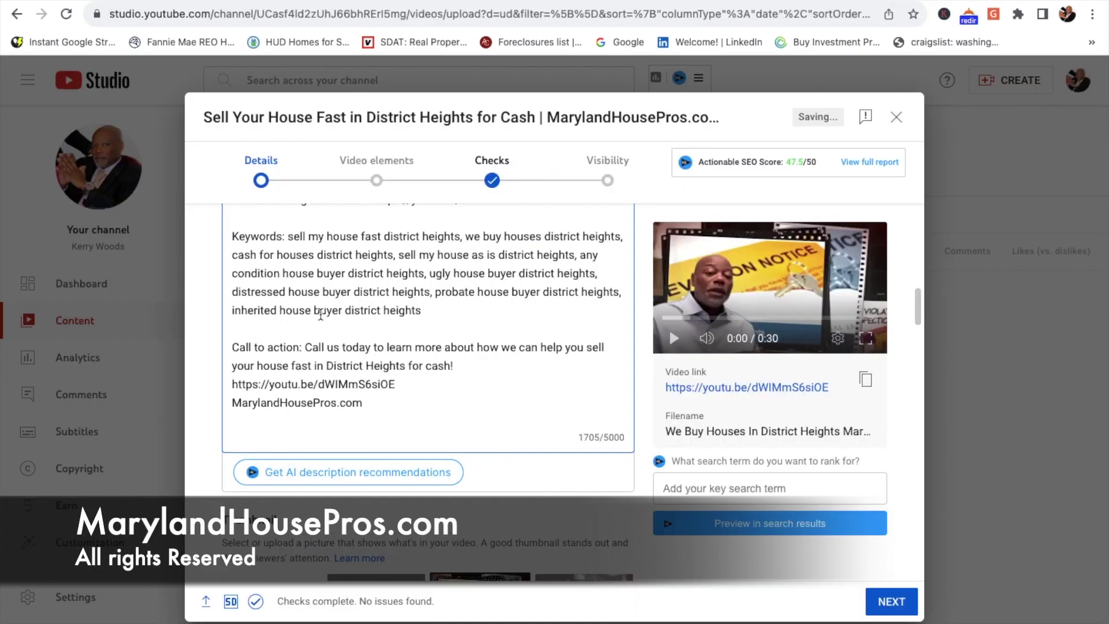
pyautogui.press('Return')
pyautogui.press('super+v')
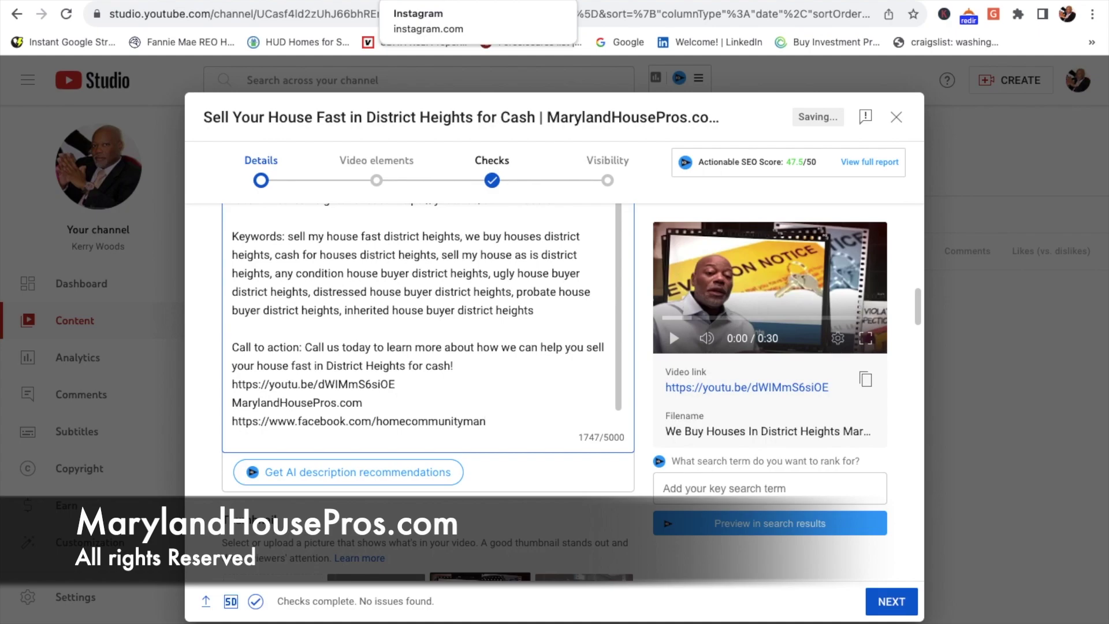
pyautogui.click(387, 1)
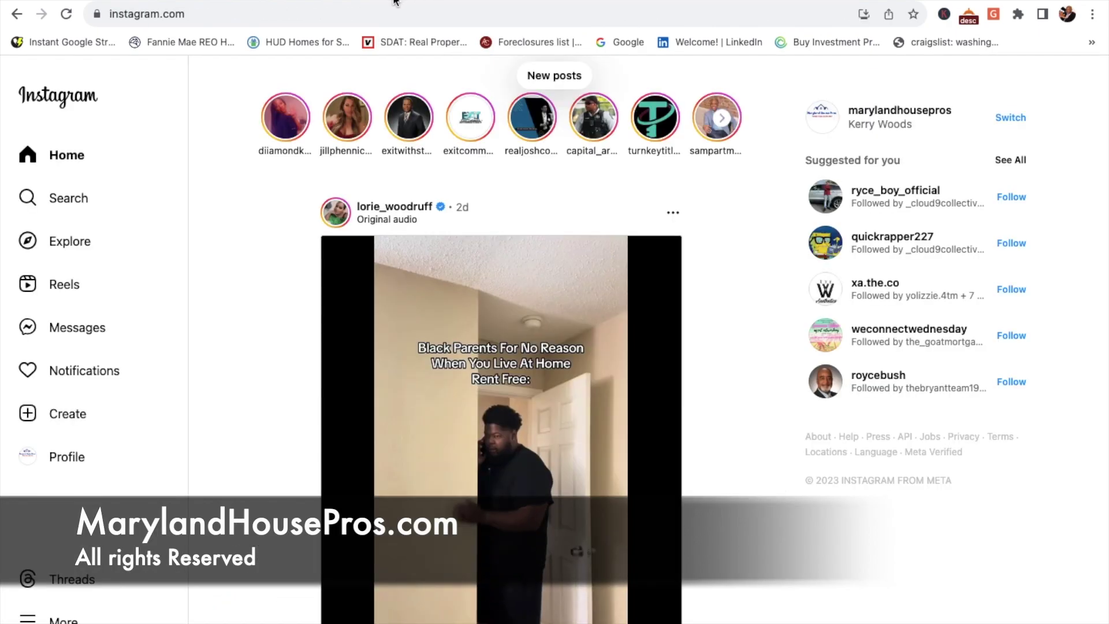
pyautogui.click(387, 11)
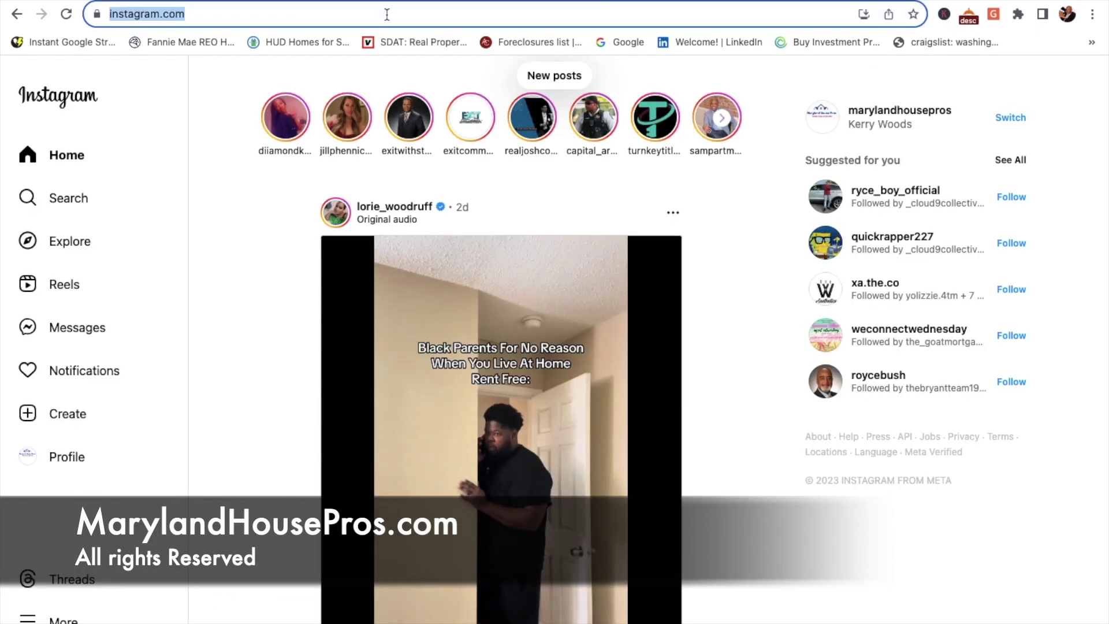
pyautogui.click(66, 156)
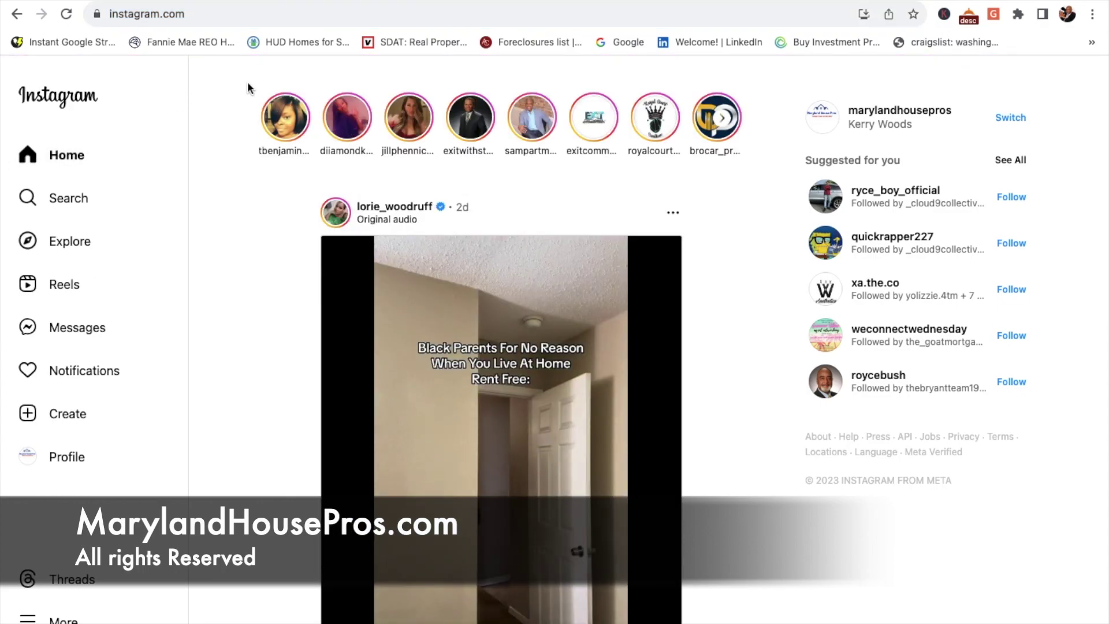
pyautogui.click(299, 16)
pyautogui.hotkey('ctrl', 'c')
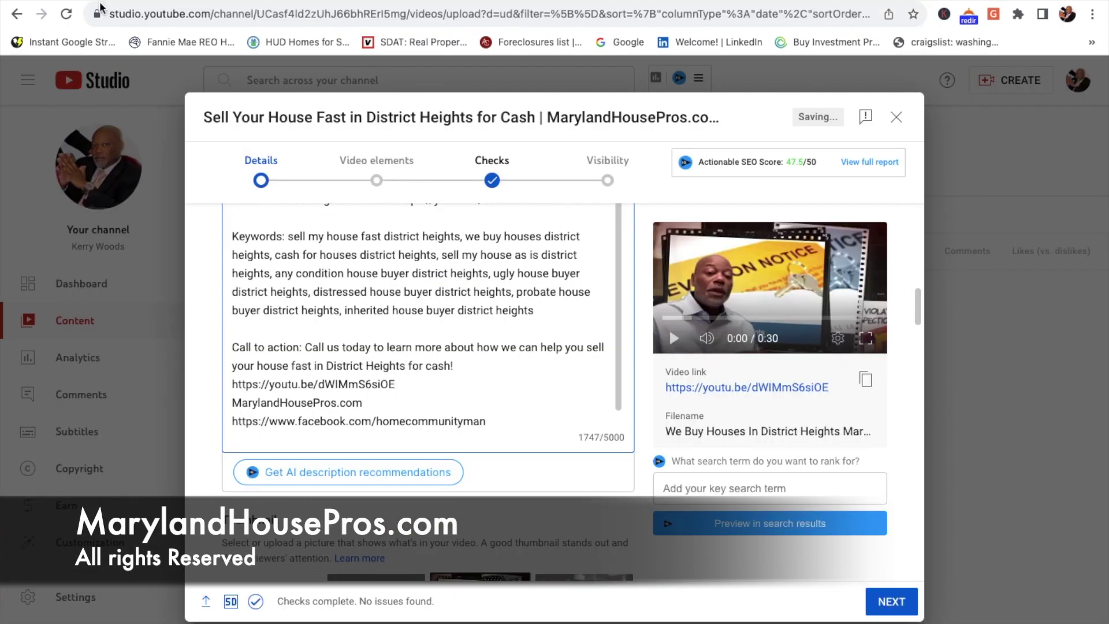
pyautogui.press('Return')
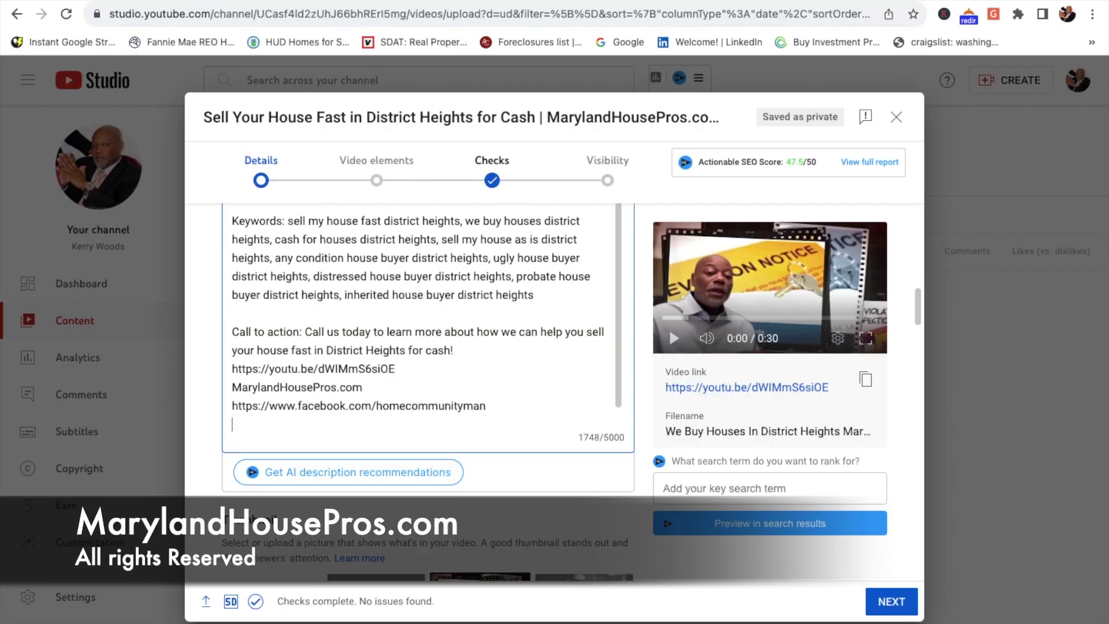
pyautogui.hotkey('ctrl', 'v')
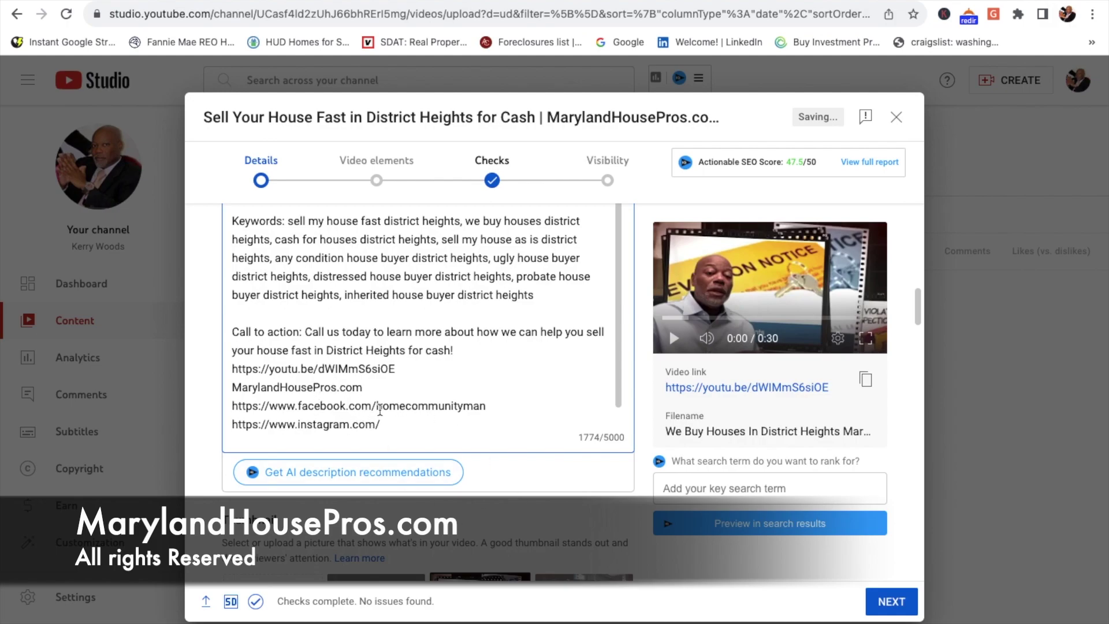
pyautogui.hotkey('ctrl', 'Tab')
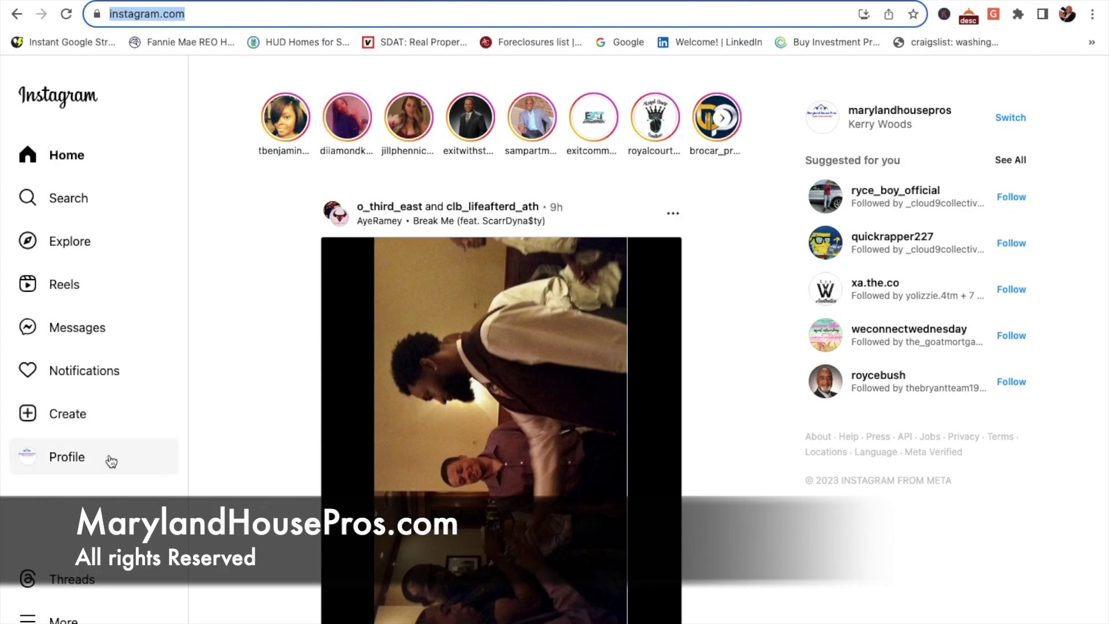
# Step: Open the business's Instagram profile and copy its page address
pyautogui.click(72, 457)
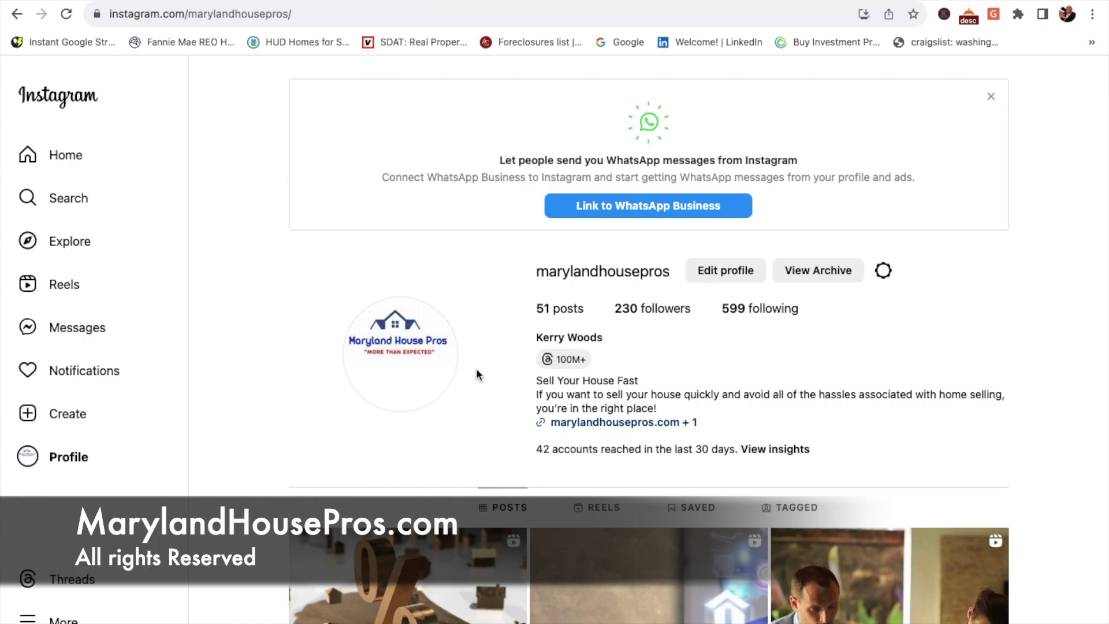
pyautogui.scroll(-1, 619, 355)
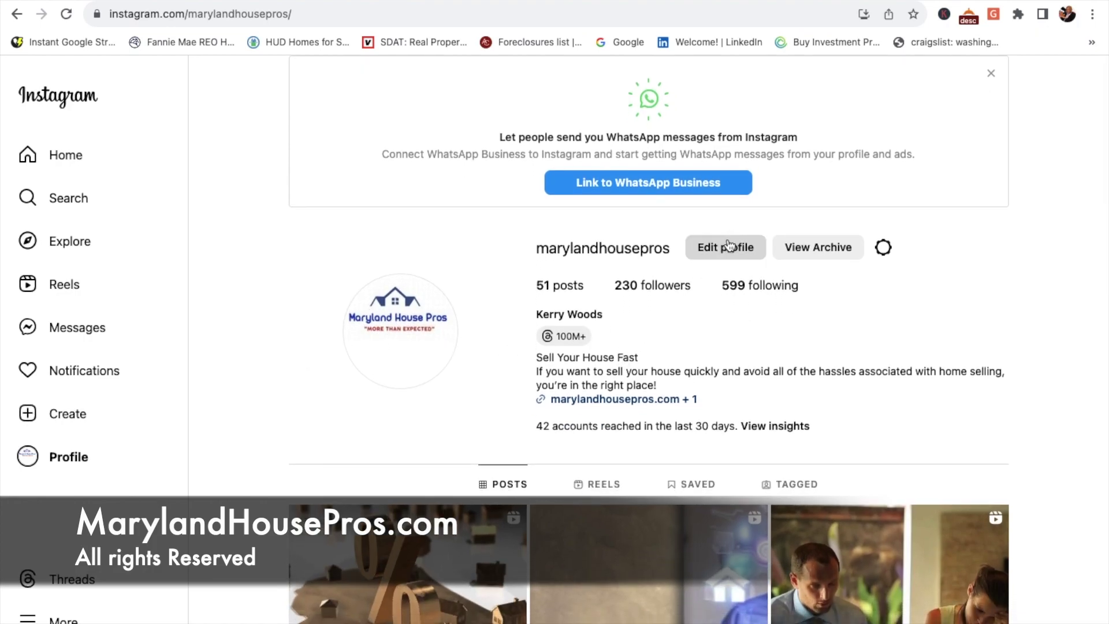
pyautogui.scroll(-5, 728, 249)
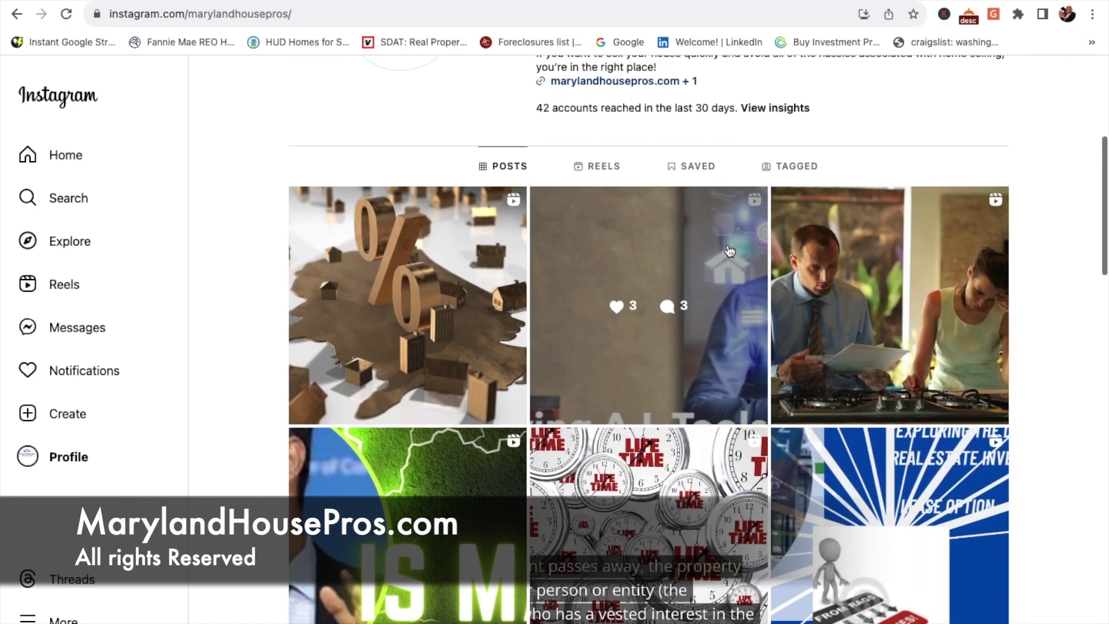
pyautogui.scroll(6, 729, 250)
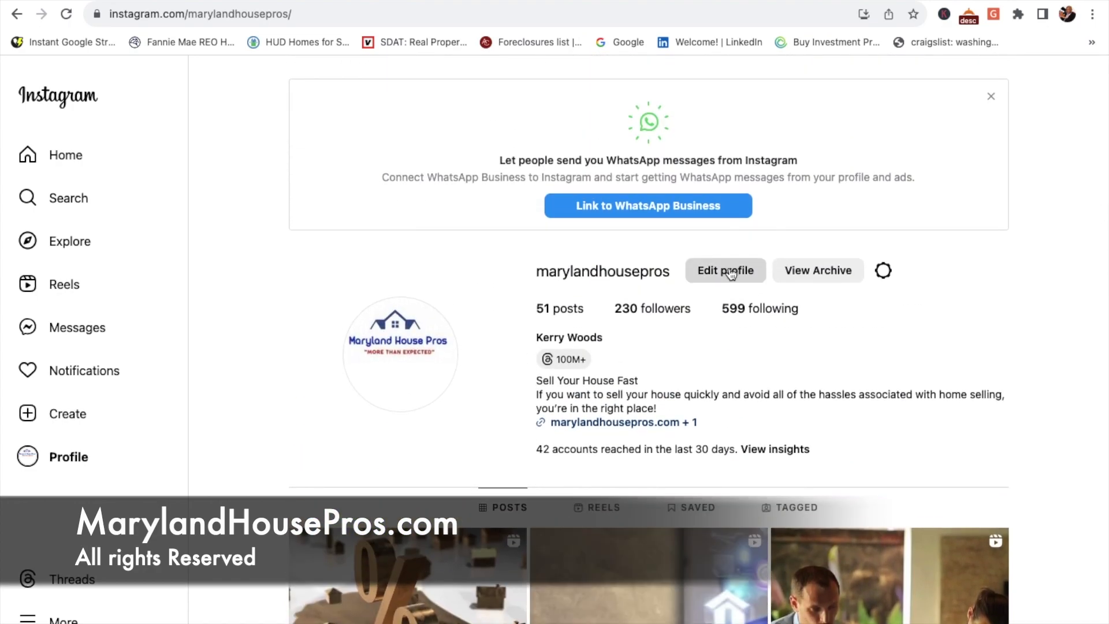
pyautogui.click(341, 16)
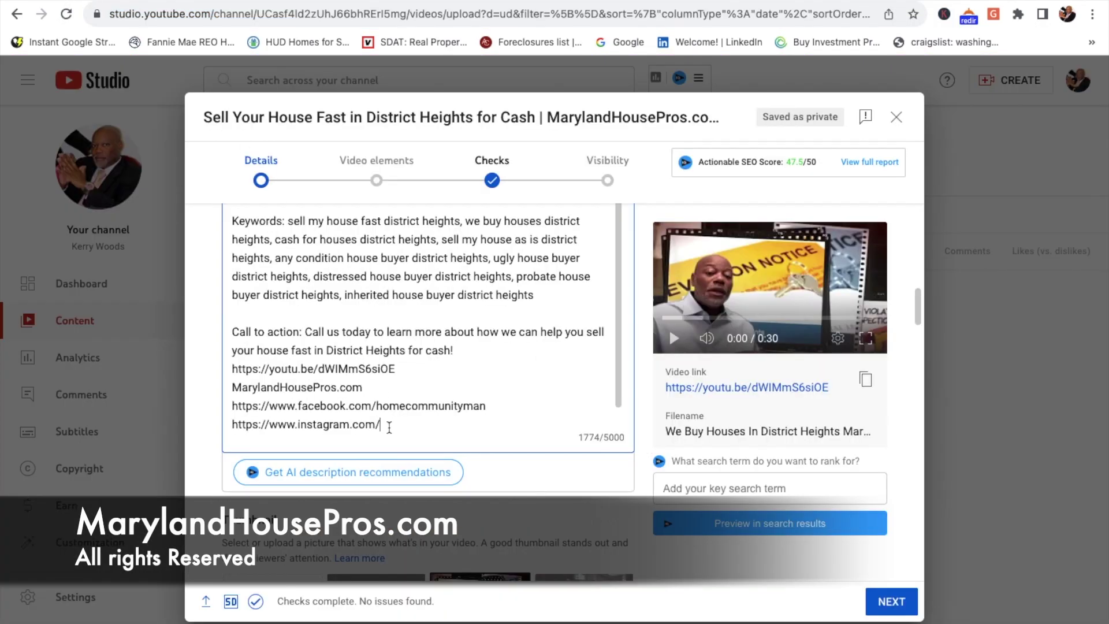
# Step: Complete the Instagram line as the instagram.com/marylandhousepros/ profile link
pyautogui.hotkey('ctrl', 'a')
pyautogui.moveTo(227, 412); pyautogui.dragTo(231, 406)
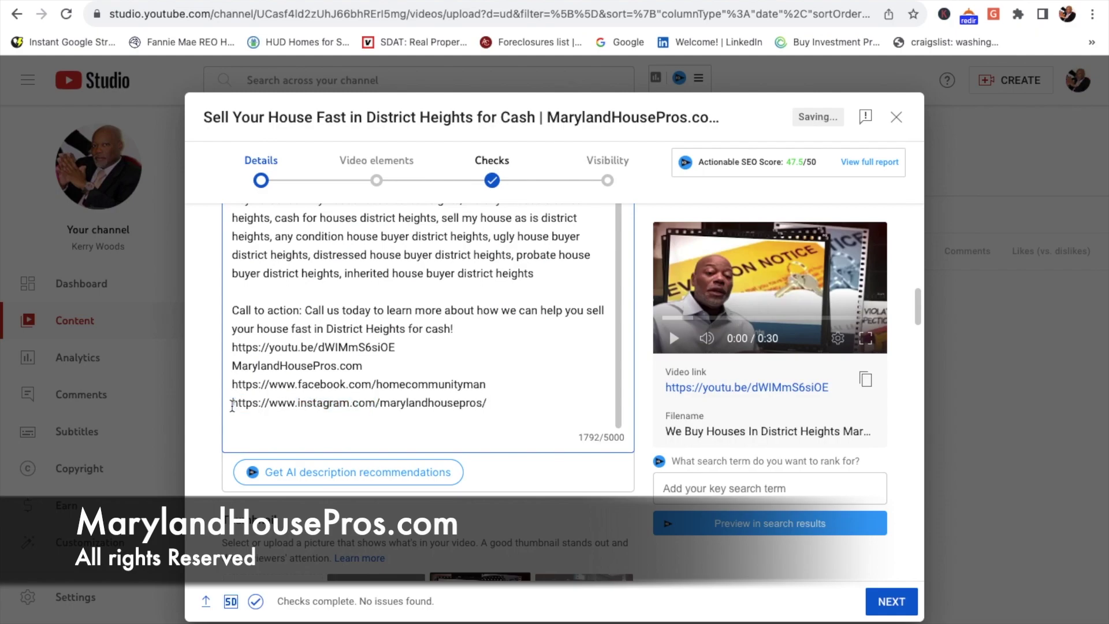
pyautogui.scroll(3, 384, 327)
pyautogui.scroll(10, 384, 327)
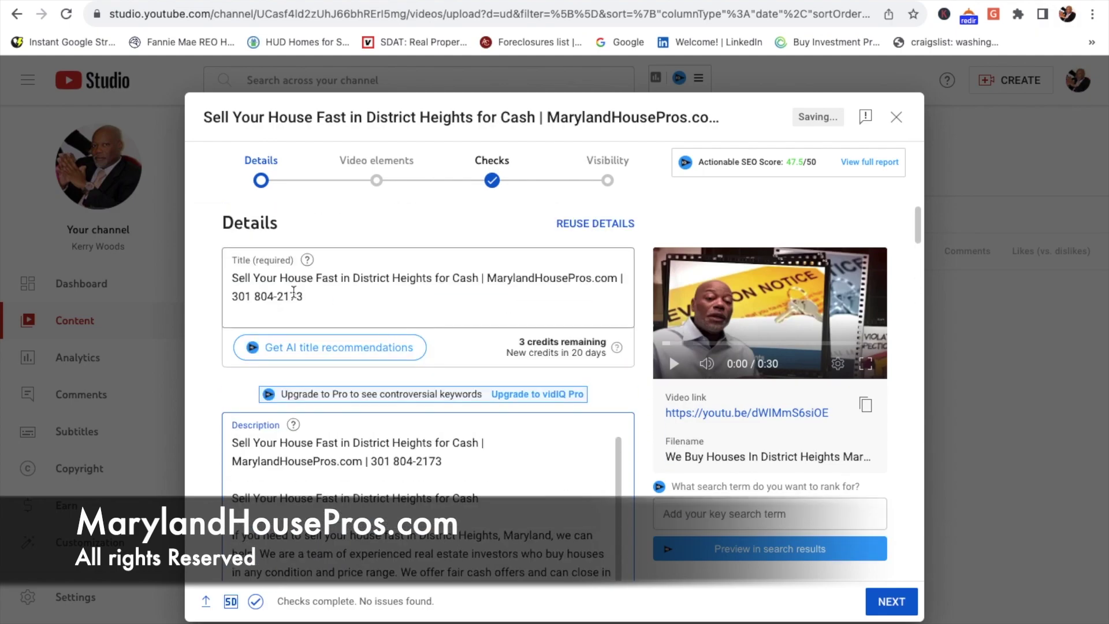
pyautogui.scroll(-10, 383, 327)
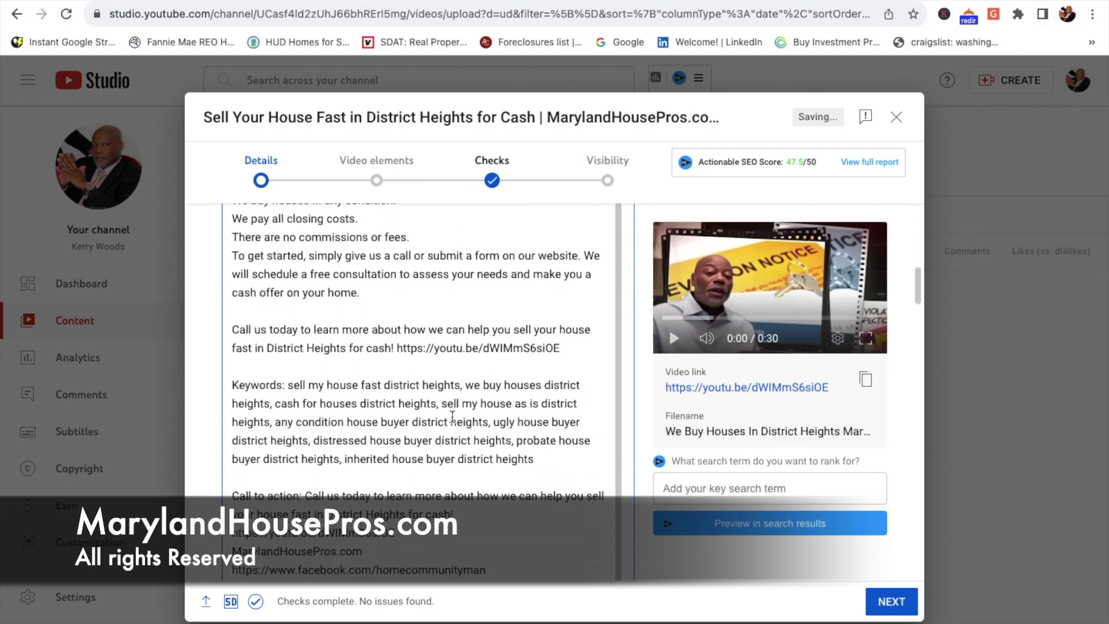
pyautogui.scroll(-2, 439, 508)
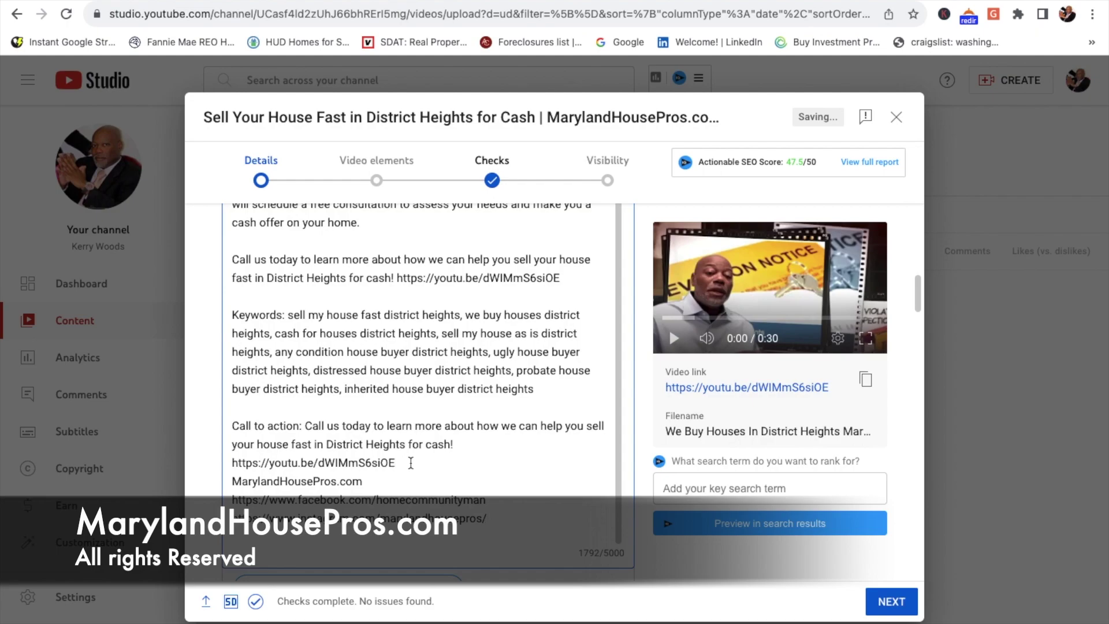
# Step: Add the business phone number on its own line below the video link
pyautogui.click(410, 463)
pyautogui.press('Return')
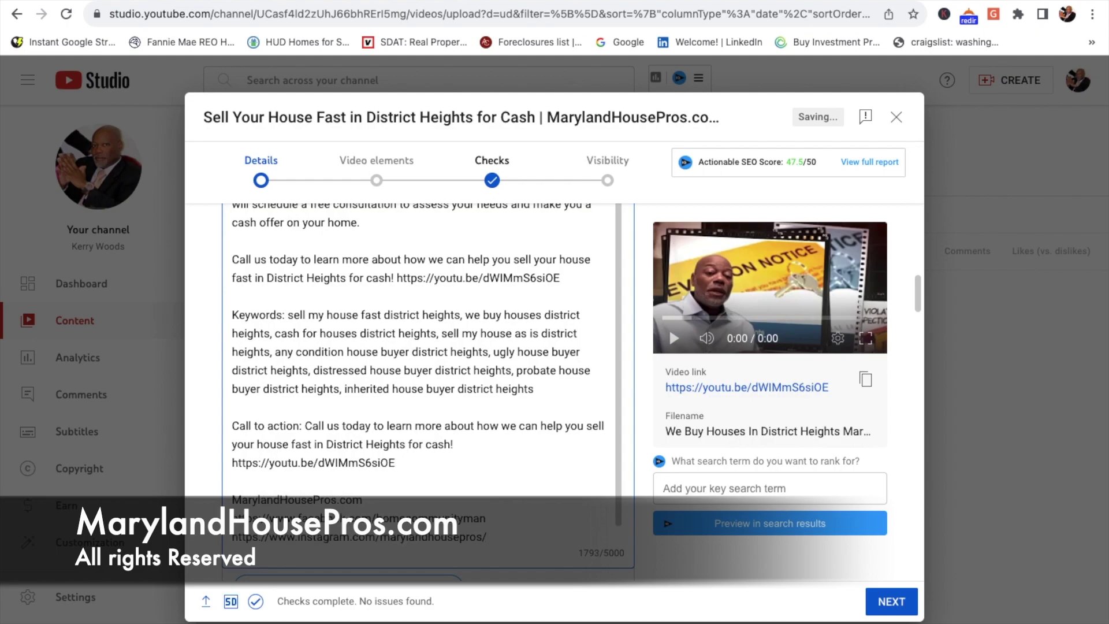
pyautogui.scroll(-1, 543, 506)
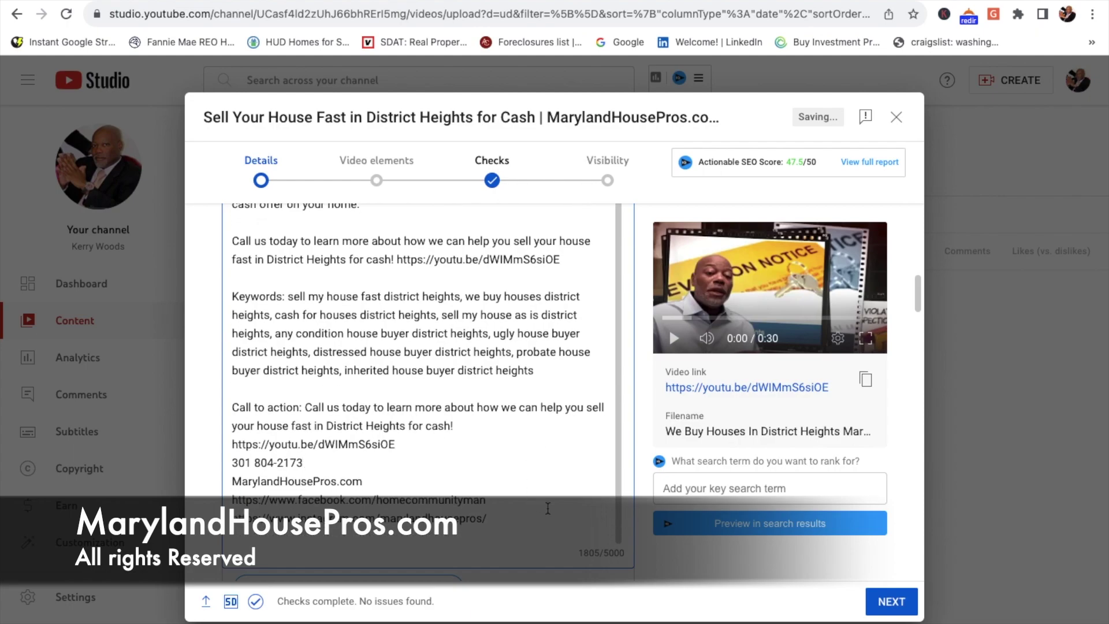
pyautogui.scroll(1, 547, 508)
pyautogui.scroll(2, 547, 509)
pyautogui.scroll(-2, 547, 508)
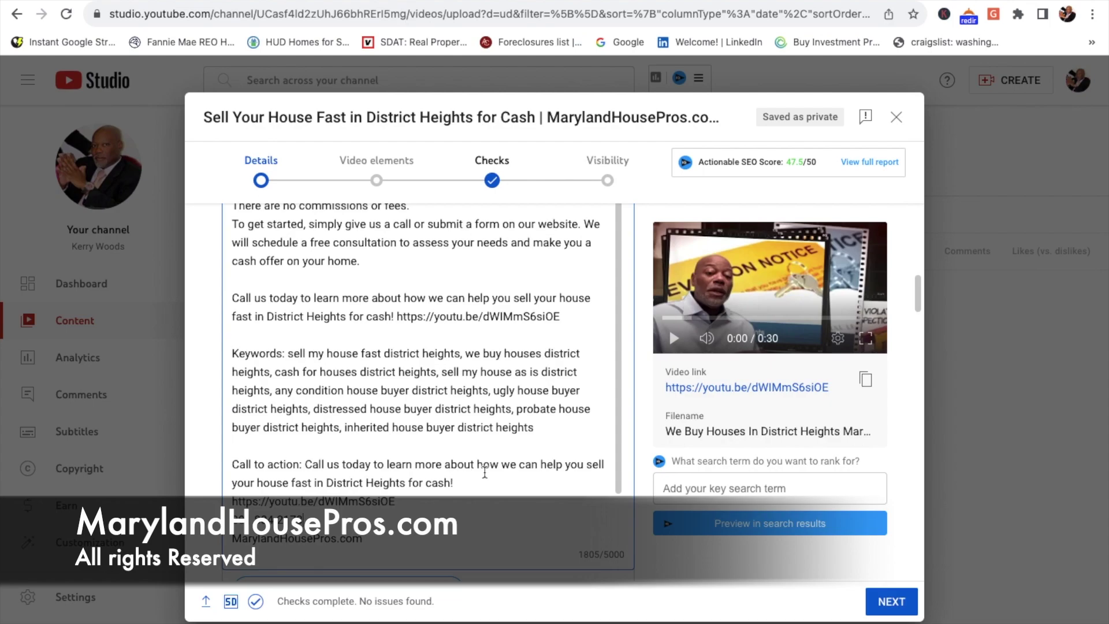
# Step: Insert the business phone number in parentheses after 'Call us today', removing the extra space
pyautogui.click(371, 464)
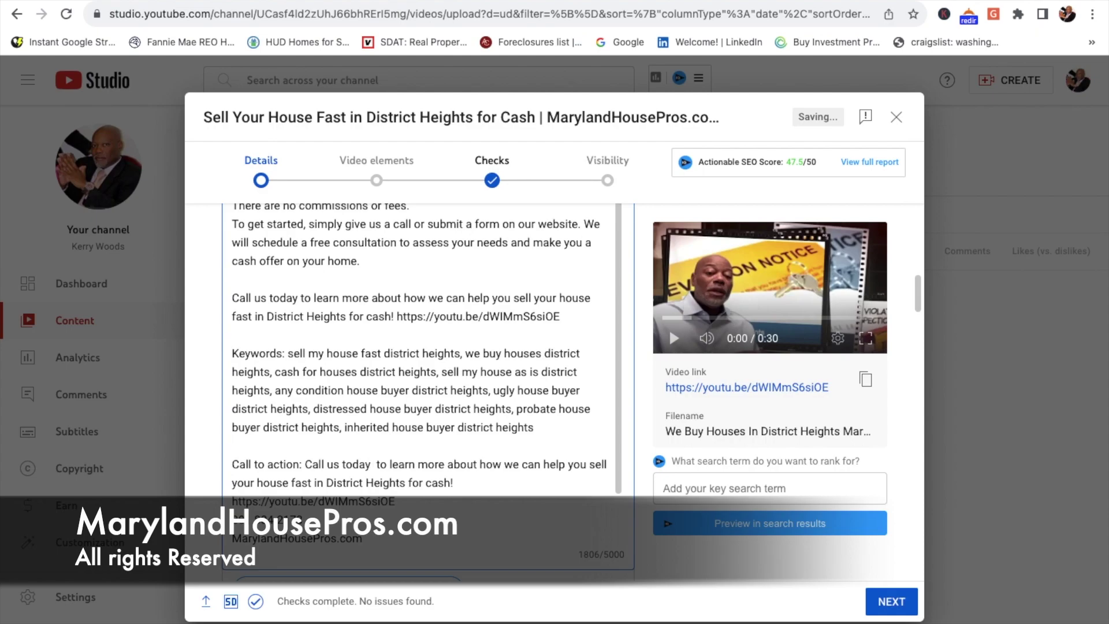
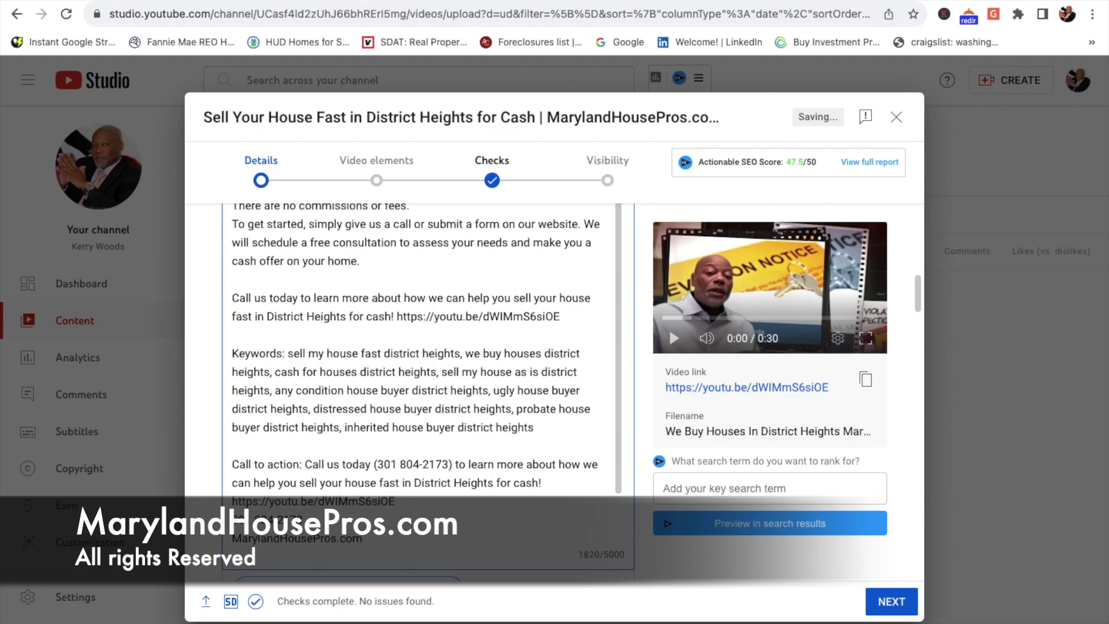
pyautogui.click(442, 464)
pyautogui.press('BackSpace')
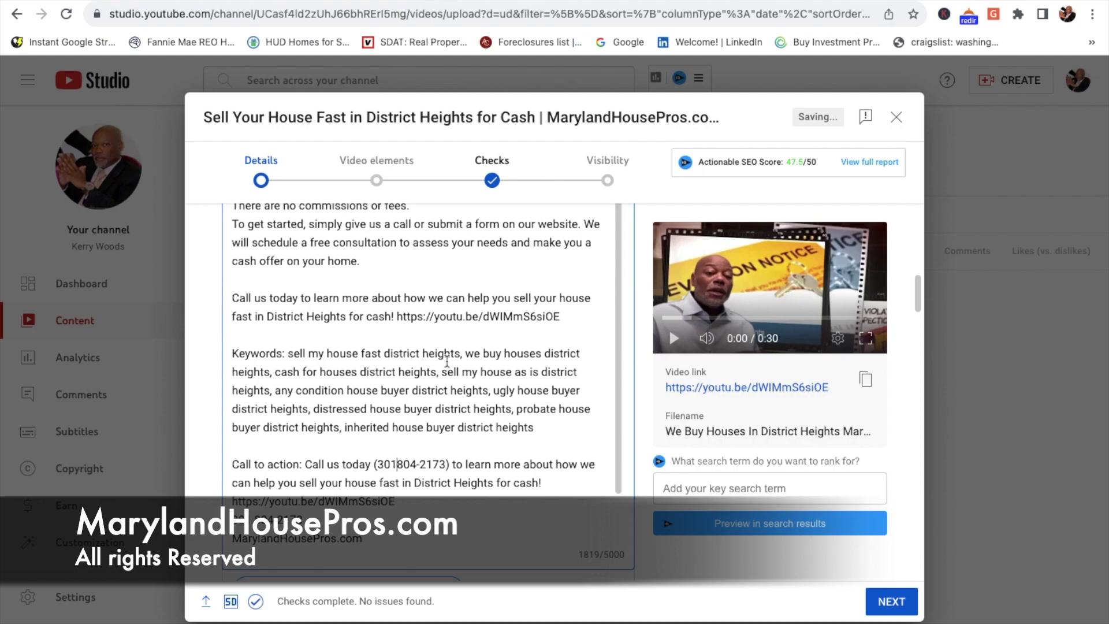
pyautogui.moveTo(288, 353); pyautogui.dragTo(534, 428)
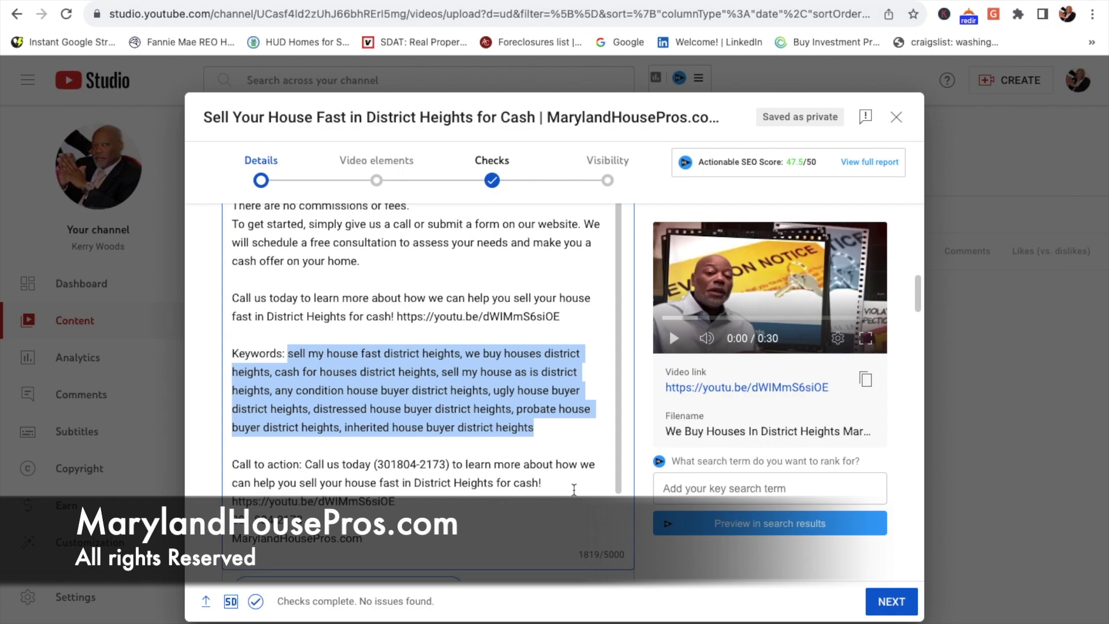
# Step: Paste the copied keywords as nine District Heights tags, totalling 347/500 characters
pyautogui.scroll(-1, 575, 489)
pyautogui.scroll(-5, 575, 489)
pyautogui.scroll(4, 539, 365)
pyautogui.click(545, 331)
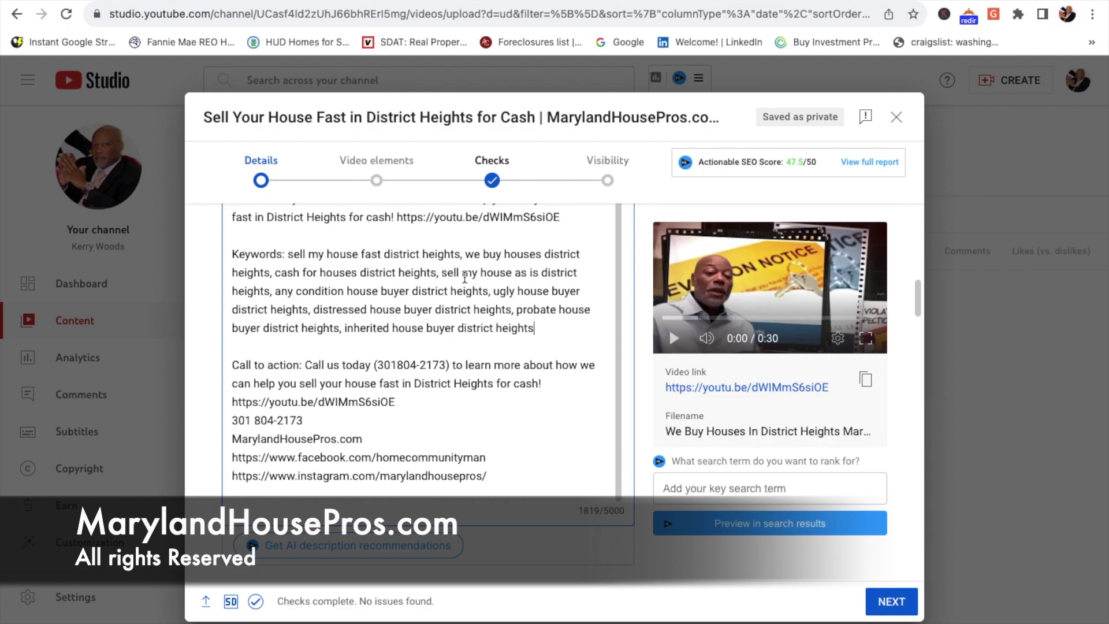
pyautogui.scroll(-15, 508, 441)
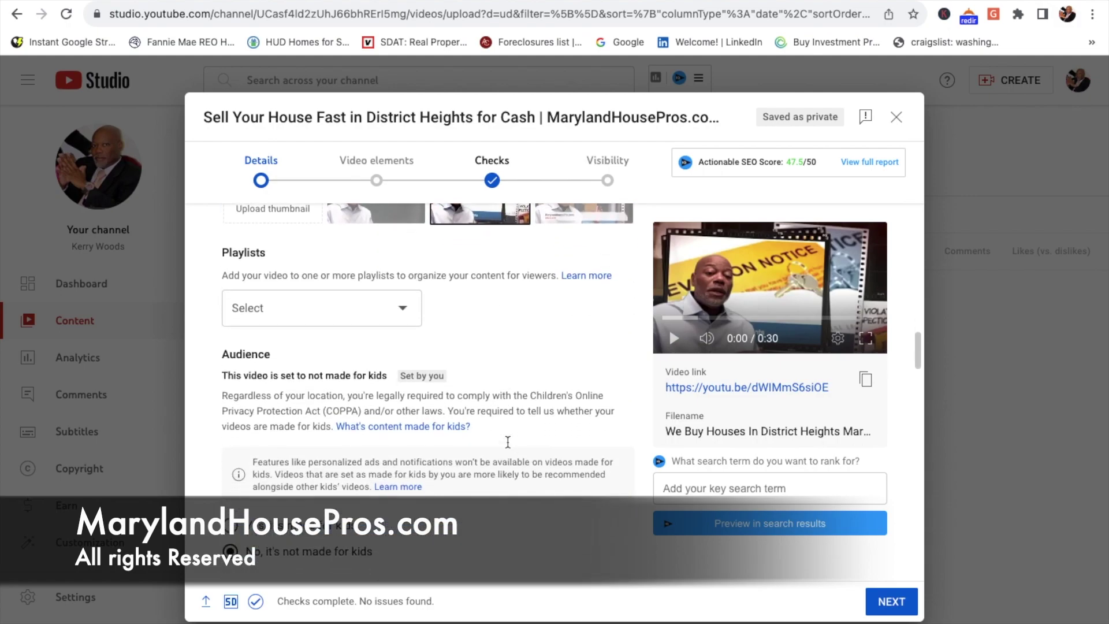
pyautogui.scroll(-15, 507, 445)
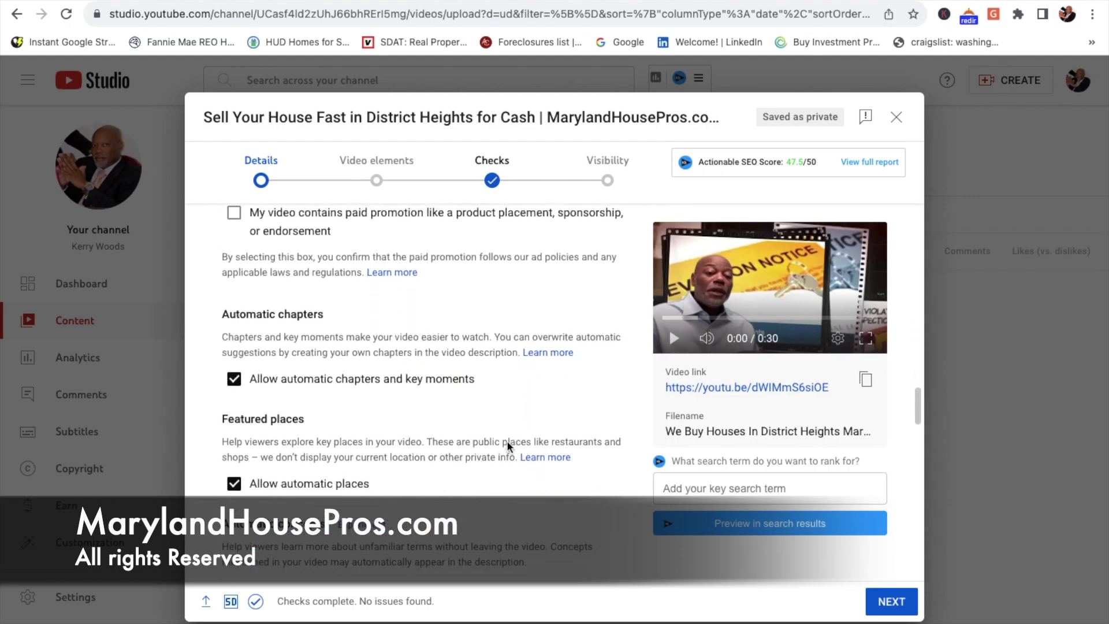
pyautogui.scroll(2, 507, 440)
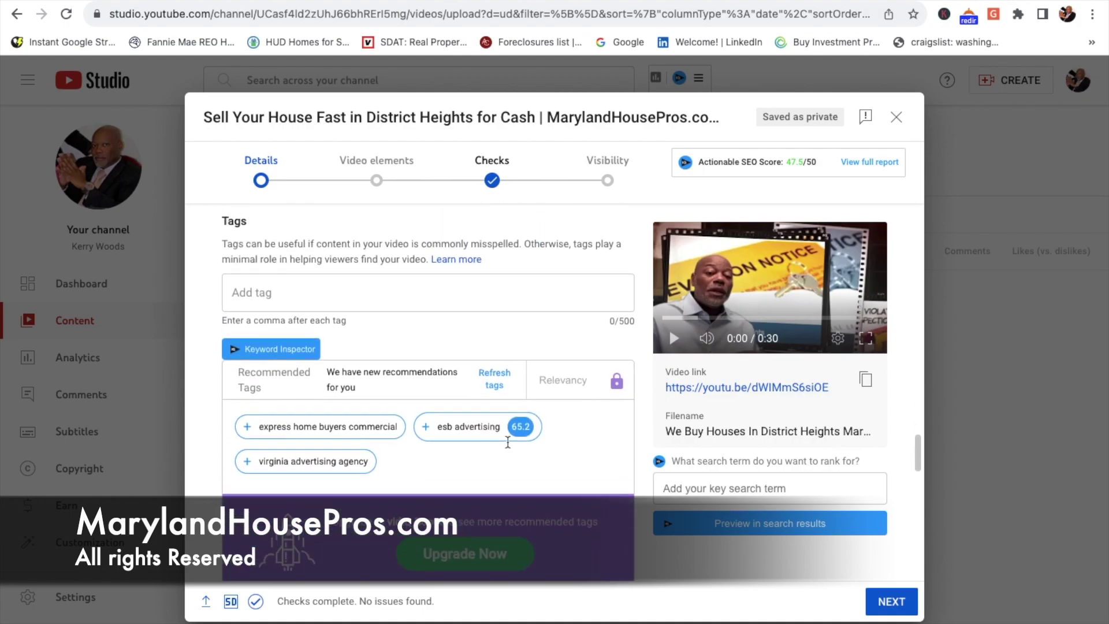
pyautogui.click(247, 302)
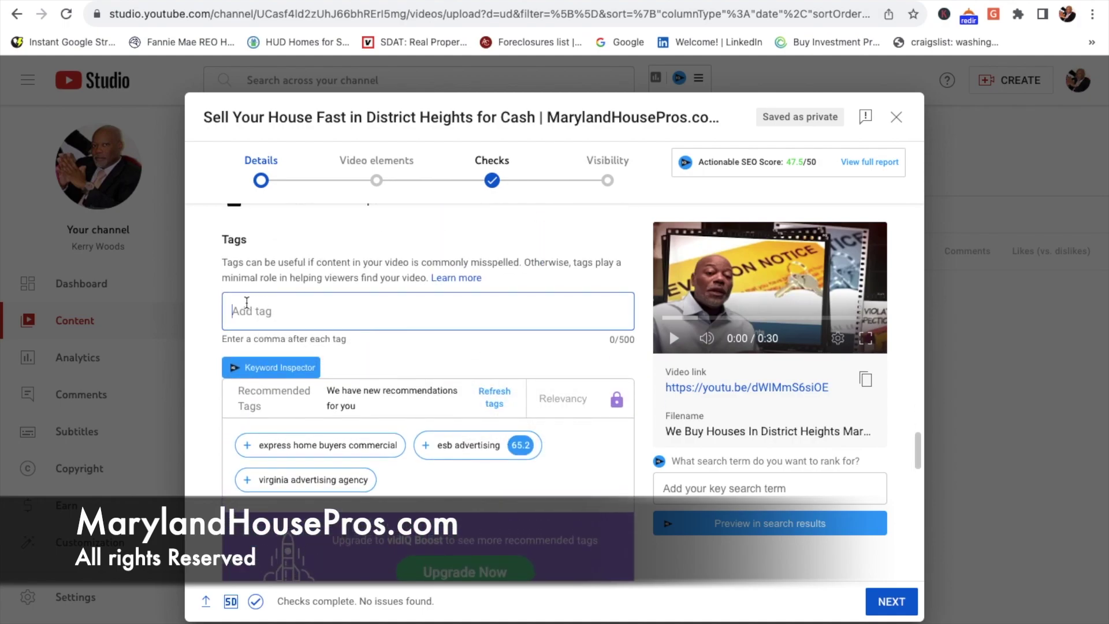
pyautogui.hotkey('ctrl', 'v')
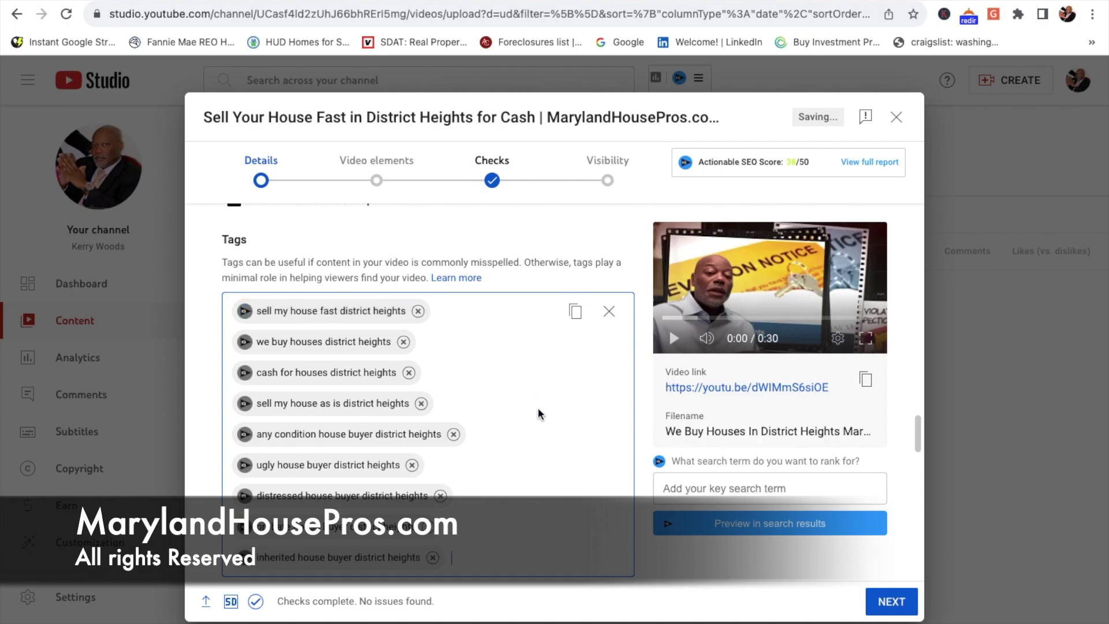
pyautogui.scroll(-5, 538, 412)
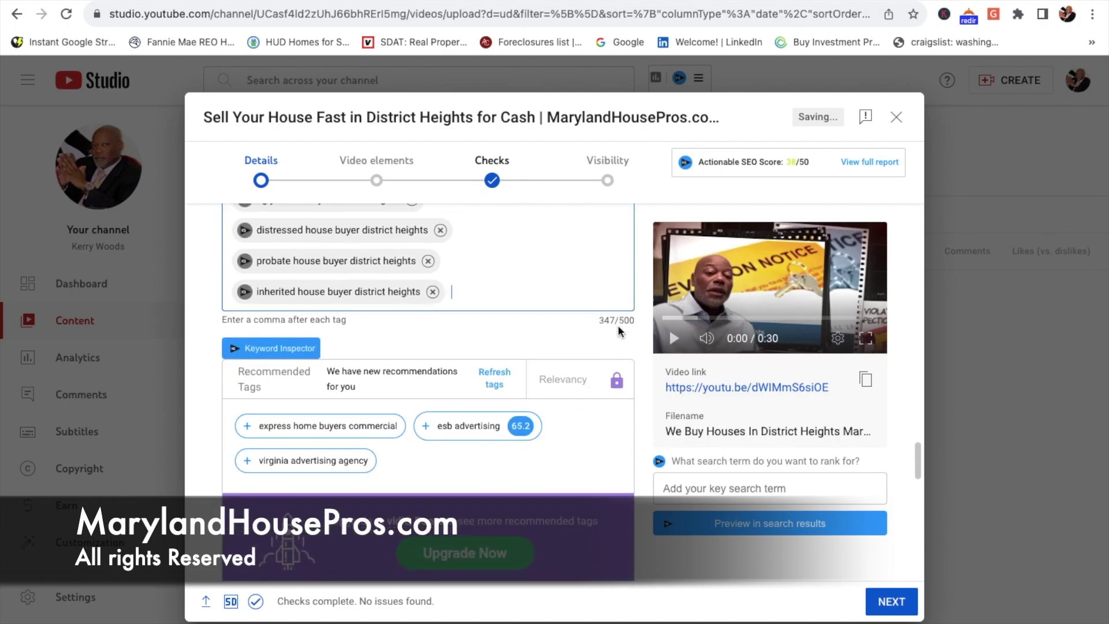
pyautogui.scroll(1, 618, 327)
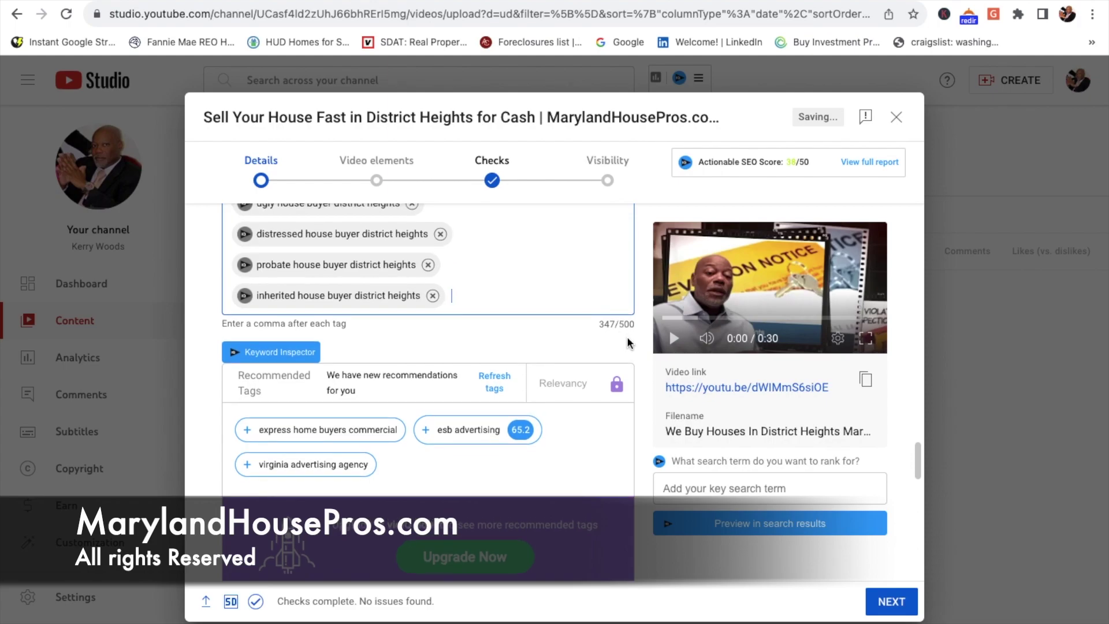
pyautogui.scroll(5, 601, 335)
pyautogui.scroll(-2, 600, 334)
pyautogui.scroll(2, 601, 334)
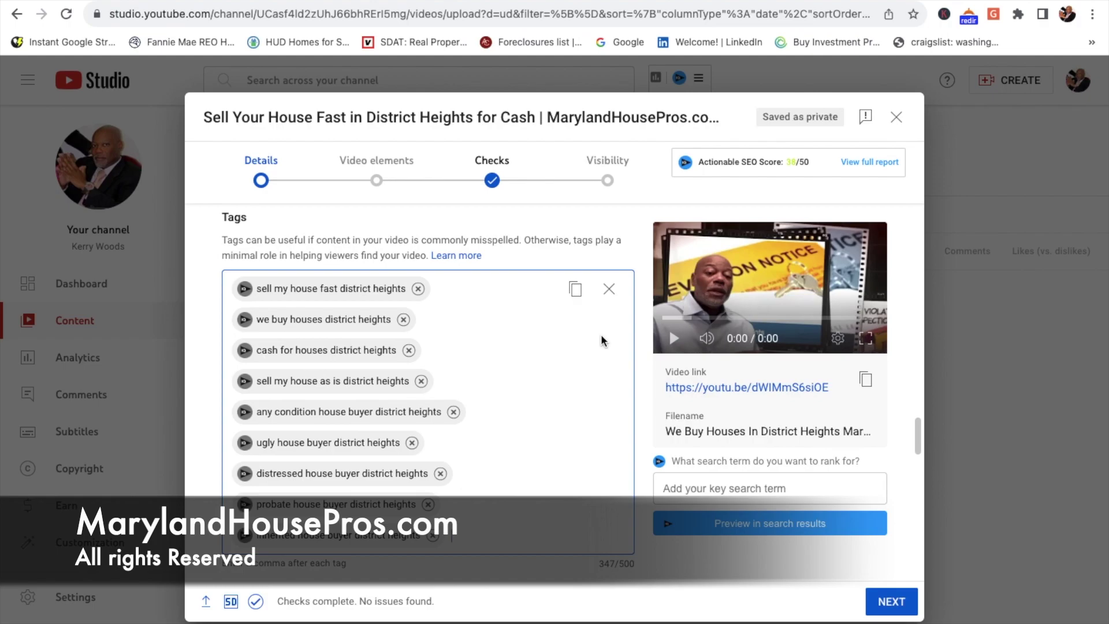
# Step: Try the fourth thumbnail, then revert to the eviction notice thumbnail
pyautogui.scroll(5, 601, 335)
pyautogui.scroll(15, 601, 334)
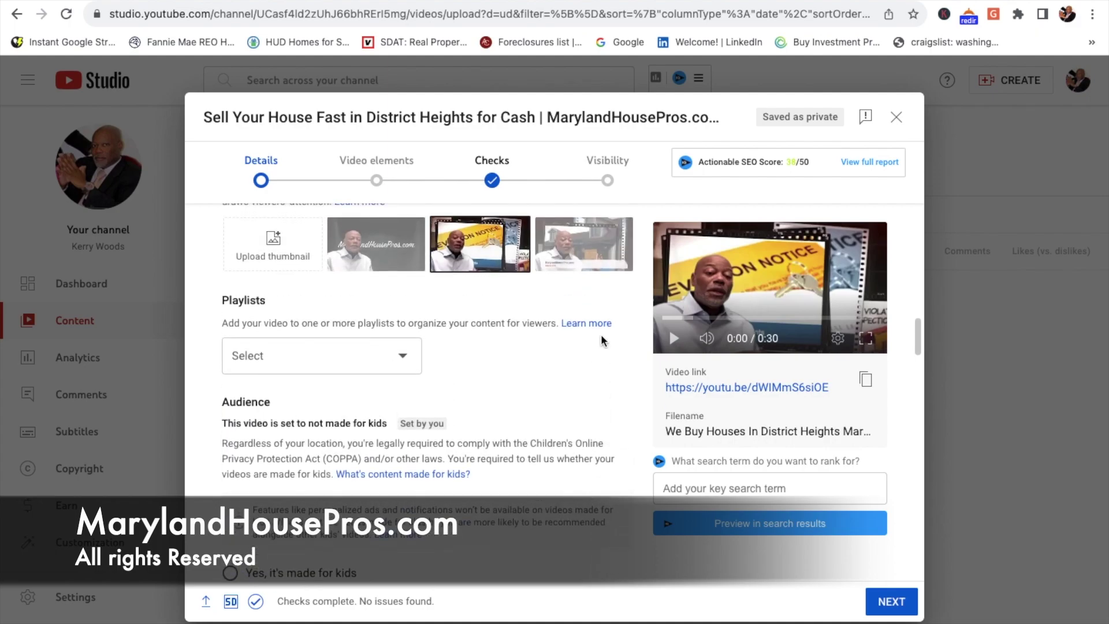
pyautogui.scroll(5, 603, 342)
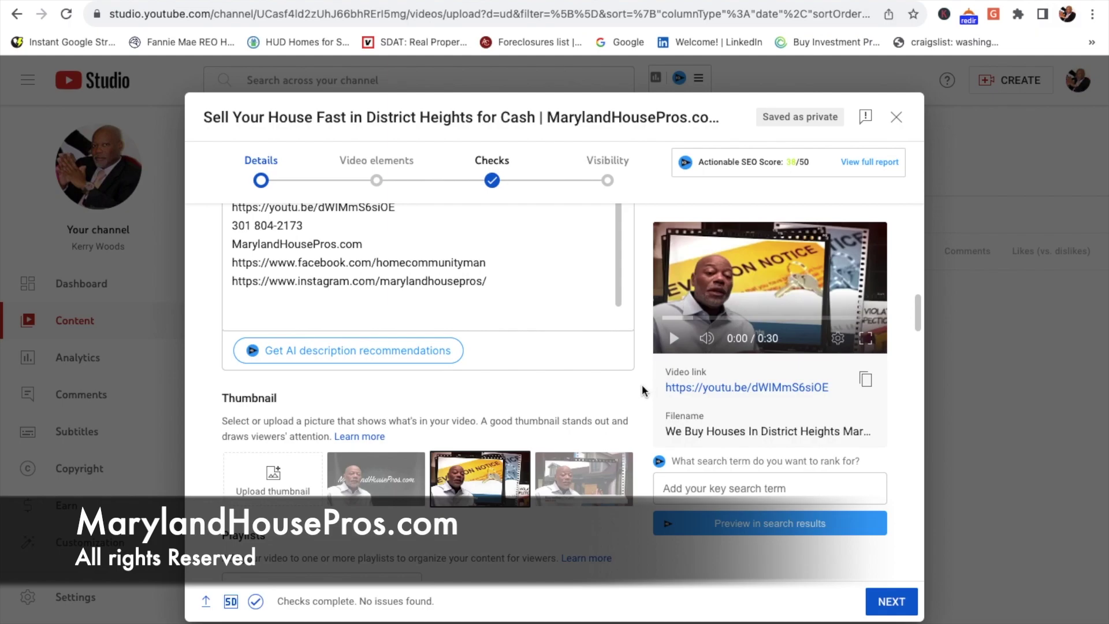
pyautogui.scroll(1, 642, 383)
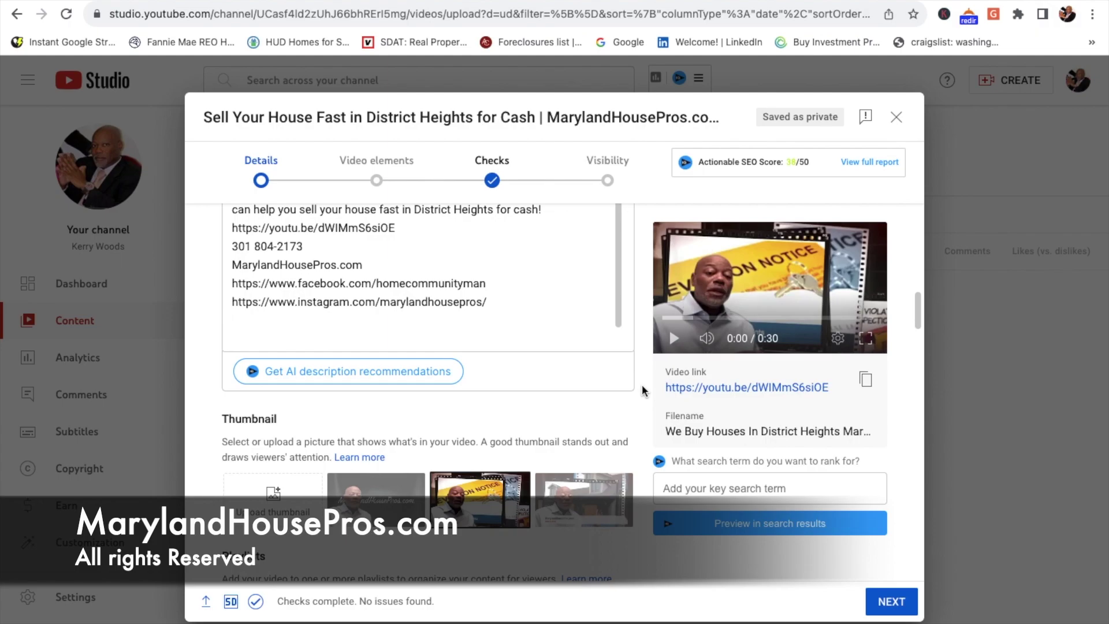
pyautogui.click(608, 508)
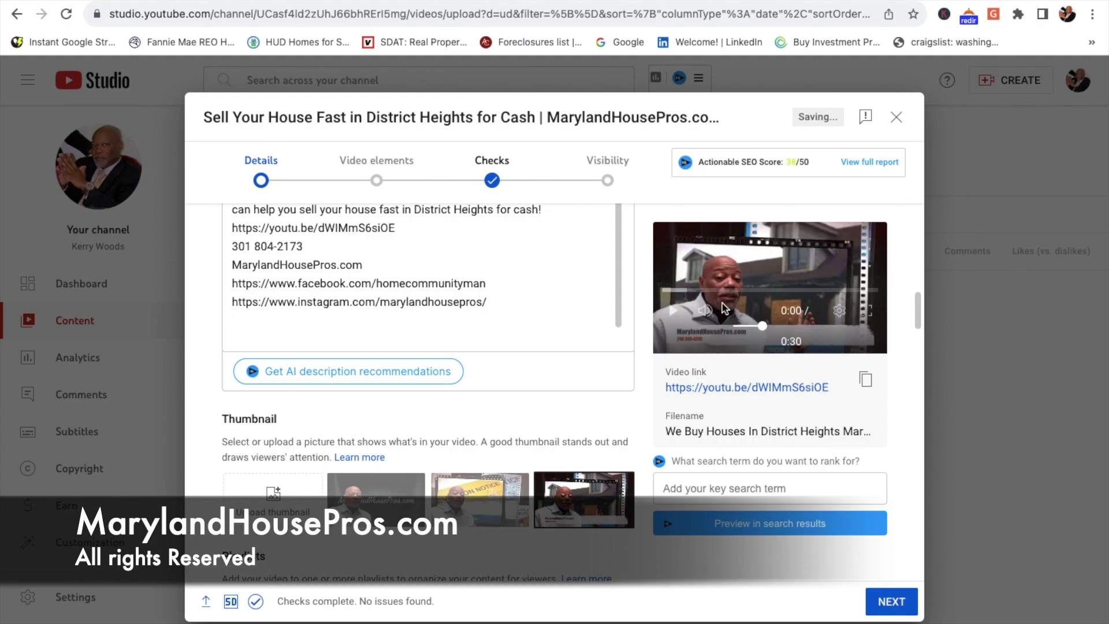
pyautogui.click(484, 500)
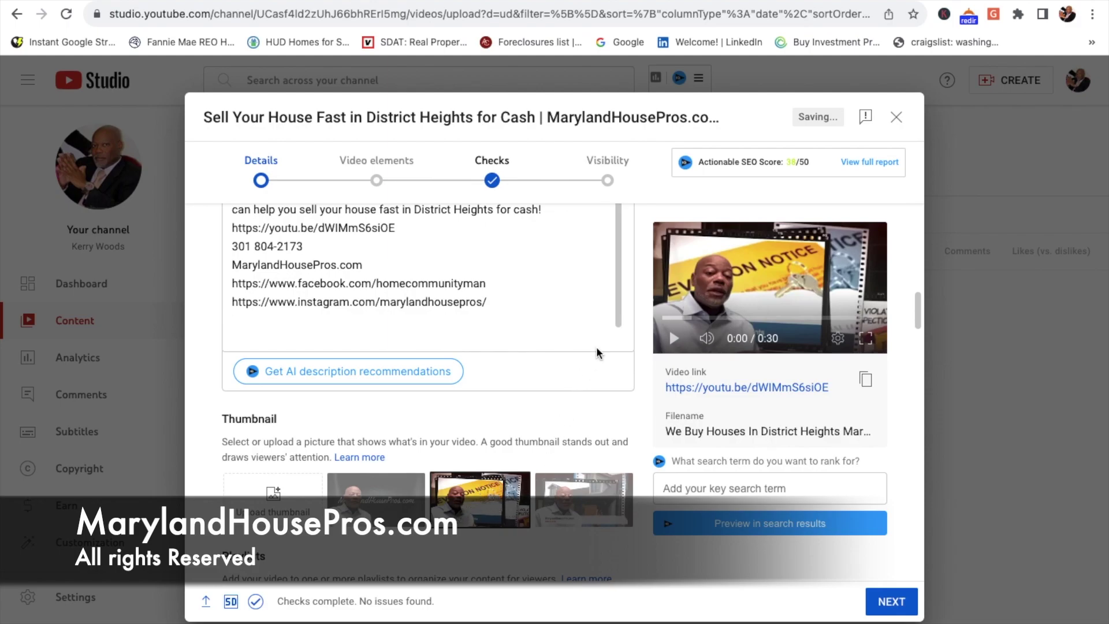
# Step: Review the details down to the Tags section and return to the Bard chat
pyautogui.scroll(5, 643, 347)
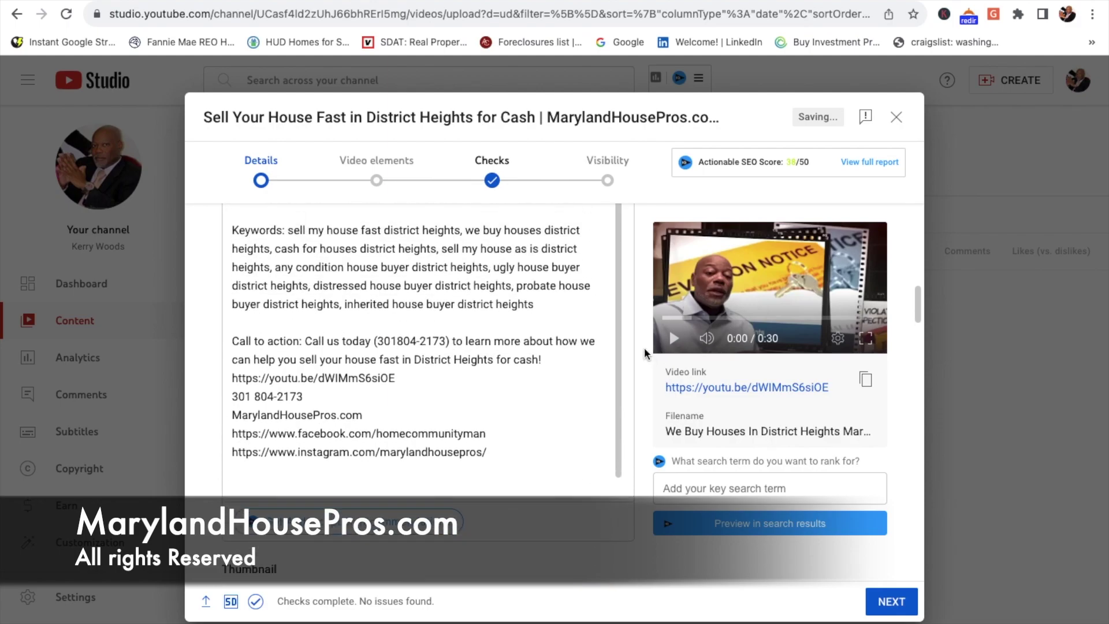
pyautogui.scroll(1, 643, 348)
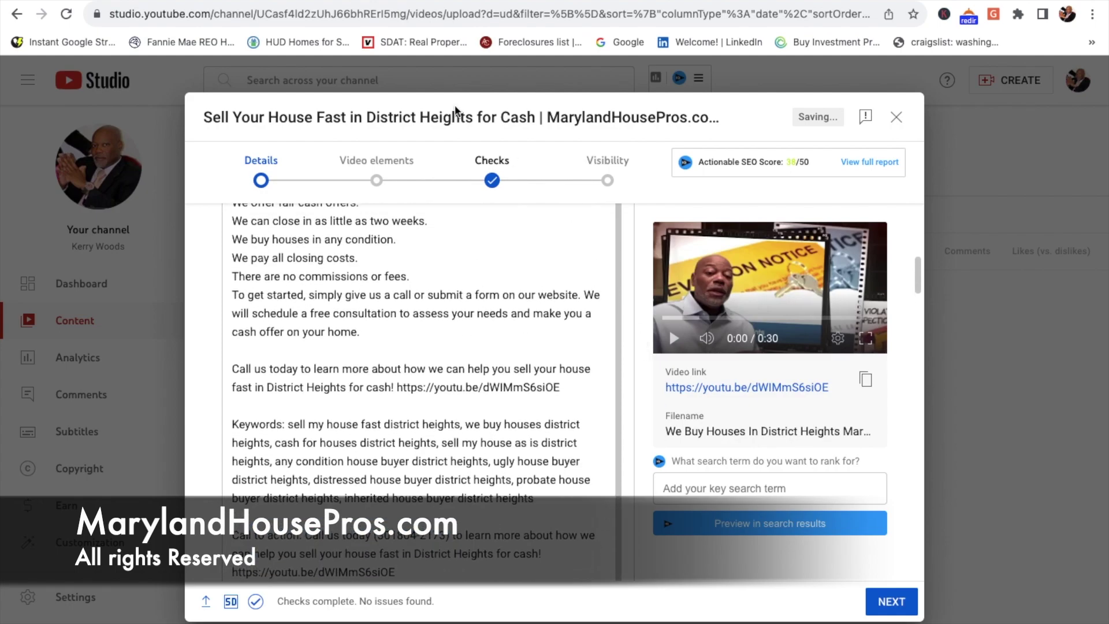
pyautogui.scroll(10, 448, 261)
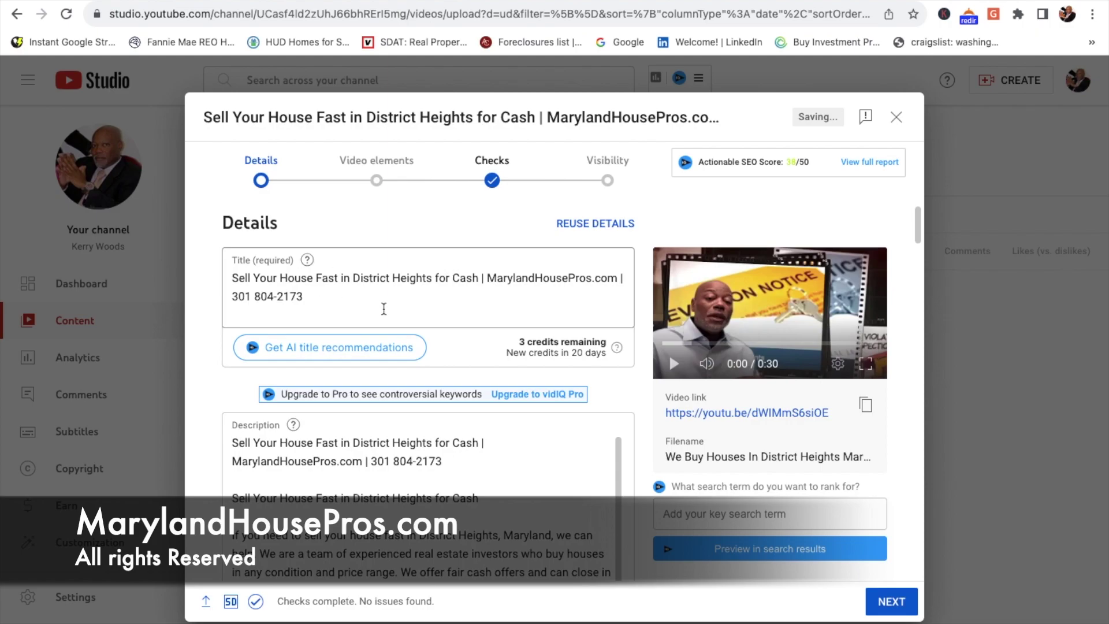
pyautogui.scroll(-10, 421, 462)
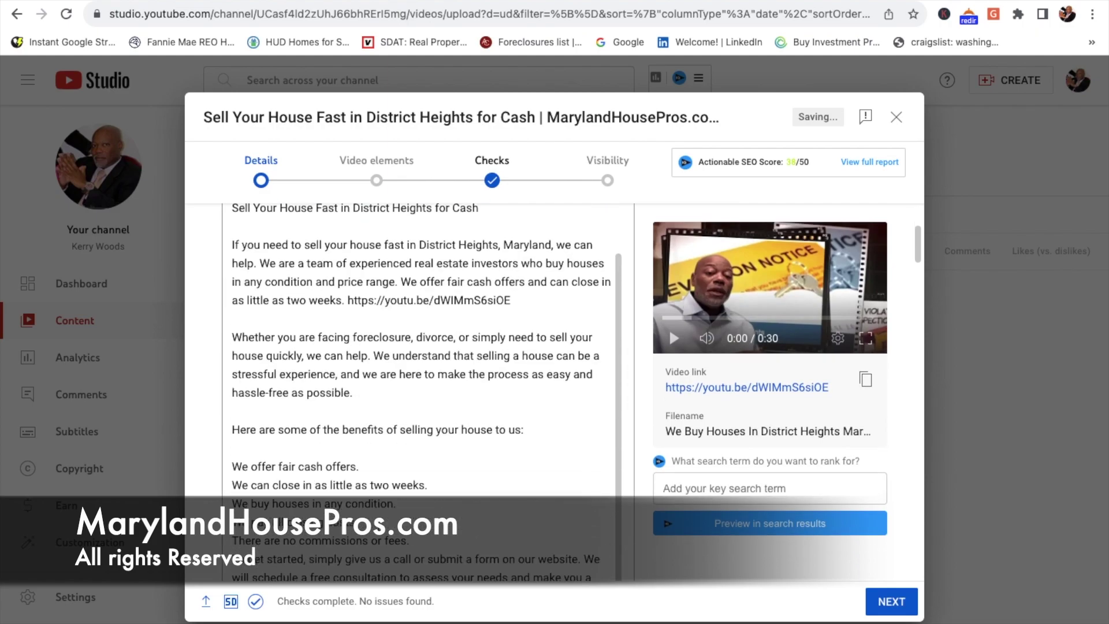
pyautogui.scroll(-10, 429, 392)
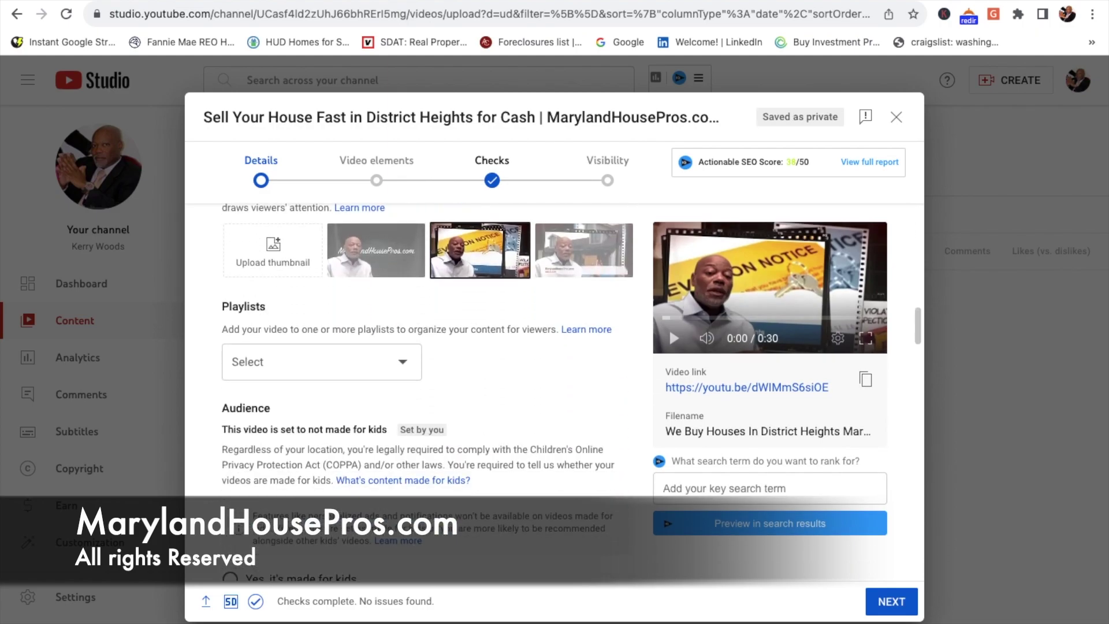
pyautogui.scroll(-10, 376, 428)
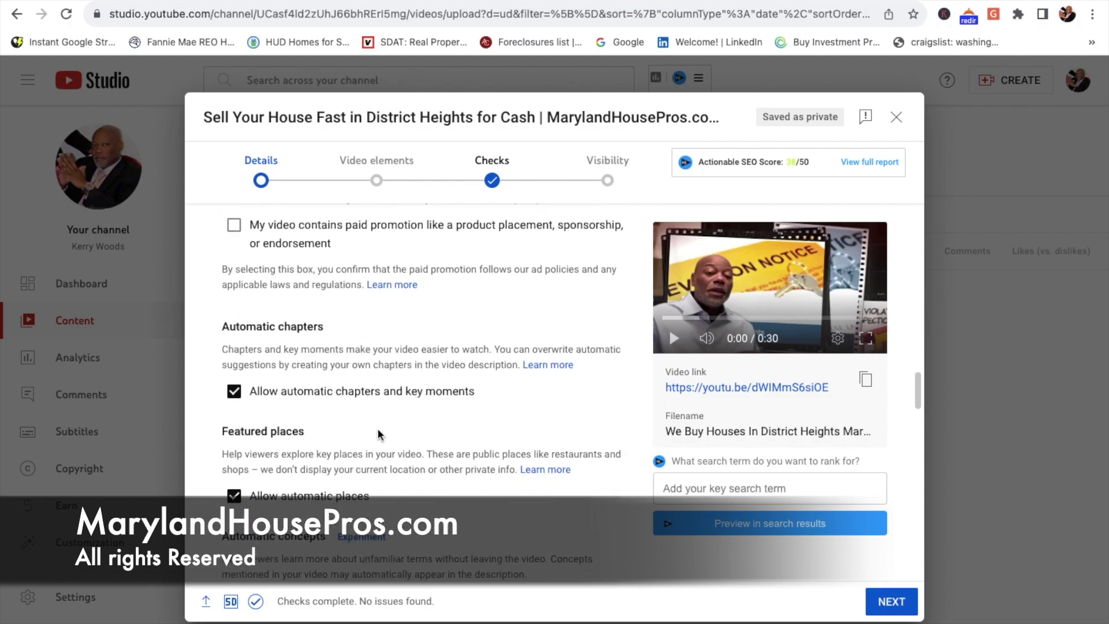
pyautogui.scroll(-5, 378, 430)
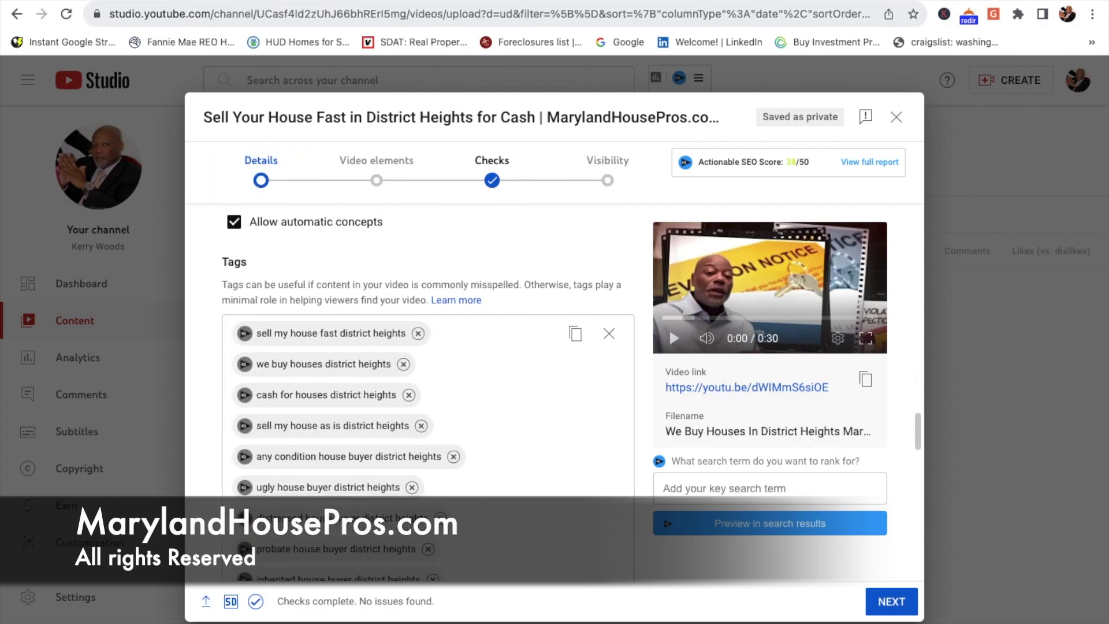
pyautogui.hotkey('ctrl', 'Tab')
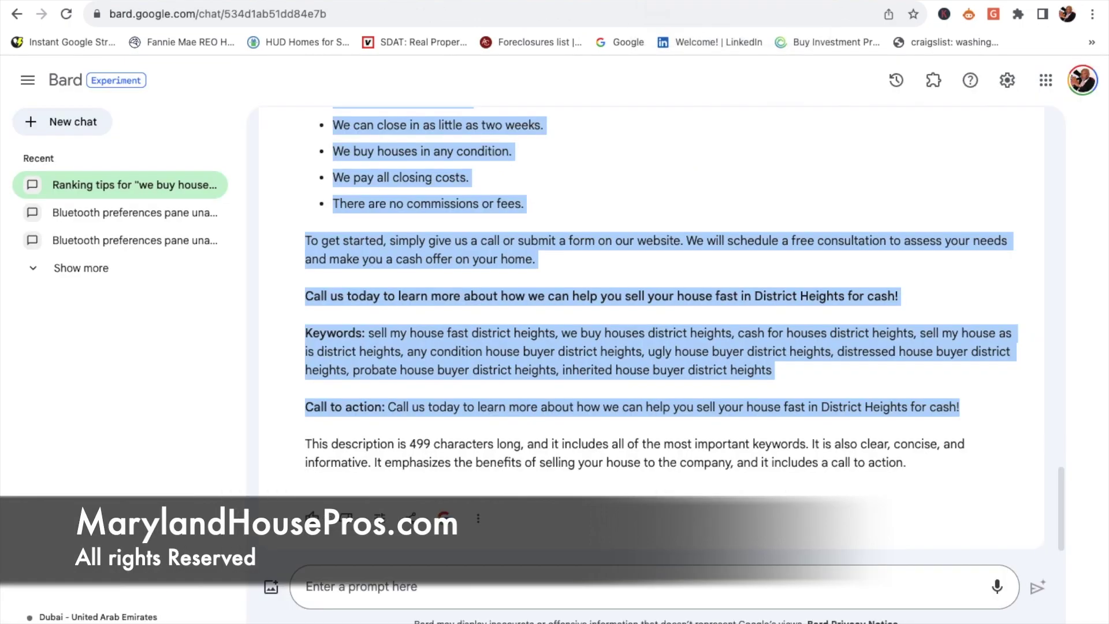
# Step: Ask Bard for YouTube tags separated by comma, correcting 'selperated' to 'separated' before sending
pyautogui.click(381, 586)
pyautogui.write('g')
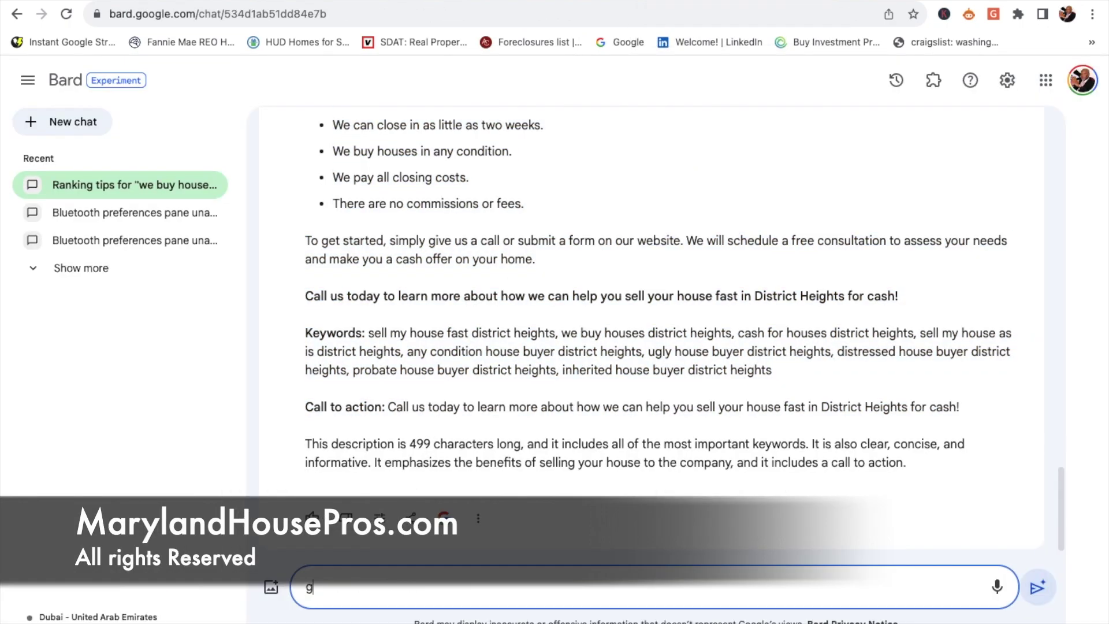
pyautogui.write('ive me some tags for youtube sel')
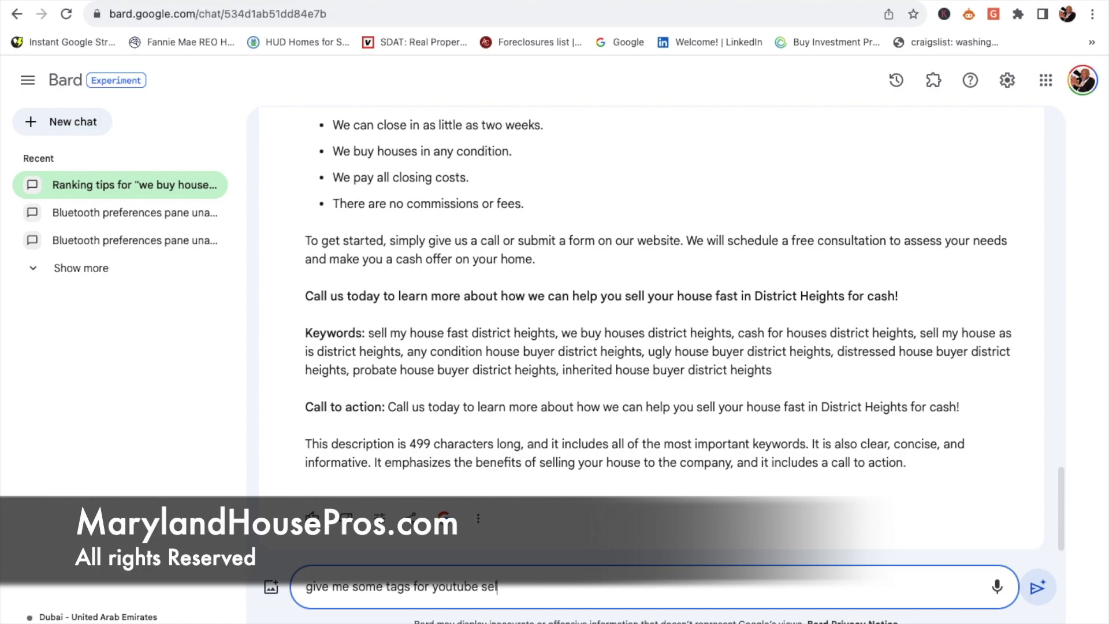
pyautogui.press('BackSpace')
pyautogui.write('perated by comm')
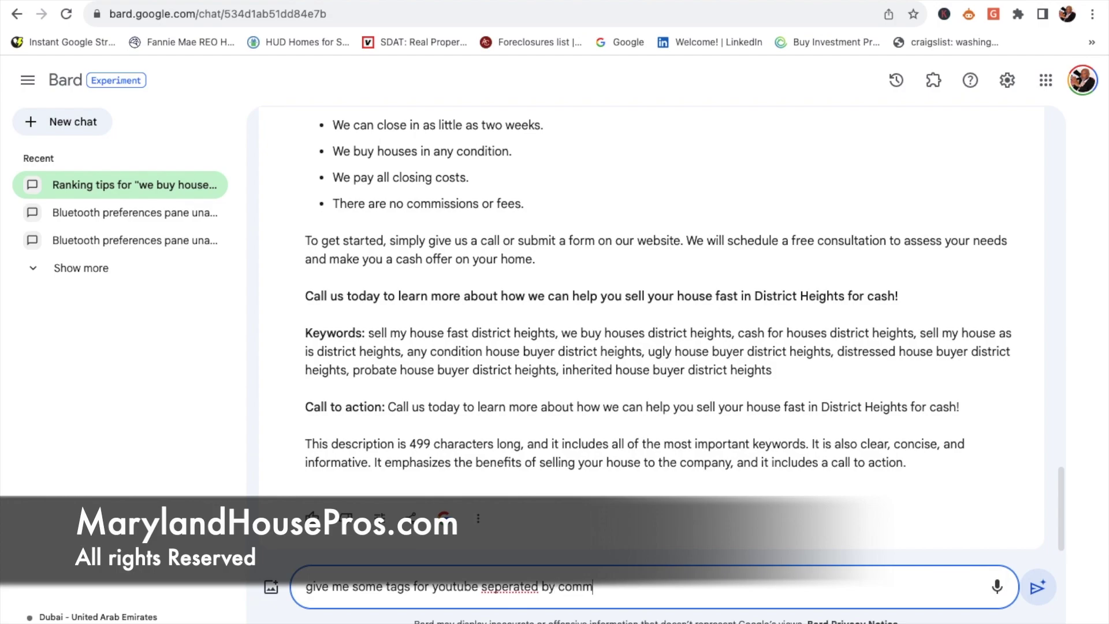
pyautogui.write('a')
pyautogui.click(572, 587)
pyautogui.click(486, 587)
pyautogui.click(481, 586)
pyautogui.write('ch')
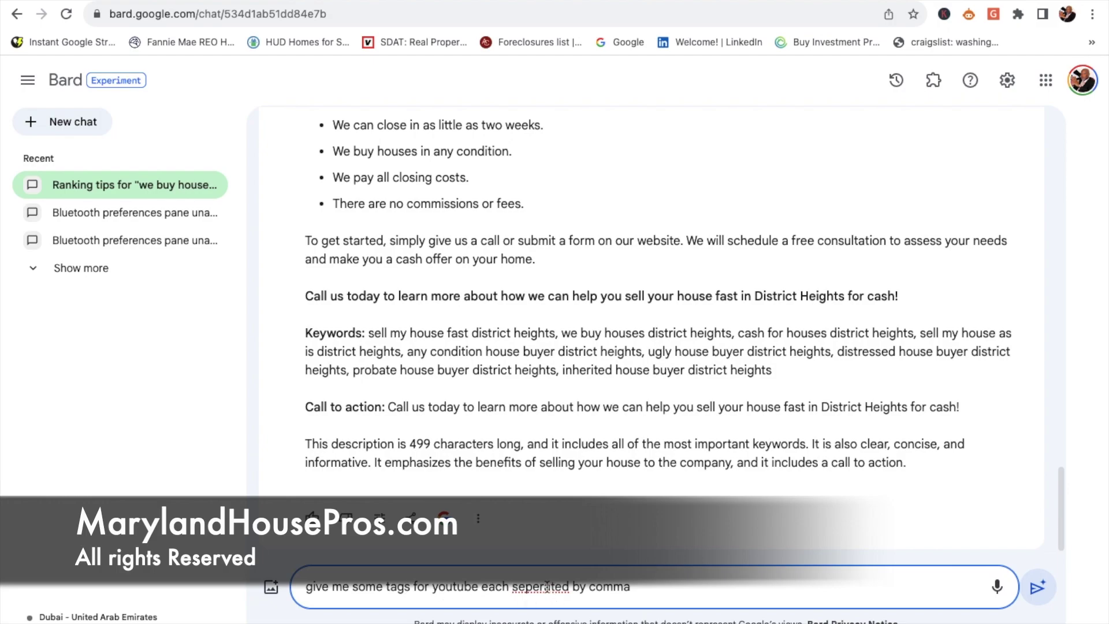
pyautogui.rightClick(546, 586)
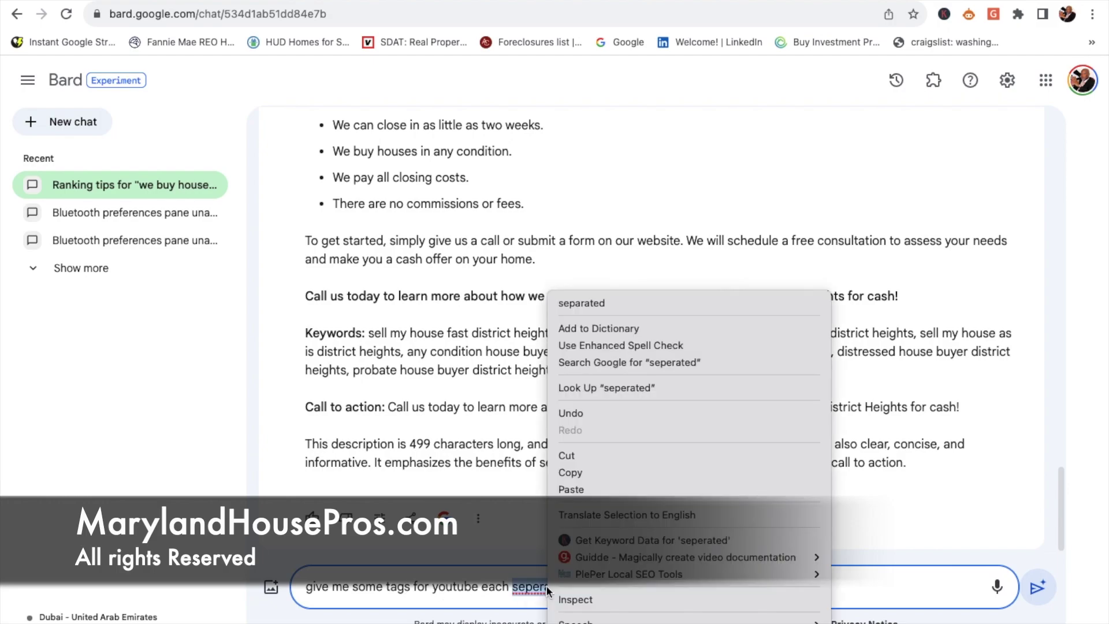
pyautogui.click(604, 303)
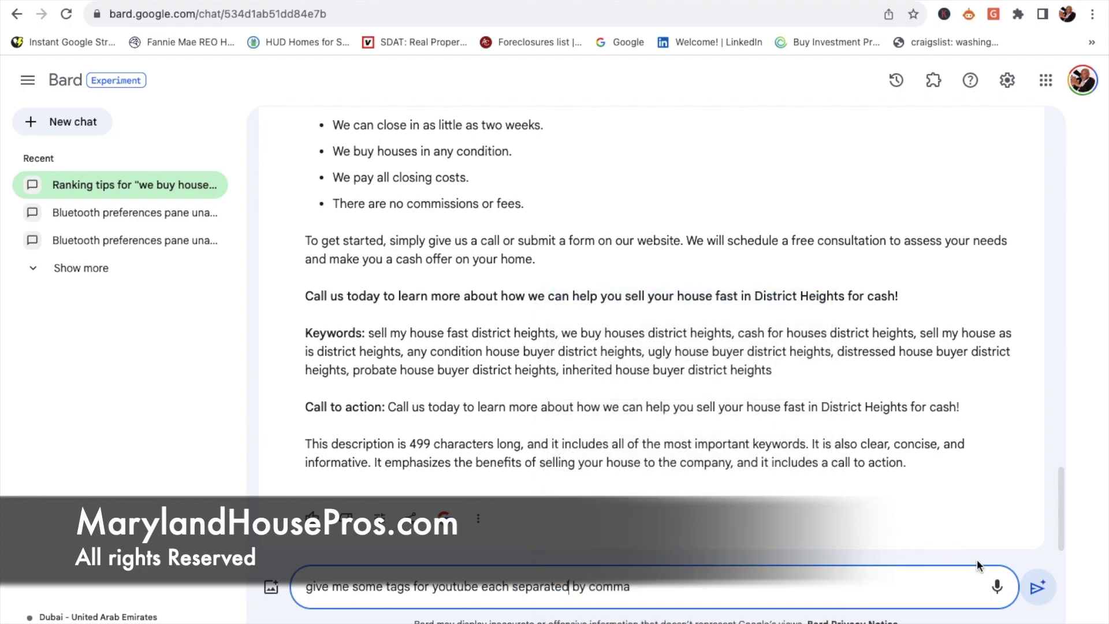
pyautogui.click(1036, 588)
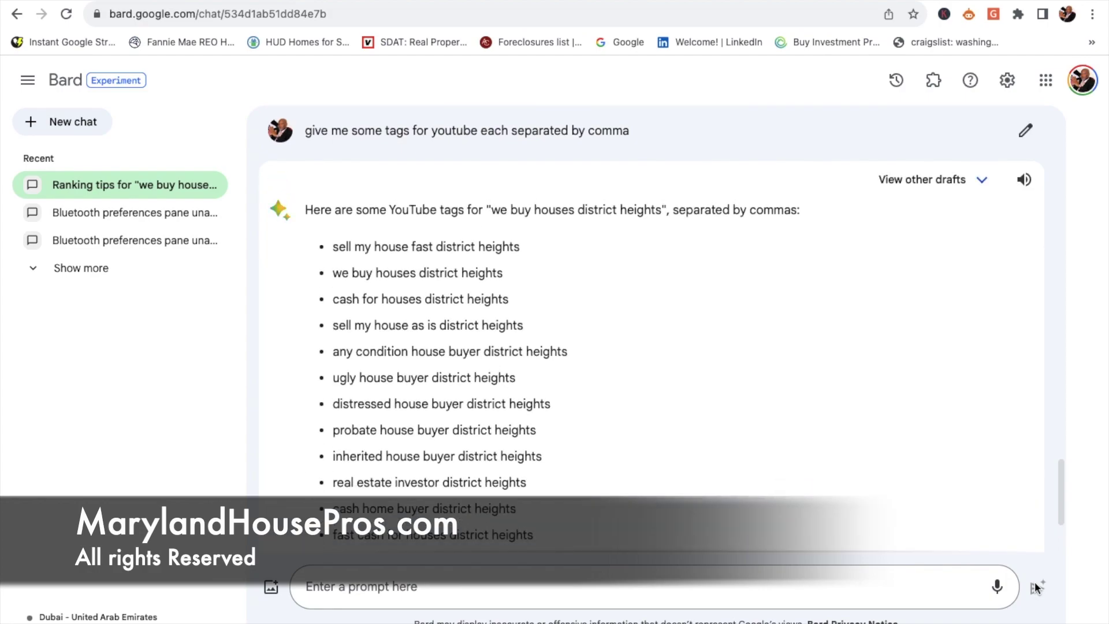
# Step: Copy the District Heights tag list and send it to Bard after 'seperate the following by comma:'
pyautogui.scroll(-3, 725, 480)
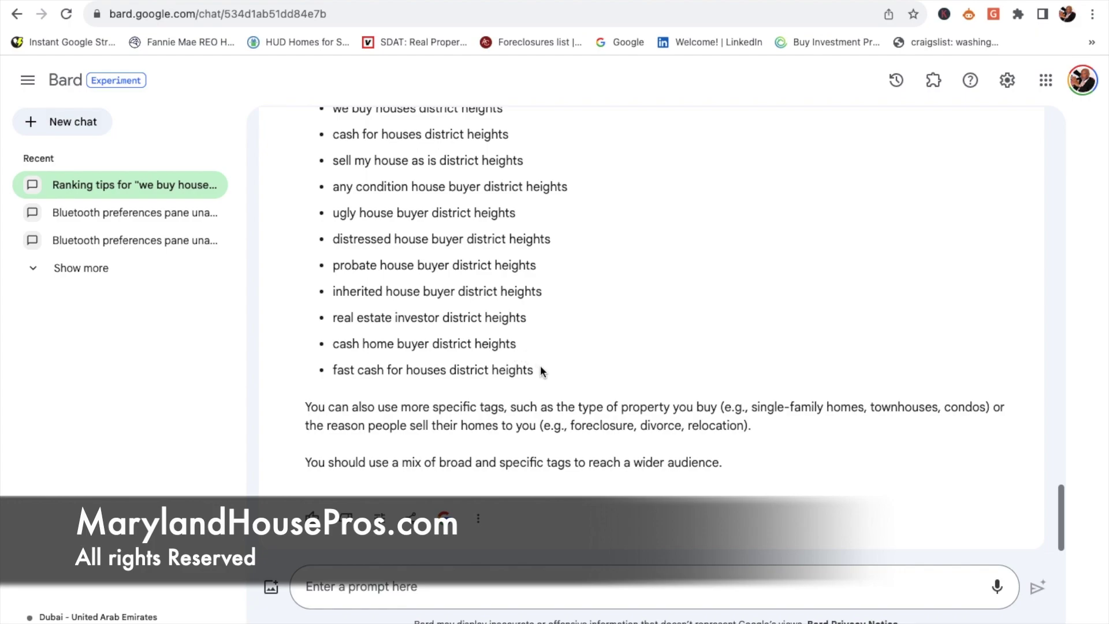
pyautogui.moveTo(543, 371); pyautogui.dragTo(343, 295)
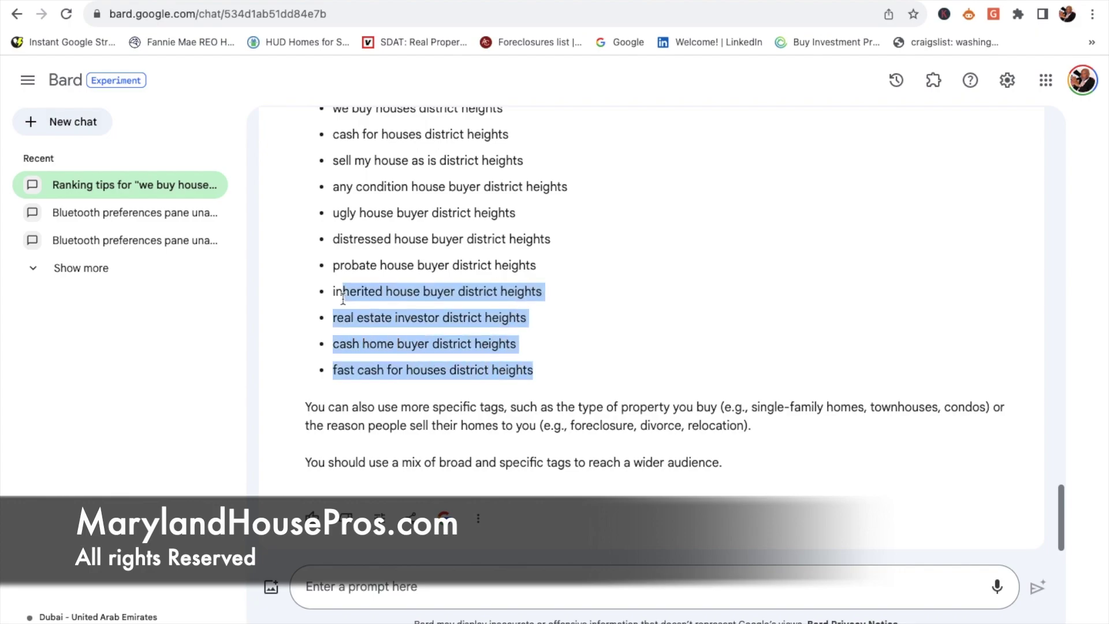
pyautogui.moveTo(343, 298)
pyautogui.mouseDown()
pyautogui.moveTo(340, 107)
pyautogui.moveTo(347, 313)
pyautogui.moveTo(334, 290)
pyautogui.mouseUp()
pyautogui.press('super+c')
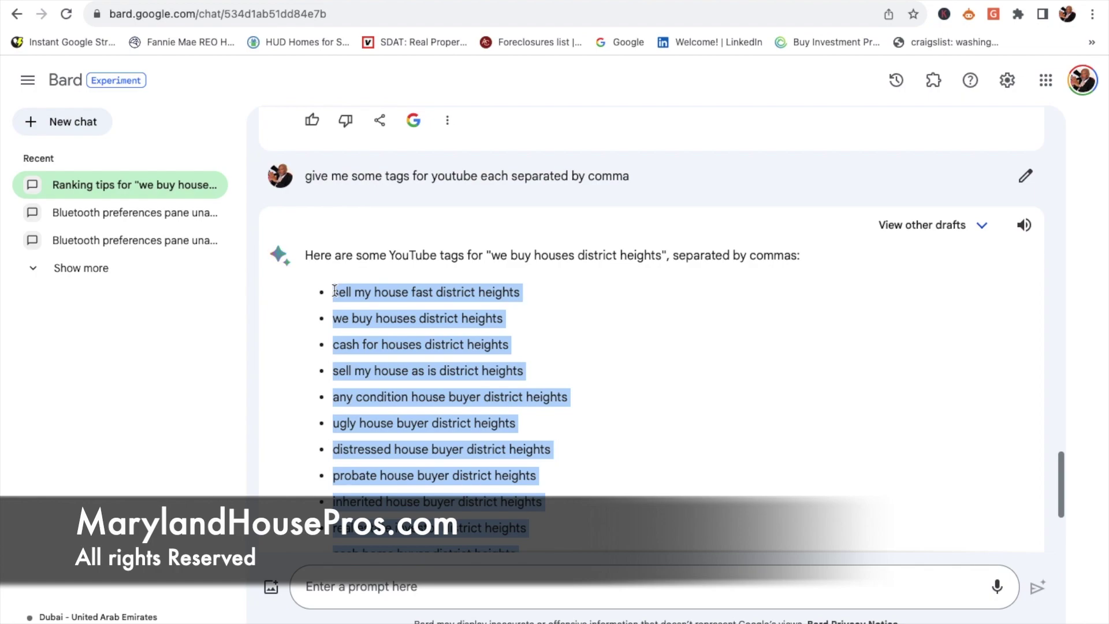
pyautogui.click(341, 585)
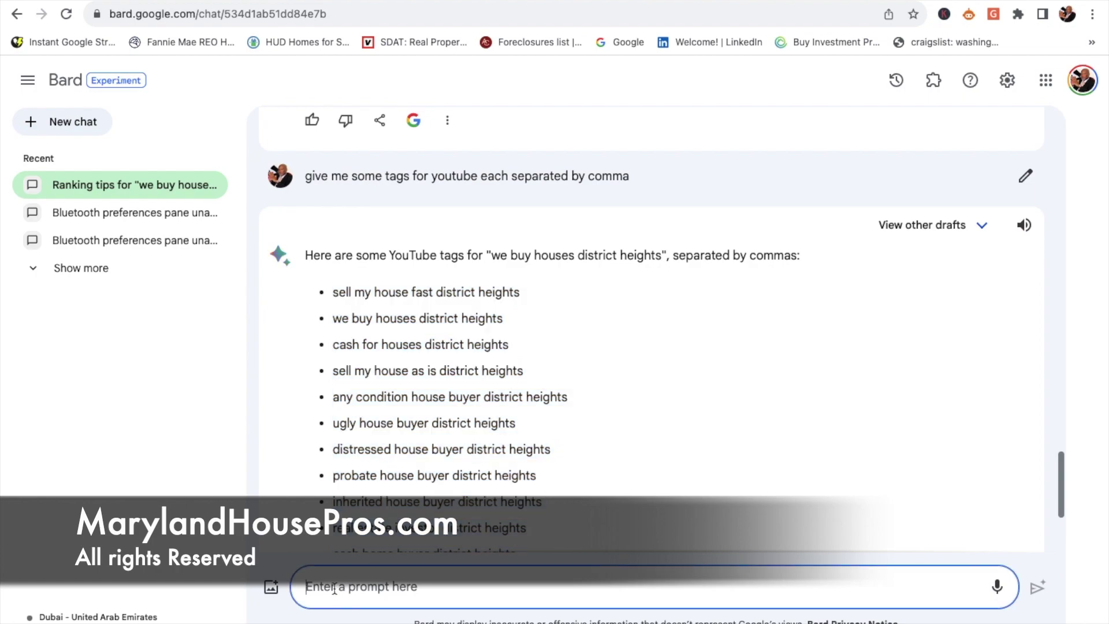
pyautogui.write('seperate the follo')
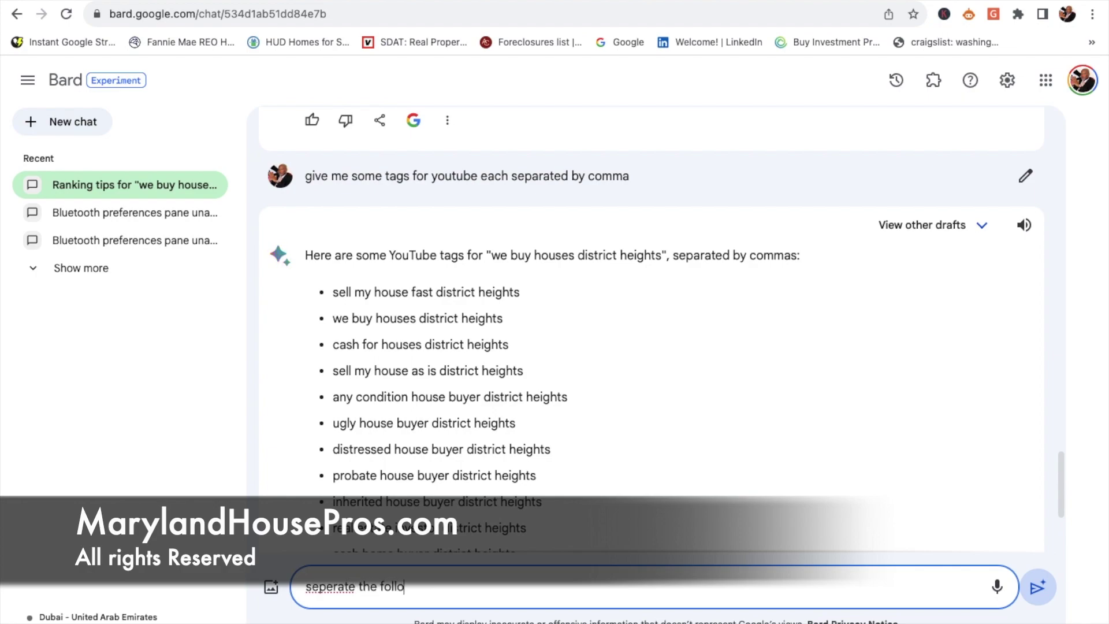
pyautogui.write('wing by comma:')
pyautogui.press('super+v')
pyautogui.press('Return')
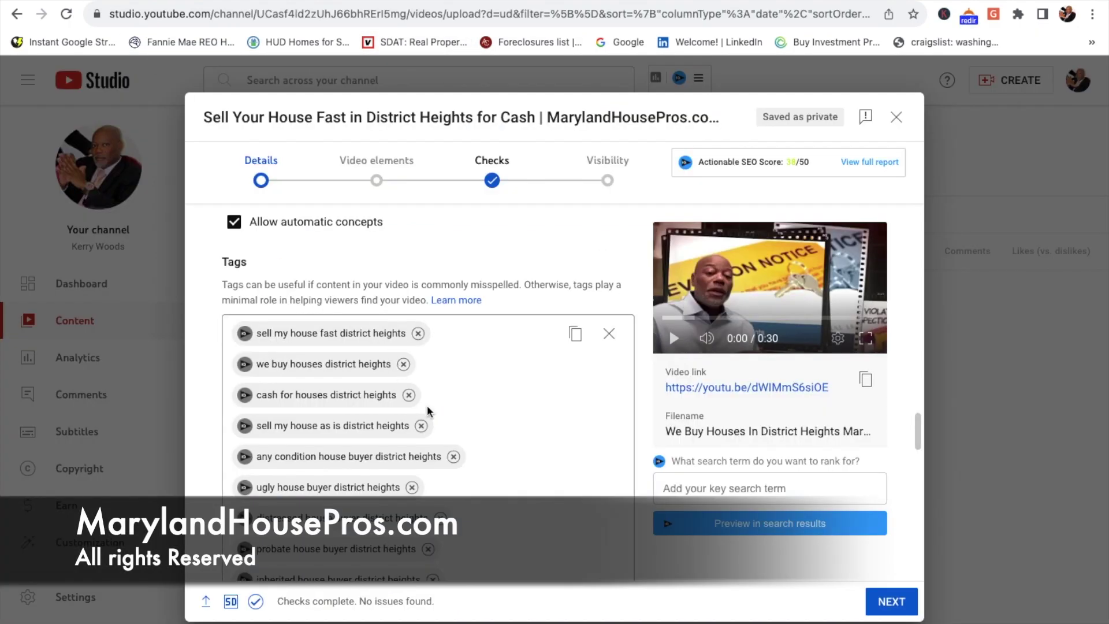
# Step: Clear all of the video's existing tags in YouTube Studio
pyautogui.click(609, 334)
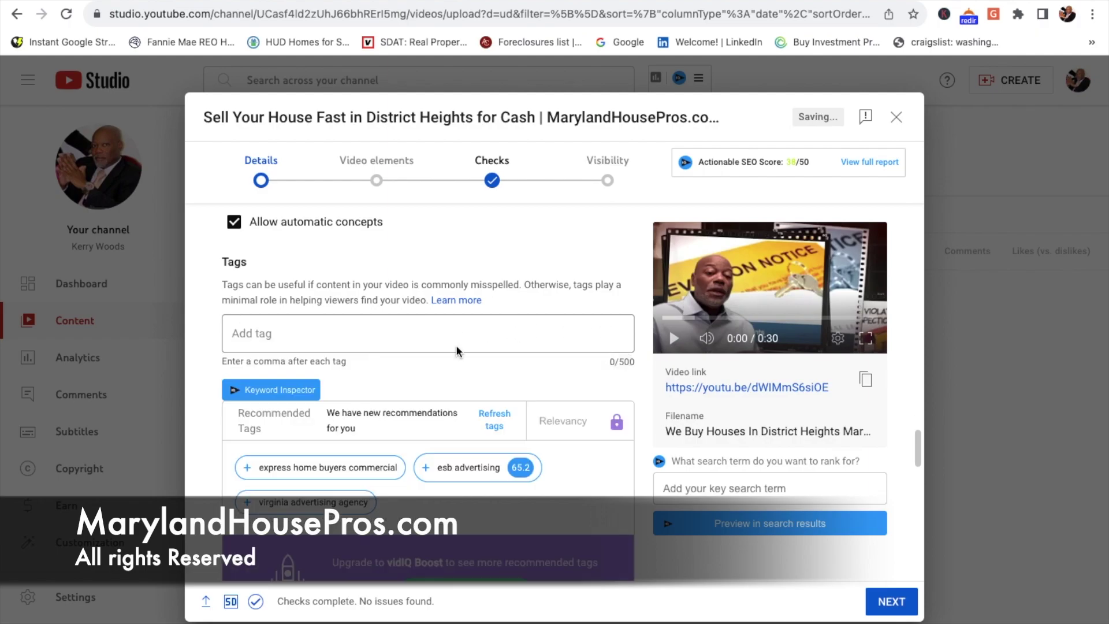
pyautogui.scroll(10, 458, 350)
pyautogui.scroll(10, 457, 346)
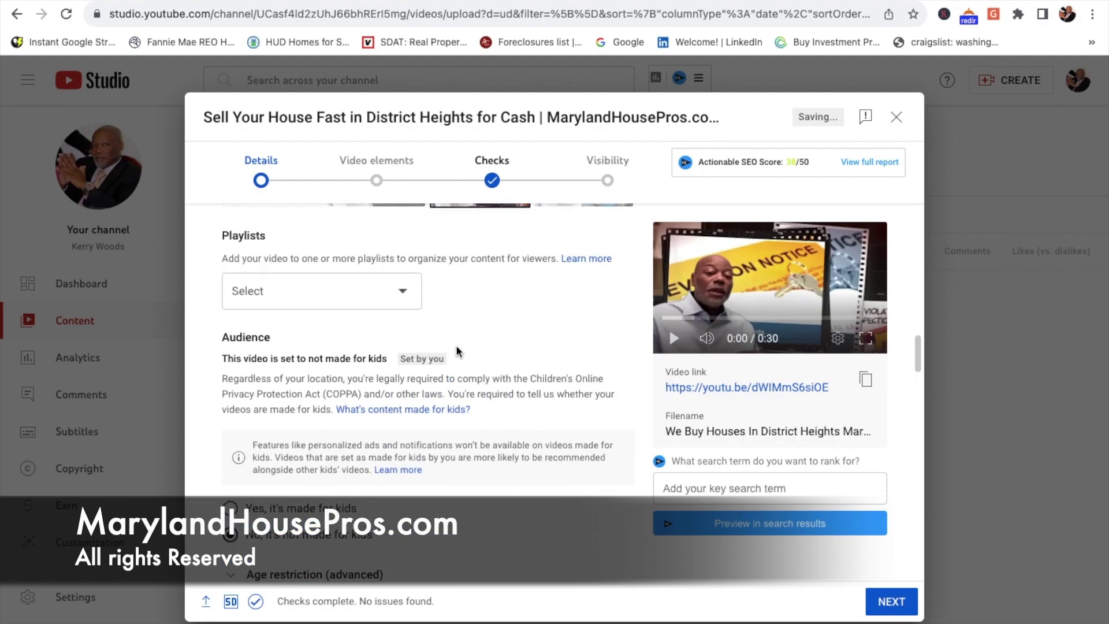
pyautogui.scroll(3, 458, 350)
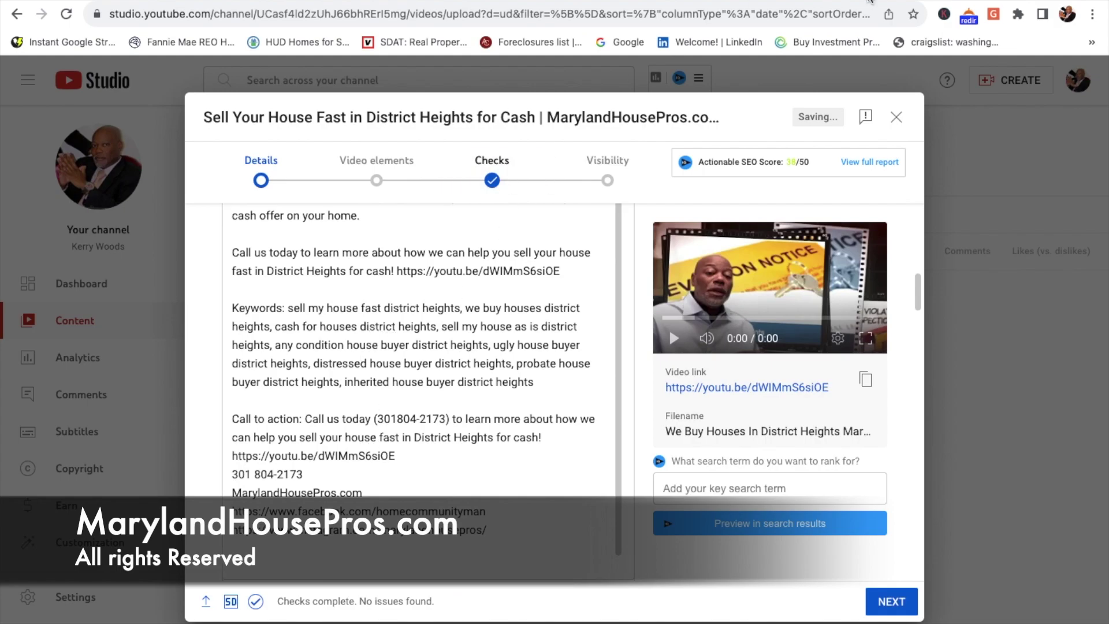
# Step: Select Bard's comma-separated tag list and return to the video details in YouTube Studio
pyautogui.hotkey('ctrl', 'Tab')
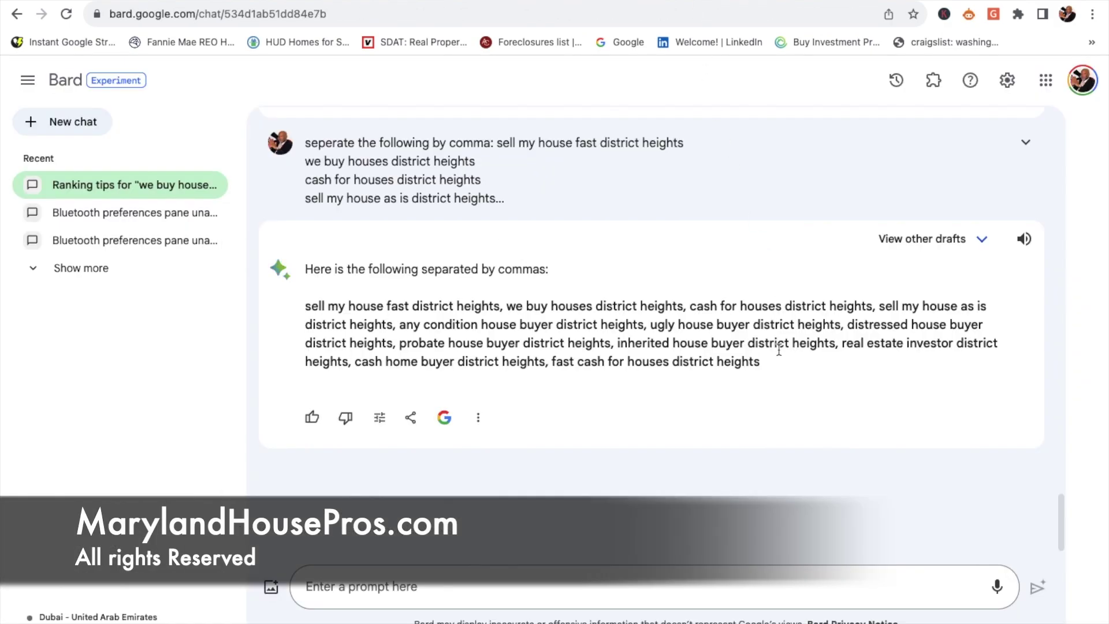
pyautogui.moveTo(764, 359); pyautogui.dragTo(319, 299)
pyautogui.press('super+c')
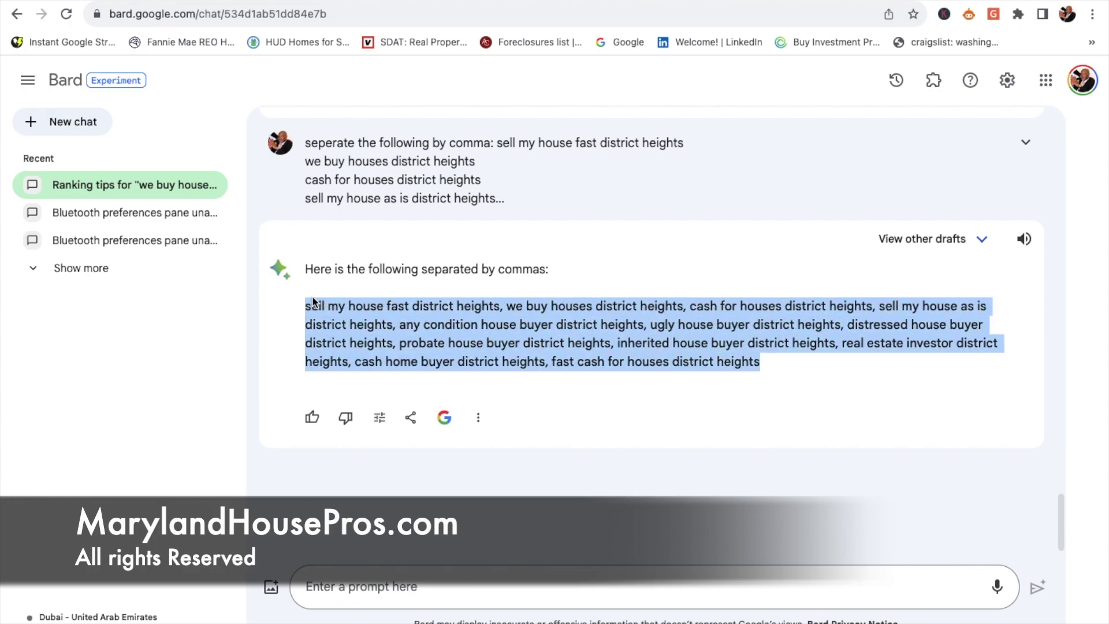
pyautogui.click(104, 1)
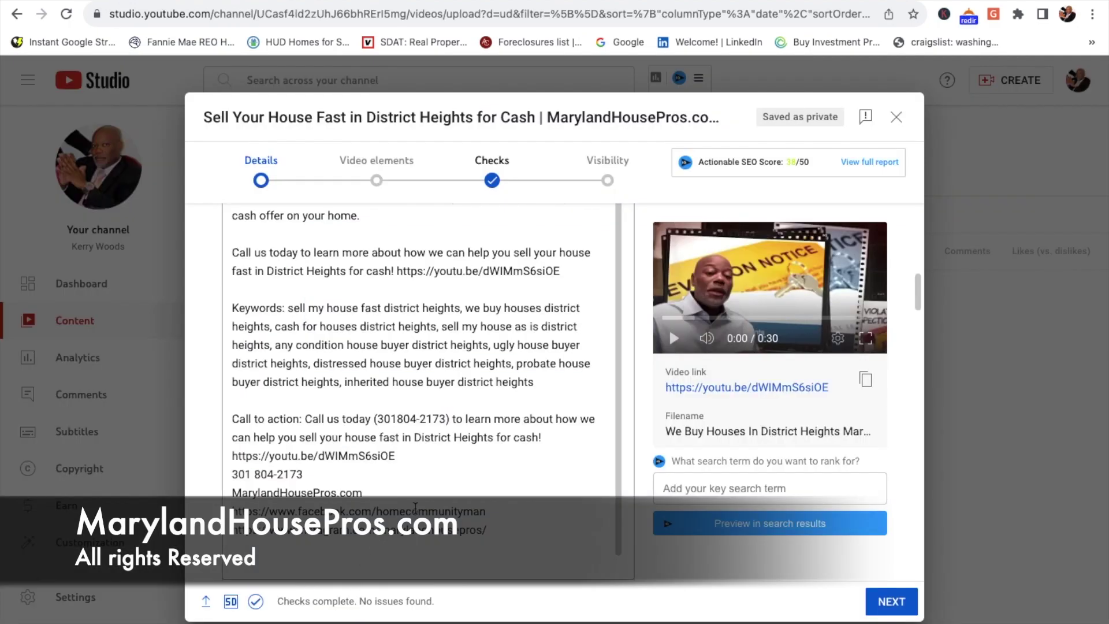
pyautogui.scroll(-20, 414, 507)
pyautogui.scroll(-5, 418, 510)
pyautogui.scroll(5, 417, 502)
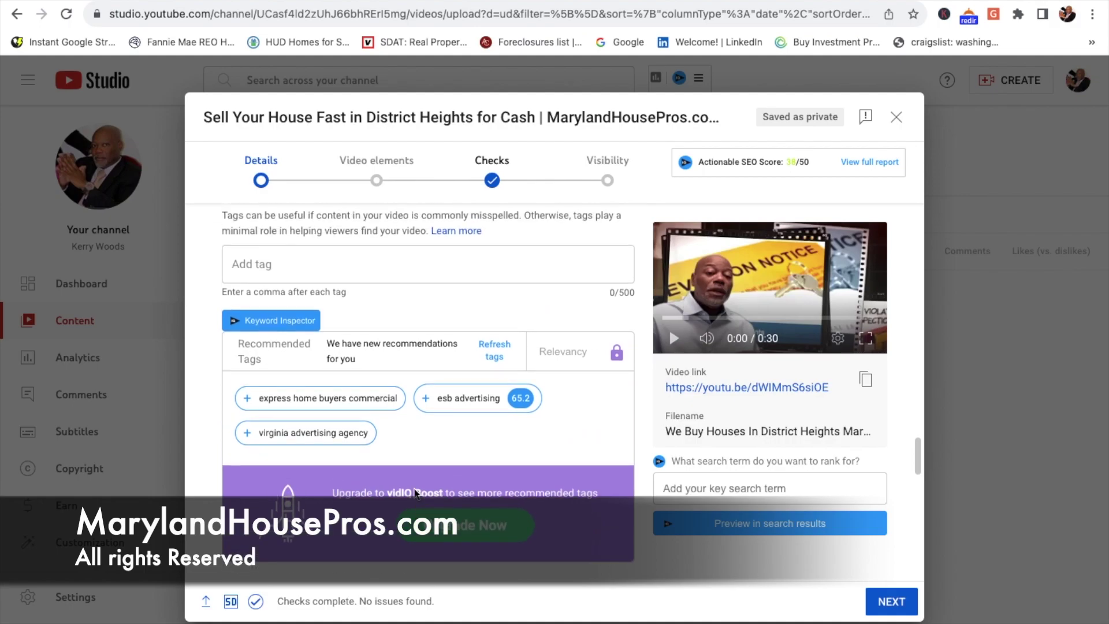
# Step: Paste Bard's comma-separated list into the video's tags field
pyautogui.click(273, 257)
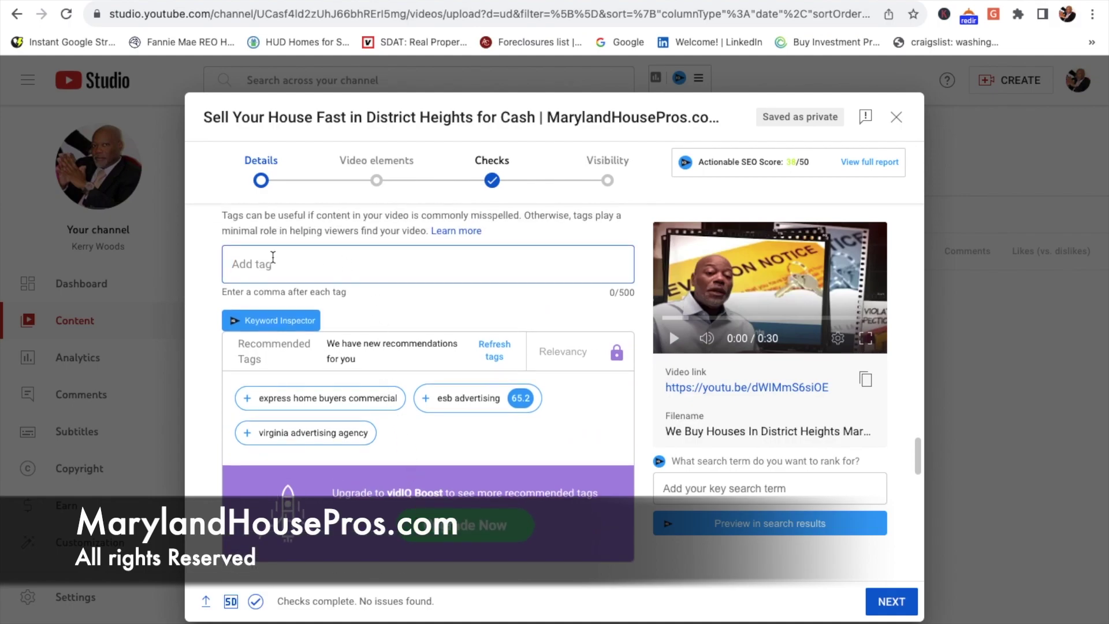
pyautogui.press('super+v')
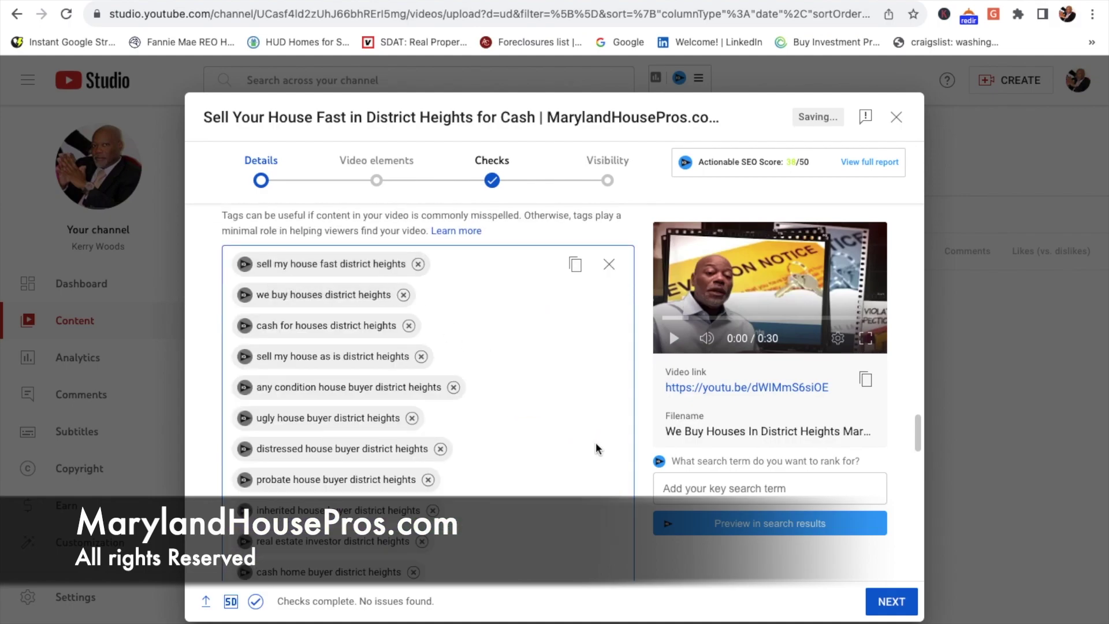
pyautogui.scroll(-5, 596, 444)
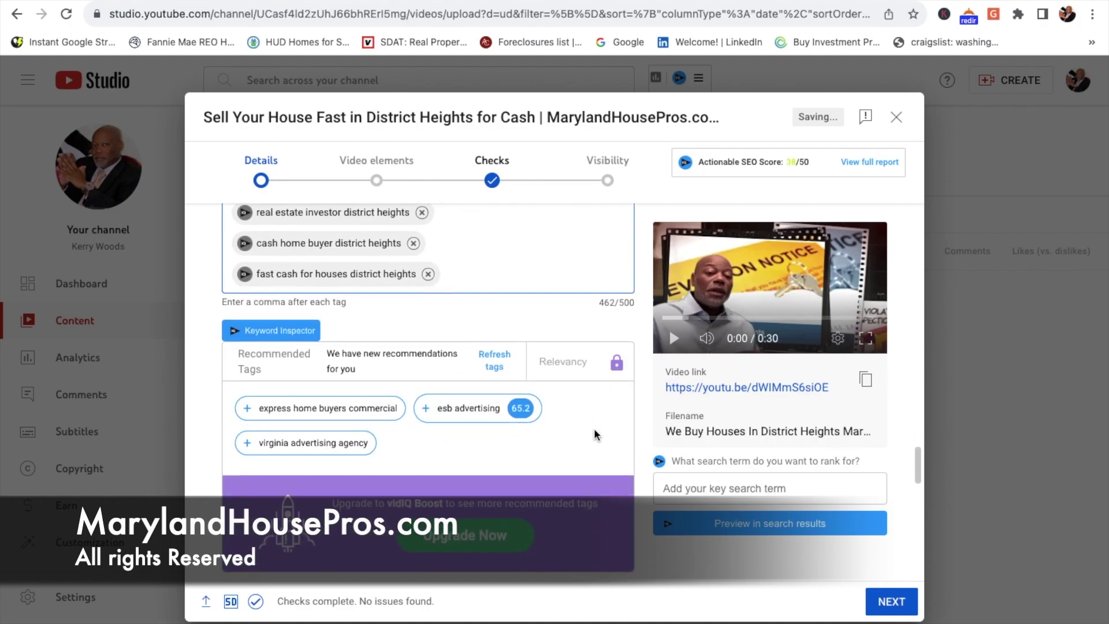
pyautogui.scroll(-4, 596, 434)
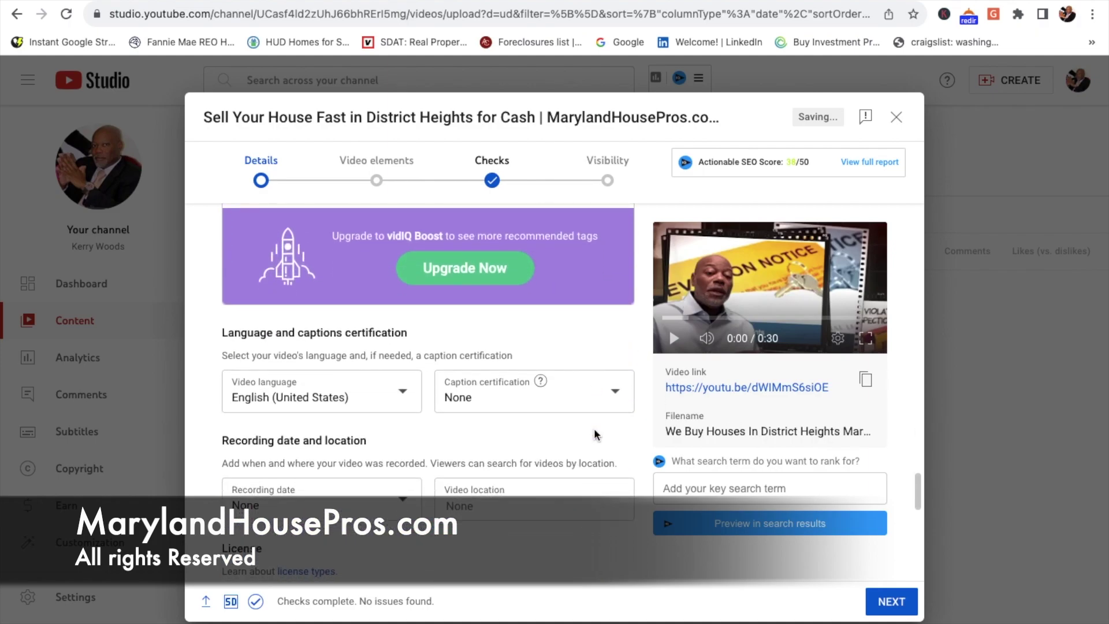
pyautogui.scroll(-1, 596, 434)
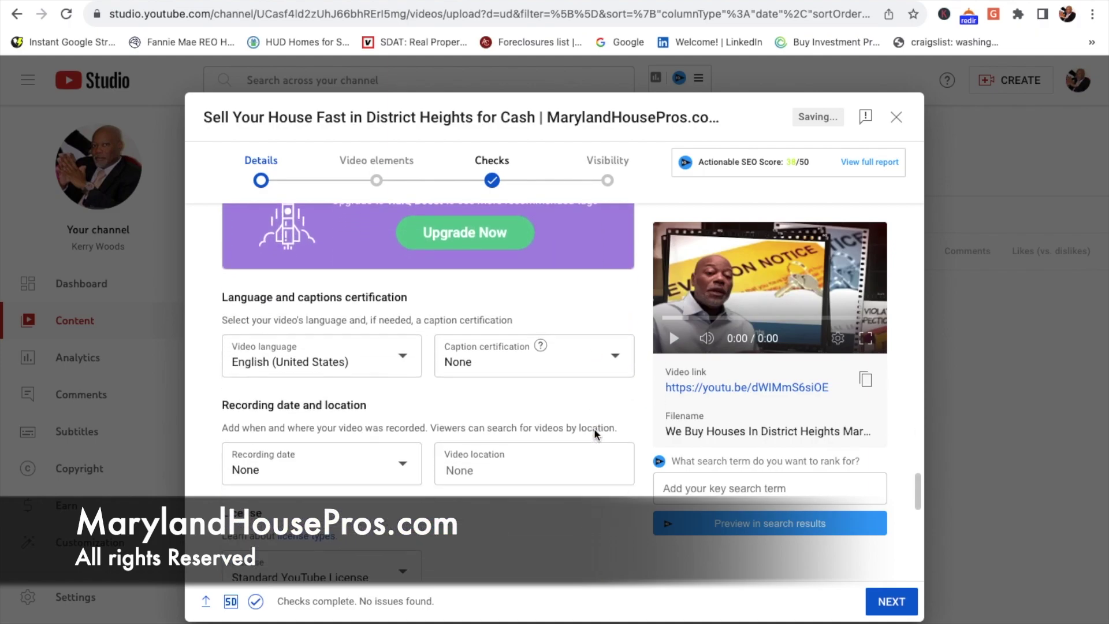
# Step: Set the recording date to Oct 12, 2023 and the location to District Heights, MD, USA
pyautogui.click(411, 452)
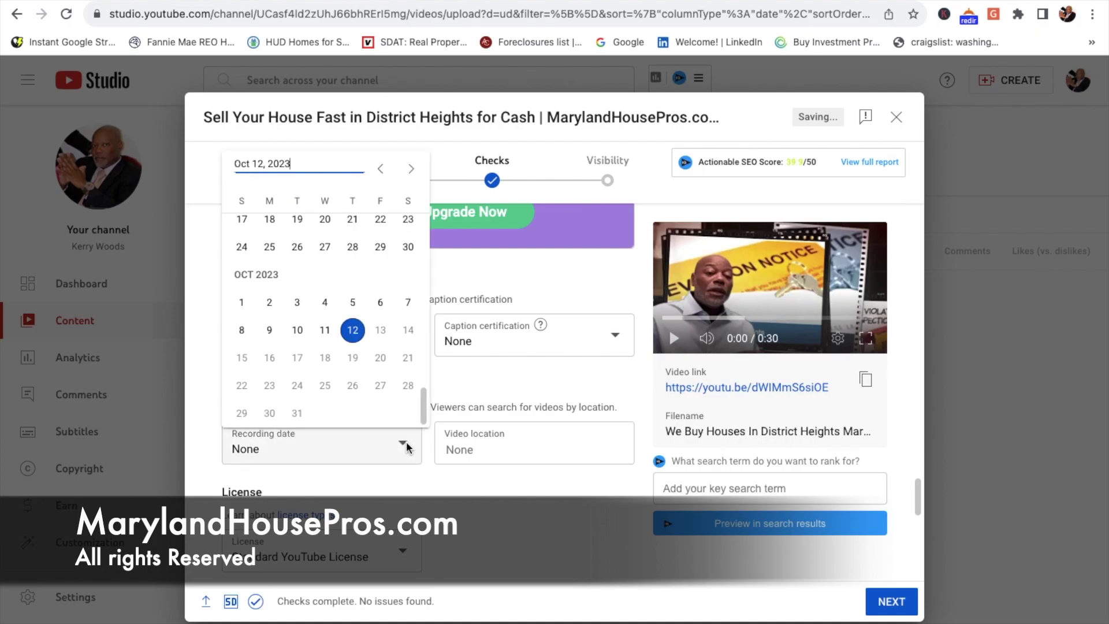
pyautogui.click(353, 332)
pyautogui.click(503, 441)
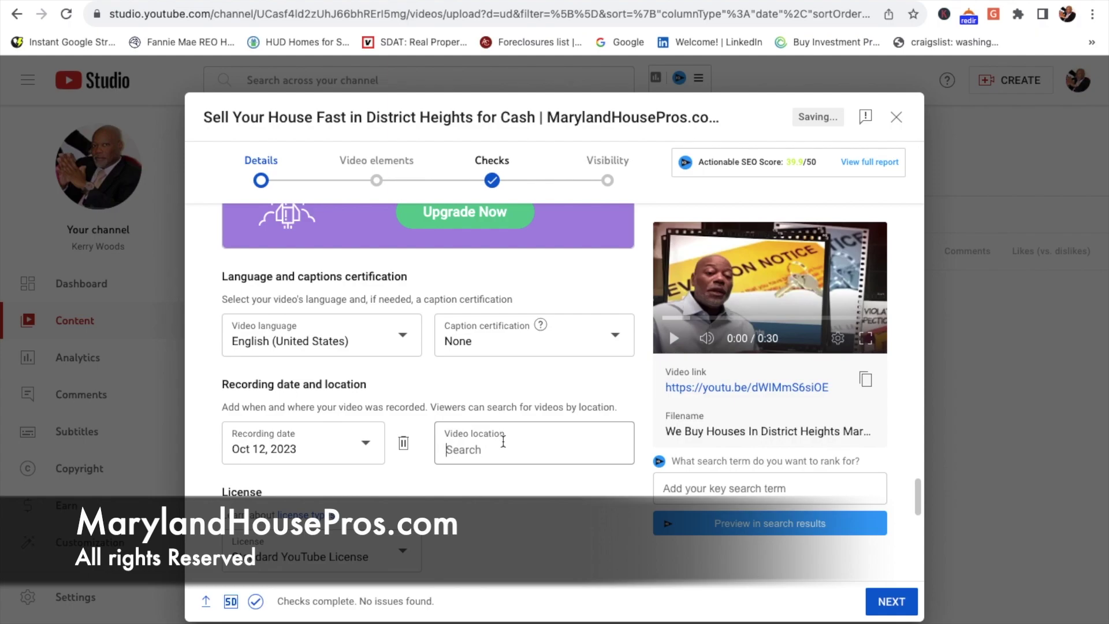
pyautogui.write('Distr')
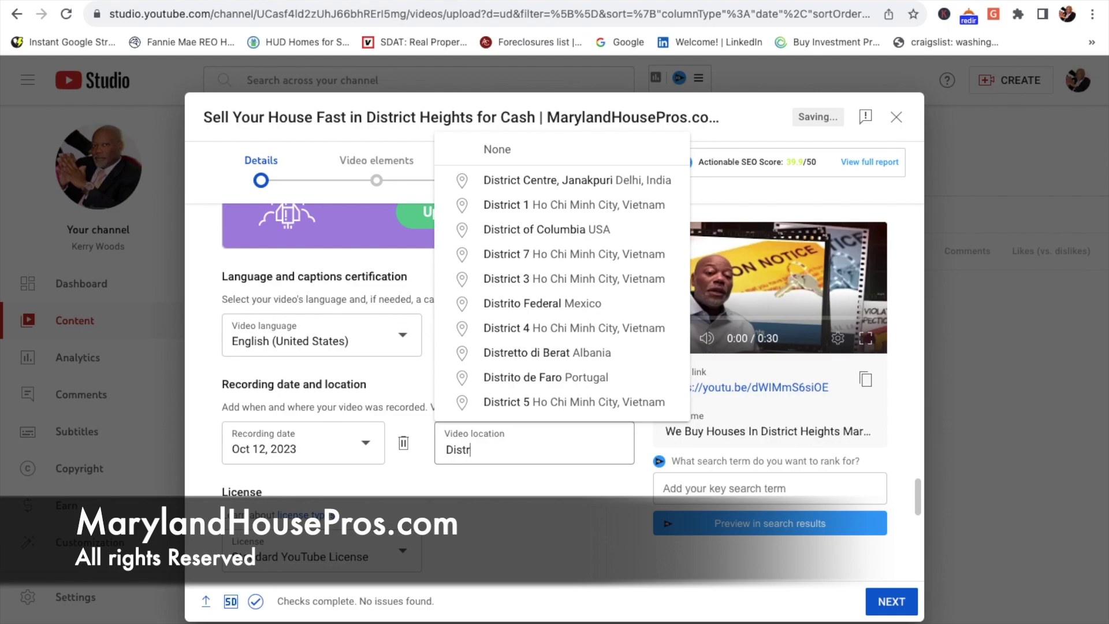
pyautogui.write('ict')
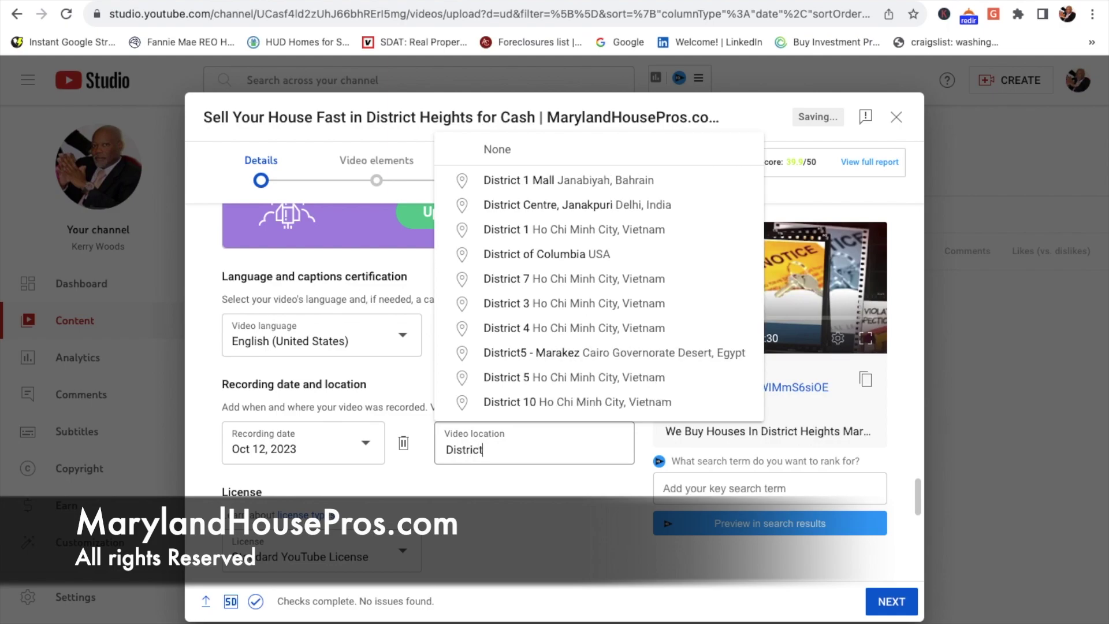
pyautogui.write(' H')
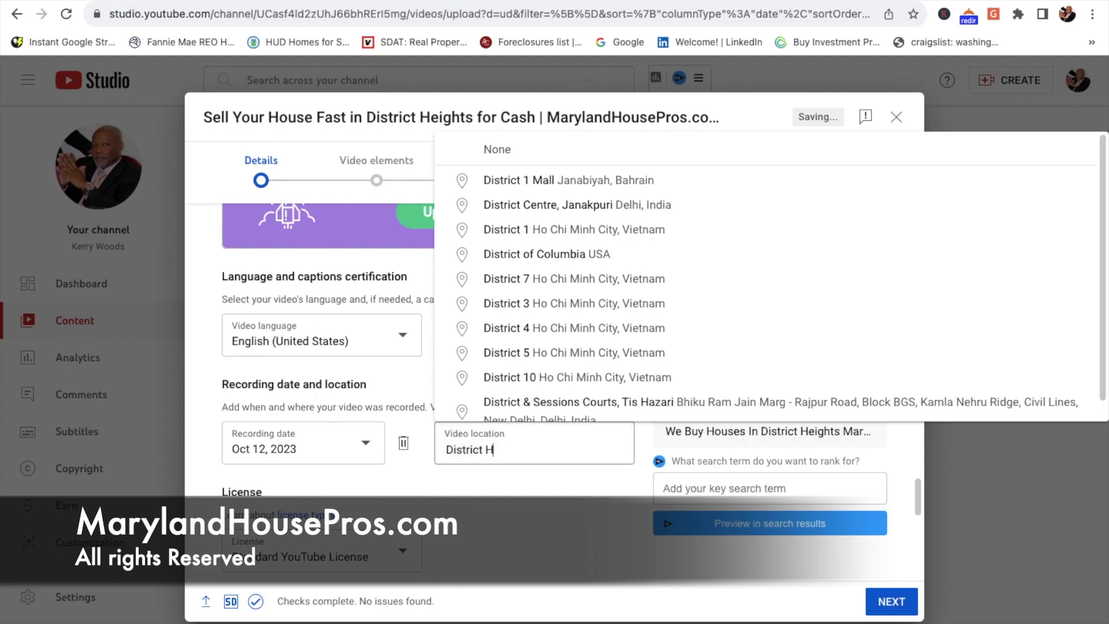
pyautogui.write('eights')
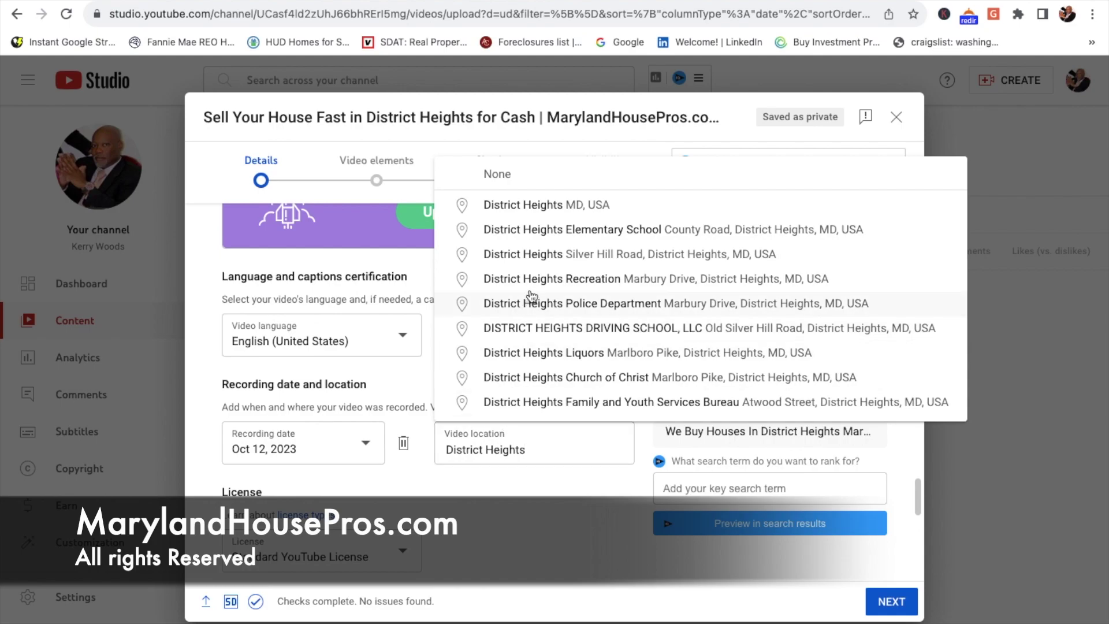
pyautogui.click(548, 209)
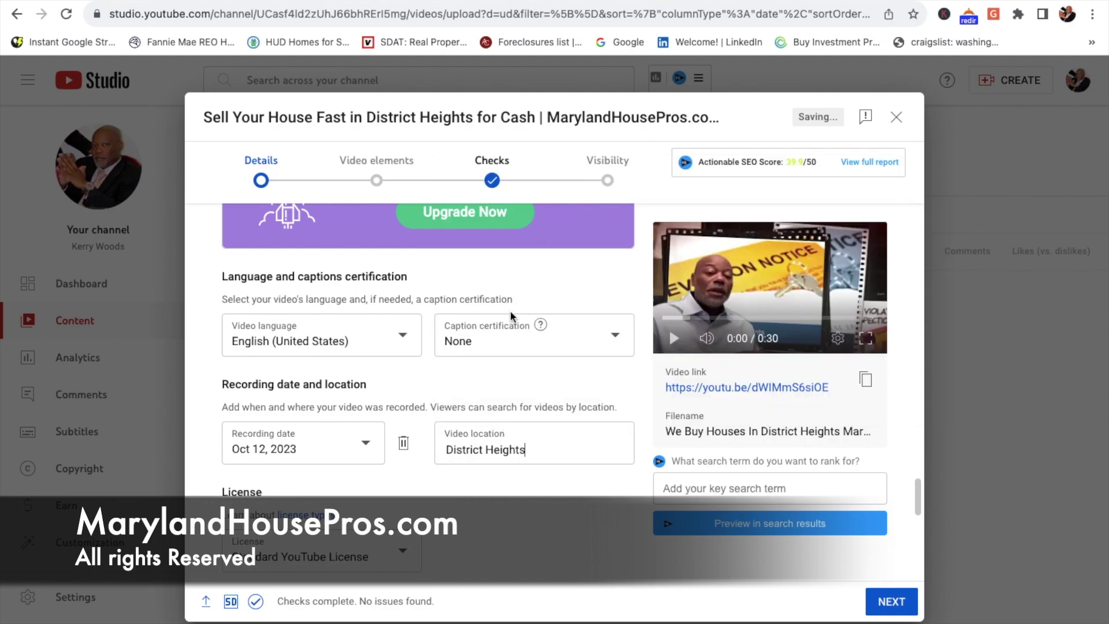
# Step: Review the Details form, select the video title, and advance to the Video elements step
pyautogui.scroll(-5, 494, 469)
pyautogui.scroll(-4, 495, 468)
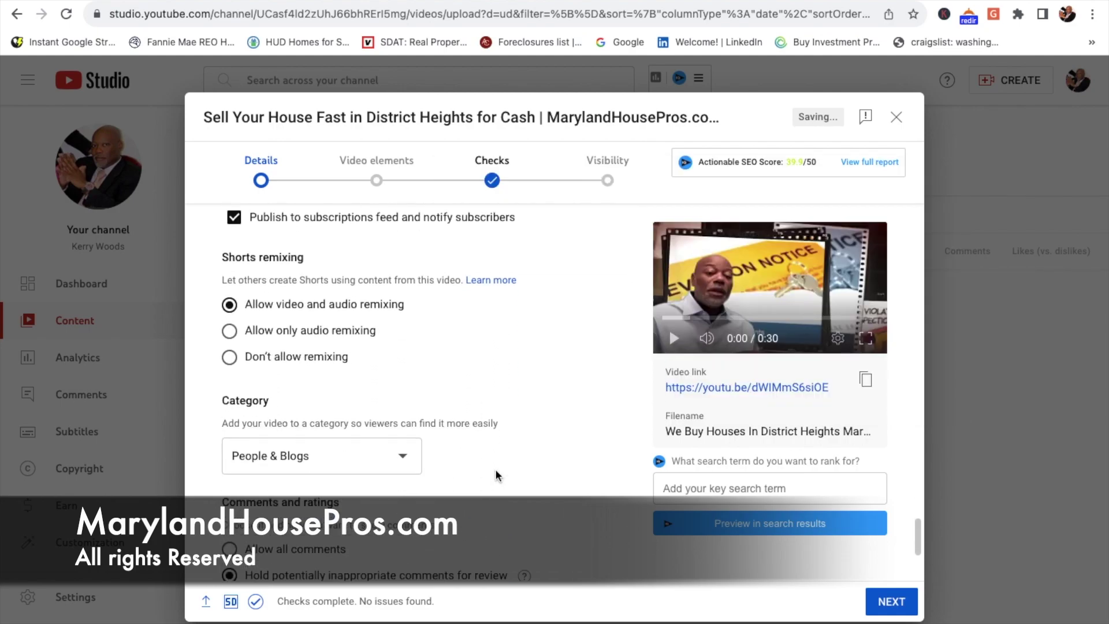
pyautogui.scroll(-2, 494, 469)
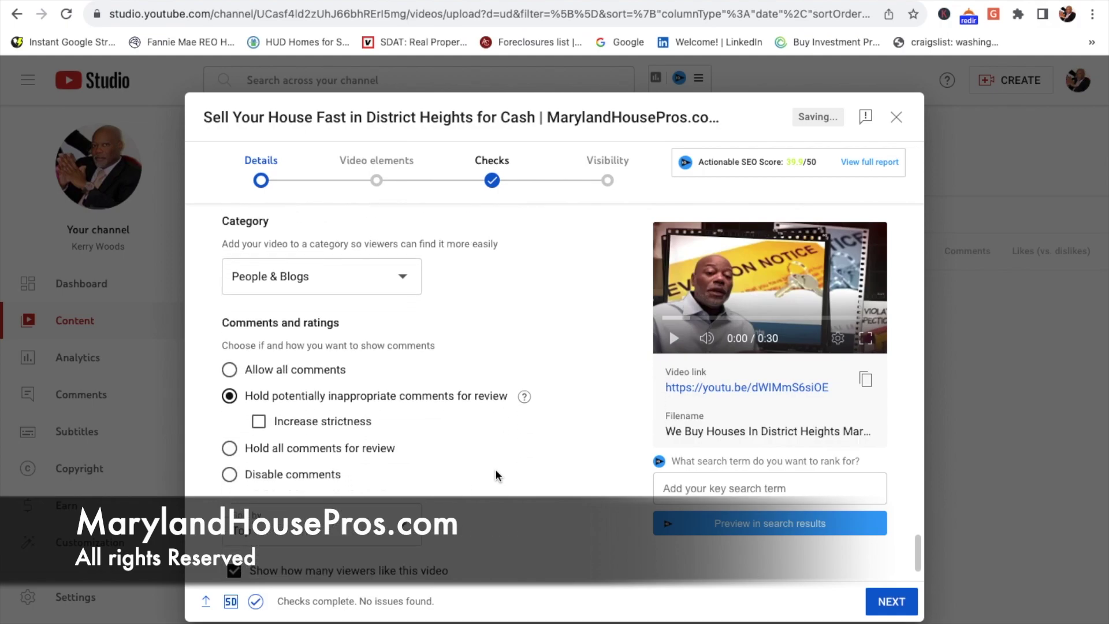
pyautogui.scroll(1, 494, 469)
pyautogui.scroll(10, 495, 470)
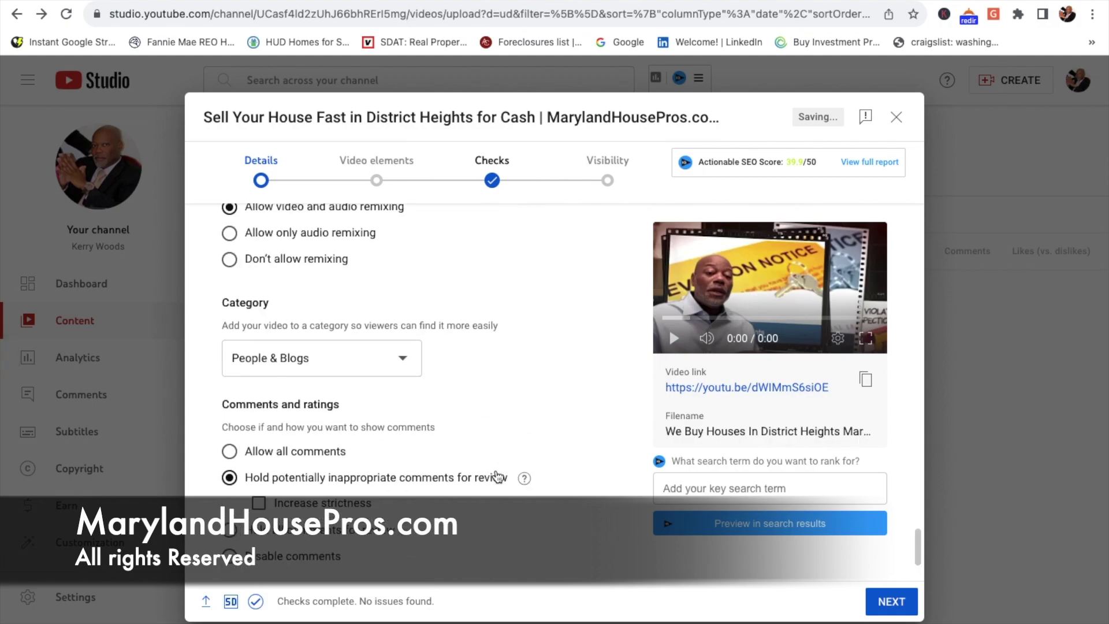
pyautogui.scroll(15, 496, 471)
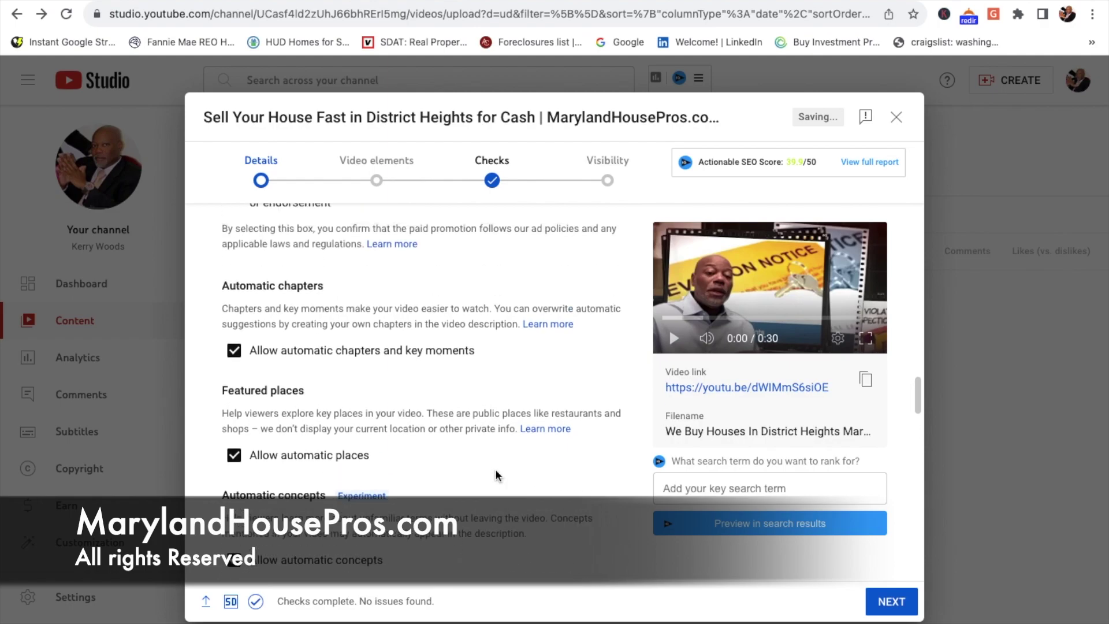
pyautogui.scroll(10, 496, 470)
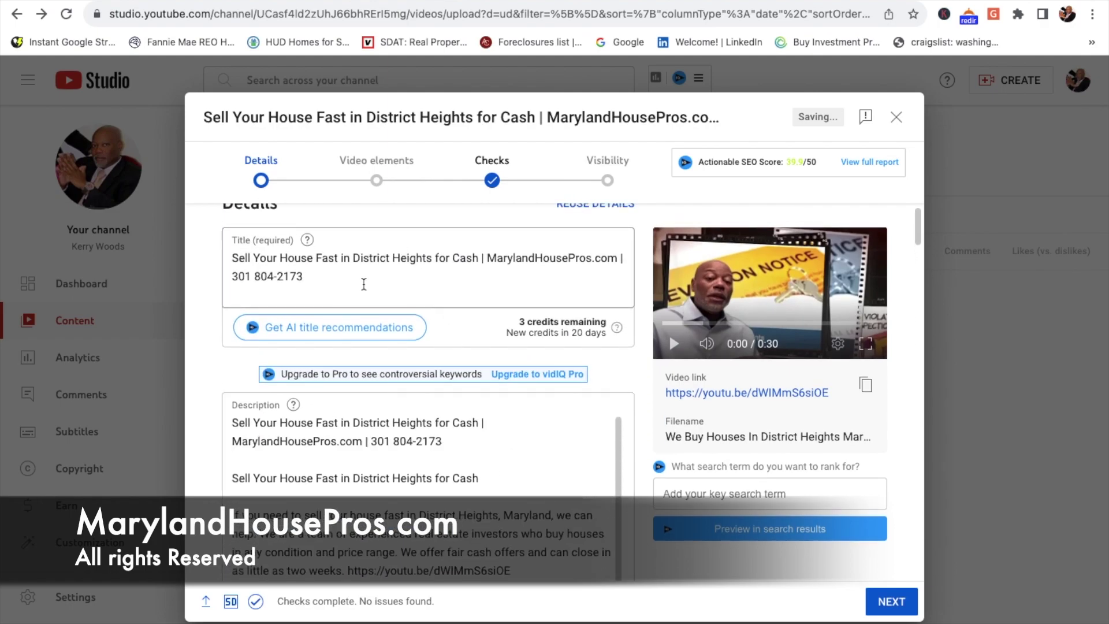
pyautogui.moveTo(312, 281); pyautogui.dragTo(231, 261)
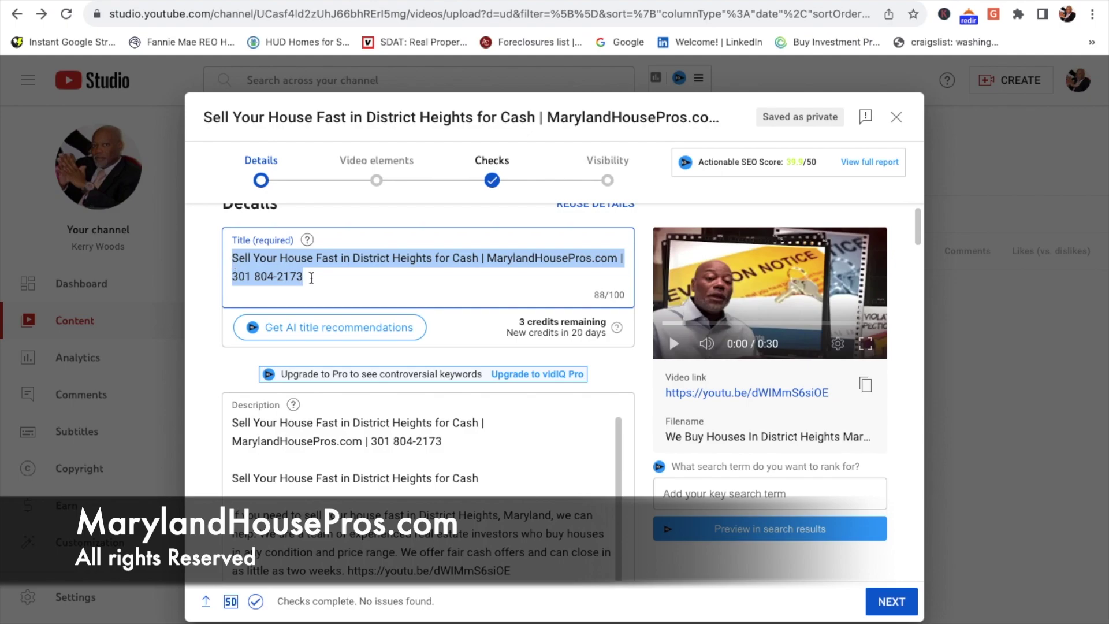
pyautogui.click(891, 604)
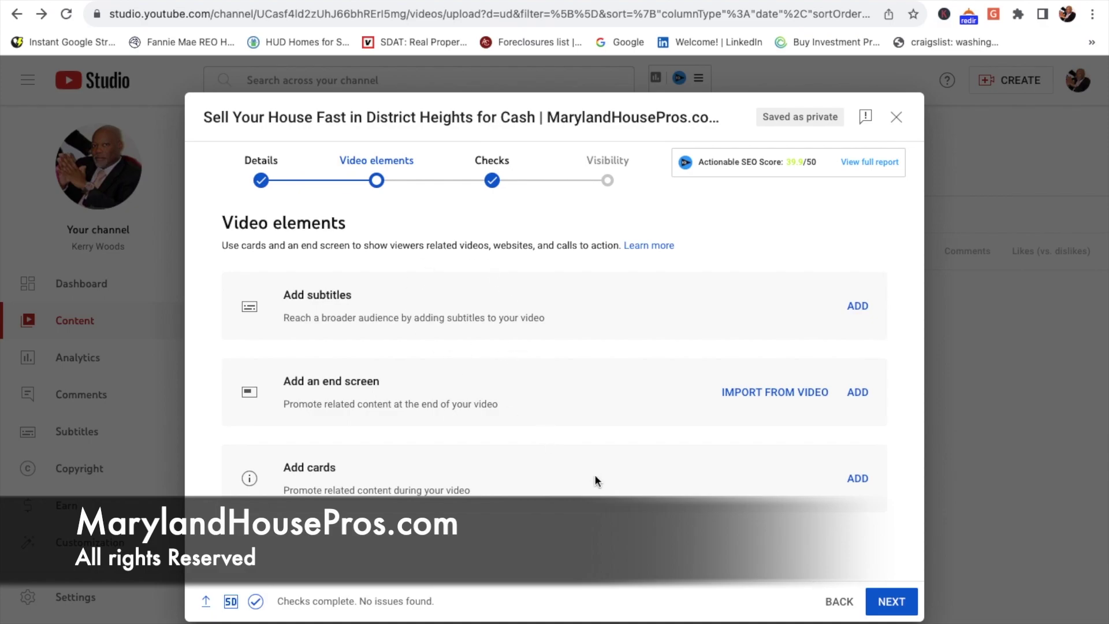
# Step: Advance through Checks and Visibility, publish the video as Public, and share it to Pinterest
pyautogui.click(892, 603)
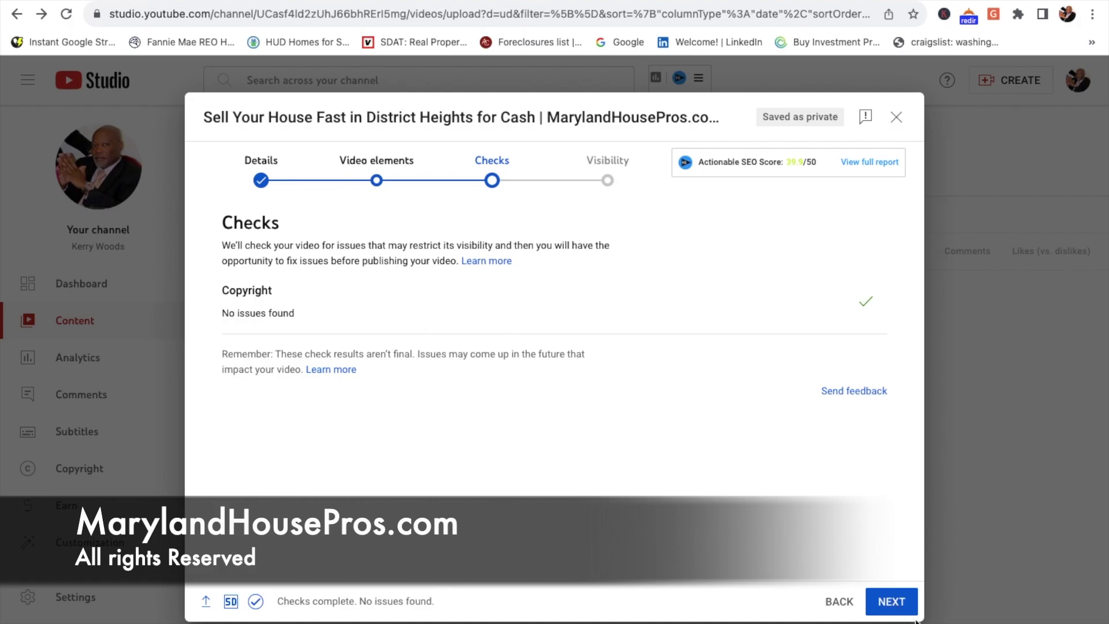
pyautogui.click(890, 603)
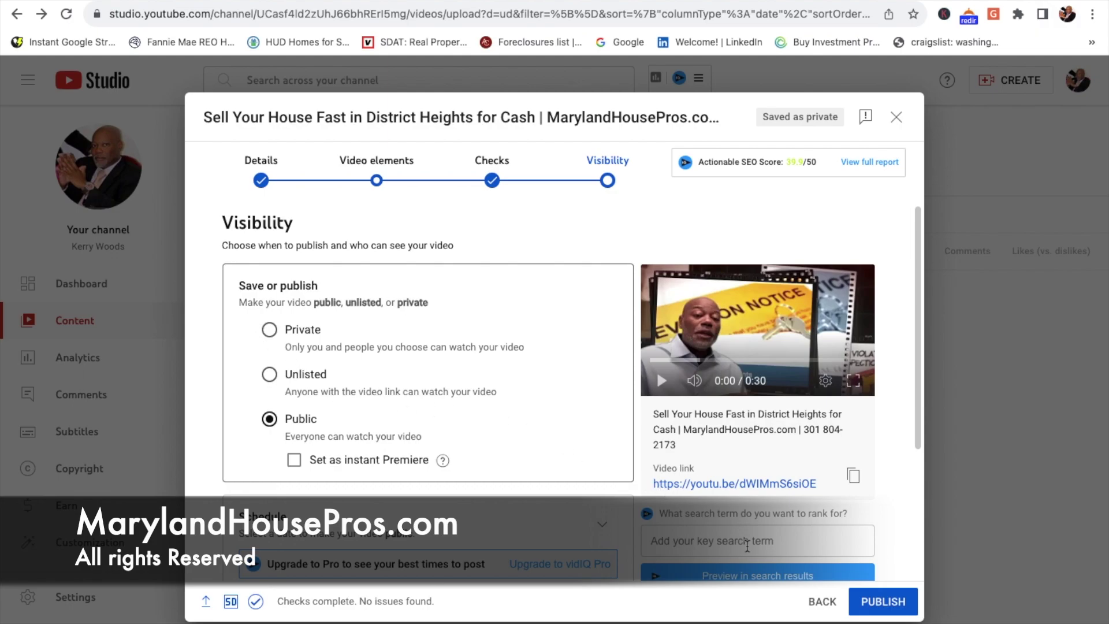
pyautogui.click(878, 610)
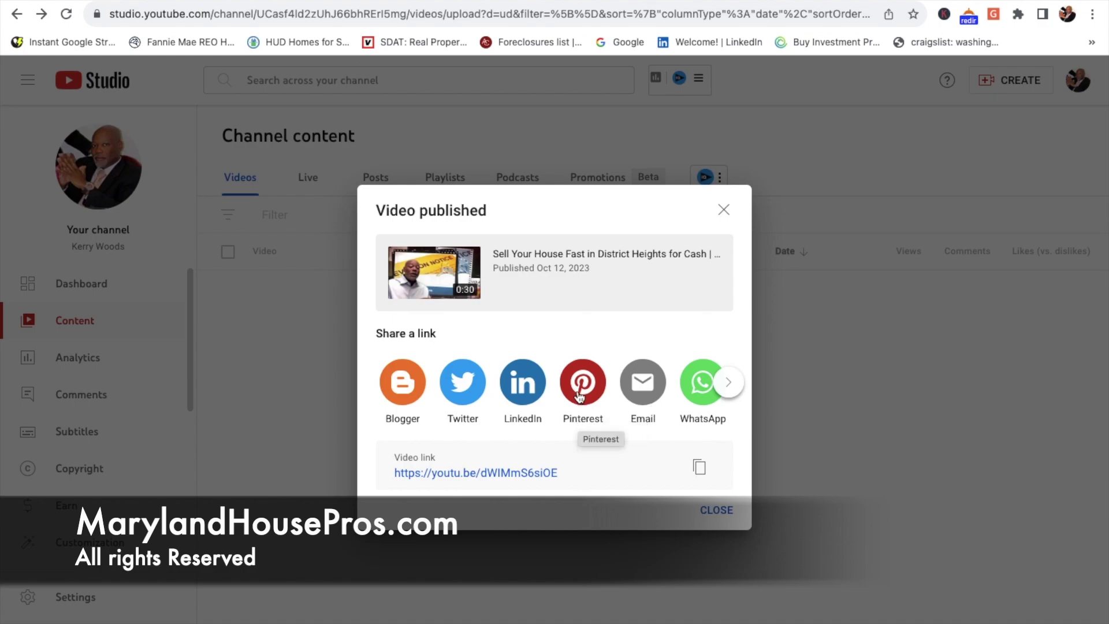
pyautogui.click(579, 392)
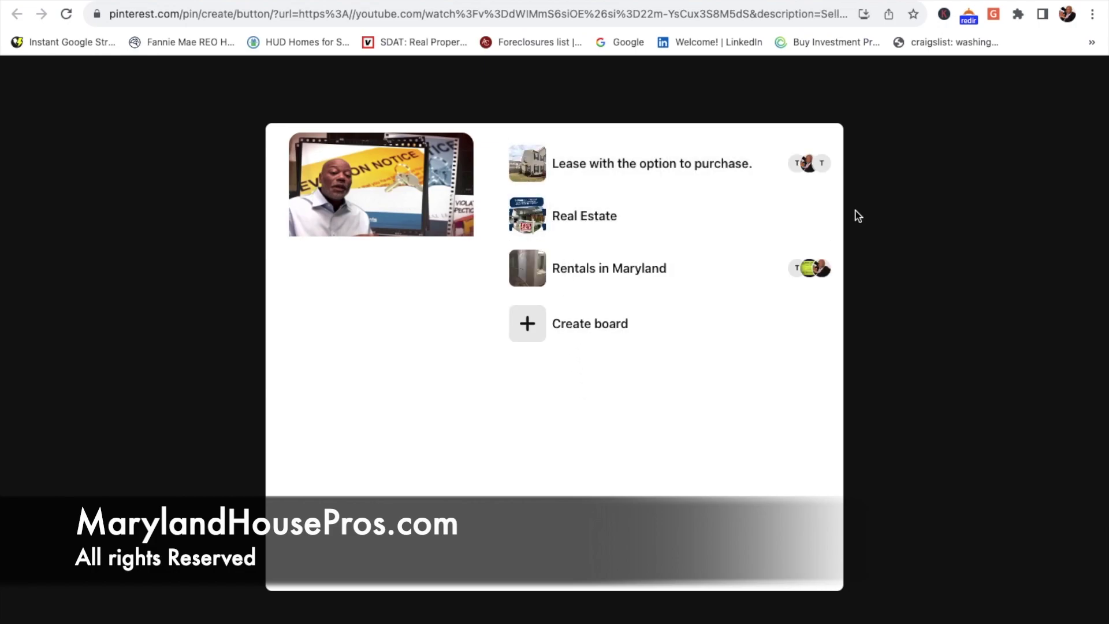
# Step: Save the video pin to the Real Estate board and send it from the confirmation
pyautogui.click(804, 216)
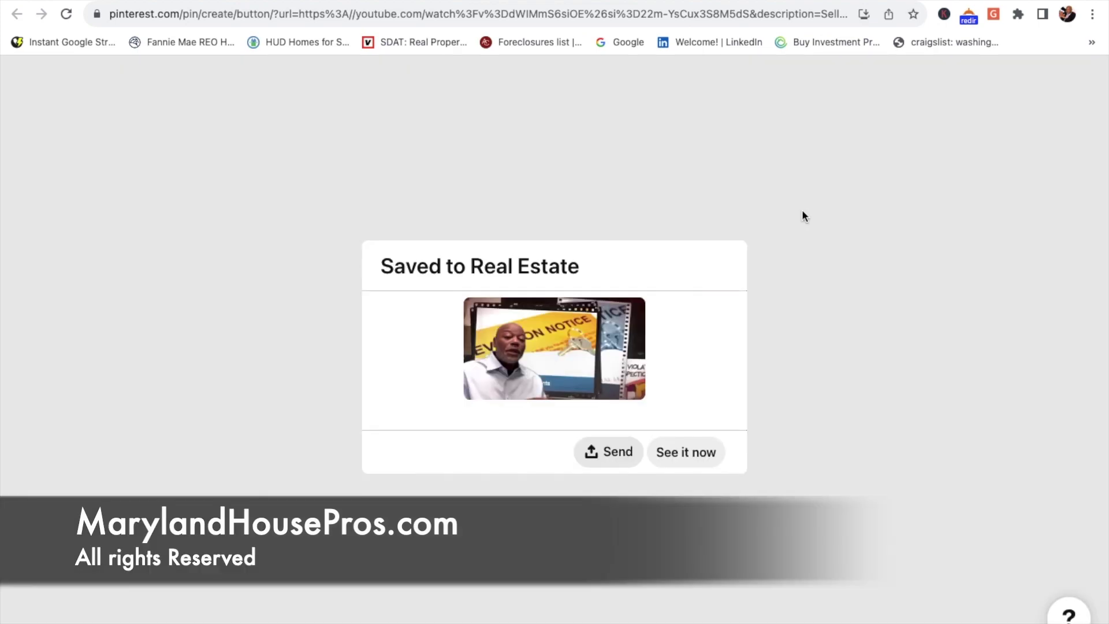
pyautogui.click(617, 460)
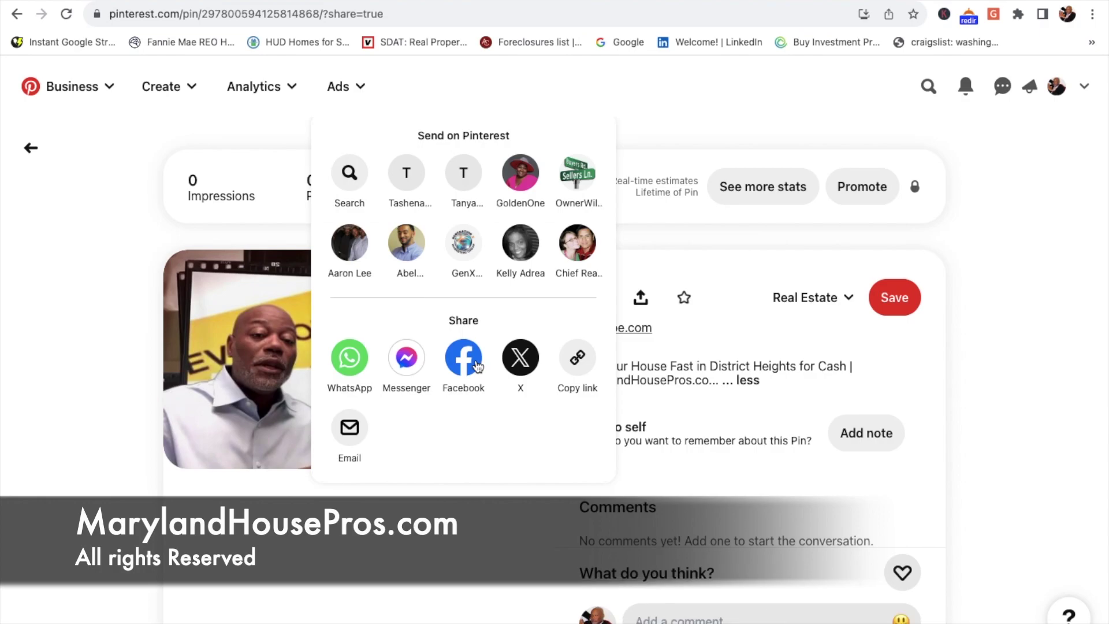
# Step: Back in YouTube Studio's share options, share the published video to Twitter, then Blogger
pyautogui.click(209, 2)
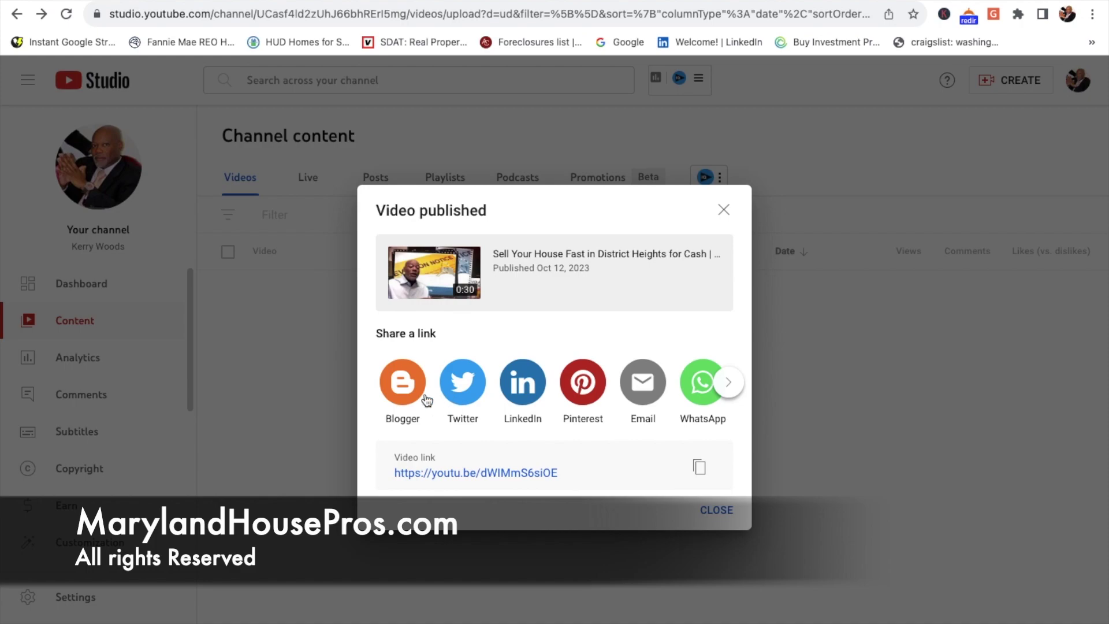
pyautogui.click(468, 388)
pyautogui.click(403, 386)
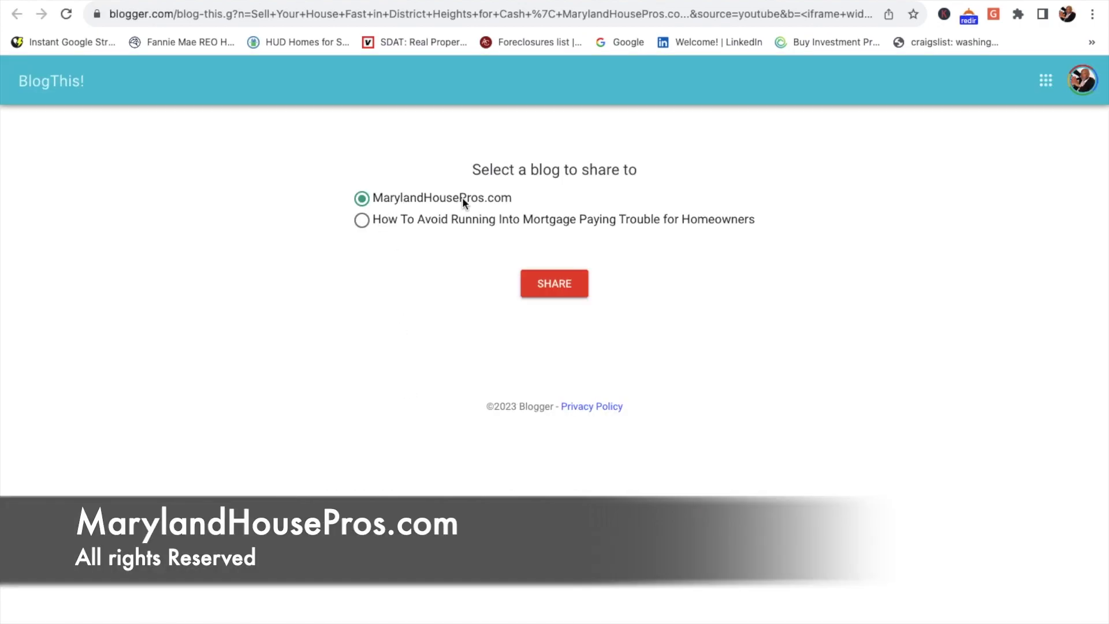
# Step: Post the video to the MarylandHousePros.com blog and preview the new post
pyautogui.click(552, 283)
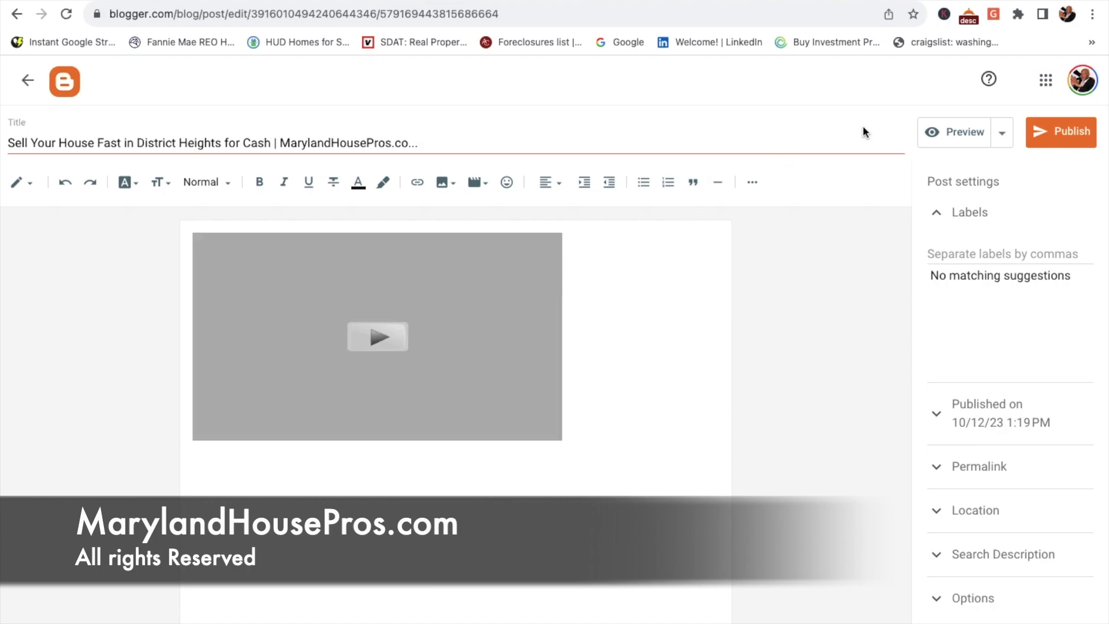
pyautogui.click(963, 132)
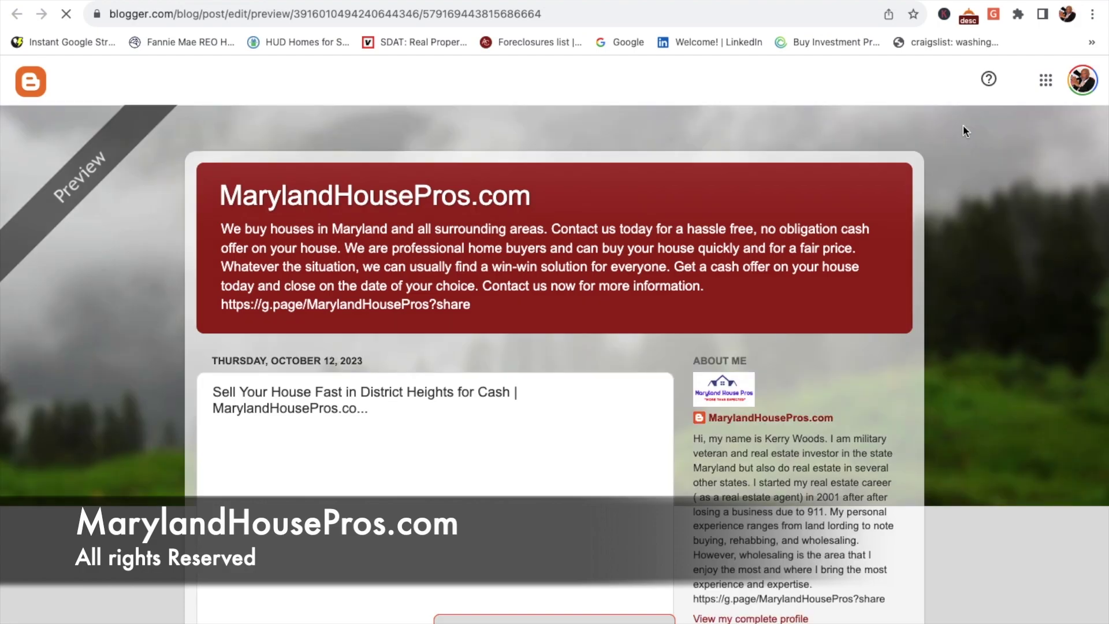
pyautogui.scroll(-3, 642, 411)
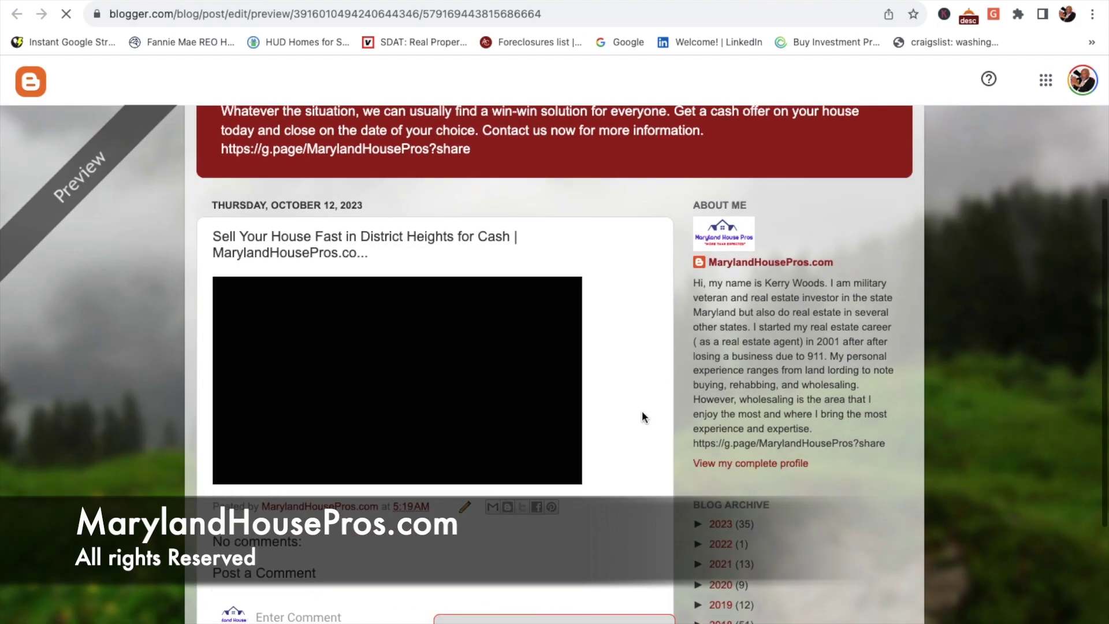
pyautogui.scroll(-2, 642, 411)
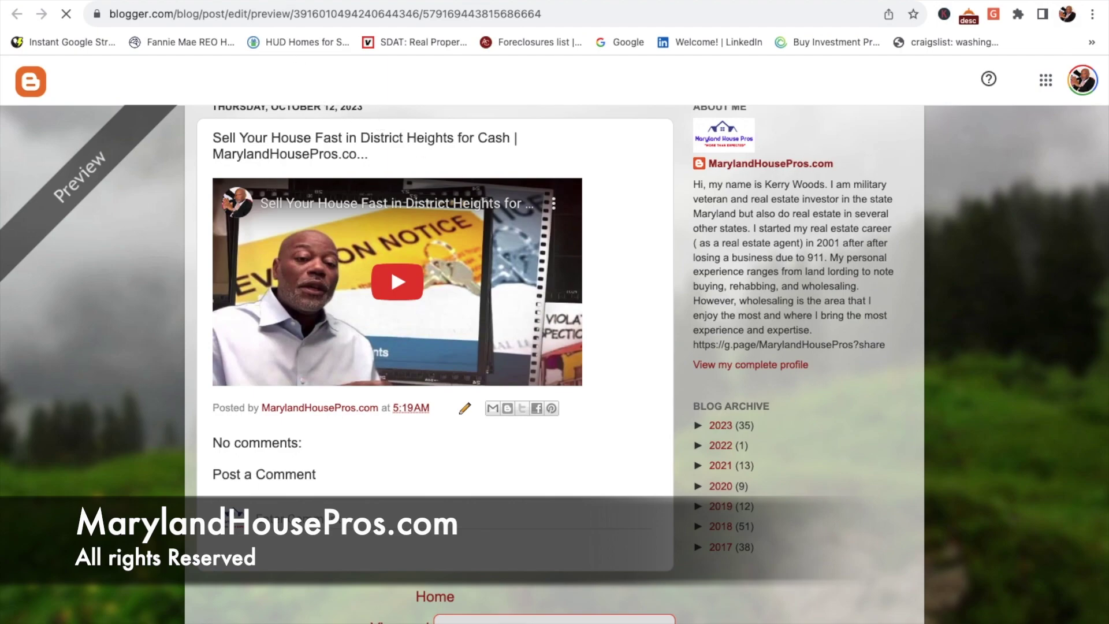
pyautogui.hotkey('ctrl', 'w')
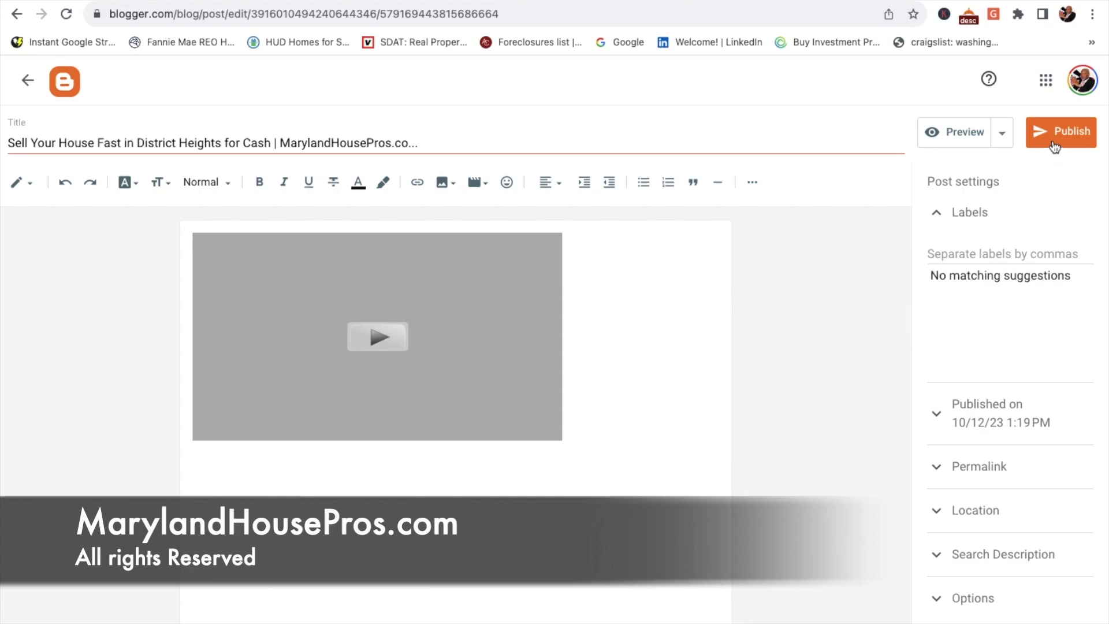
# Step: Reveal and select the post's permalink ending sell-your-house-fast-in-district.html, then return to YouTube Studio
pyautogui.click(938, 467)
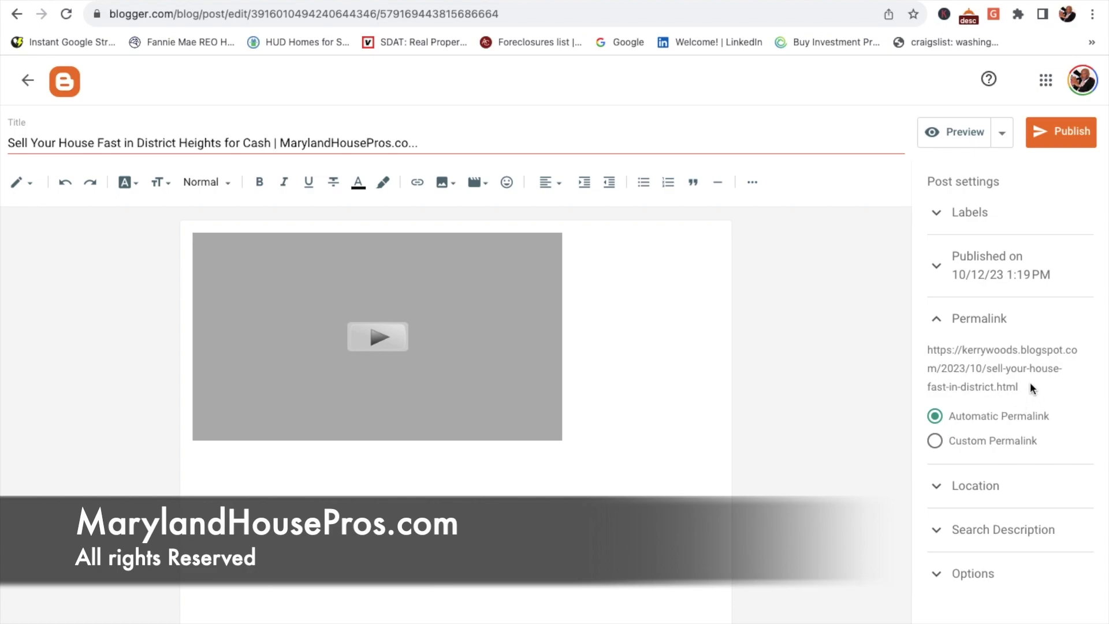
pyautogui.moveTo(1019, 385); pyautogui.dragTo(927, 352)
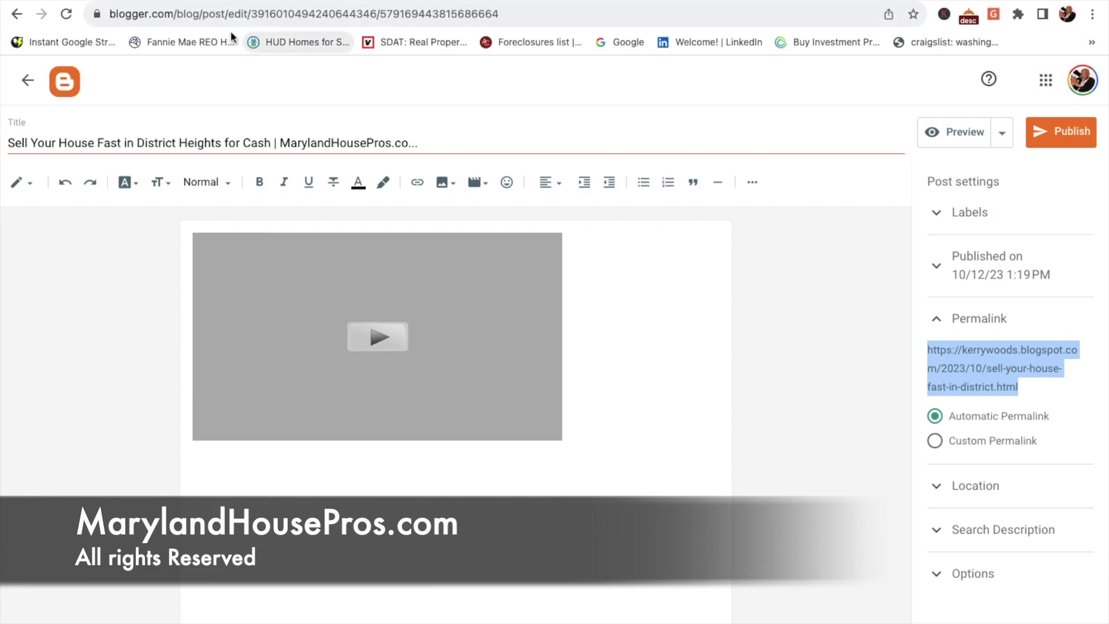
pyautogui.hotkey('ctrl', 'shift', 'Tab')
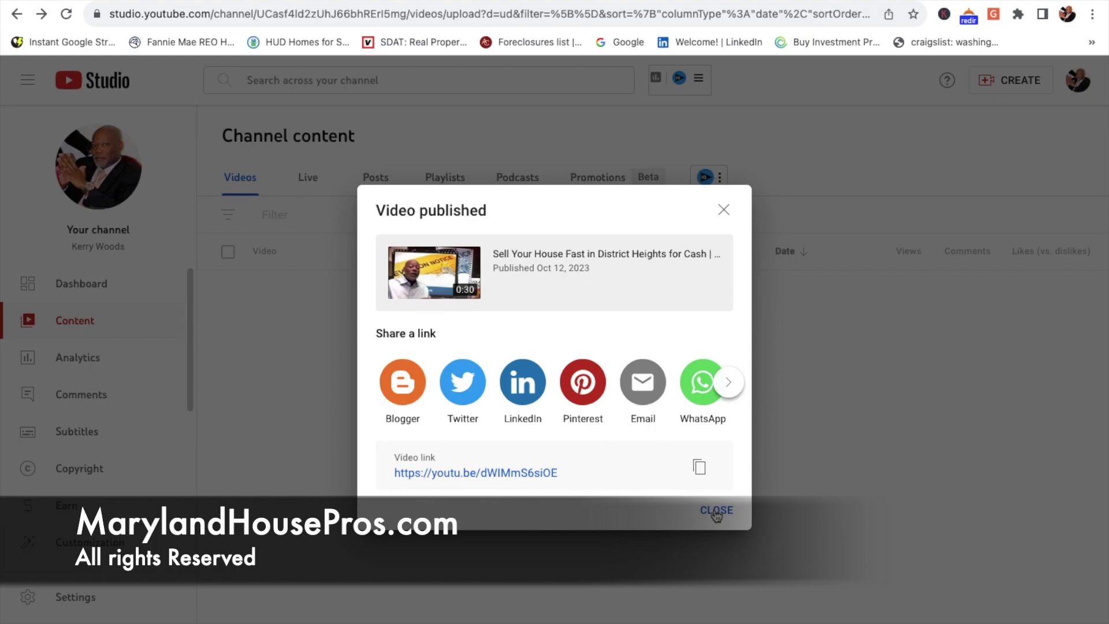
# Step: Close the share dialog so Channel content shows the District Heights video on top
pyautogui.click(731, 386)
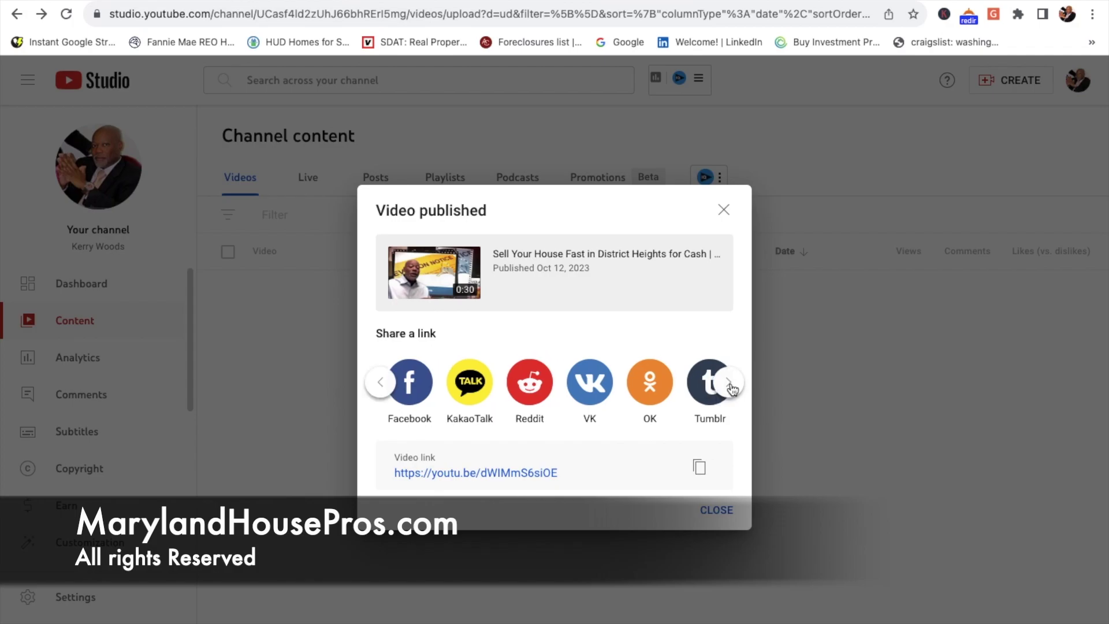
pyautogui.click(725, 207)
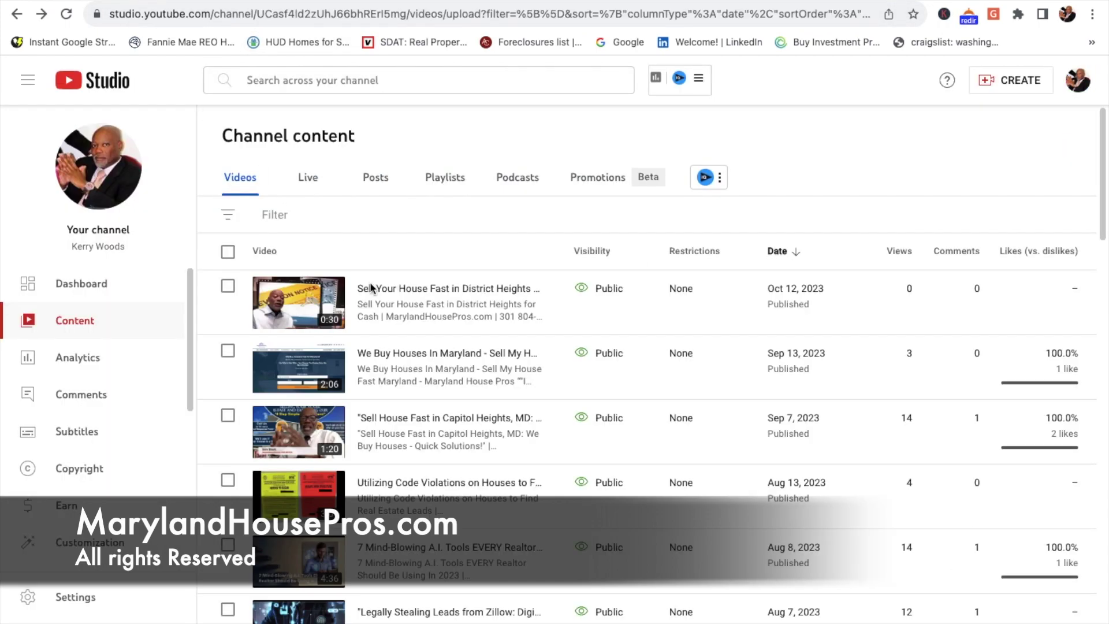
pyautogui.moveTo(437, 305)
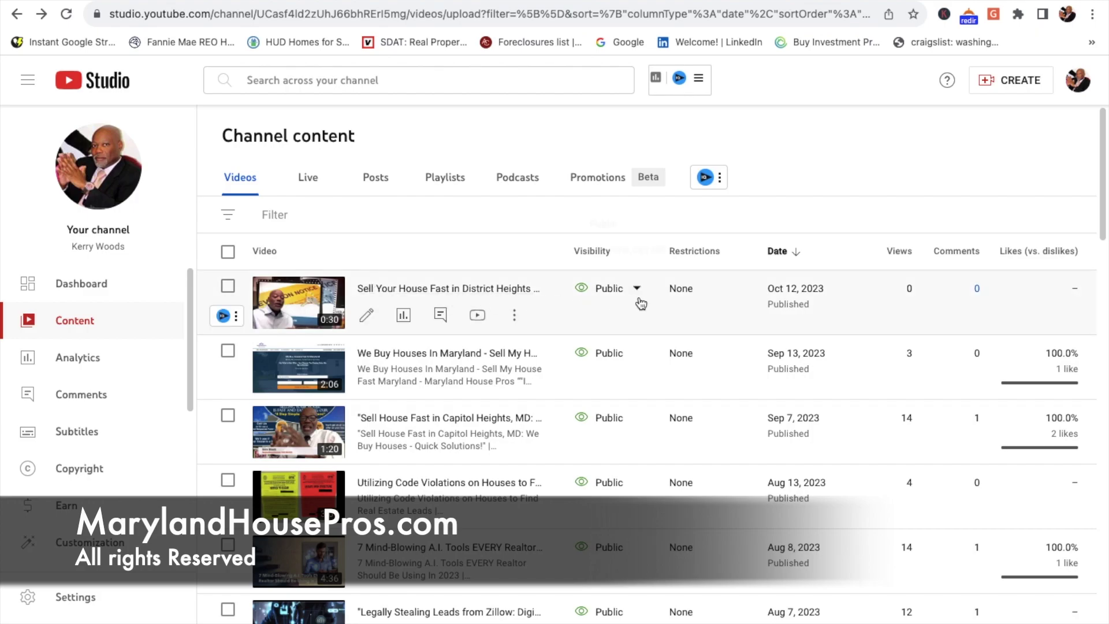
# Step: Append the blogspot post URL on a new line of the District Heights description and save
pyautogui.click(369, 315)
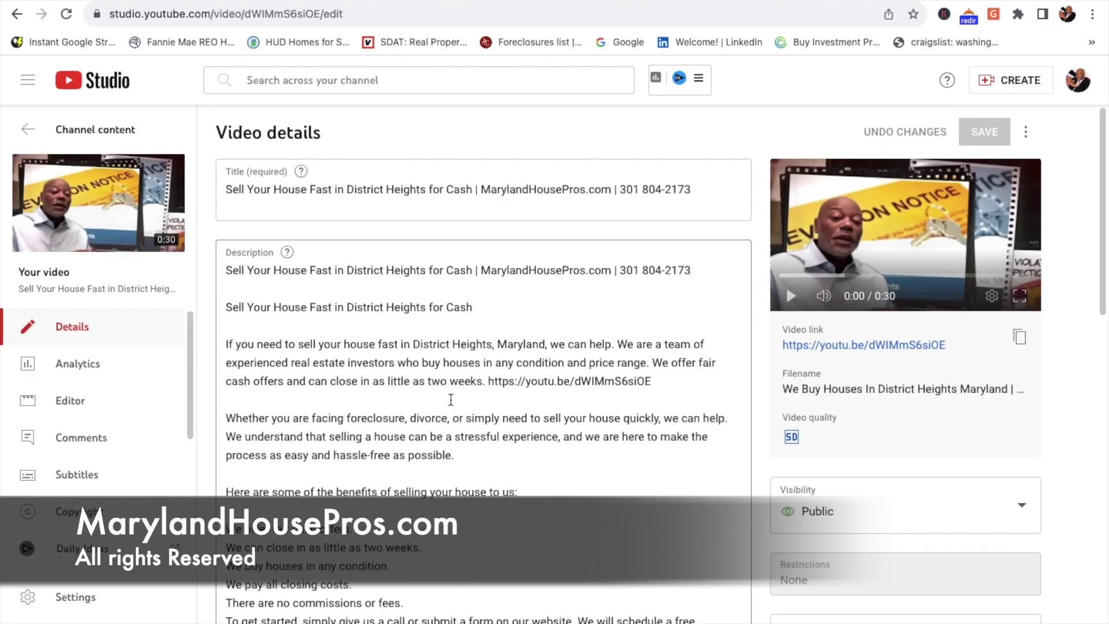
pyautogui.scroll(-10, 451, 401)
pyautogui.scroll(8, 449, 398)
pyautogui.scroll(-3, 449, 397)
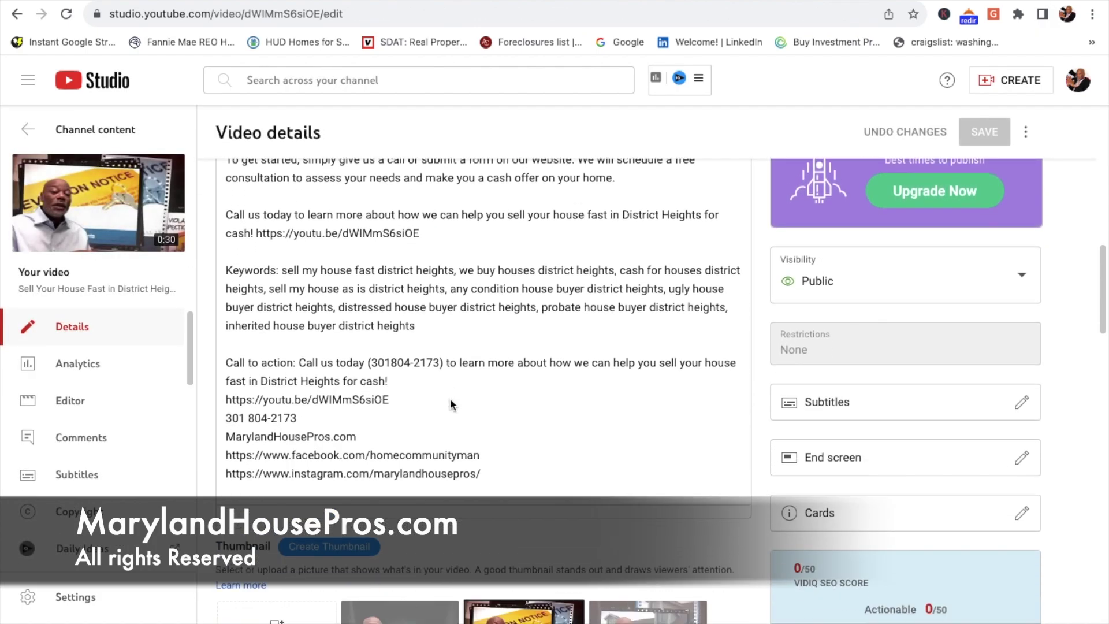
pyautogui.click(508, 429)
pyautogui.press('Return')
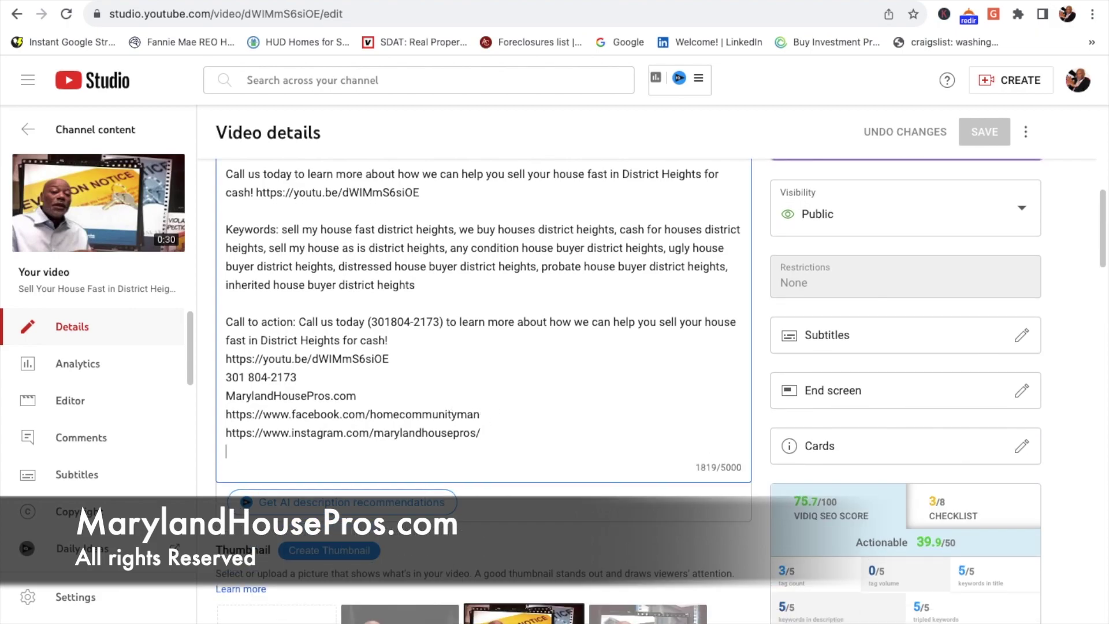
pyautogui.write('https://kerrywoods.blogspot.com/2023/10/sell-your-house-fast-in-district.html')
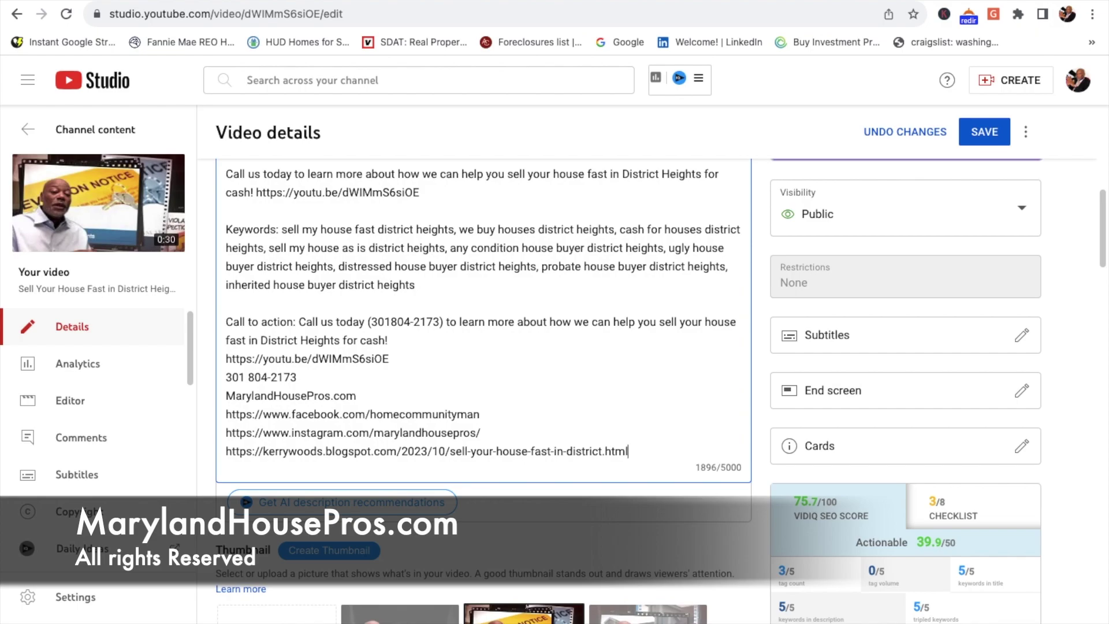
pyautogui.click(985, 134)
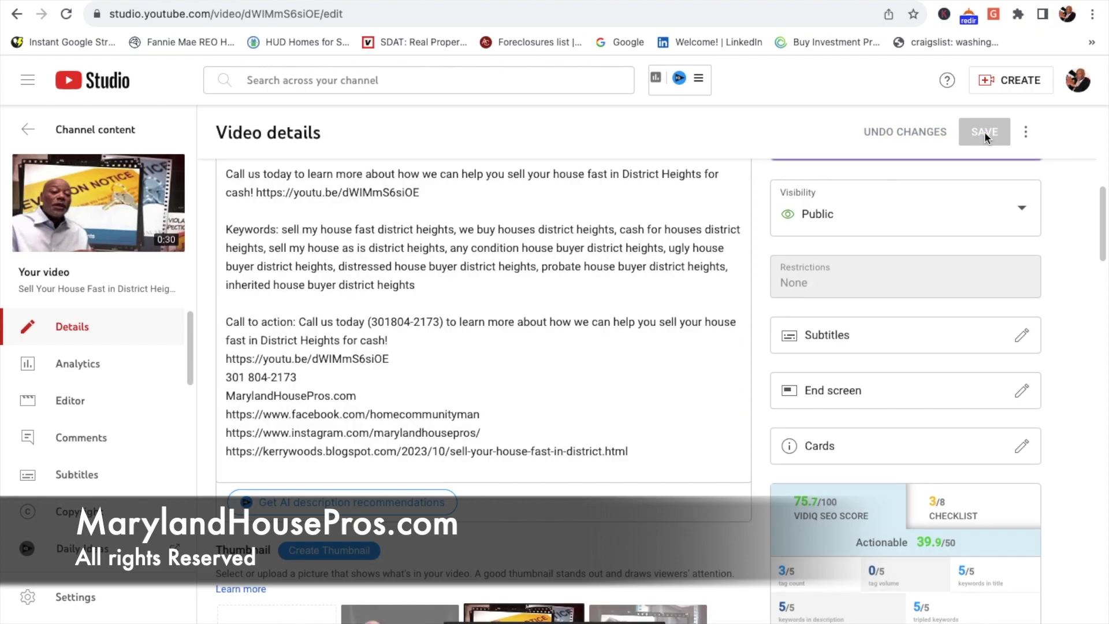
# Step: Copy the District Heights video's share link and return to the Channel content list
pyautogui.scroll(15, 723, 308)
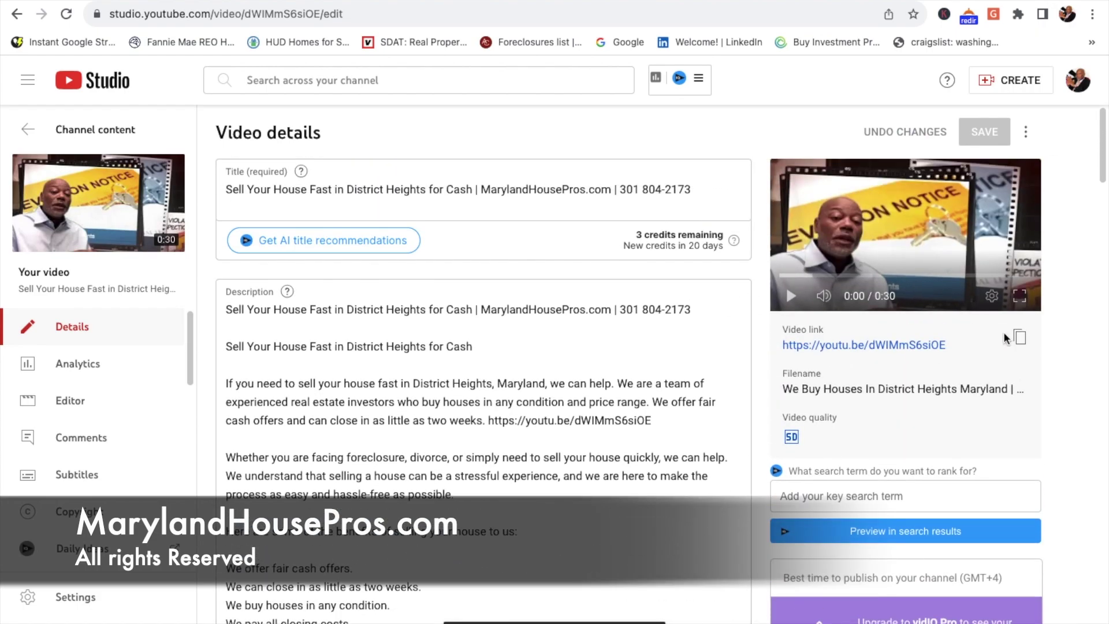
pyautogui.click(1020, 338)
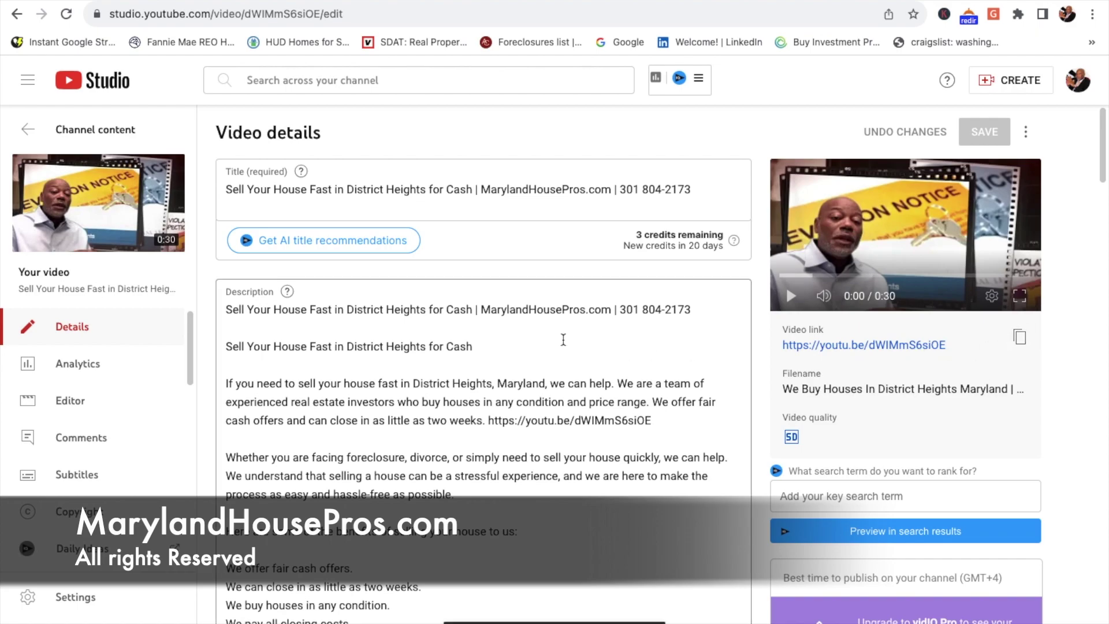
pyautogui.click(28, 127)
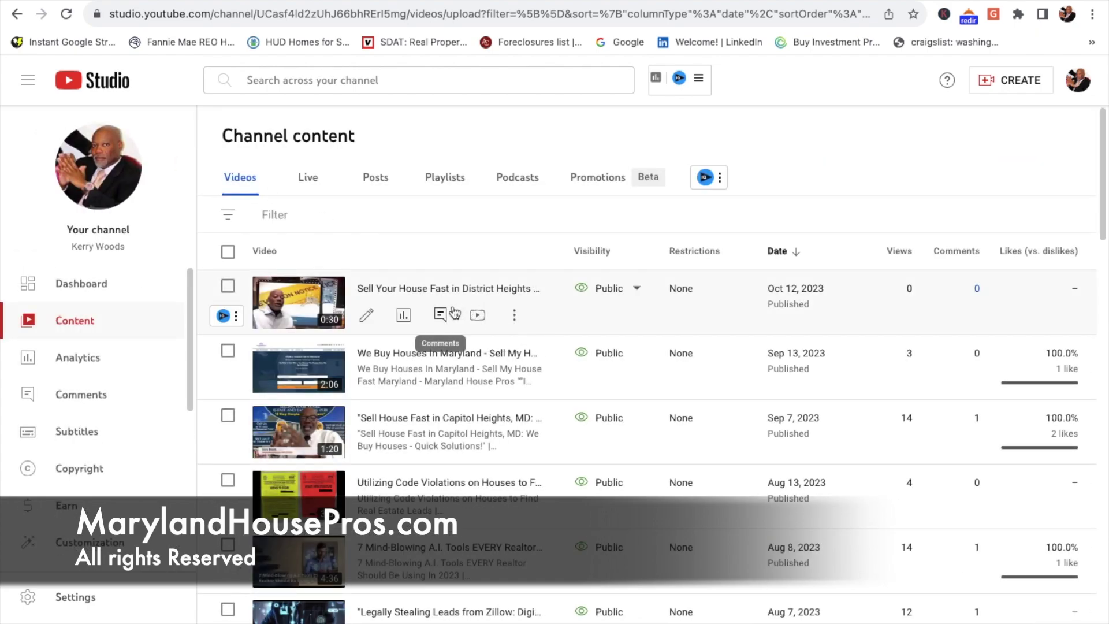
pyautogui.click(366, 314)
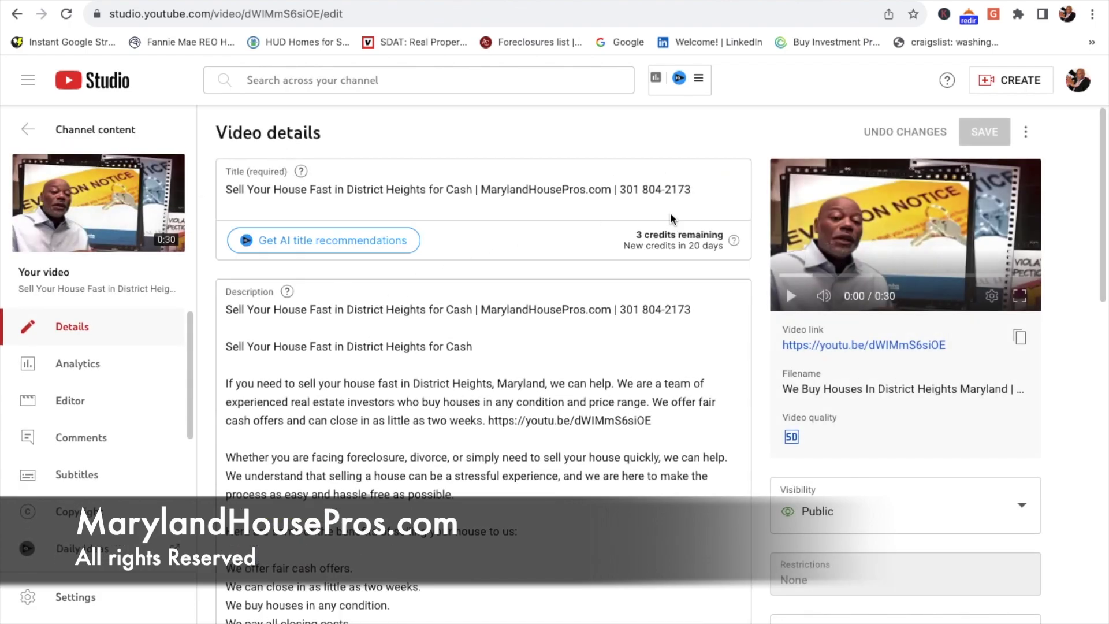
pyautogui.click(1027, 133)
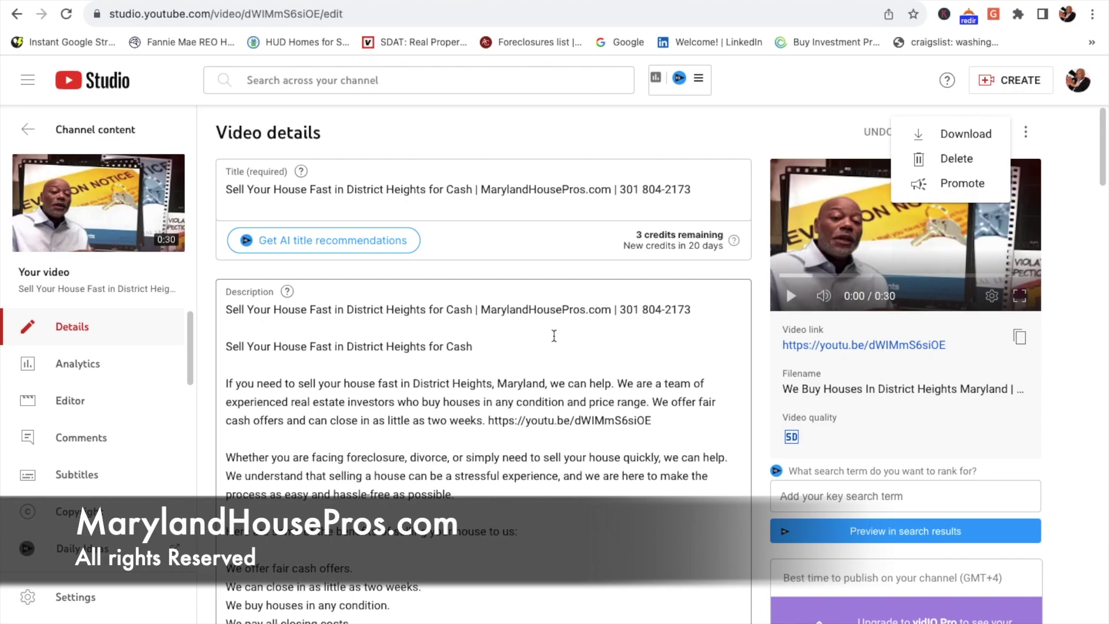
pyautogui.click(26, 134)
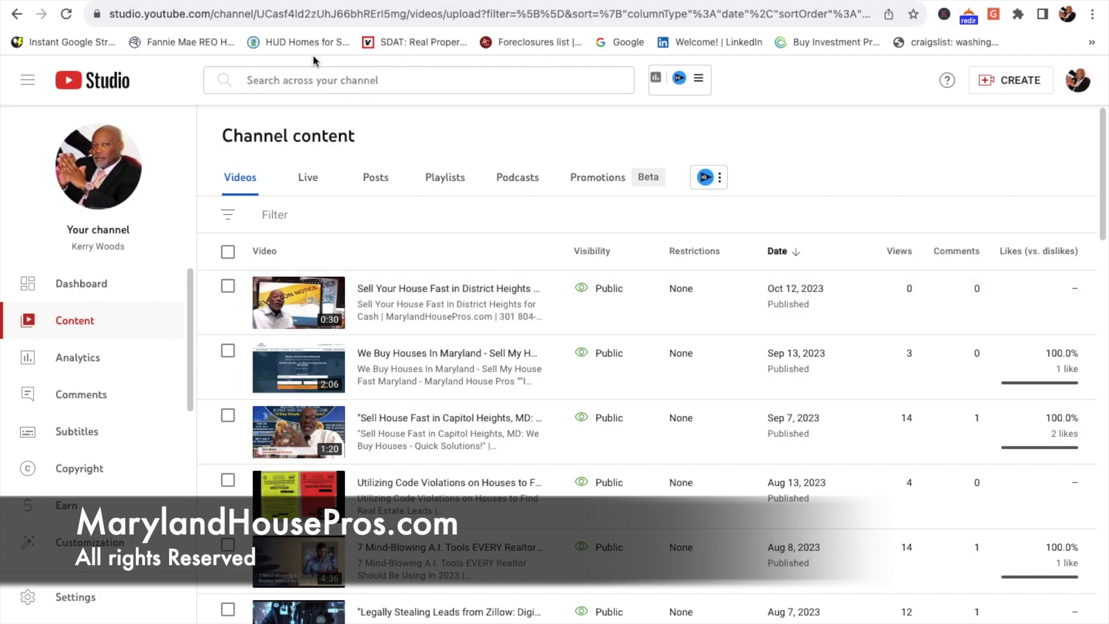
# Step: Post the District Heights video's youtu.be link on the MarylandHousePros Facebook page
pyautogui.click(269, 17)
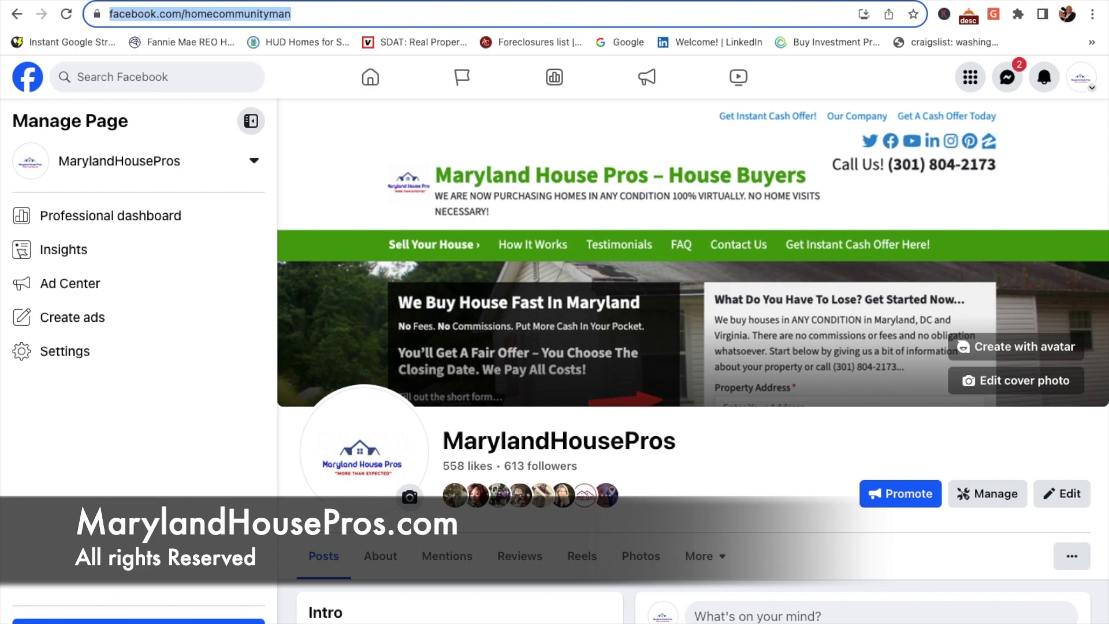
pyautogui.scroll(-8, 767, 317)
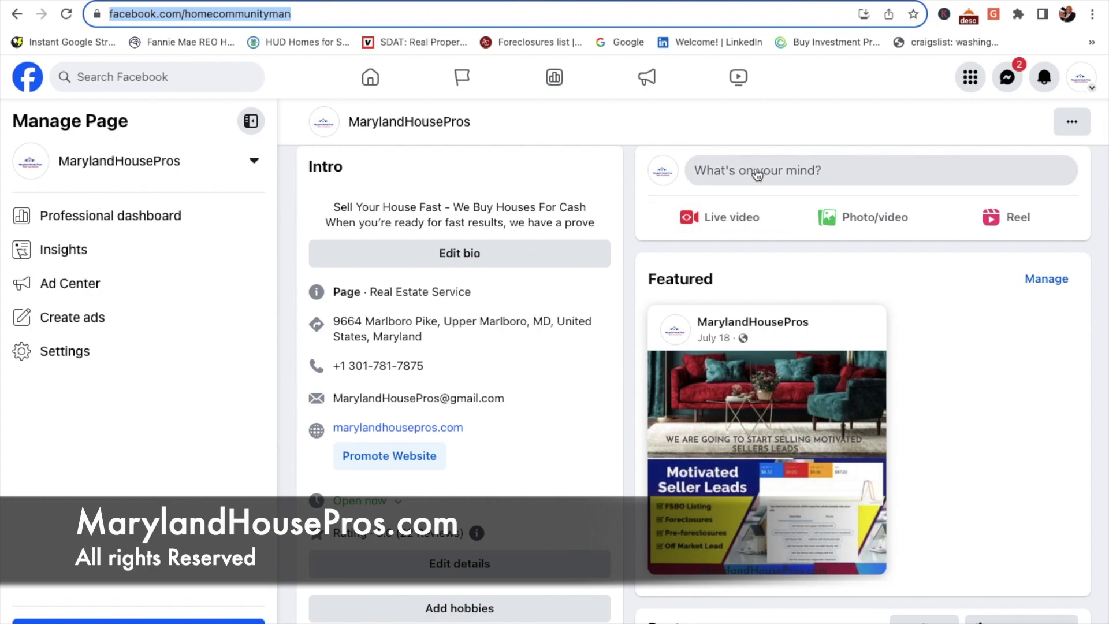
pyautogui.click(757, 175)
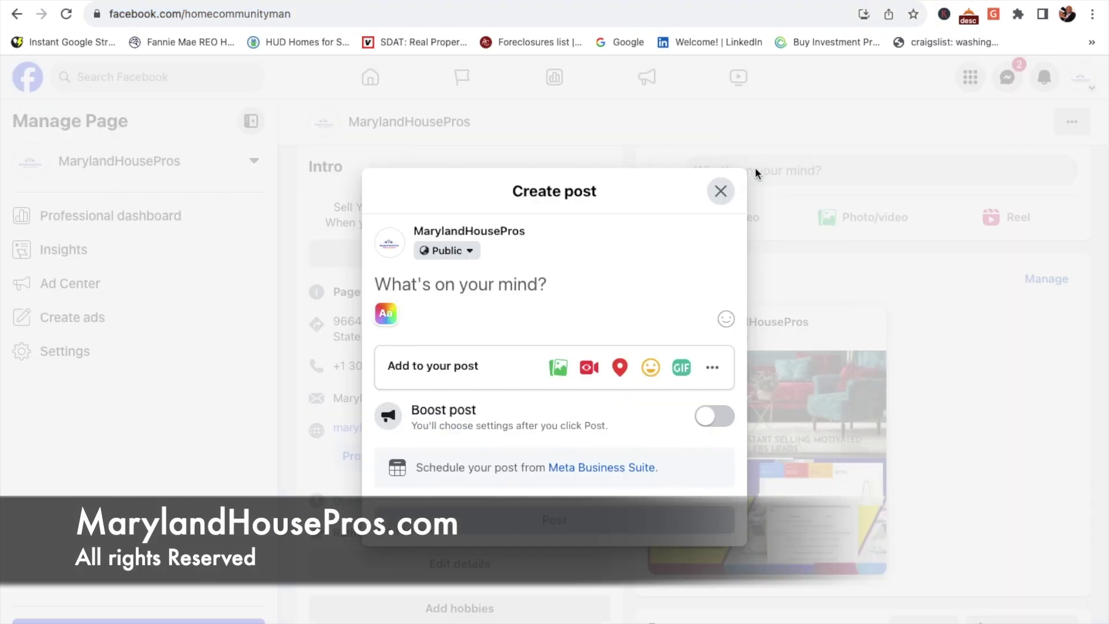
pyautogui.write('https://youtu.be/dWIMmS6siOE')
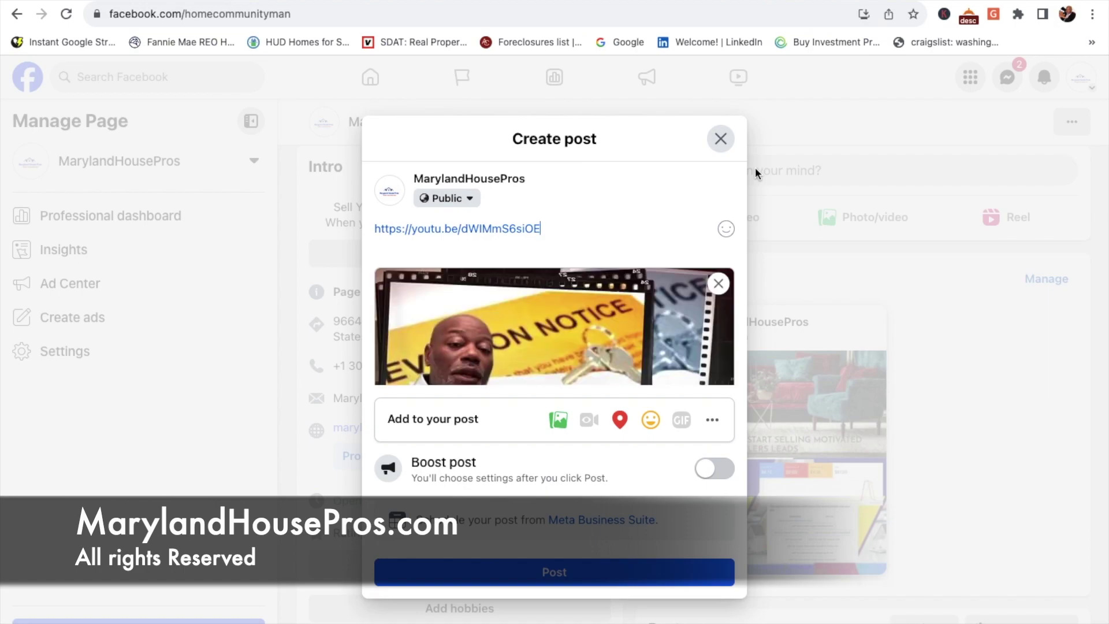
pyautogui.click(563, 569)
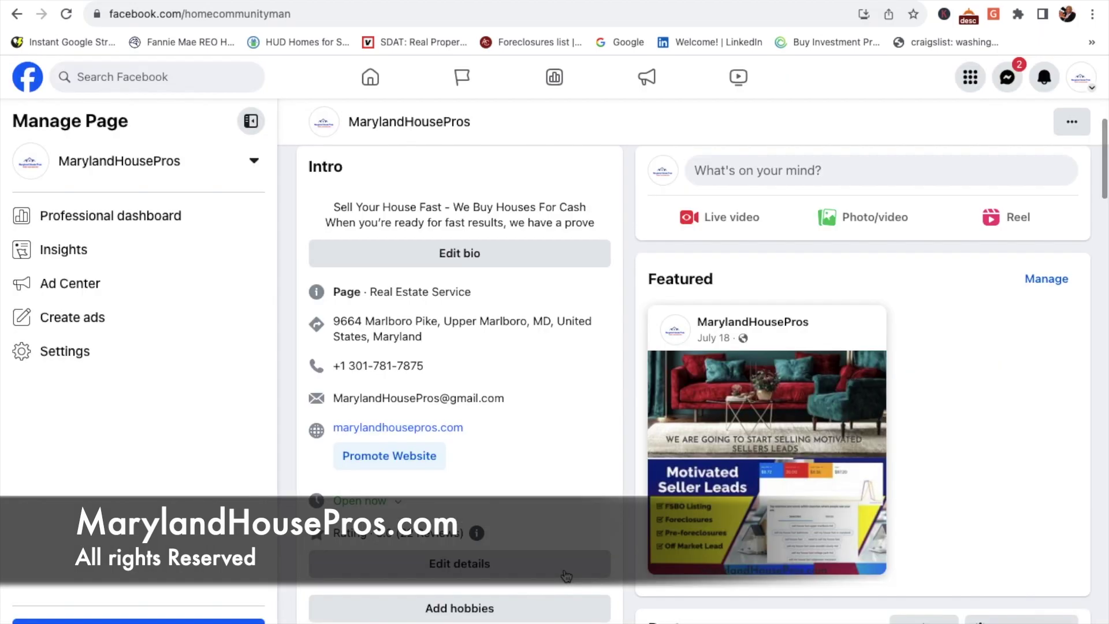
pyautogui.scroll(-8, 748, 491)
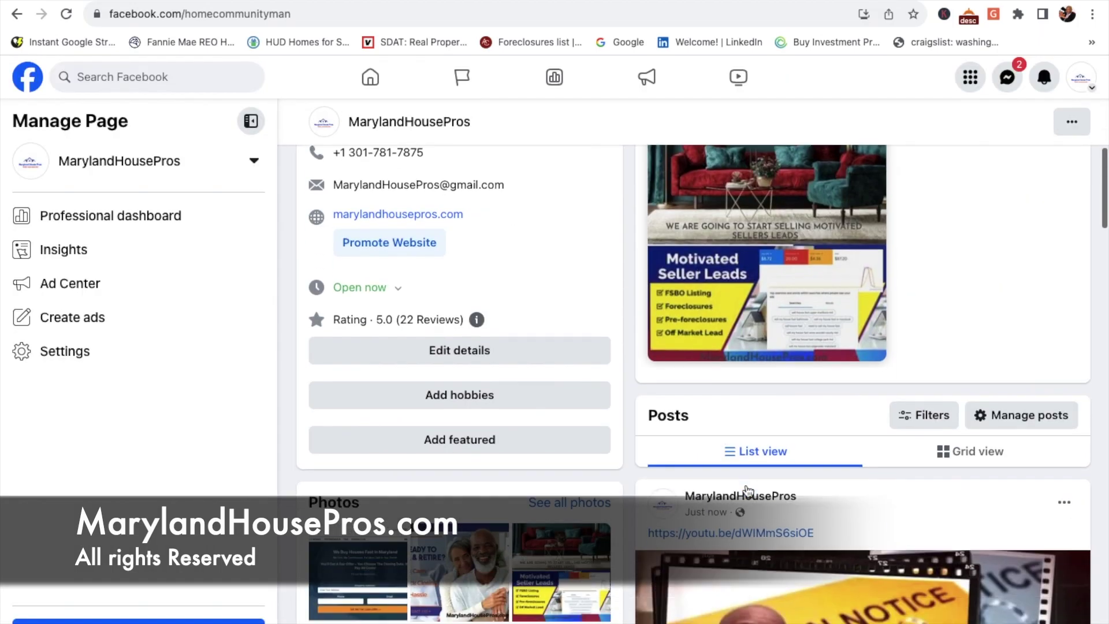
pyautogui.scroll(2, 748, 491)
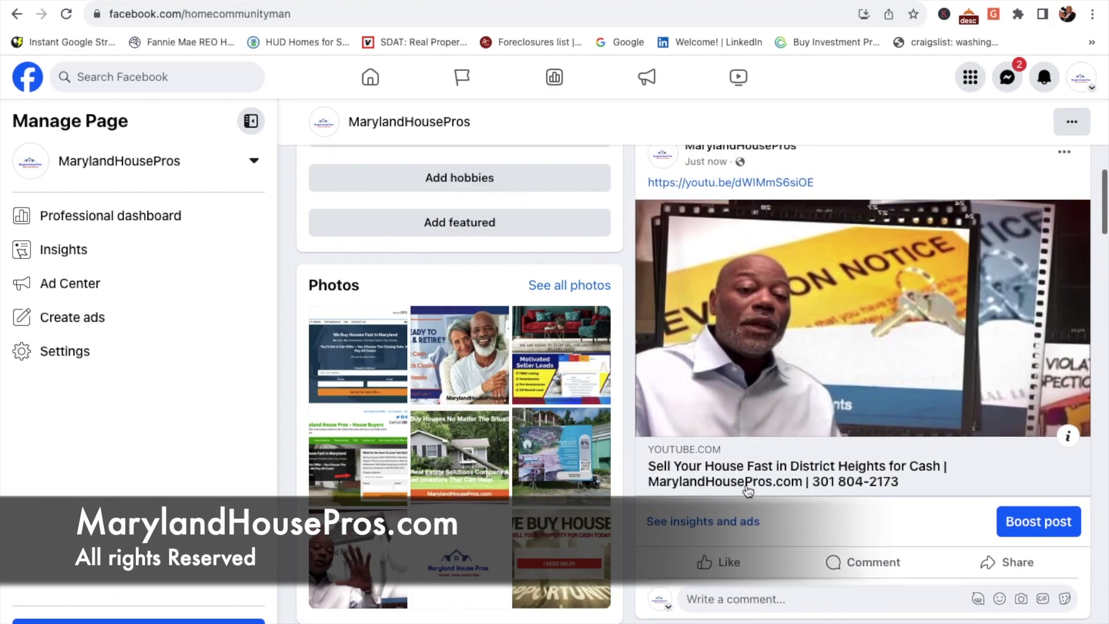
# Step: Replace the post's YouTube link text with 'MarylandHousepros.com', save, then start a boost
pyautogui.click(1064, 178)
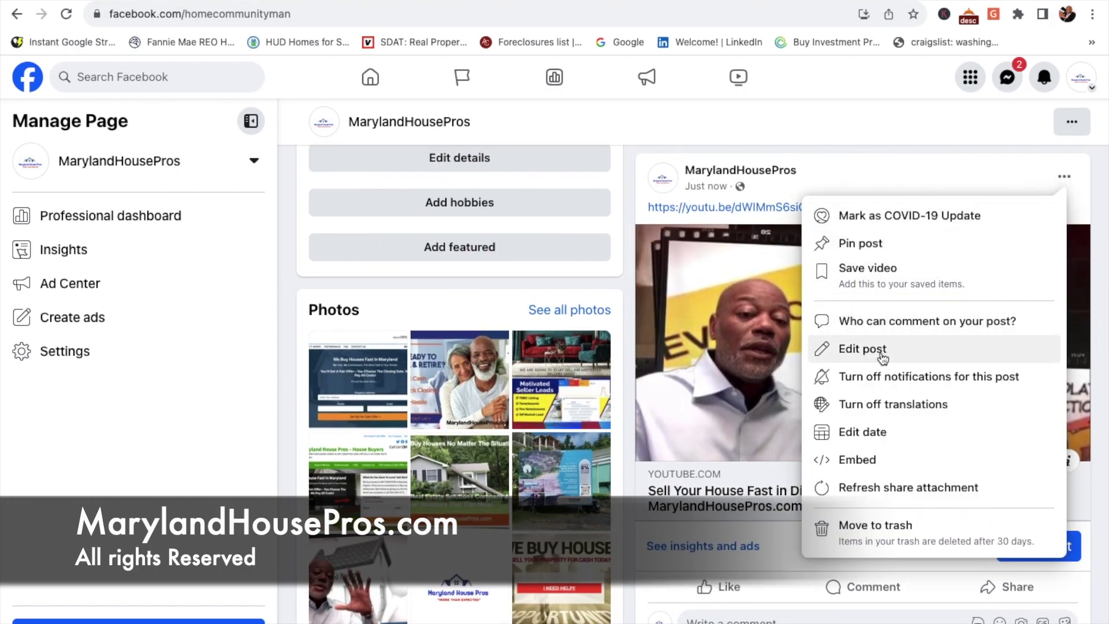
pyautogui.click(880, 351)
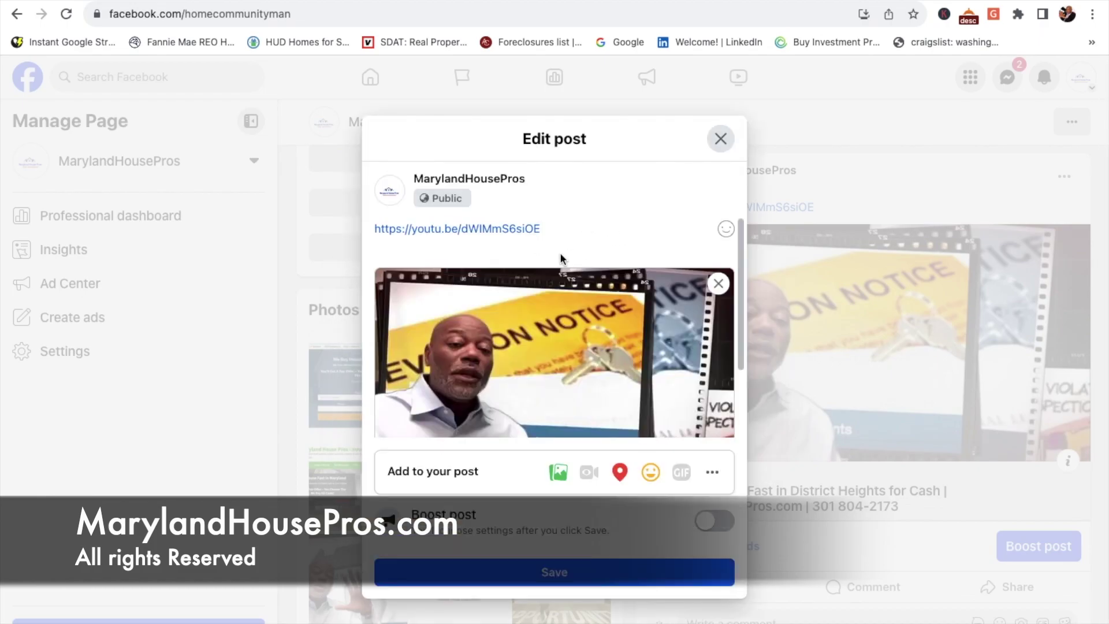
pyautogui.moveTo(542, 229); pyautogui.dragTo(372, 227)
pyautogui.write('Mar')
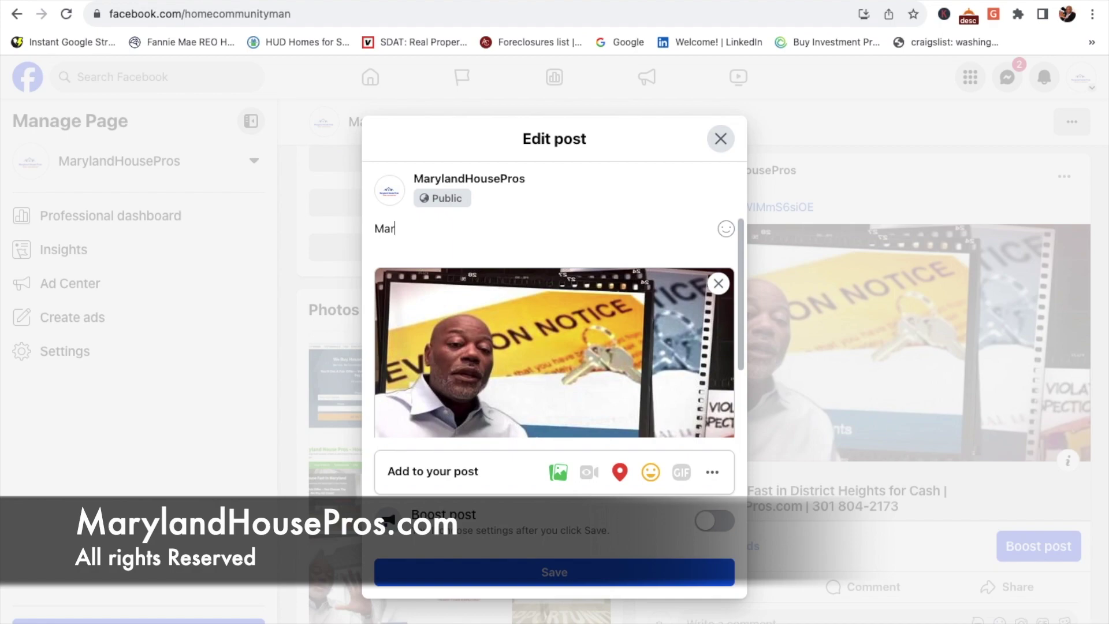
pyautogui.write('ylandH')
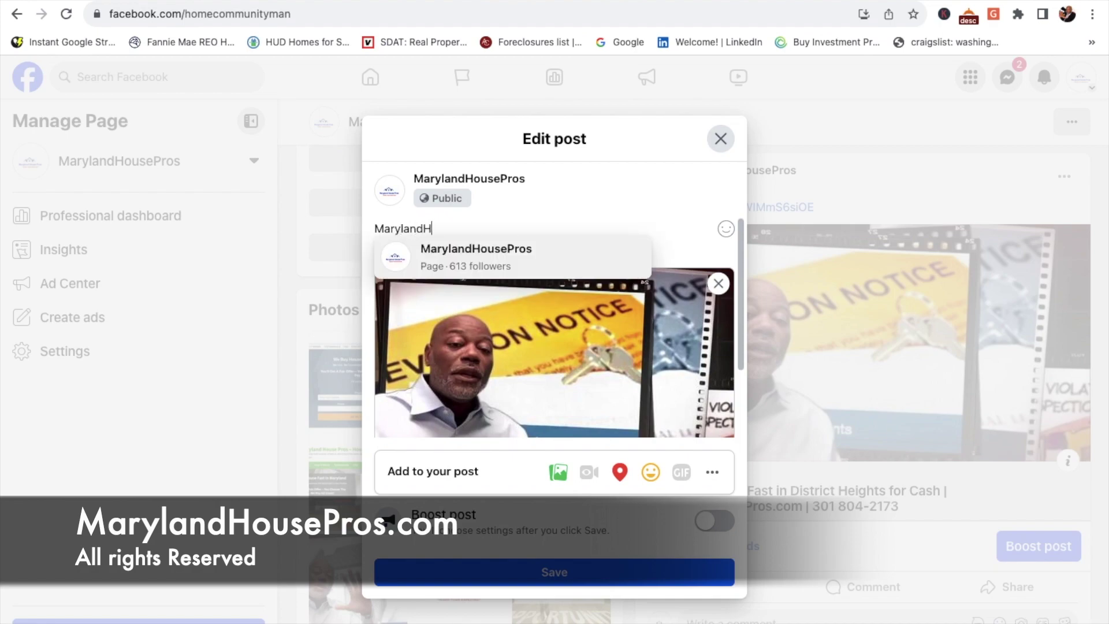
pyautogui.write('ousepros.com')
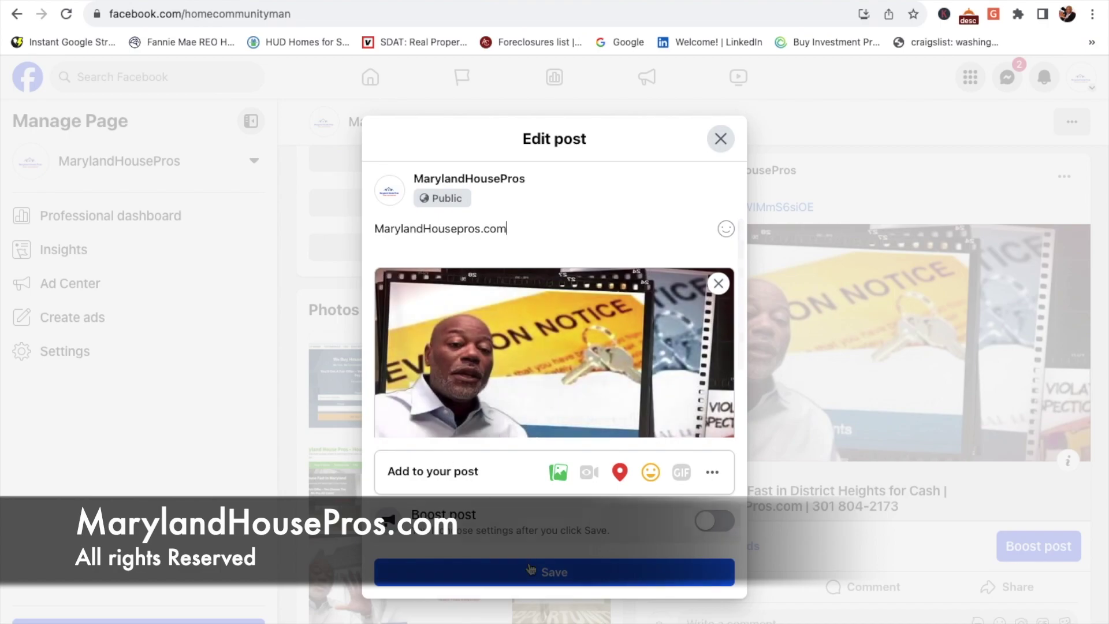
pyautogui.click(549, 578)
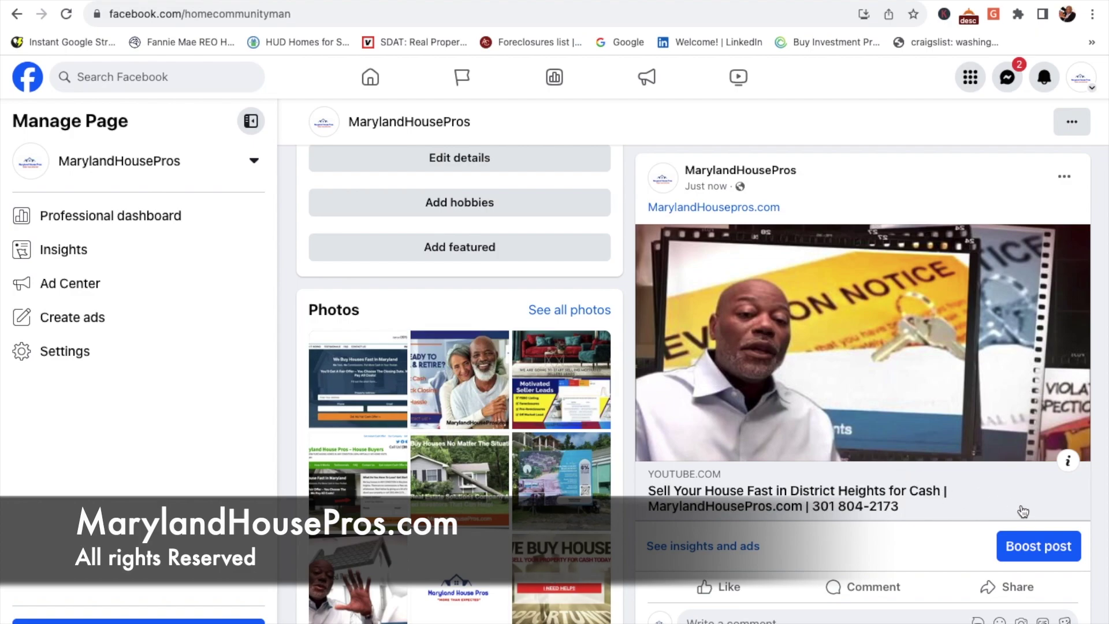
pyautogui.click(1035, 552)
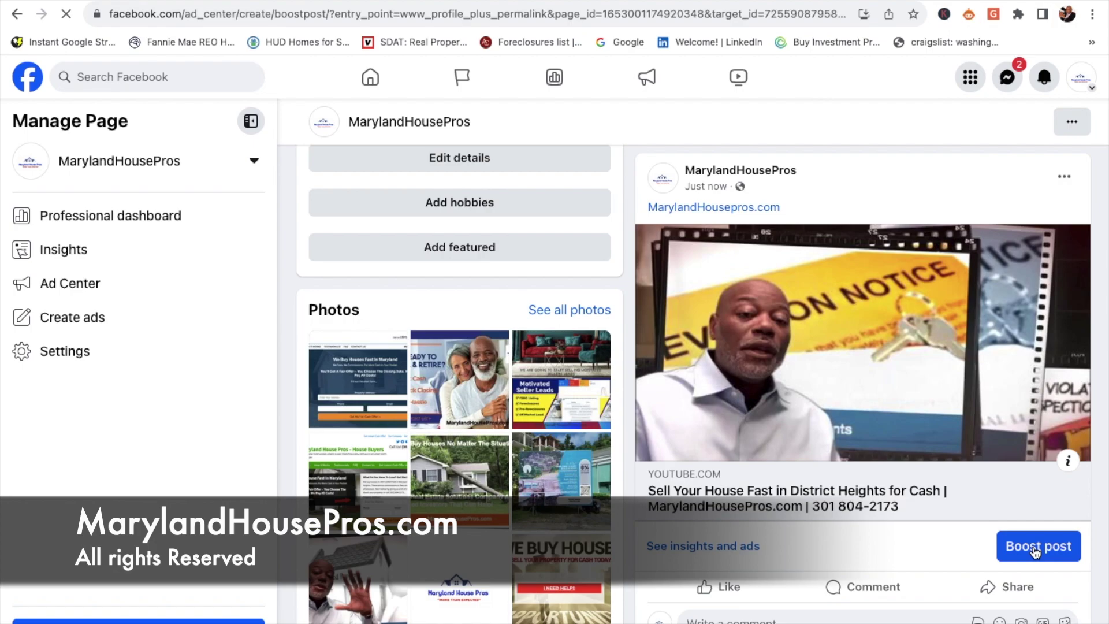
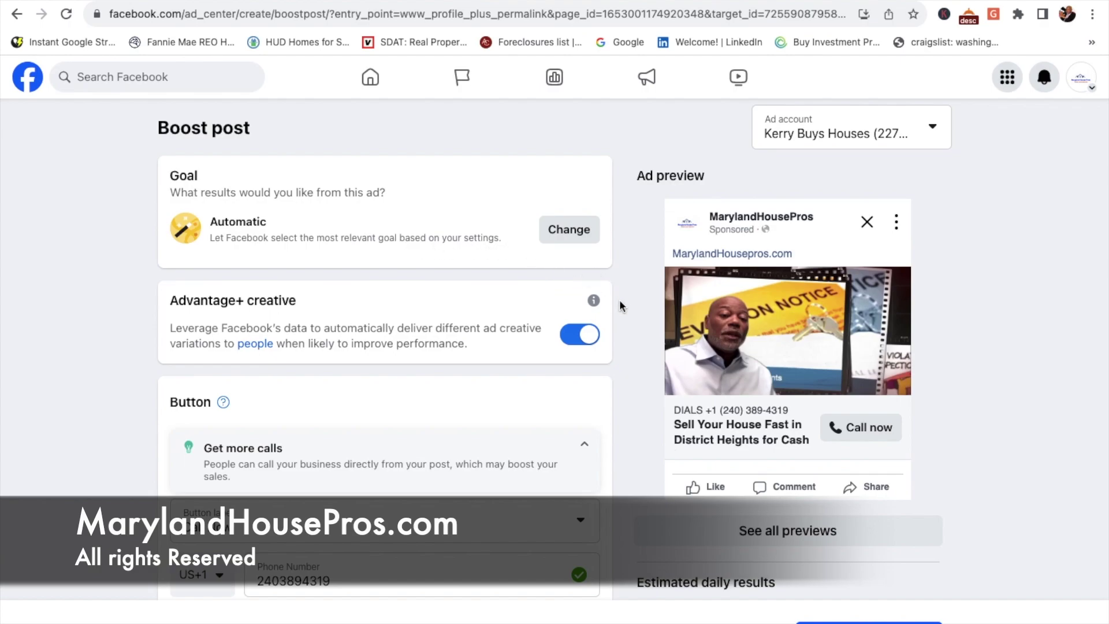
# Step: Collapse the Get more calls description card and scroll down to the Audience section
pyautogui.scroll(-2, 618, 299)
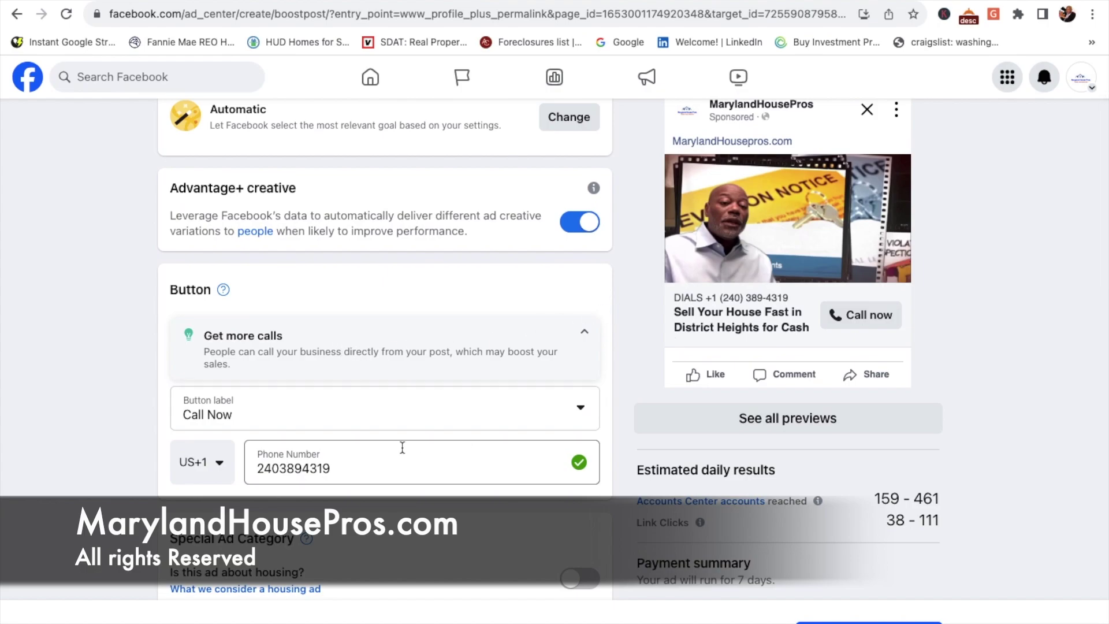
pyautogui.click(584, 332)
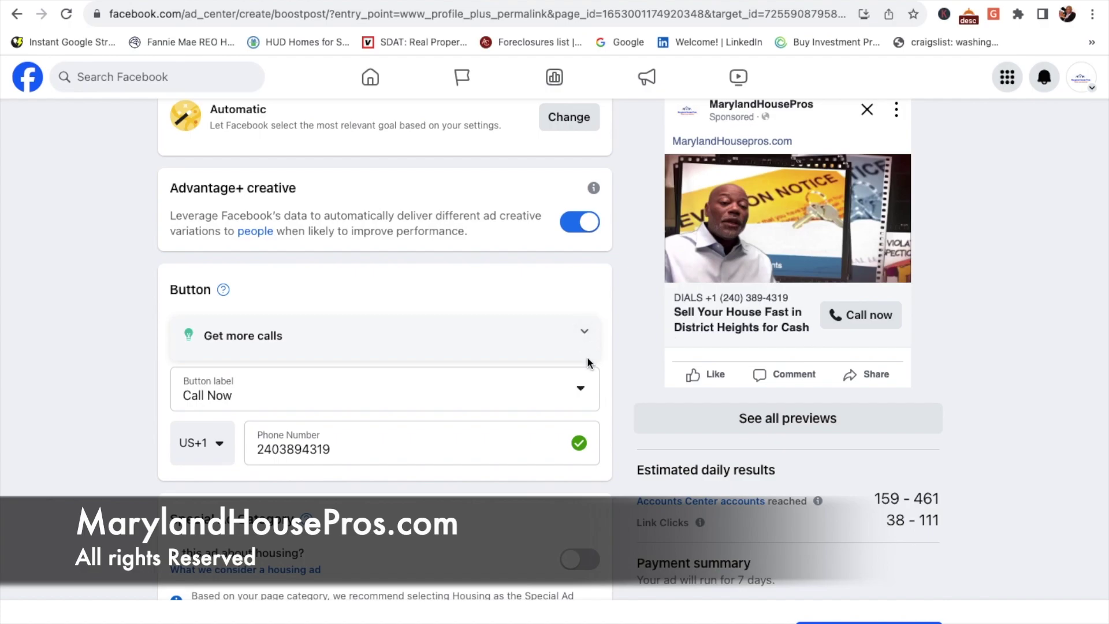
pyautogui.click(586, 334)
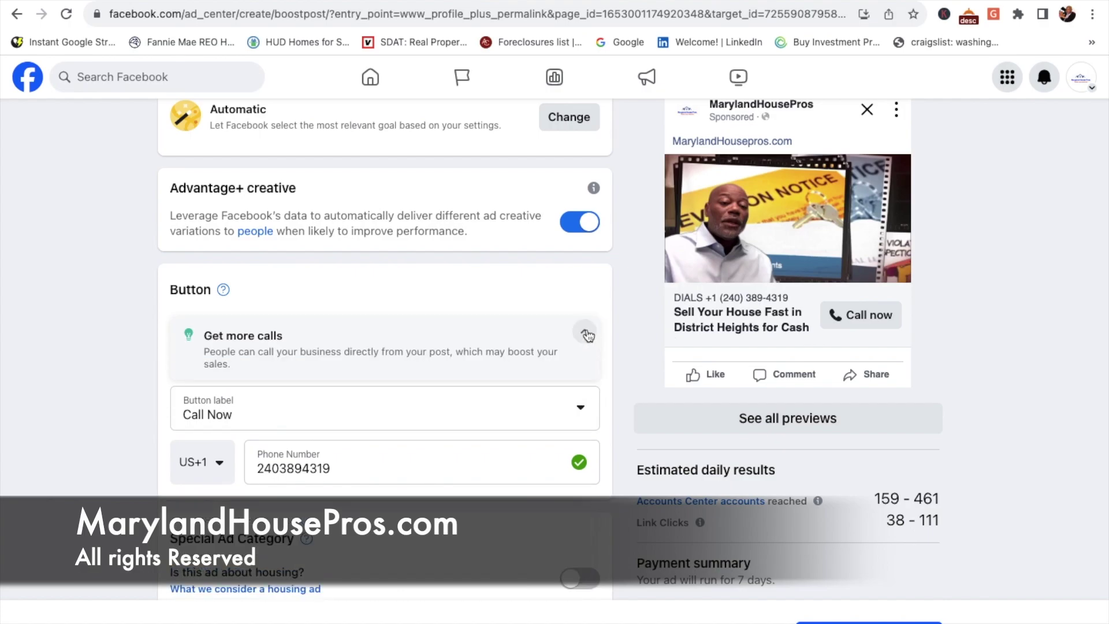
pyautogui.click(586, 334)
pyautogui.scroll(-3, 586, 334)
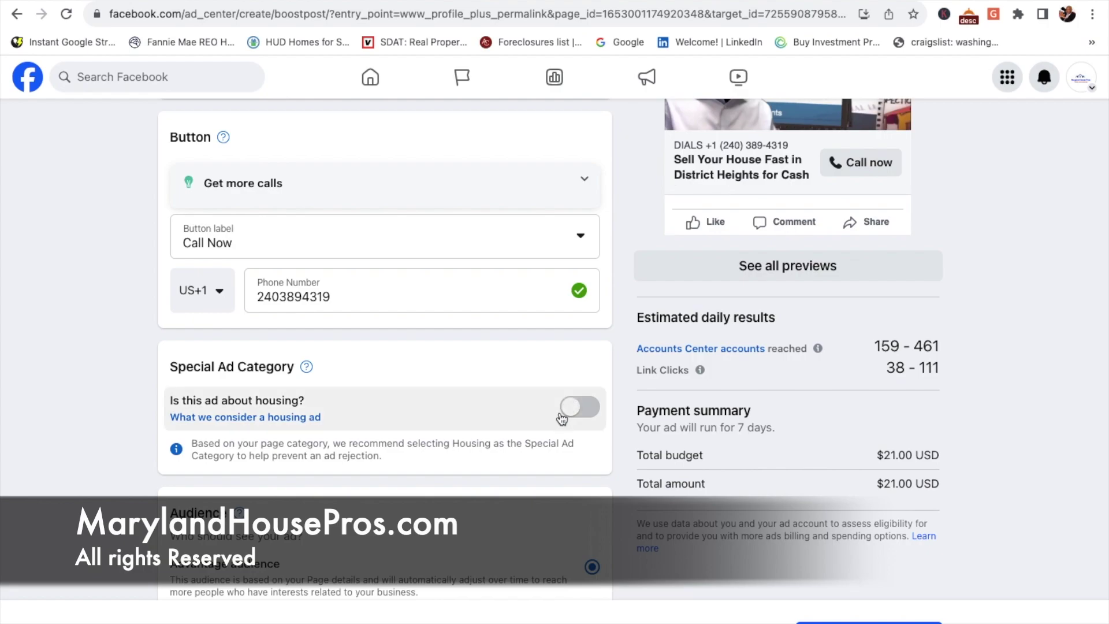
pyautogui.scroll(-2, 612, 489)
pyautogui.scroll(-3, 612, 488)
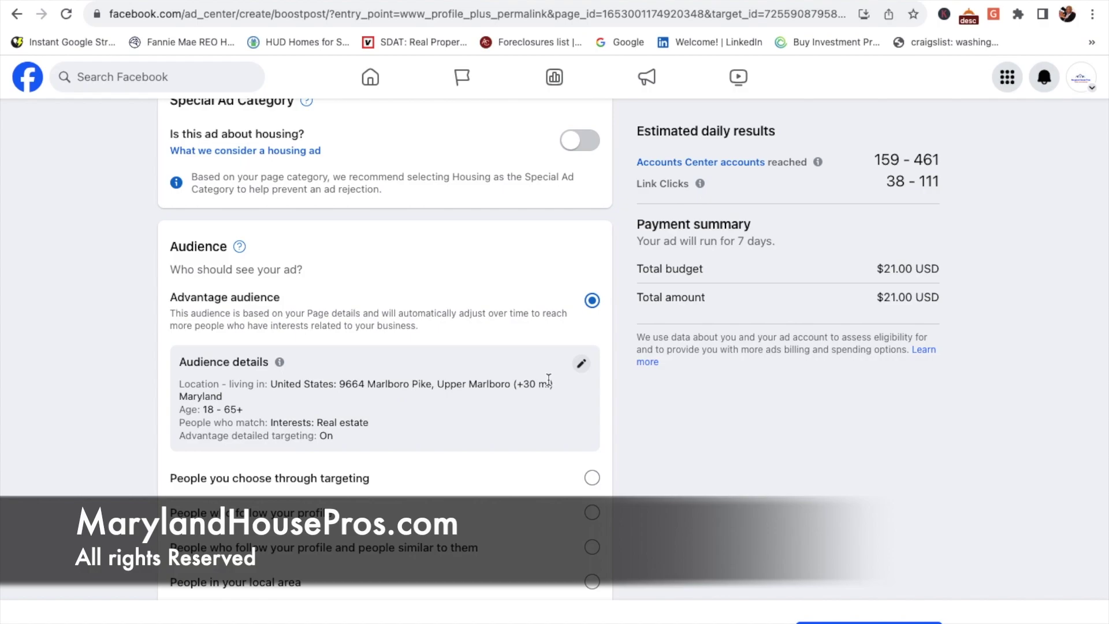
# Step: Replace the Marlboro Pike location with District Heights, Maryland, United States in the audience details
pyautogui.click(581, 363)
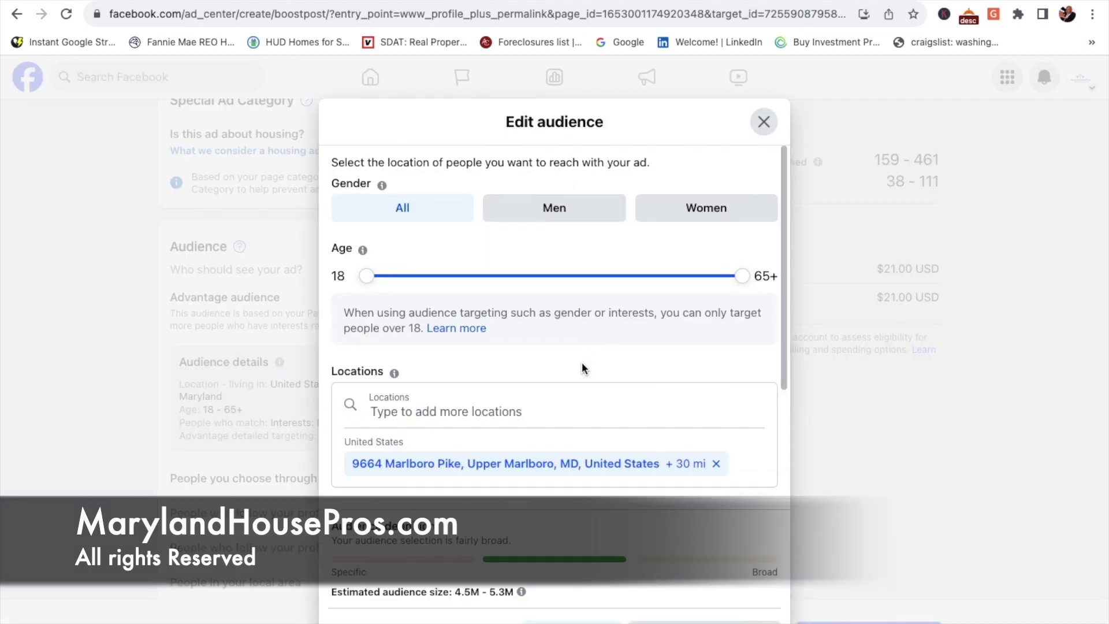
pyautogui.scroll(-3, 582, 358)
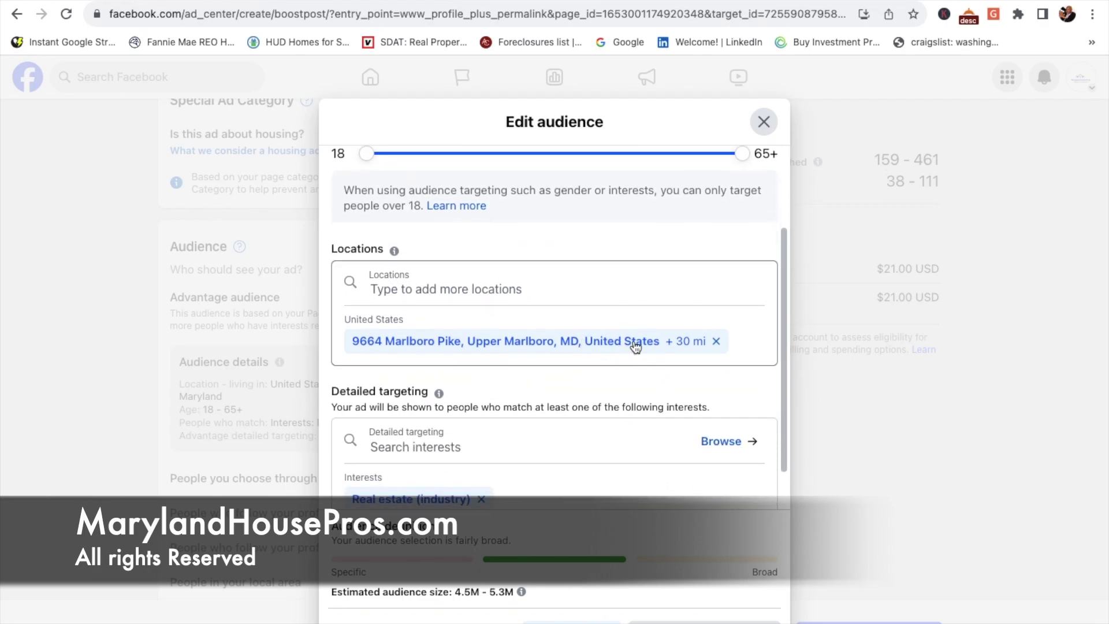
pyautogui.click(715, 341)
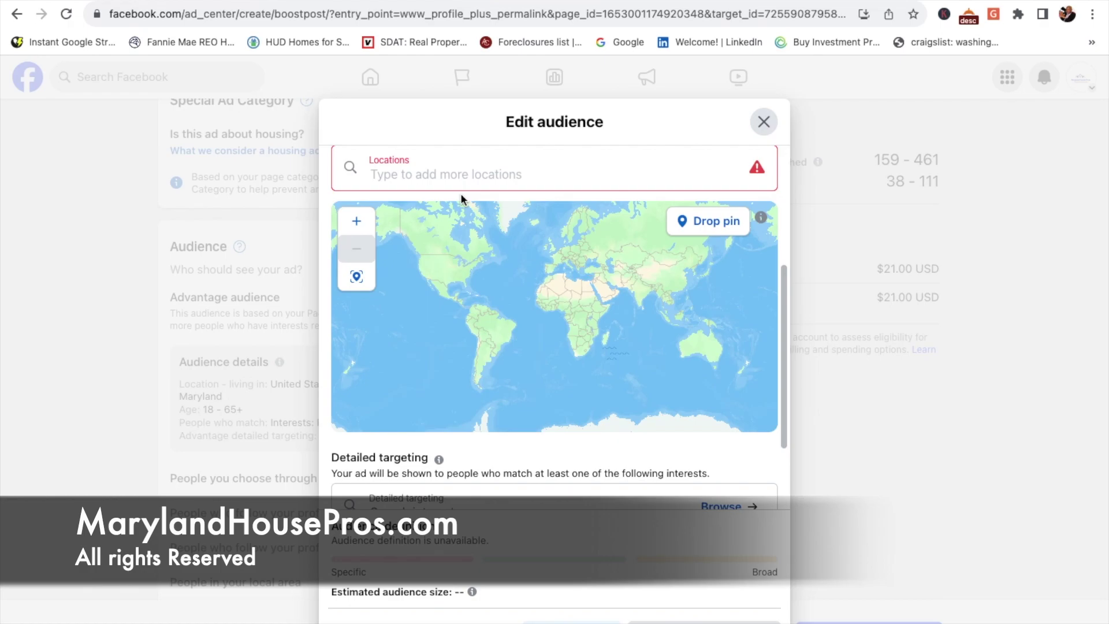
pyautogui.write('District')
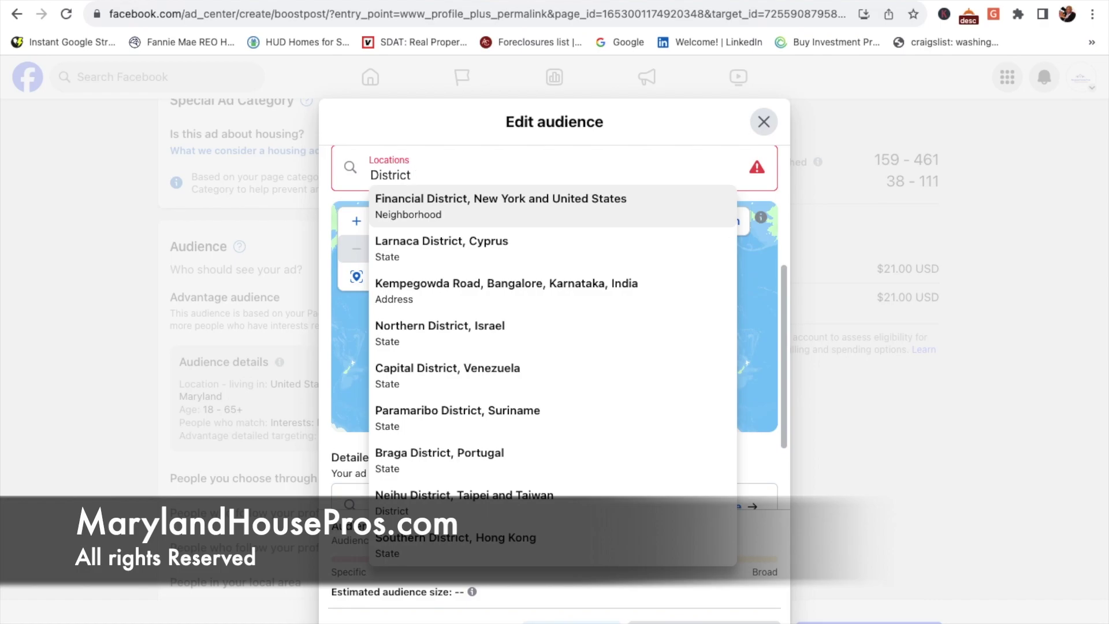
pyautogui.write(' Heights')
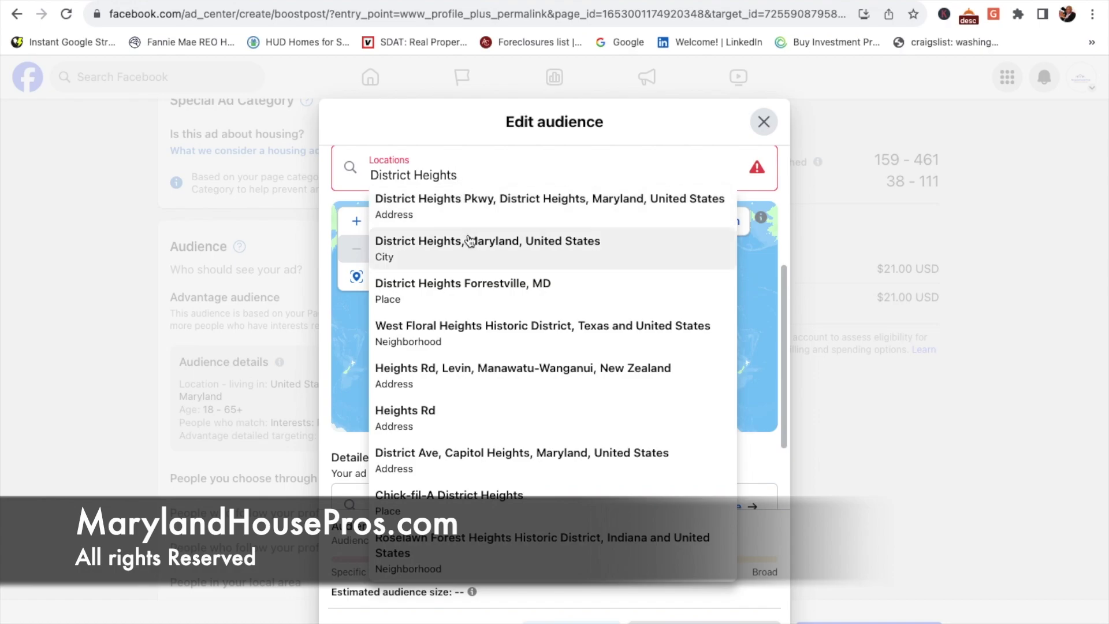
pyautogui.click(469, 240)
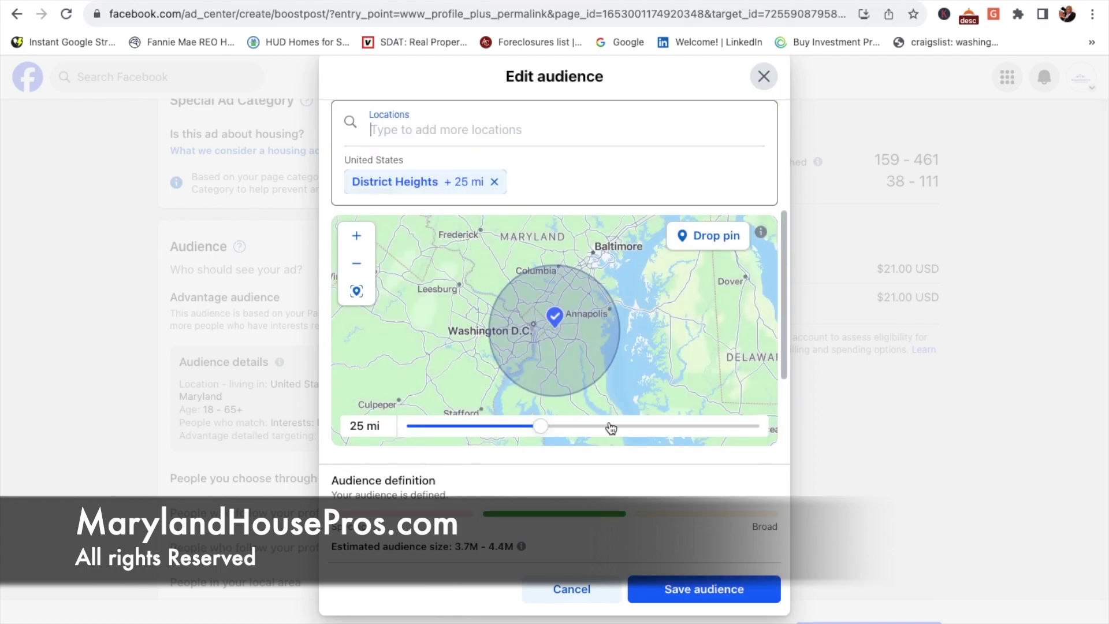
# Step: Reduce the District Heights radius slider to 10 mi and scroll to Detailed targeting
pyautogui.click(532, 432)
pyautogui.moveTo(532, 431); pyautogui.dragTo(406, 425)
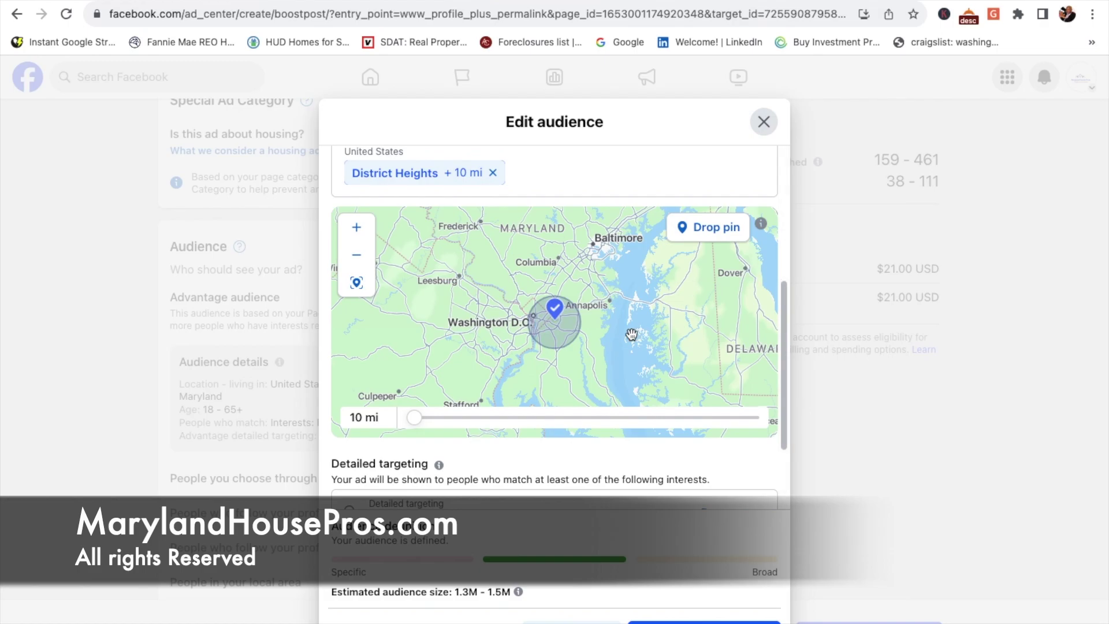
pyautogui.scroll(-5, 632, 333)
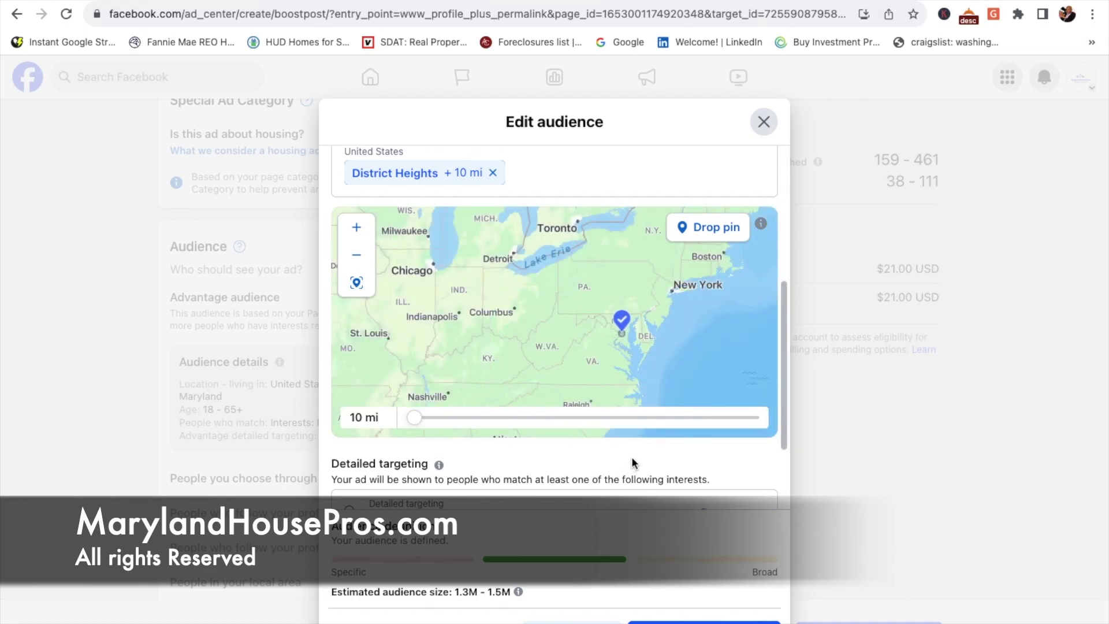
pyautogui.scroll(-3, 632, 462)
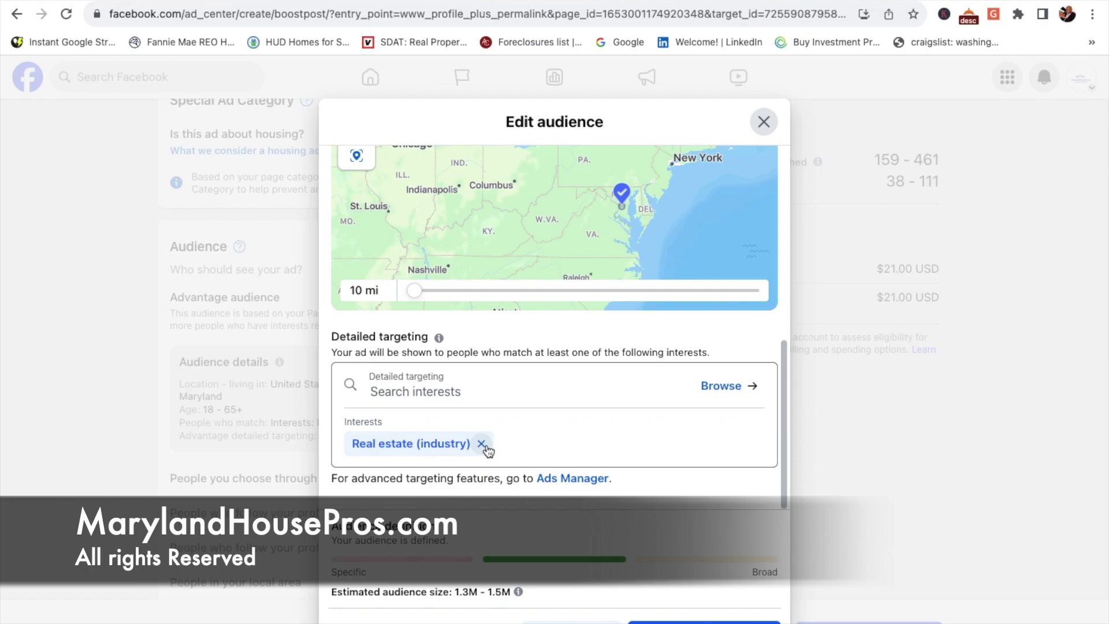
pyautogui.click(459, 398)
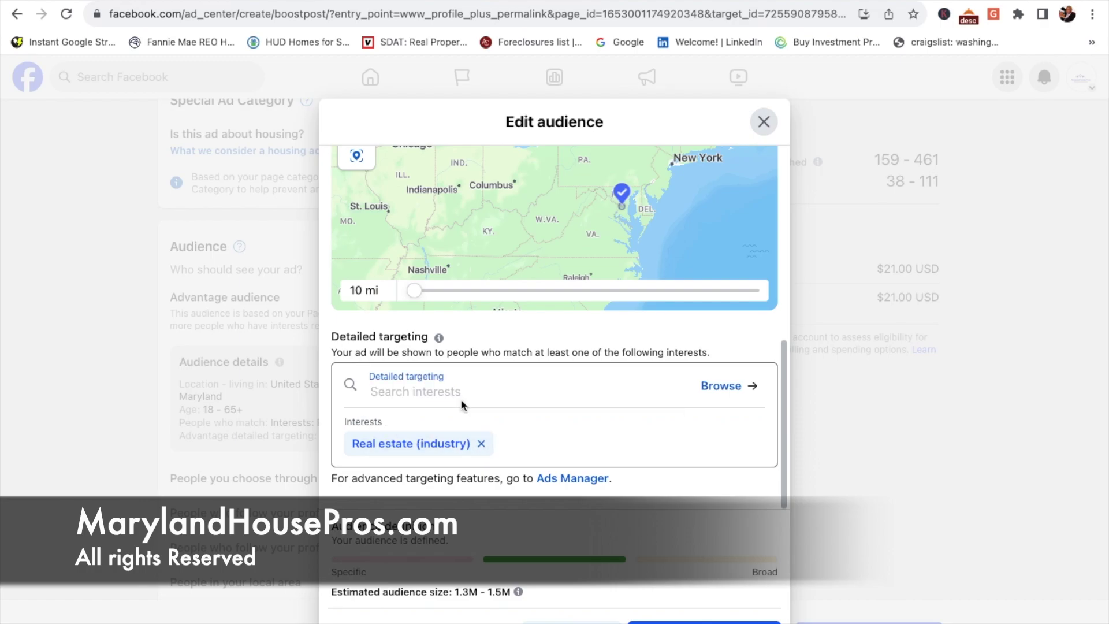
pyautogui.write('mor')
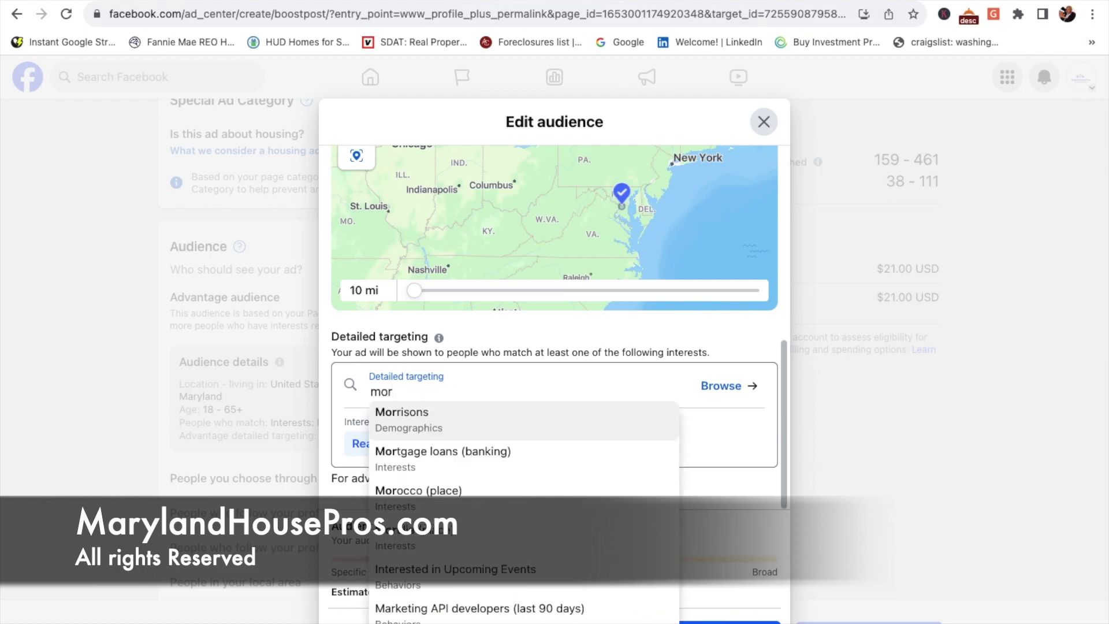
pyautogui.click(415, 450)
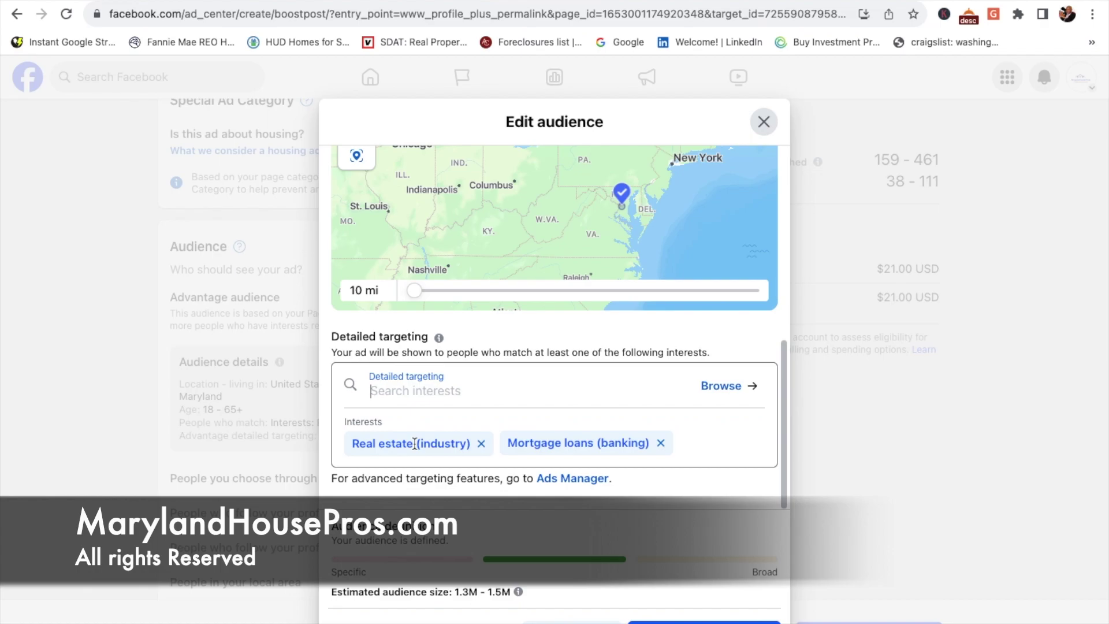
pyautogui.write('fore')
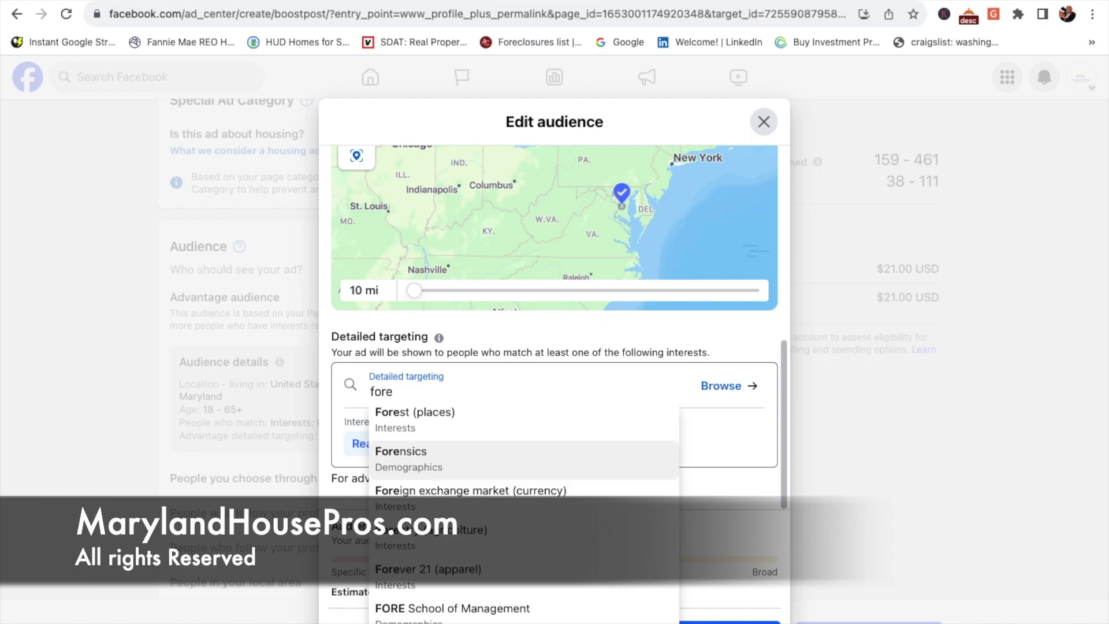
pyautogui.write('c')
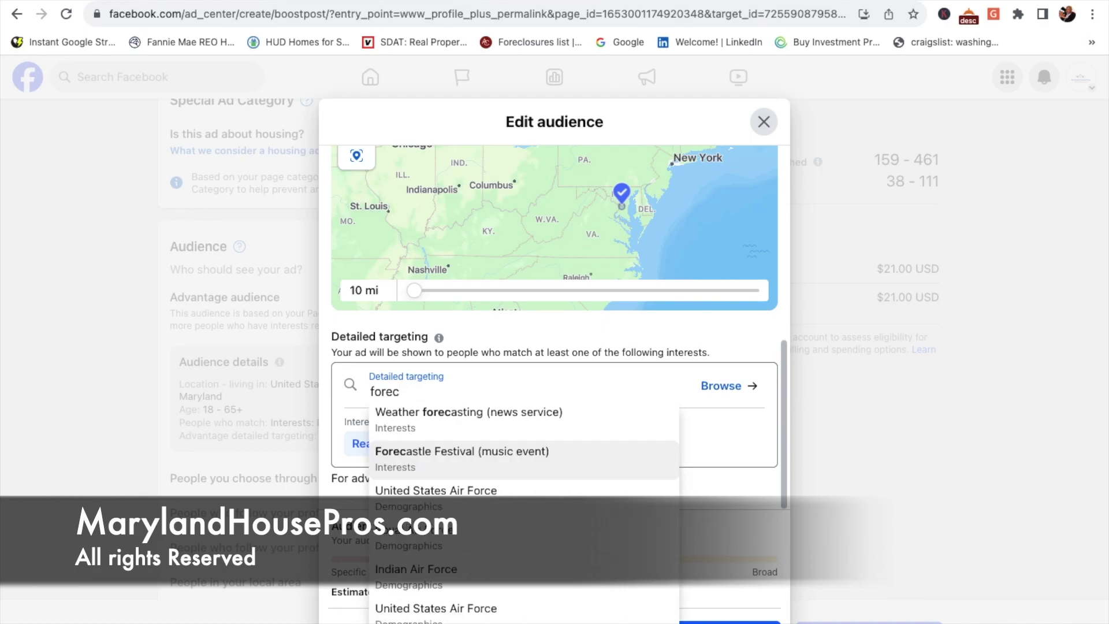
pyautogui.write('losure')
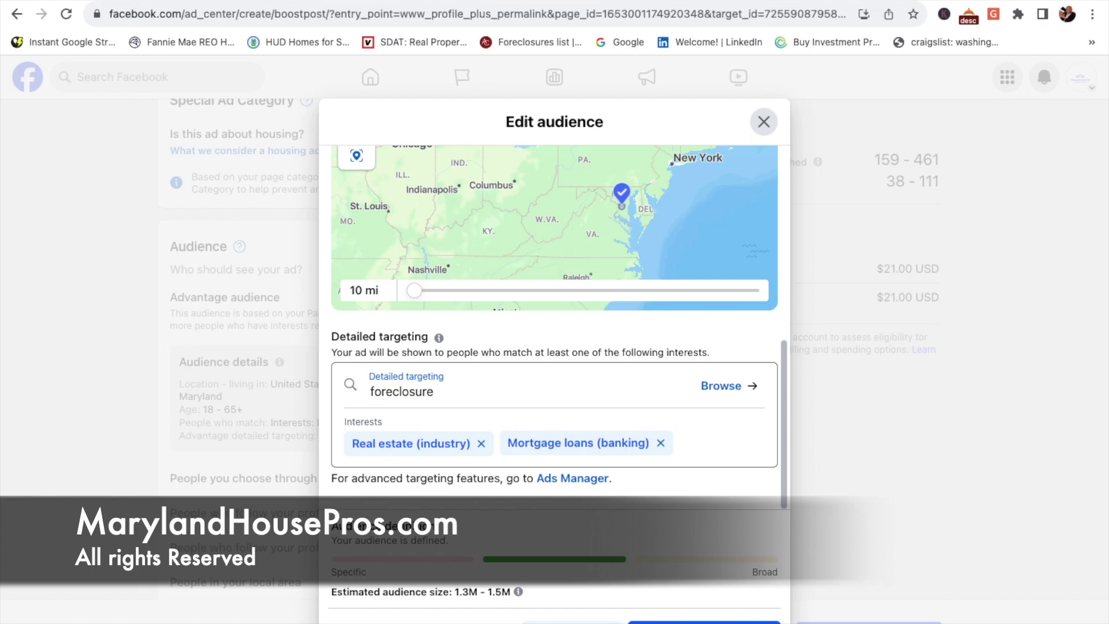
pyautogui.press('BackSpace')
pyautogui.press('BackSpace')
pyautogui.press('BackSpace')
pyautogui.press('BackSpace')
pyautogui.press('BackSpace')
pyautogui.press('BackSpace')
pyautogui.press('BackSpace')
pyautogui.press('BackSpace')
pyautogui.press('BackSpace')
pyautogui.press('BackSpace')
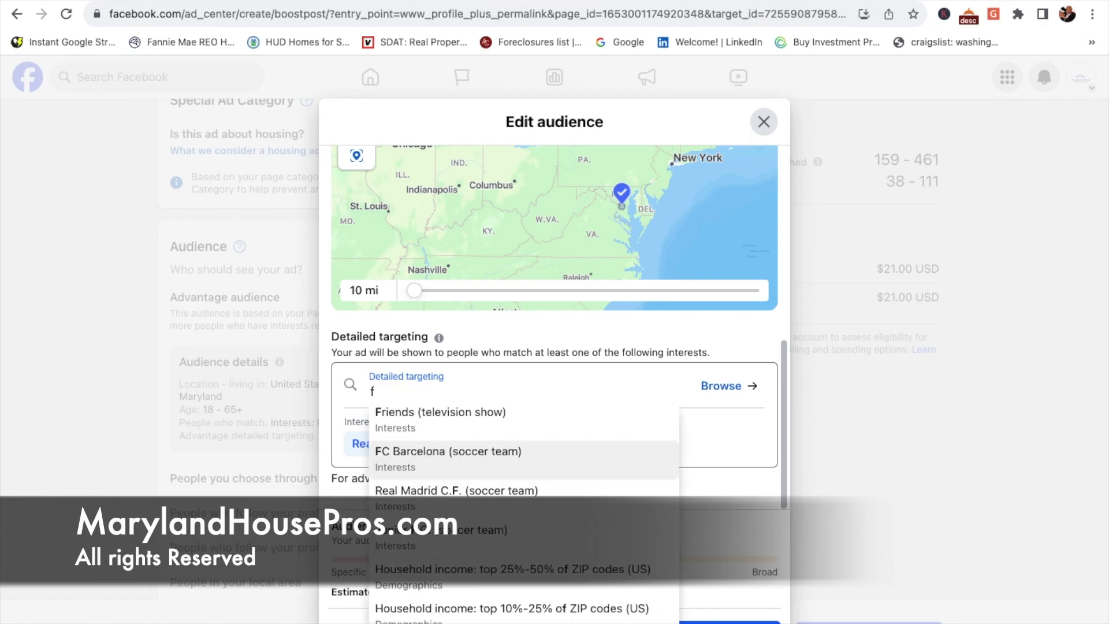
pyautogui.press('BackSpace')
pyautogui.write('pro')
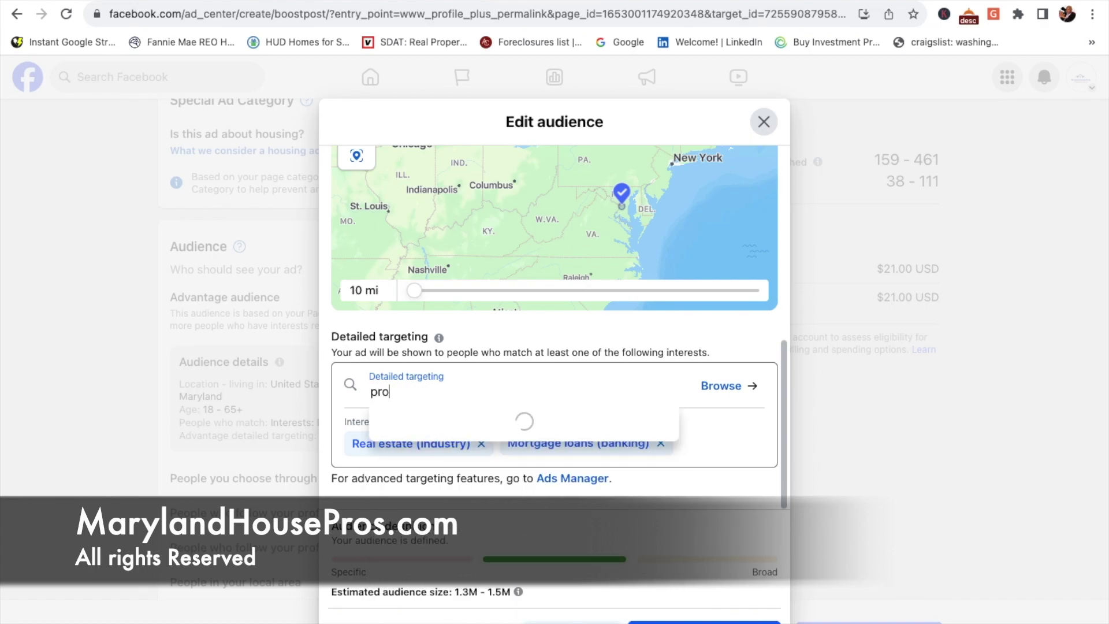
pyautogui.write('bate')
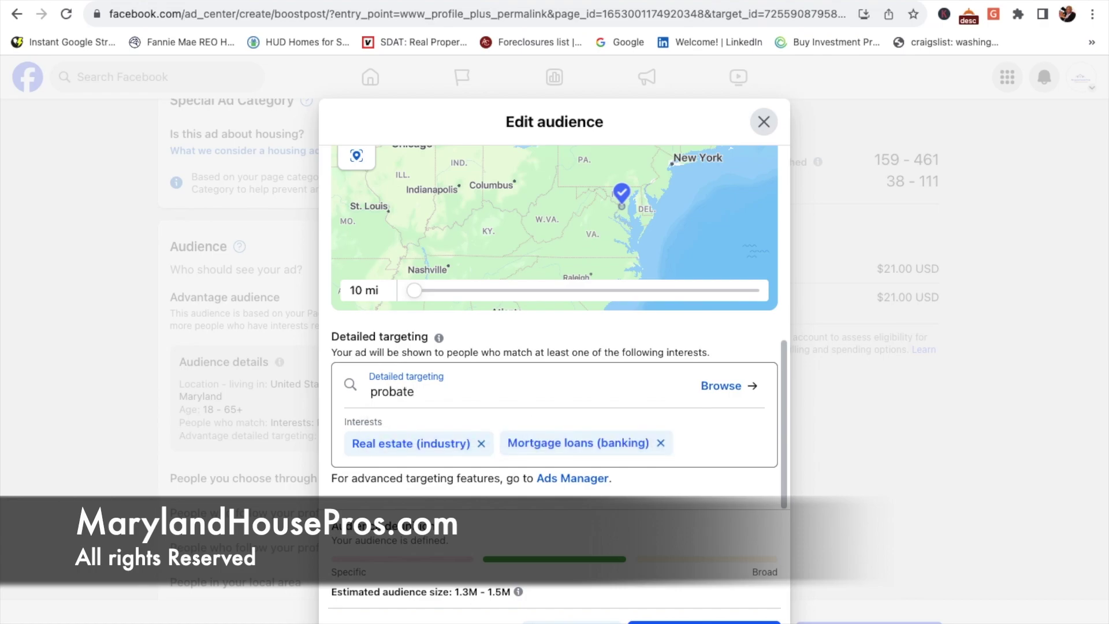
pyautogui.press('BackSpace')
pyautogui.press('BackSpace')
pyautogui.press('BackSpace')
pyautogui.press('BackSpace')
pyautogui.press('BackSpace')
pyautogui.press('BackSpace')
pyautogui.press('BackSpace')
pyautogui.write('divorce')
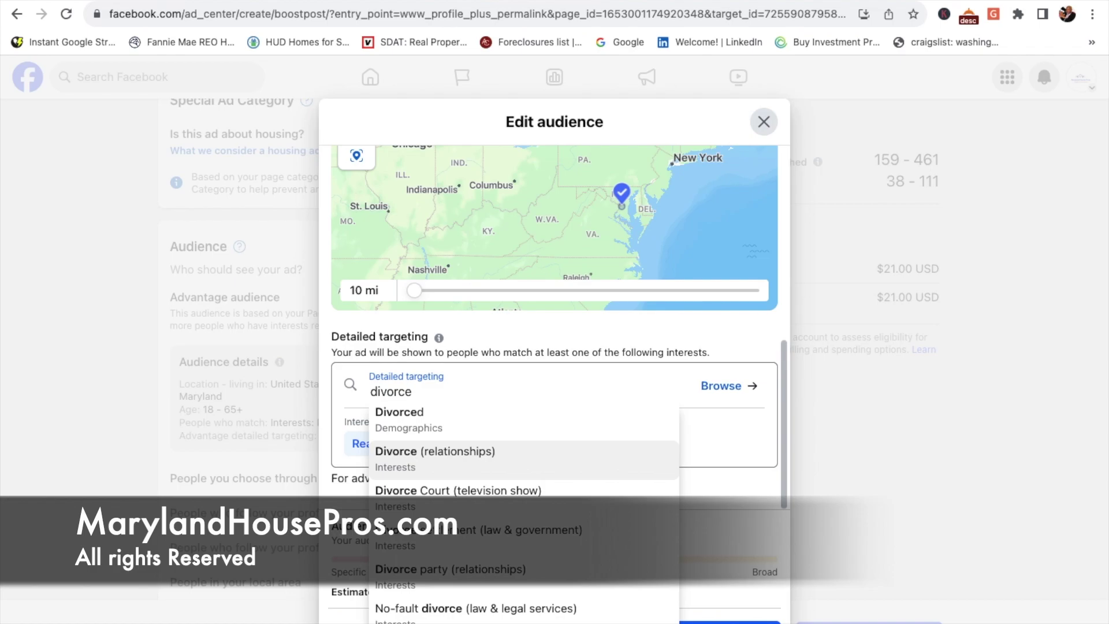
pyautogui.click(437, 469)
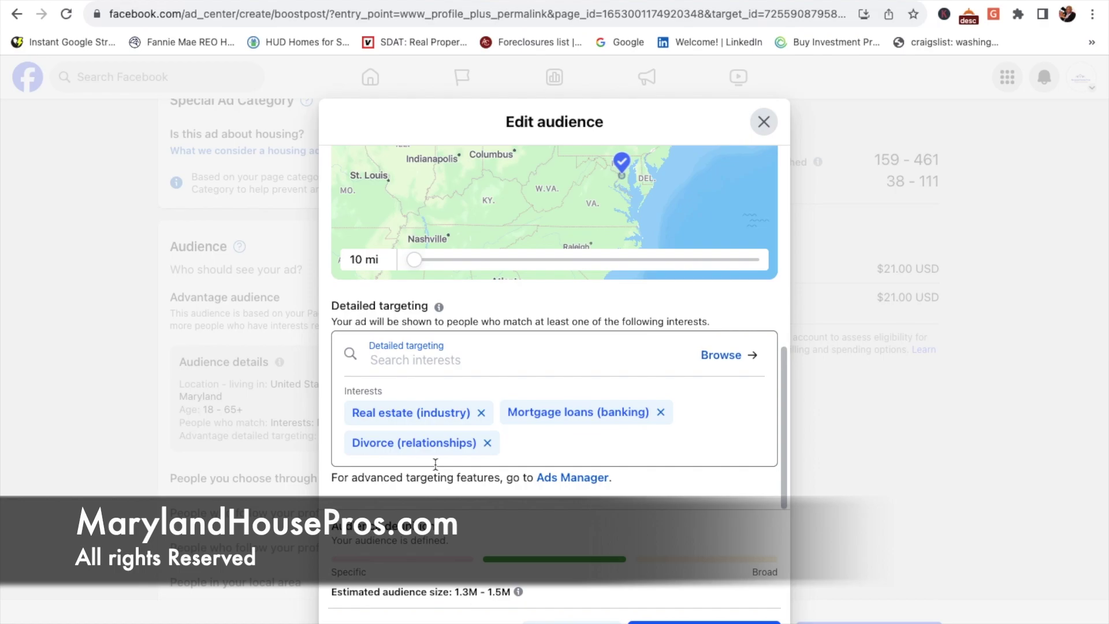
pyautogui.write('tax')
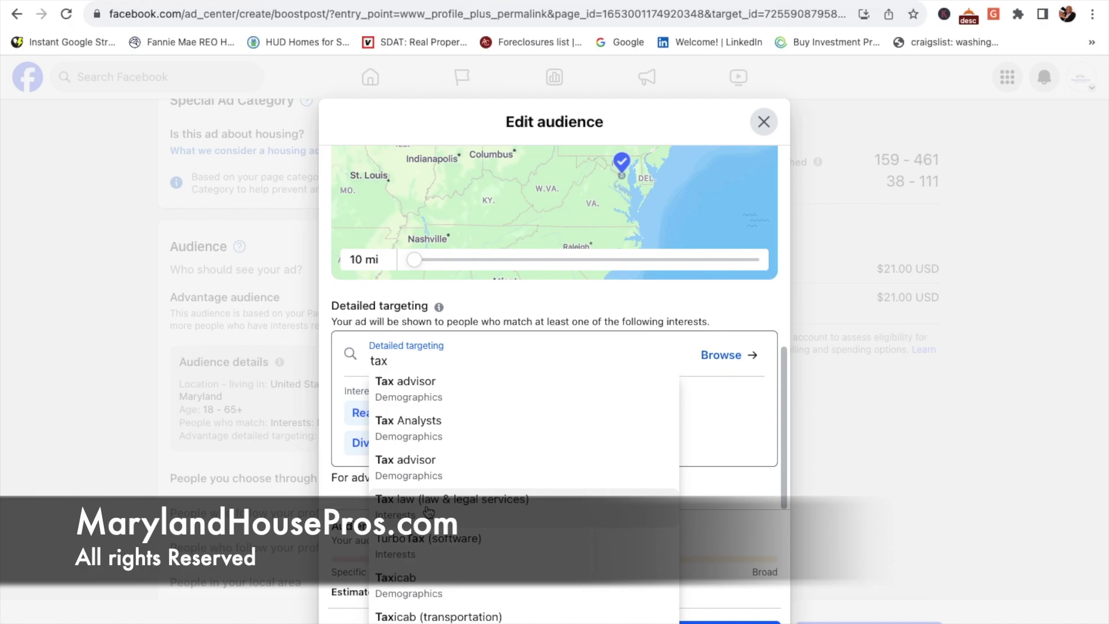
pyautogui.click(408, 385)
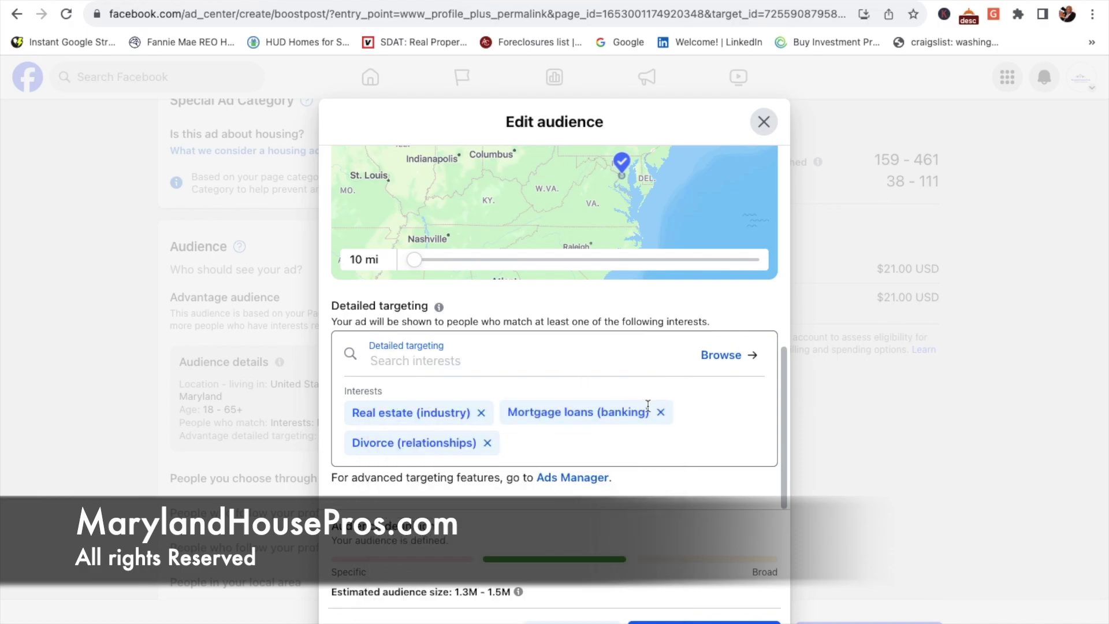
pyautogui.click(660, 412)
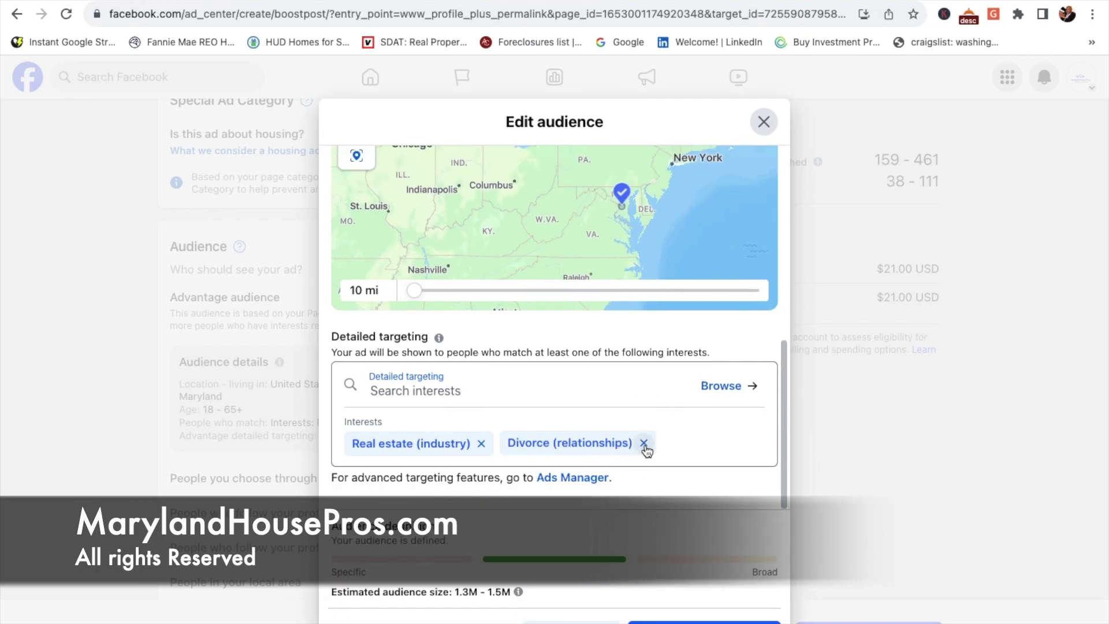
pyautogui.click(643, 443)
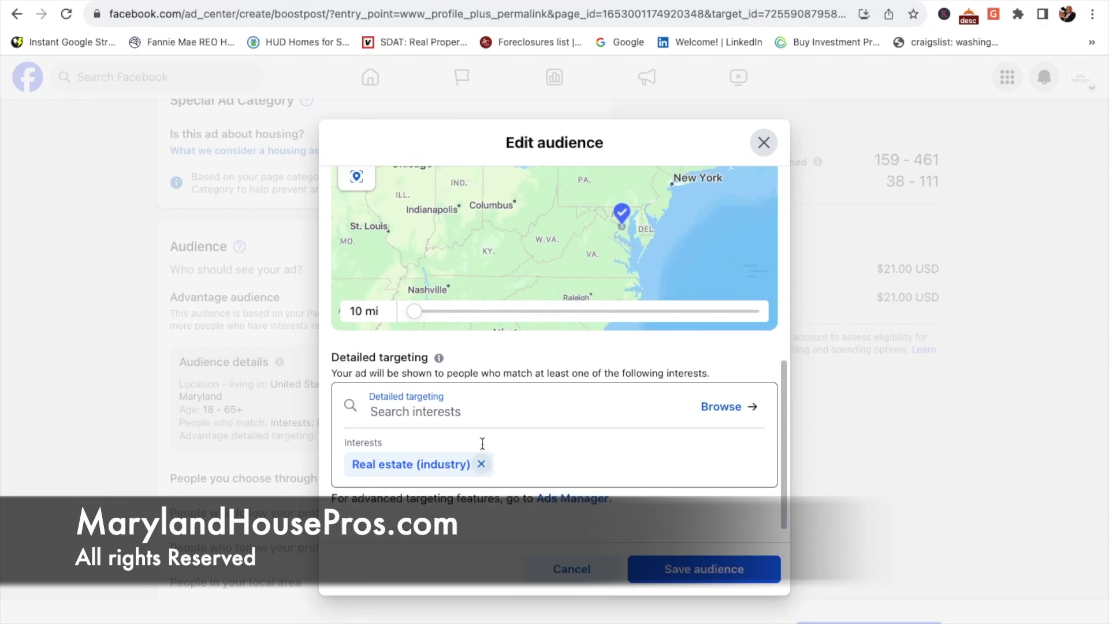
# Step: Remove the Real estate (industry) interest and save the edited audience
pyautogui.click(481, 463)
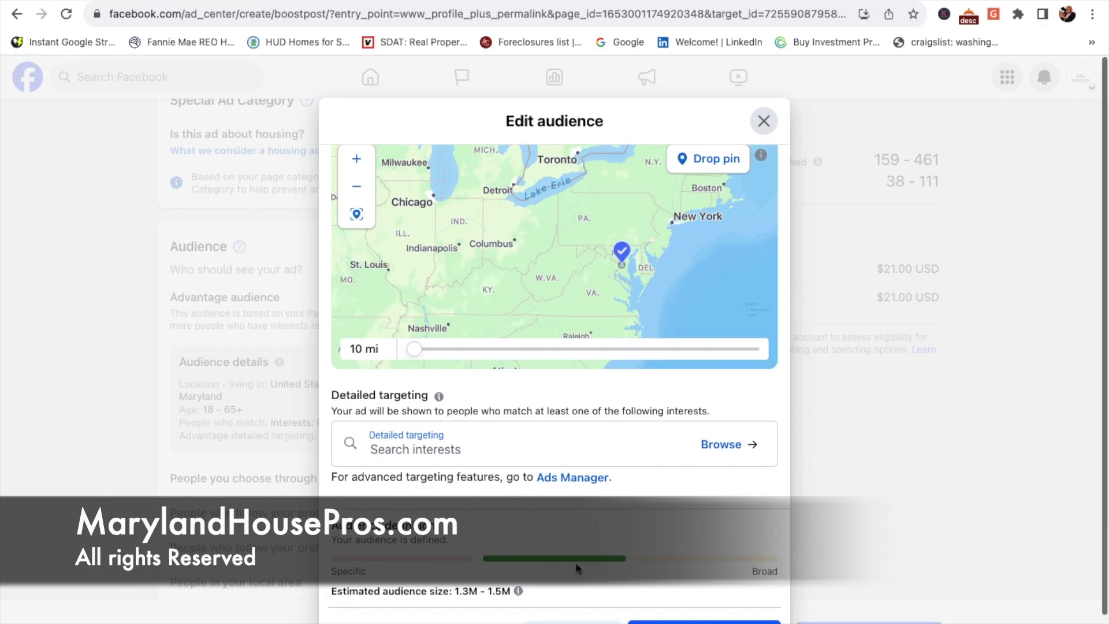
pyautogui.scroll(-2, 575, 562)
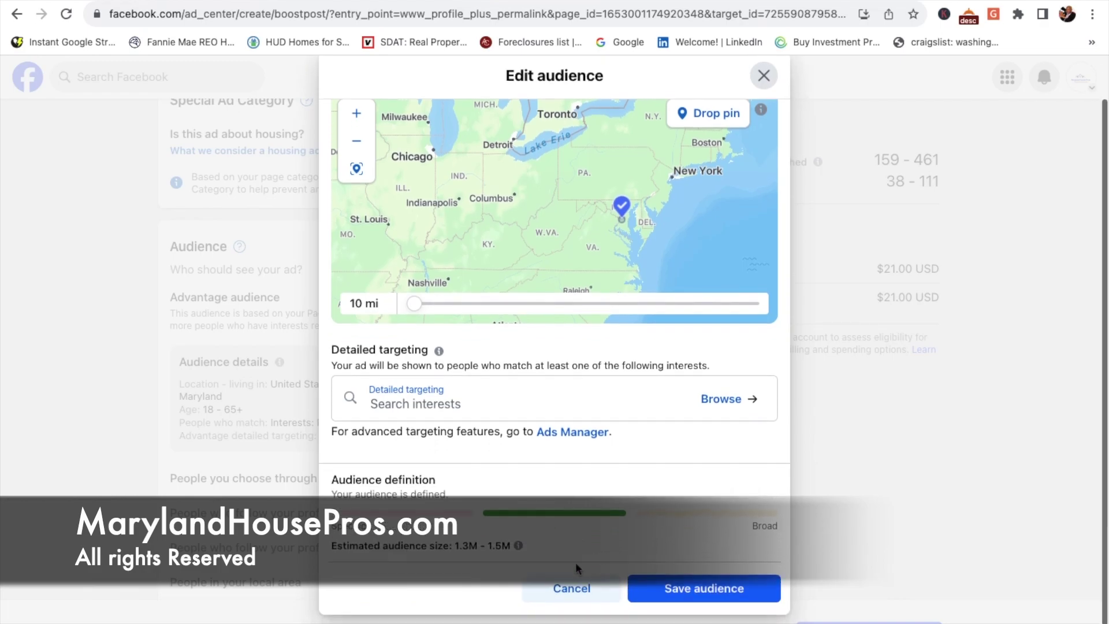
pyautogui.click(674, 592)
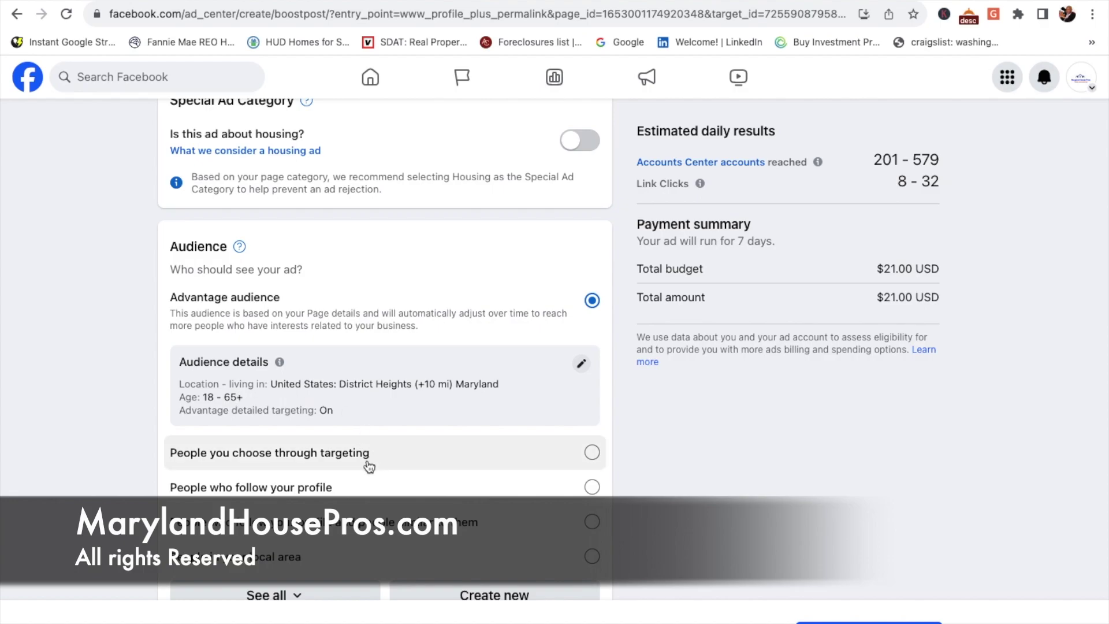
pyautogui.scroll(-1, 418, 478)
pyautogui.scroll(-2, 418, 478)
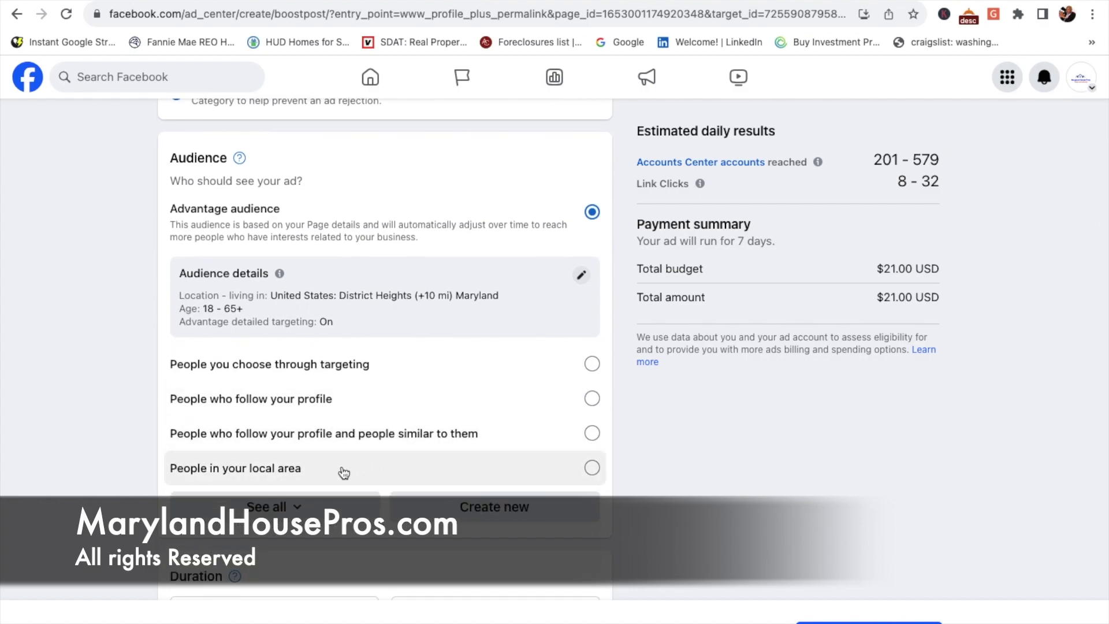
pyautogui.scroll(-2, 343, 472)
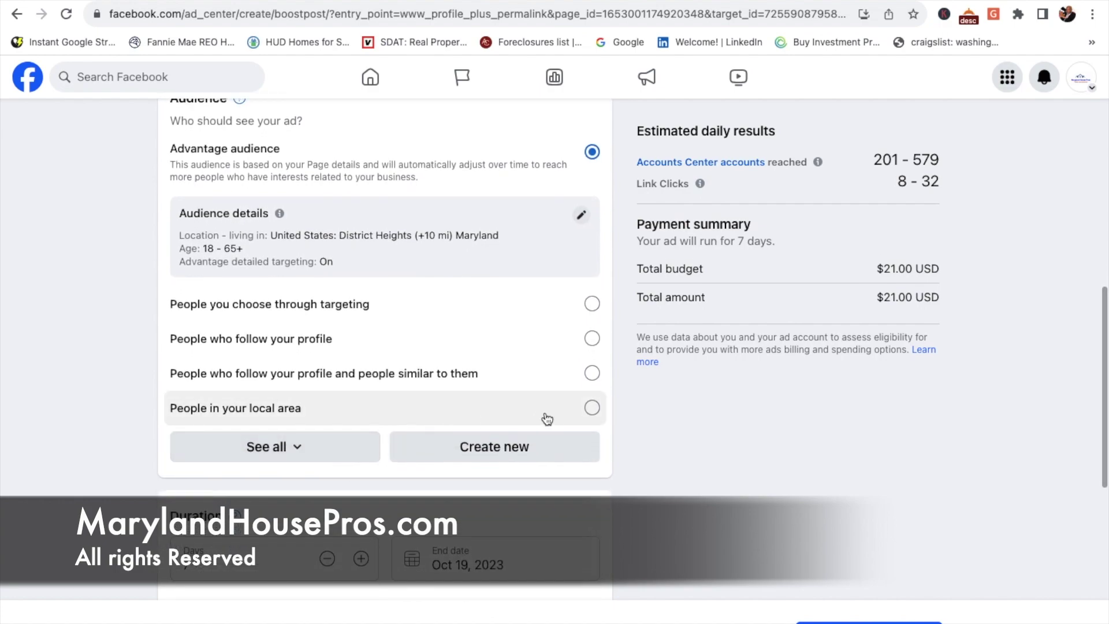
pyautogui.scroll(-1, 436, 367)
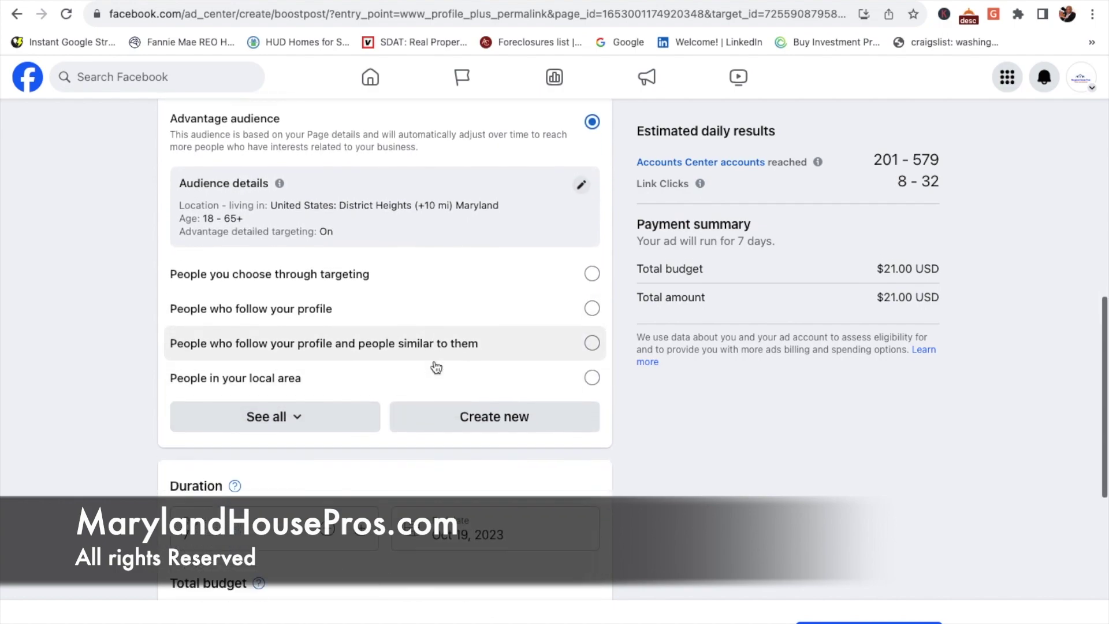
pyautogui.scroll(-6, 436, 367)
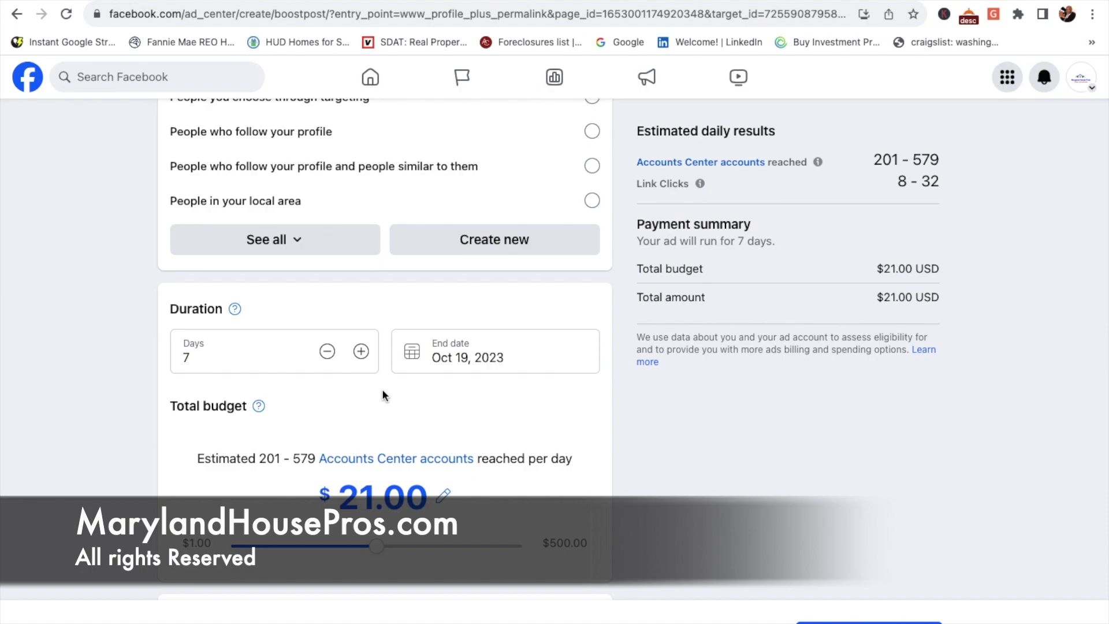
pyautogui.scroll(-2, 383, 396)
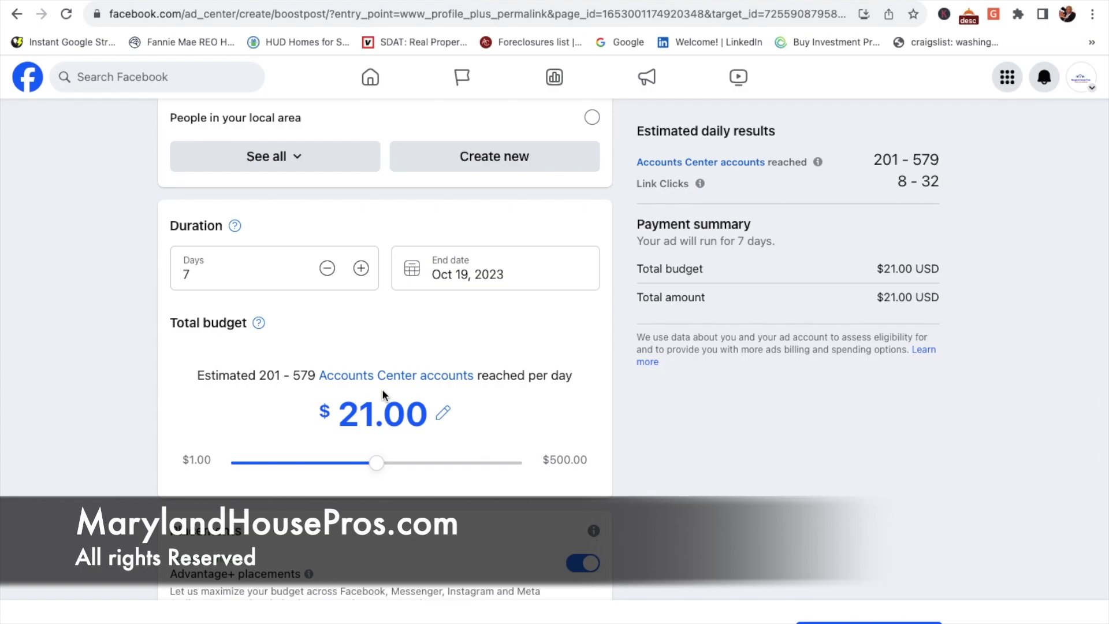
pyautogui.scroll(-5, 391, 327)
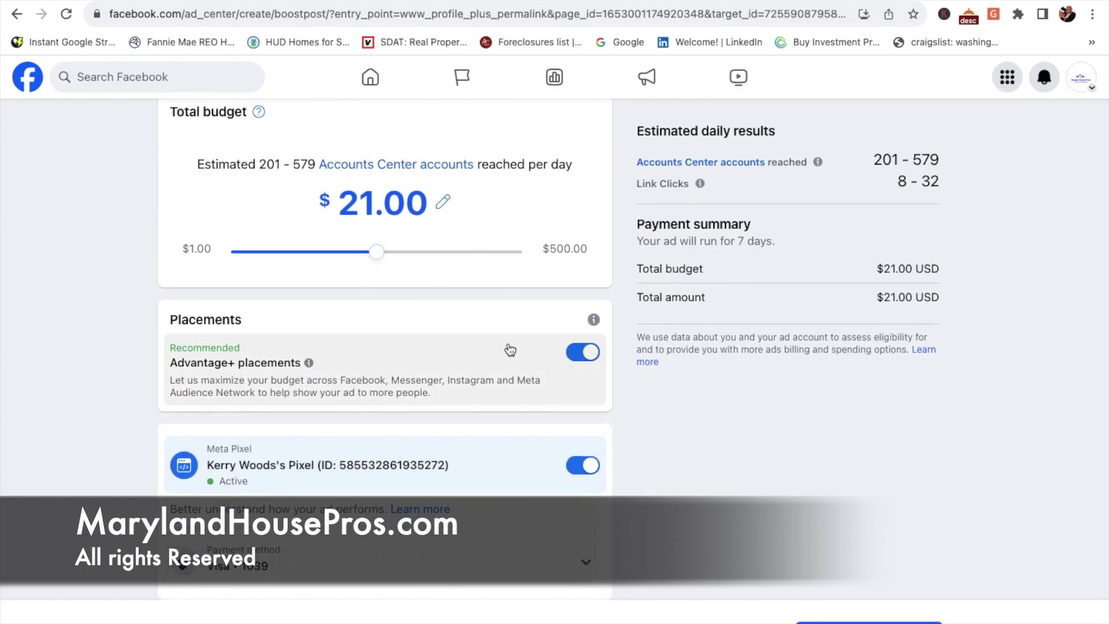
pyautogui.scroll(5, 502, 417)
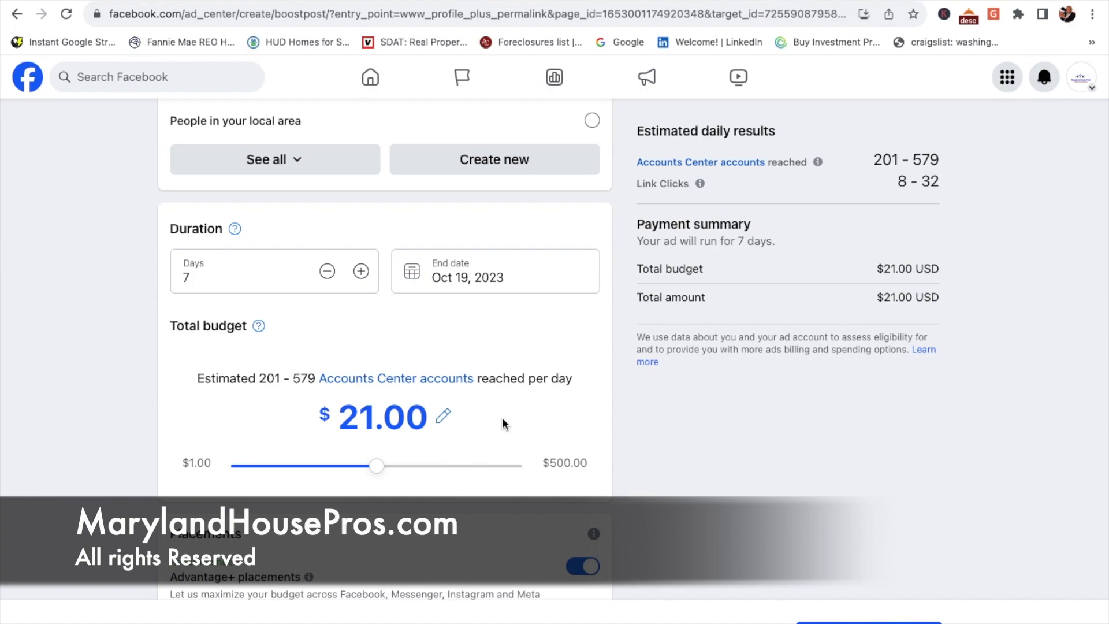
pyautogui.scroll(-5, 503, 423)
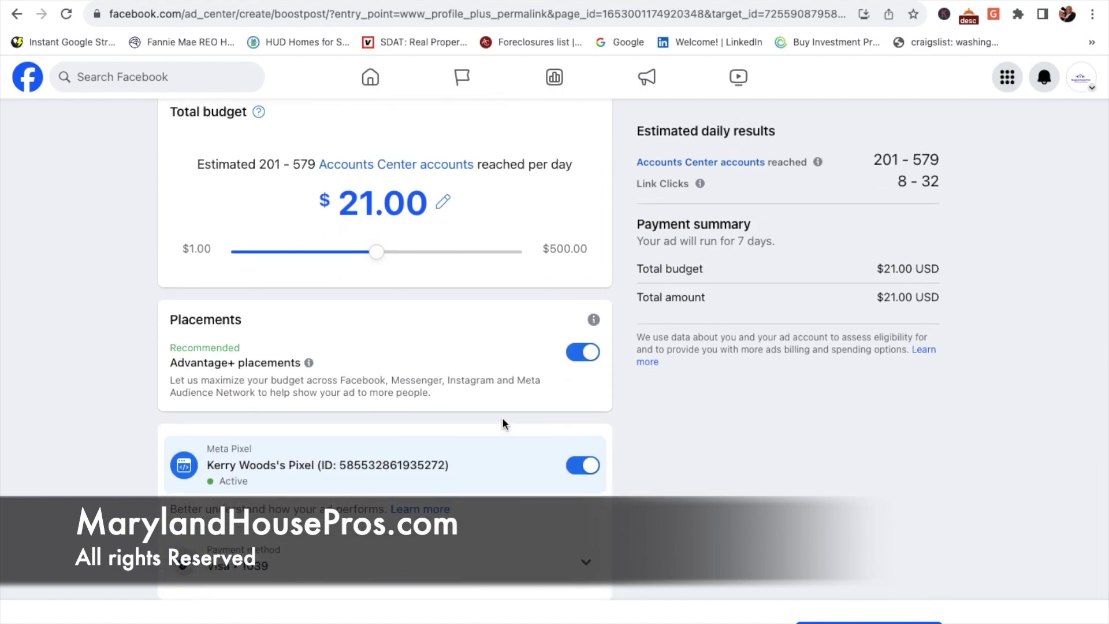
pyautogui.scroll(7, 503, 423)
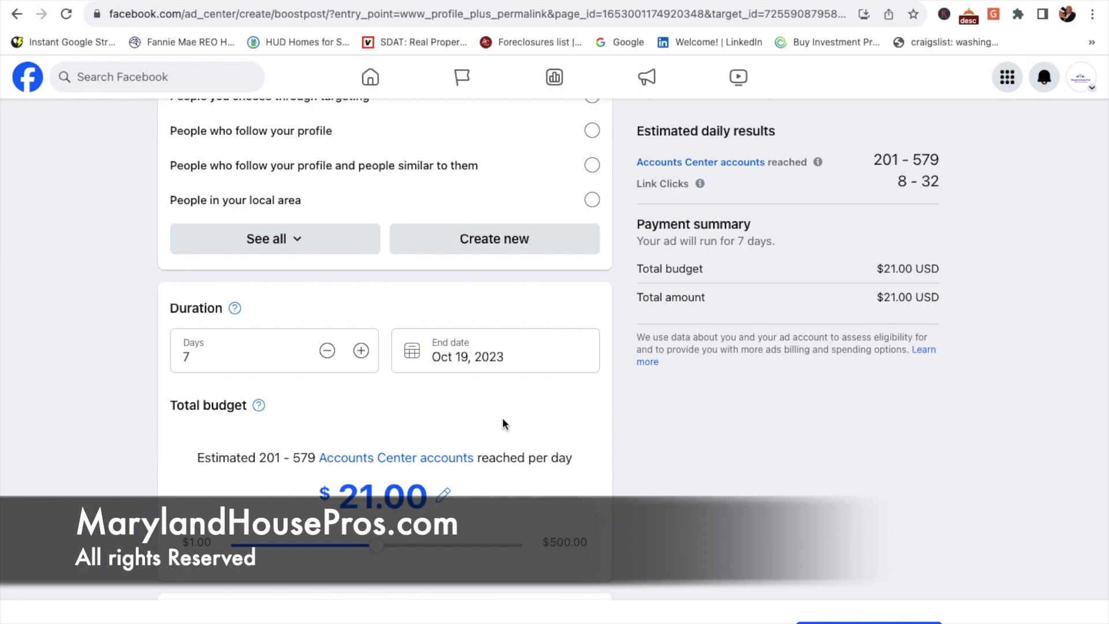
pyautogui.scroll(8, 502, 423)
pyautogui.scroll(5, 502, 423)
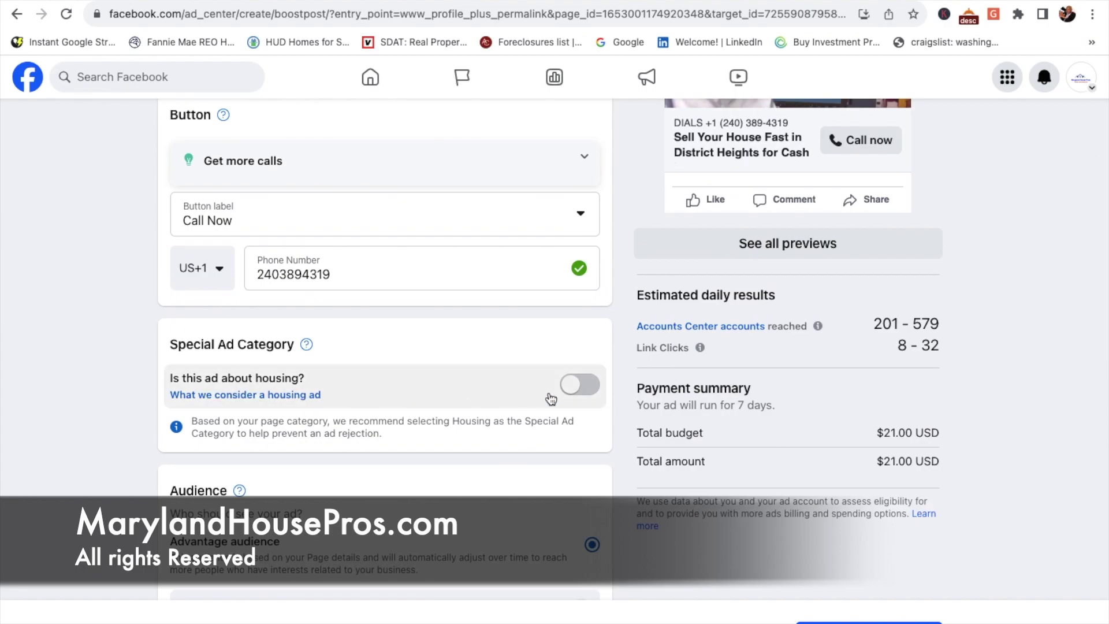
# Step: Turn on 'Is this ad about housing?' and confirm Housing is the selected ad category
pyautogui.click(590, 385)
pyautogui.scroll(-4, 589, 390)
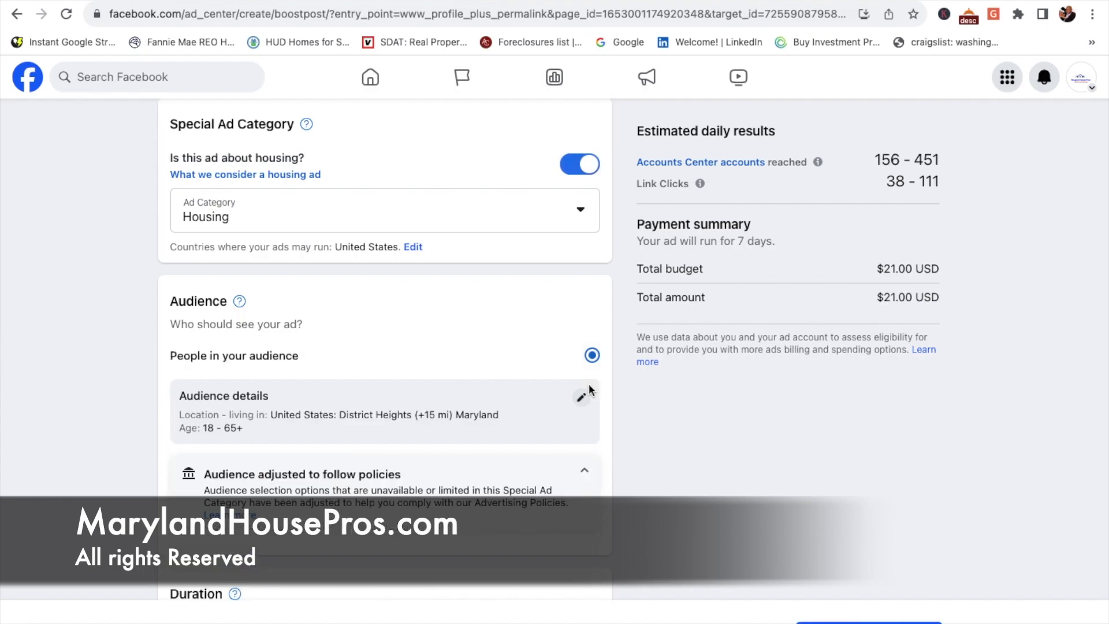
pyautogui.click(579, 212)
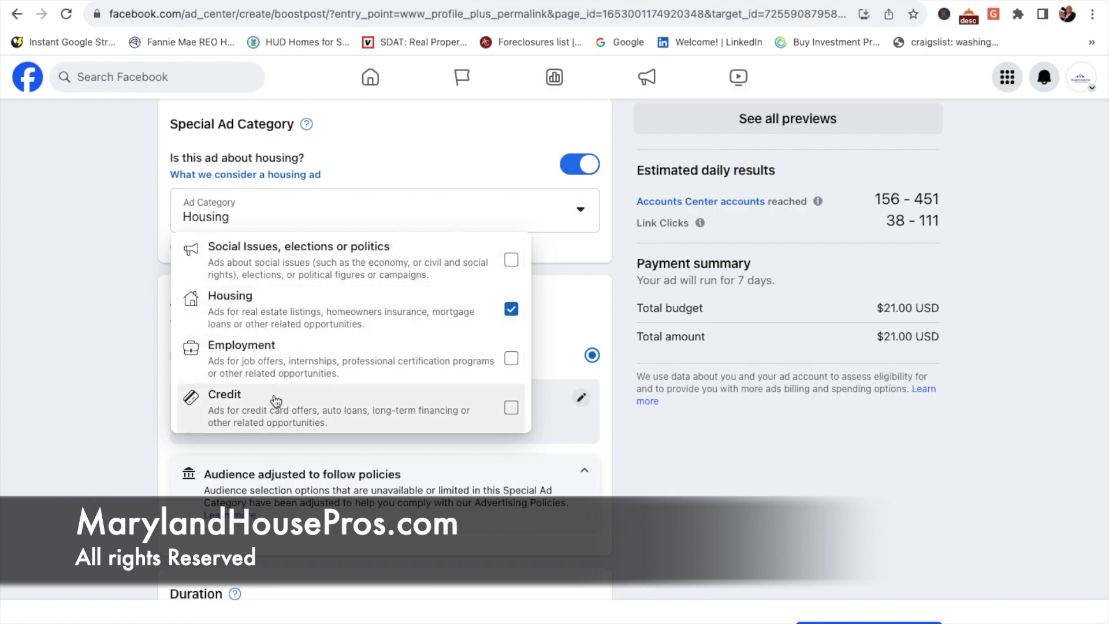
pyautogui.scroll(-1, 280, 399)
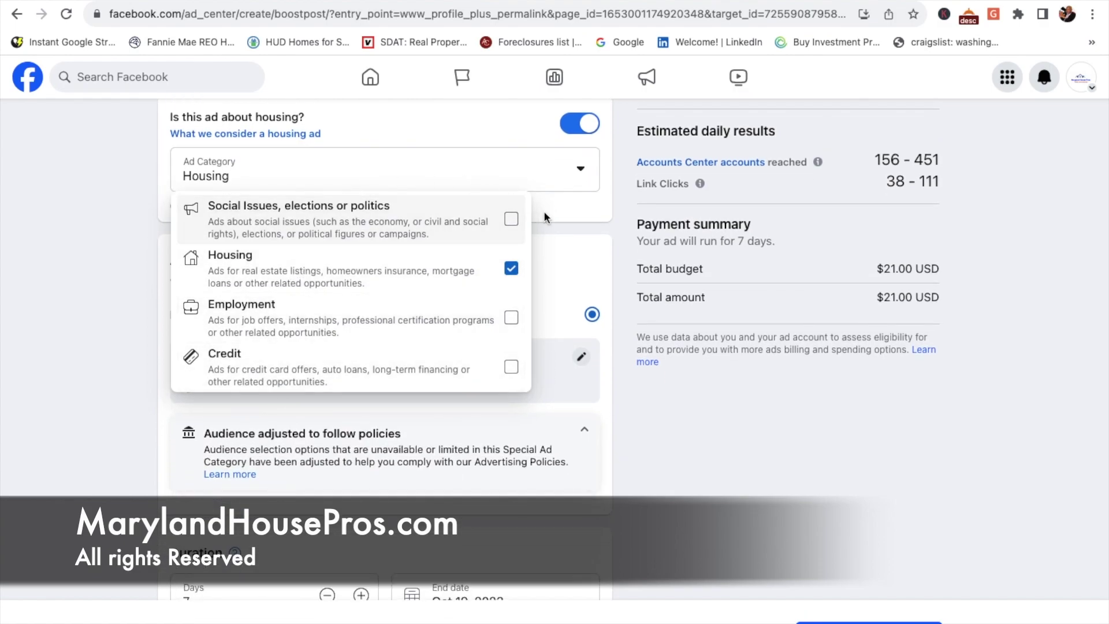
pyautogui.click(578, 207)
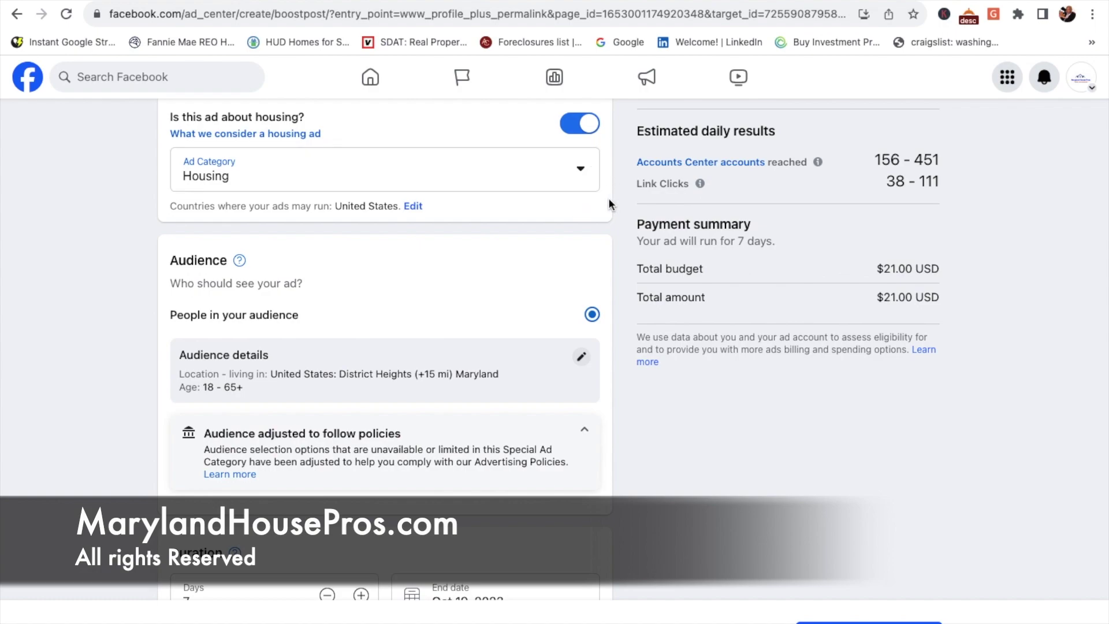
# Step: Reopen the Ad Category list to verify Housing stays checked, then review the boost form
pyautogui.scroll(2, 609, 204)
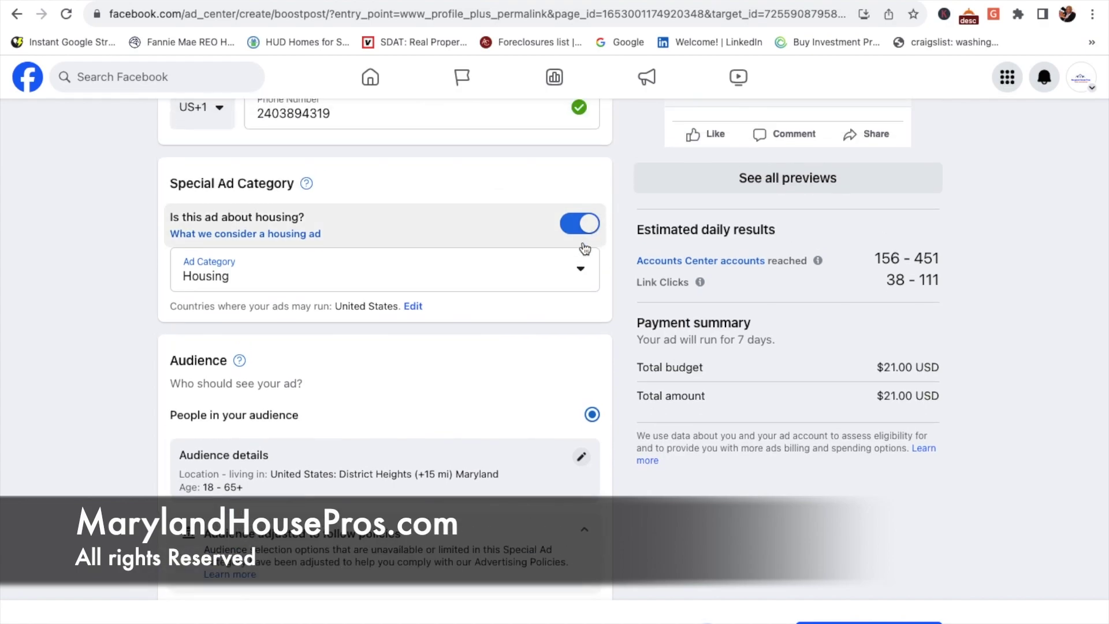
pyautogui.click(582, 271)
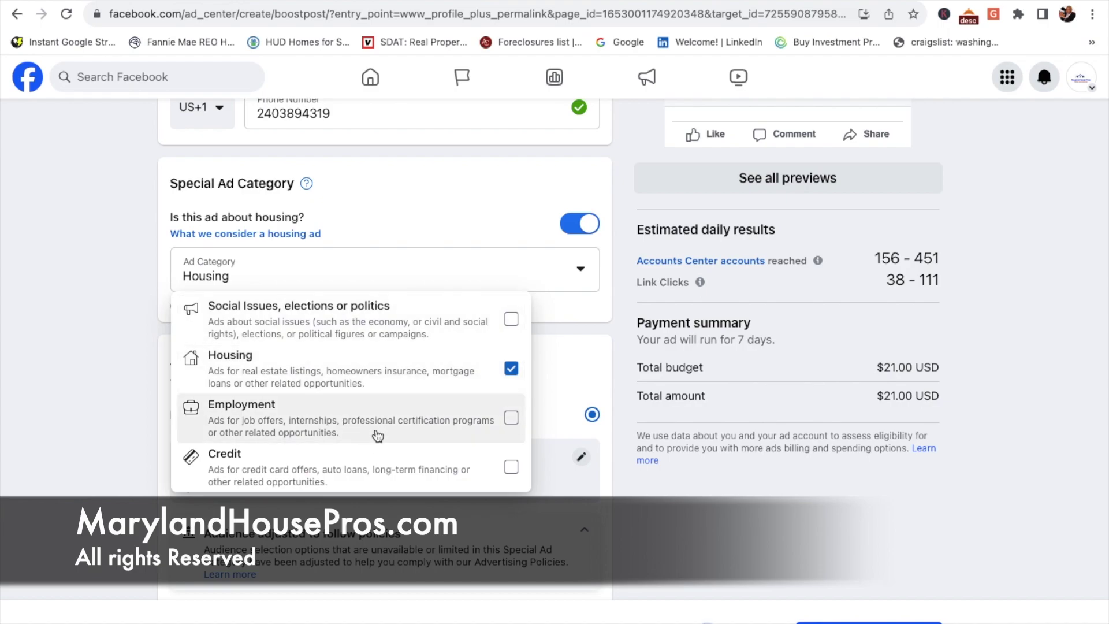
pyautogui.click(616, 301)
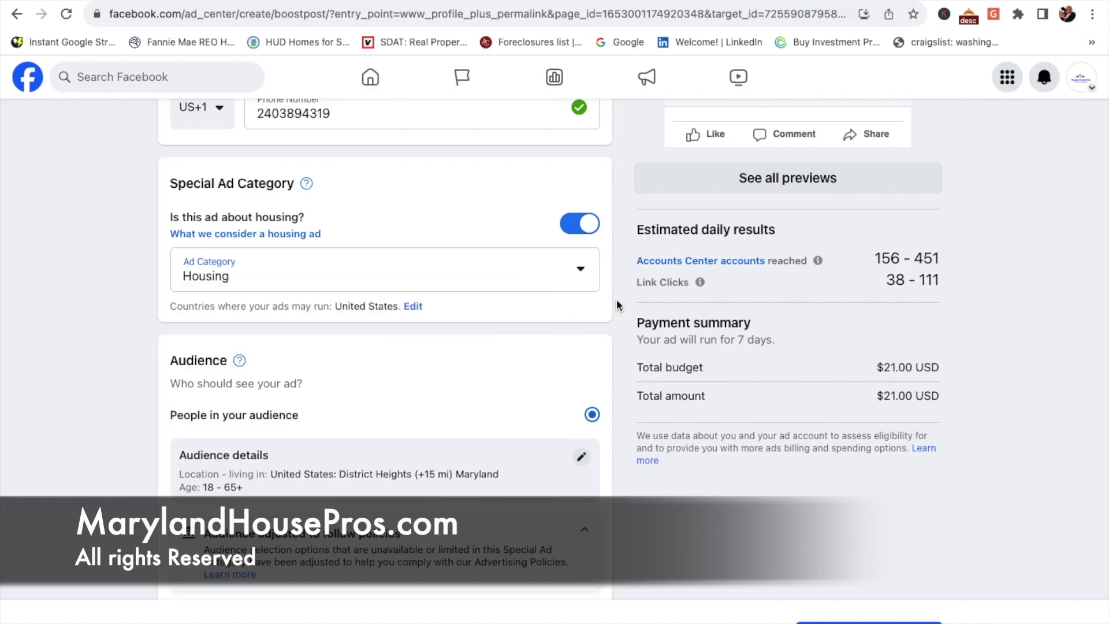
pyautogui.scroll(3, 616, 302)
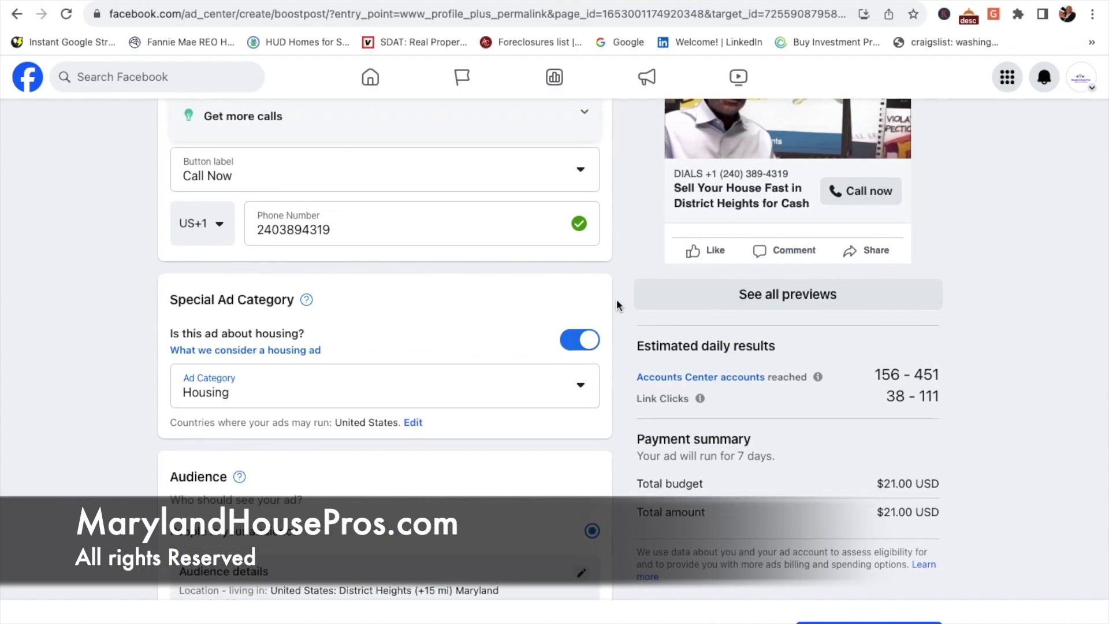
pyautogui.scroll(3, 616, 301)
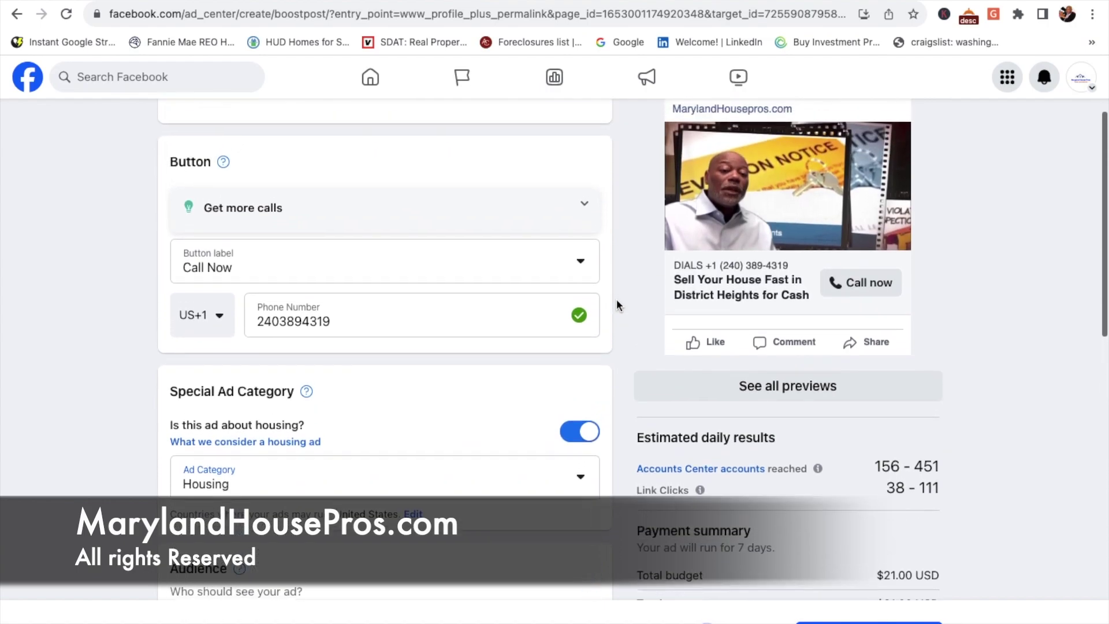
pyautogui.scroll(-3, 616, 299)
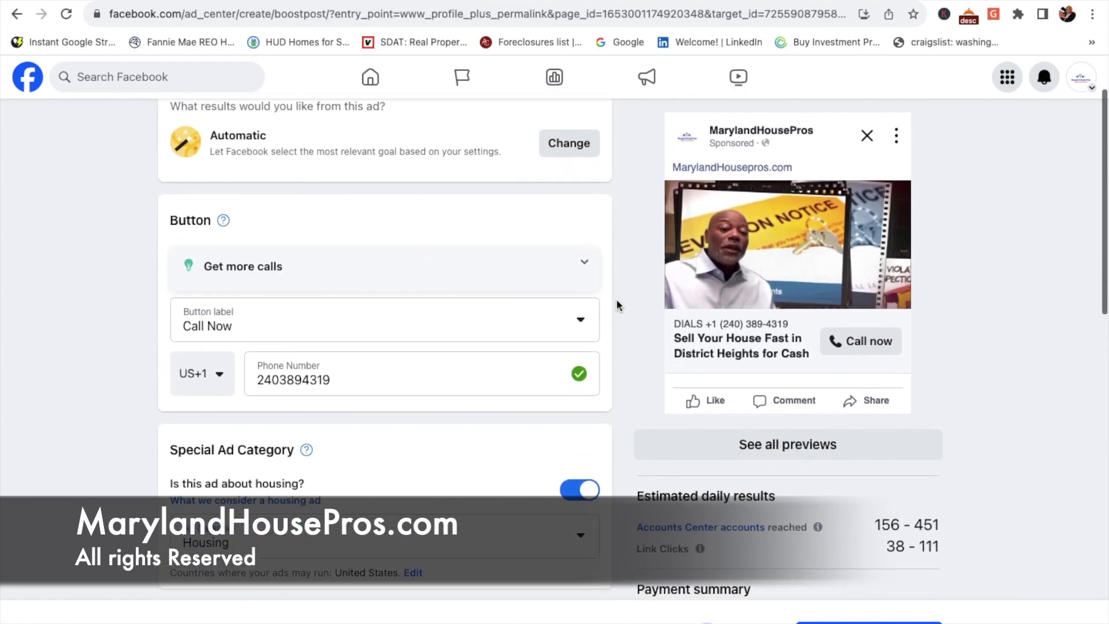
pyautogui.scroll(-5, 616, 299)
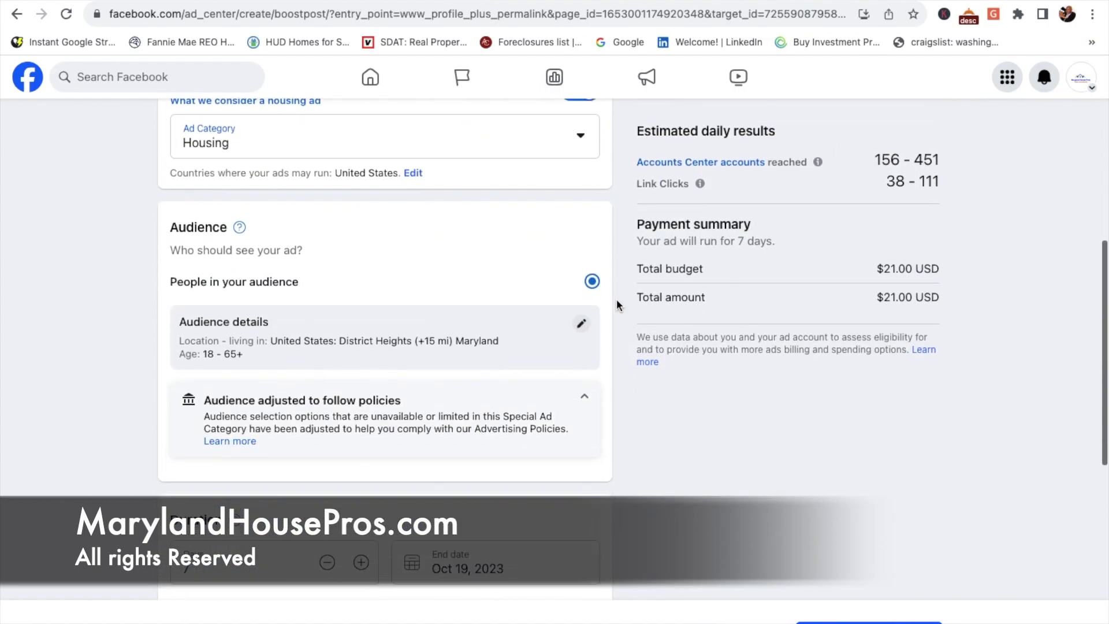
pyautogui.scroll(-3, 615, 299)
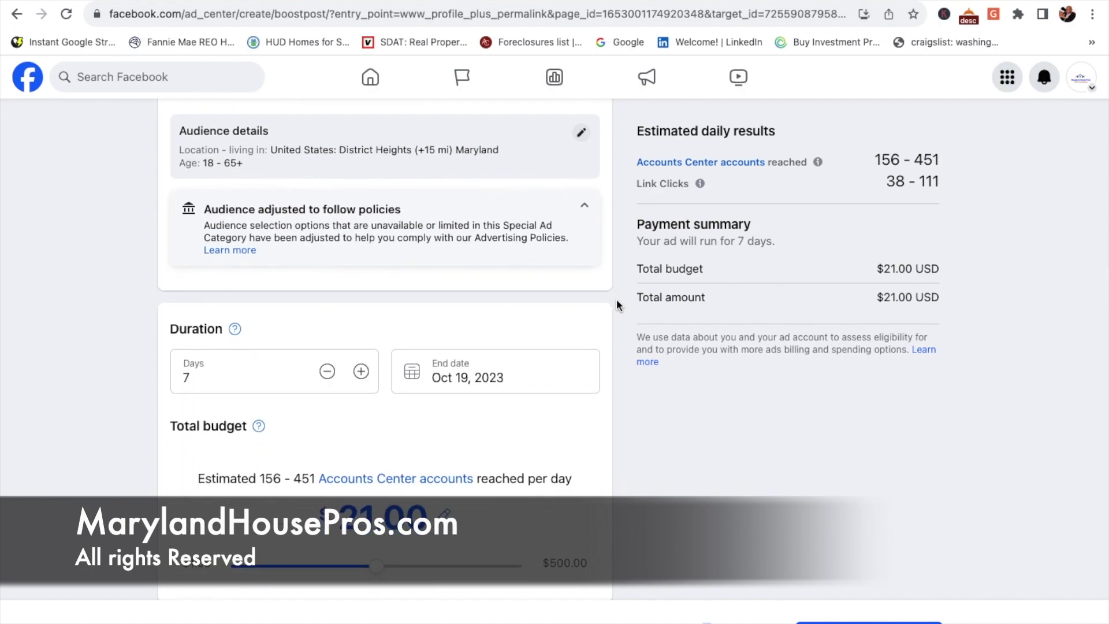
pyautogui.scroll(1, 615, 299)
pyautogui.scroll(-4, 567, 363)
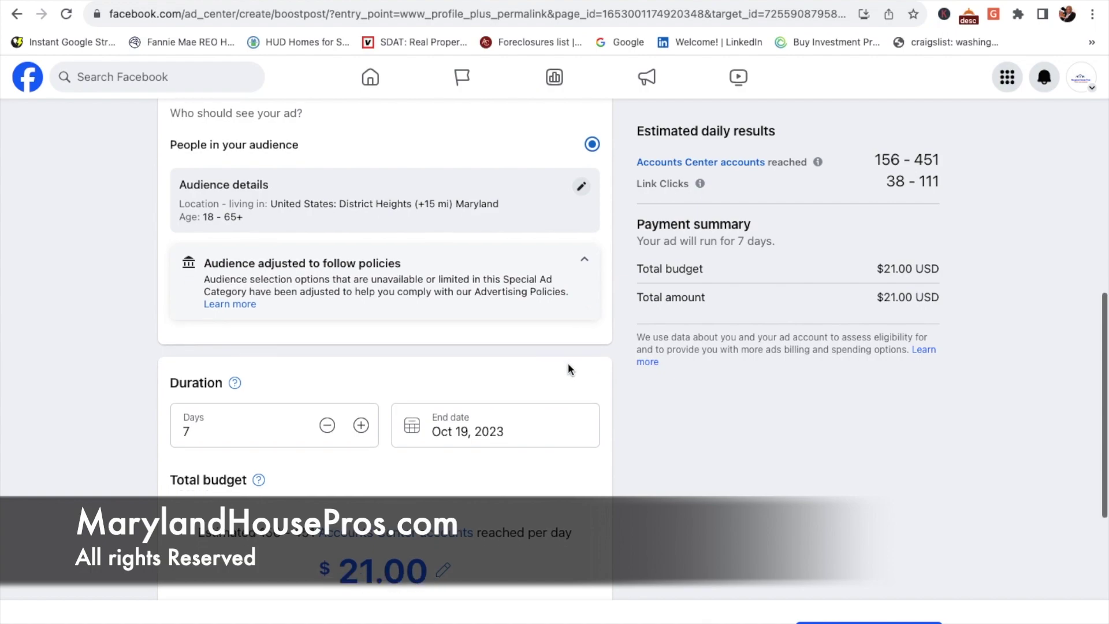
pyautogui.scroll(-2, 567, 363)
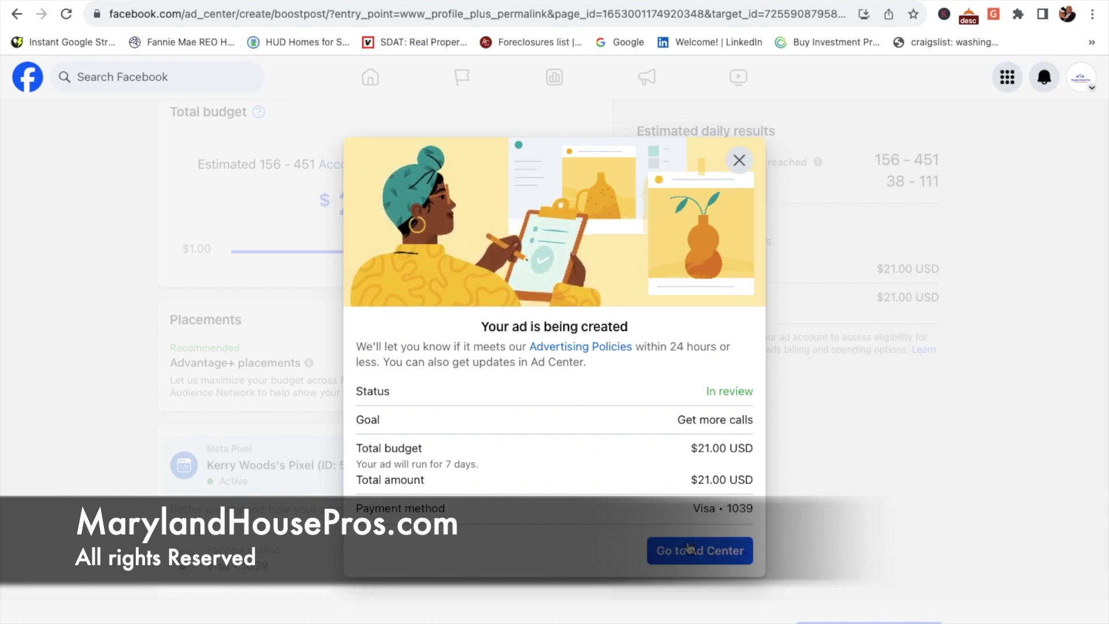
# Step: Close the 'Your ad is being created' confirmation to reach the ad's details in Ad Center
pyautogui.click(739, 159)
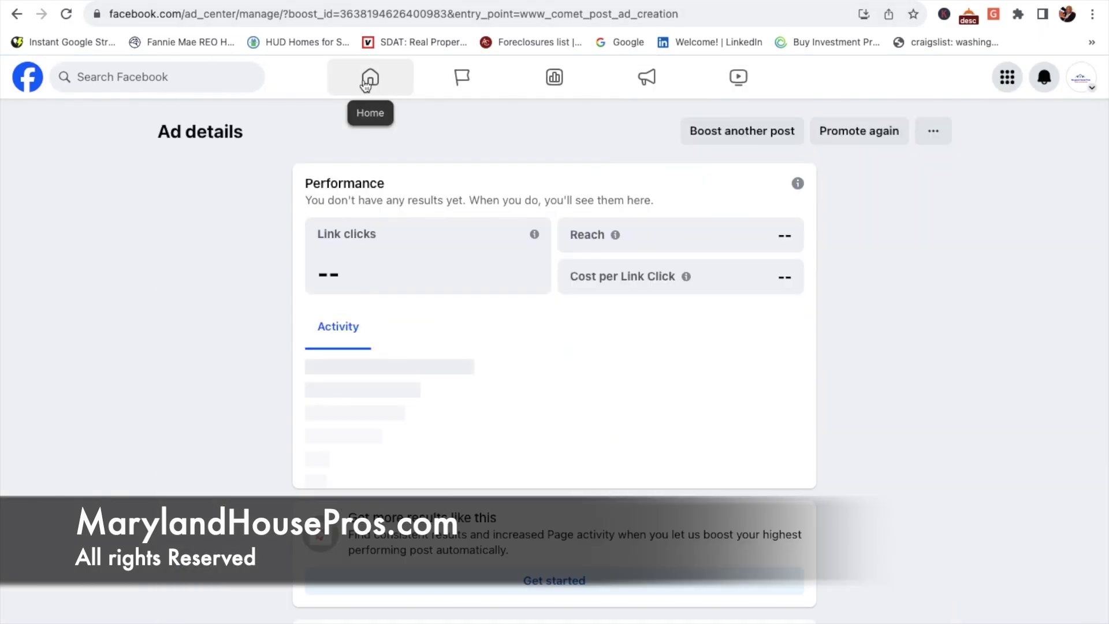
# Step: Go to the MarylandHousePros page and share the District Heights video post publicly with Share now
pyautogui.click(368, 85)
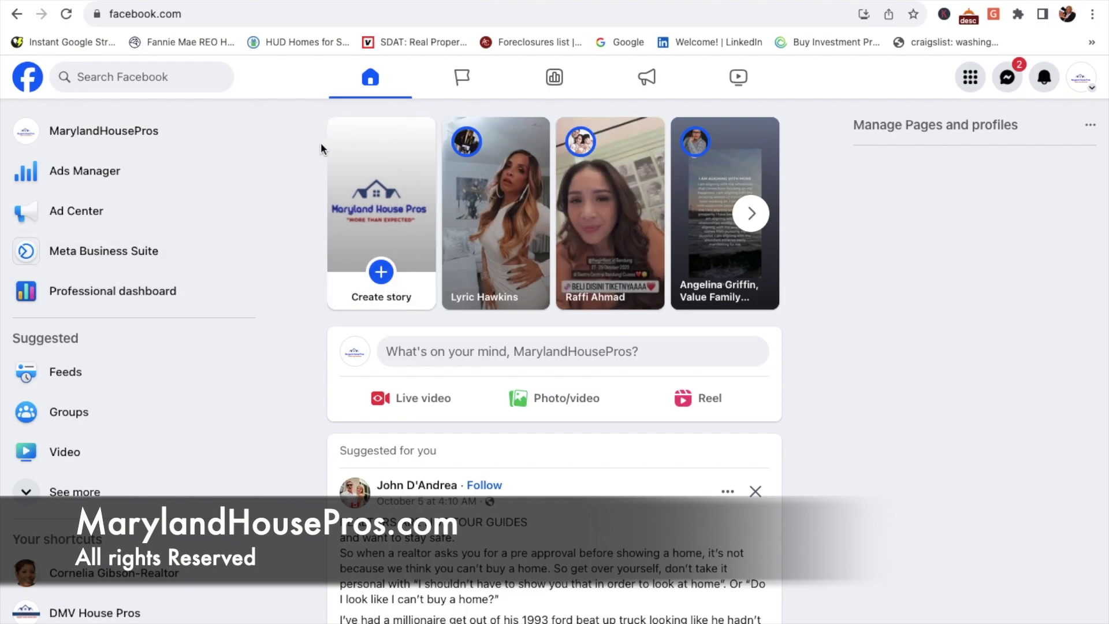
pyautogui.click(91, 134)
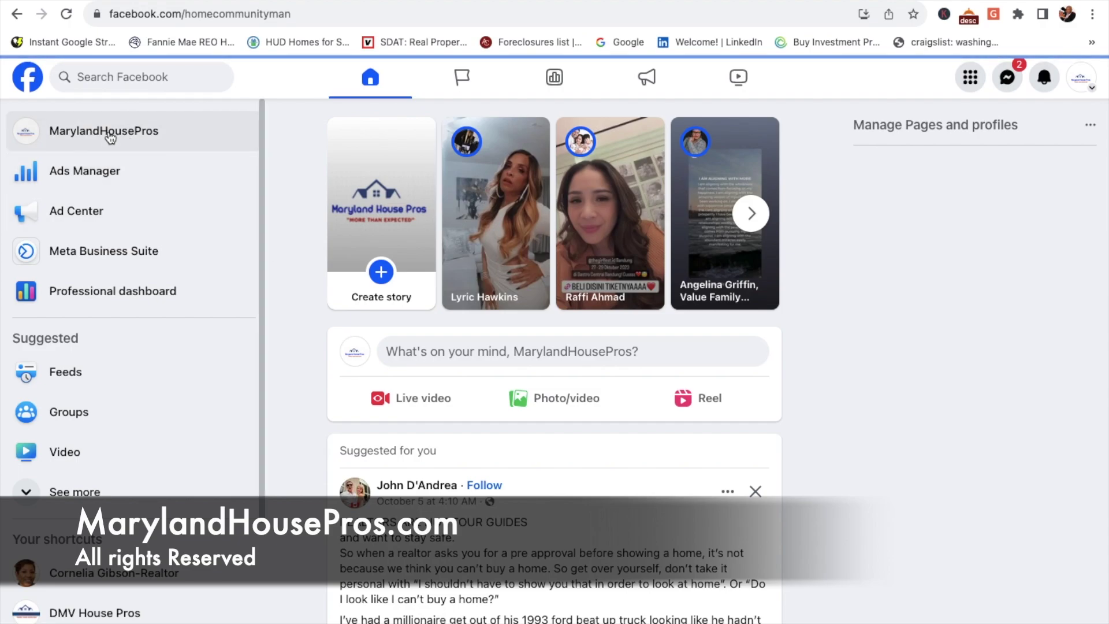
pyautogui.scroll(-6, 592, 428)
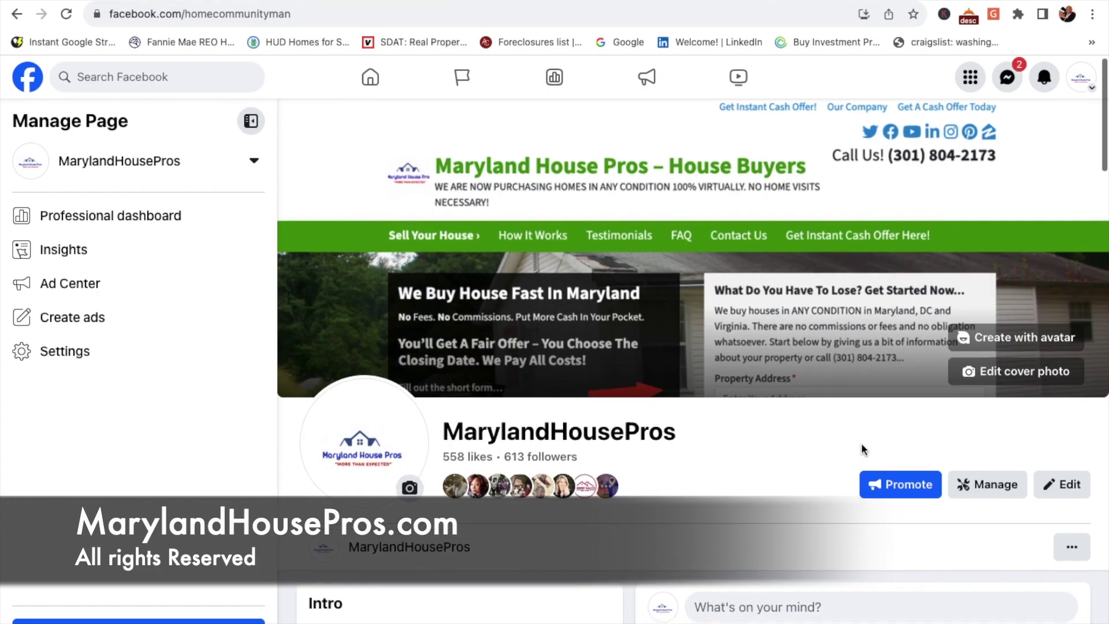
pyautogui.scroll(-10, 861, 444)
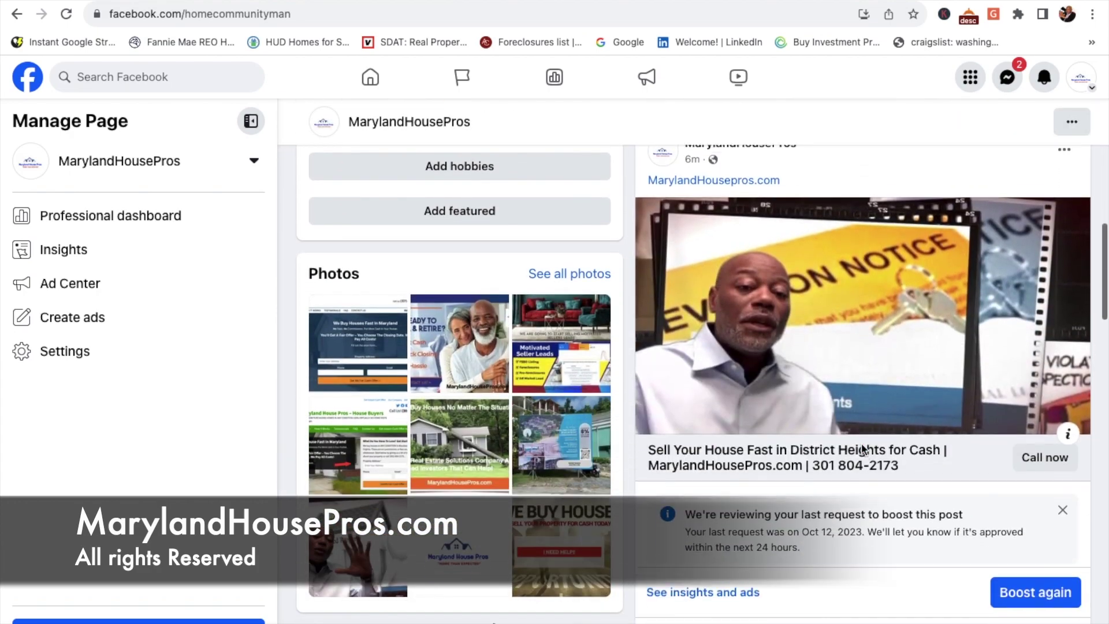
pyautogui.scroll(-1, 862, 445)
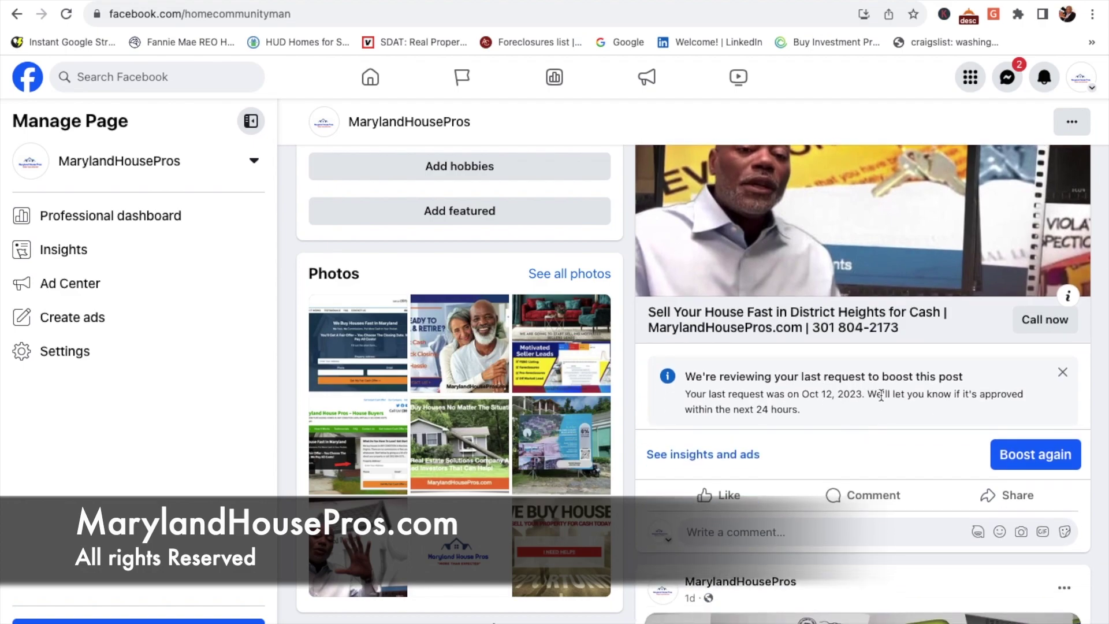
pyautogui.click(1002, 497)
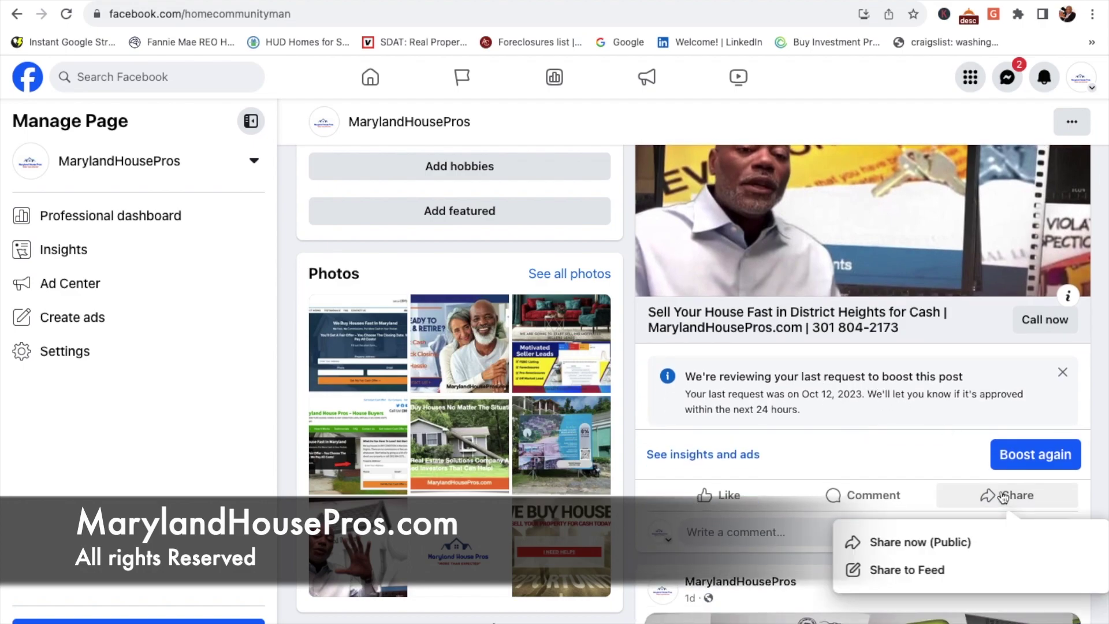
pyautogui.click(942, 546)
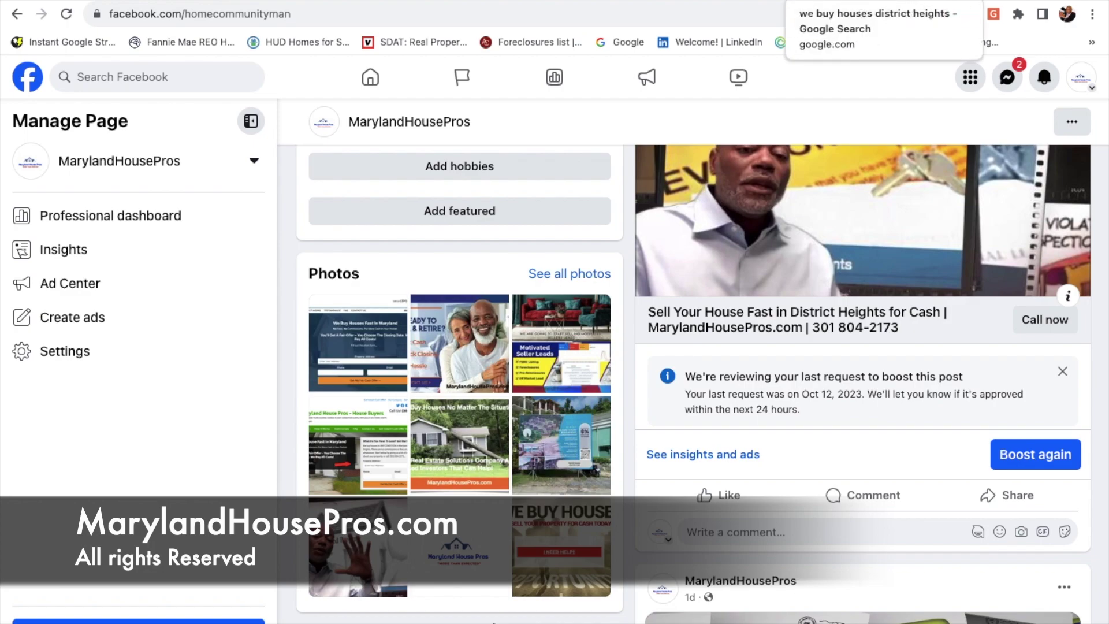
# Step: Back in the Google tab, reload the search and switch from Videos to All results
pyautogui.click(820, 6)
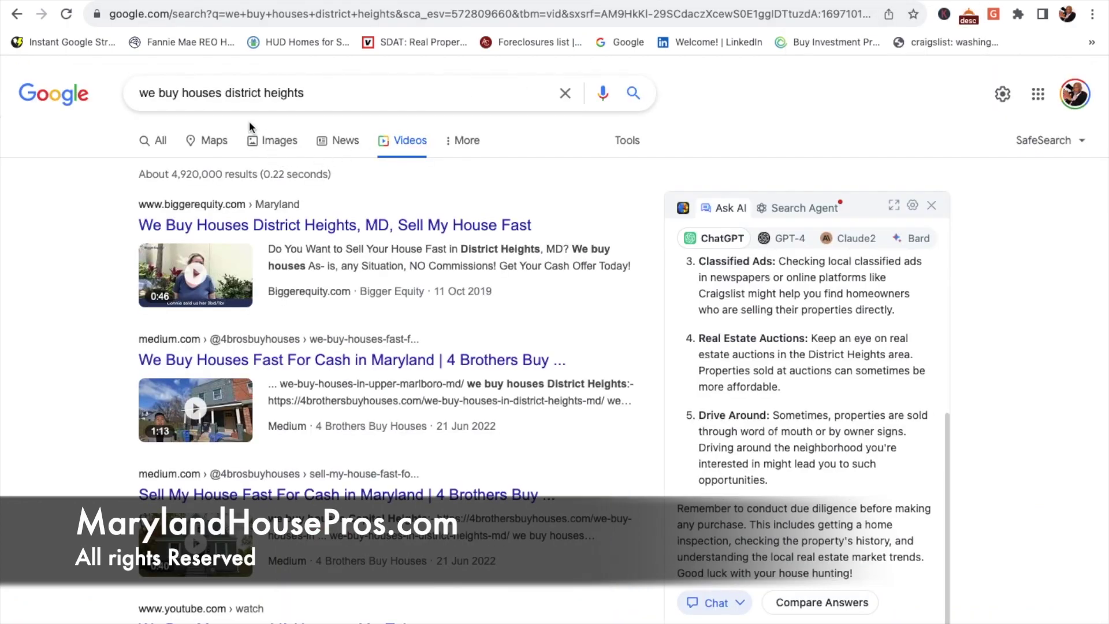
pyautogui.click(66, 18)
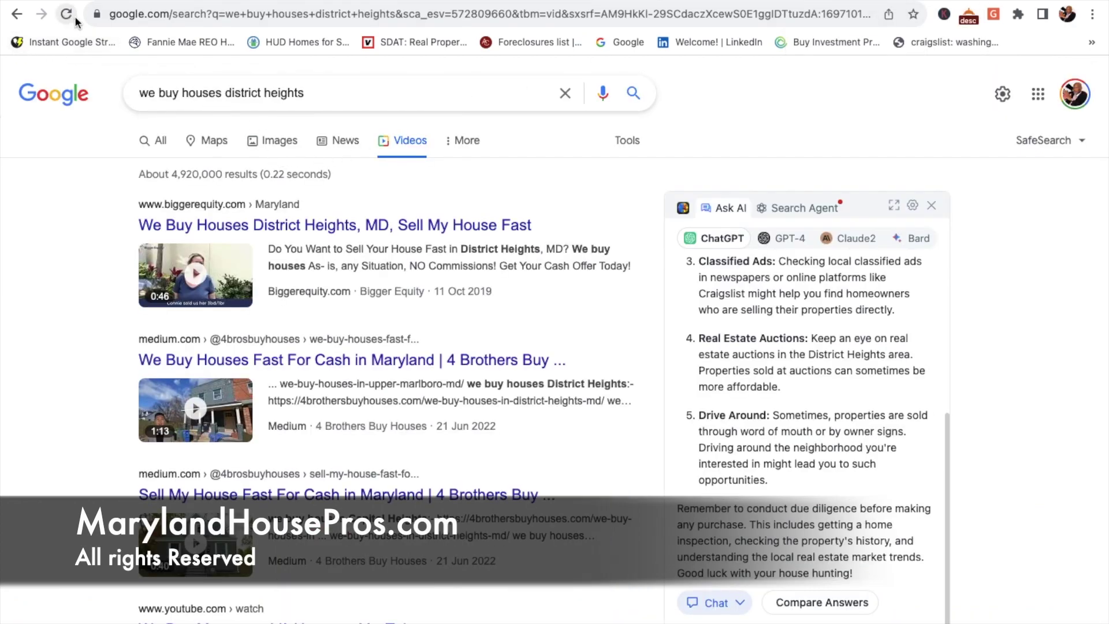
pyautogui.click(162, 140)
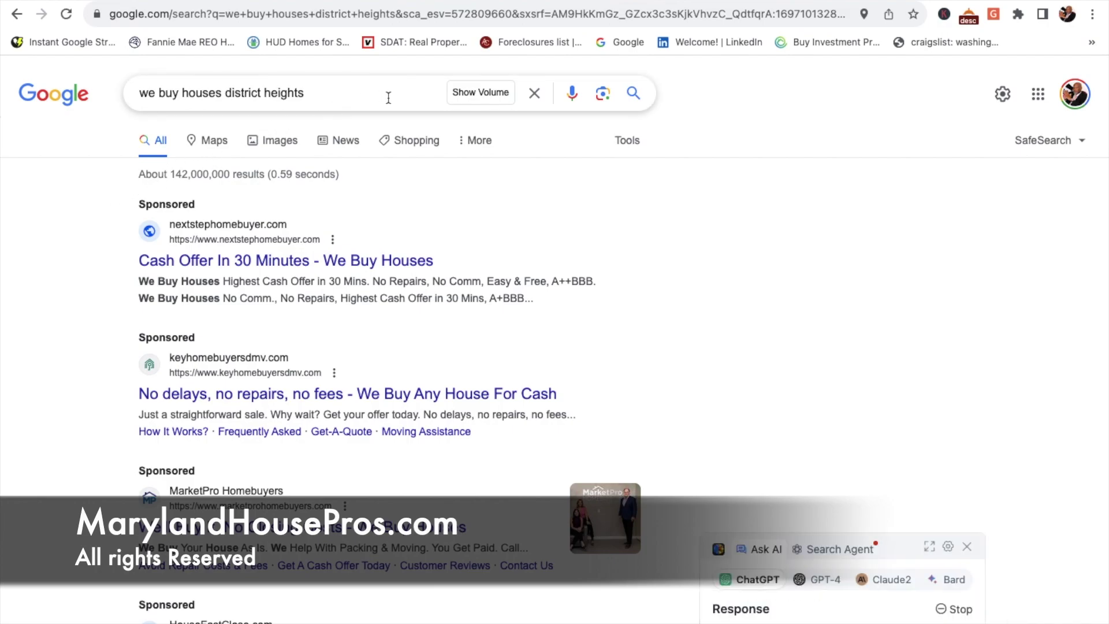
# Step: Search Google for 'we buy houses district heights' and browse the results
pyautogui.click(443, 17)
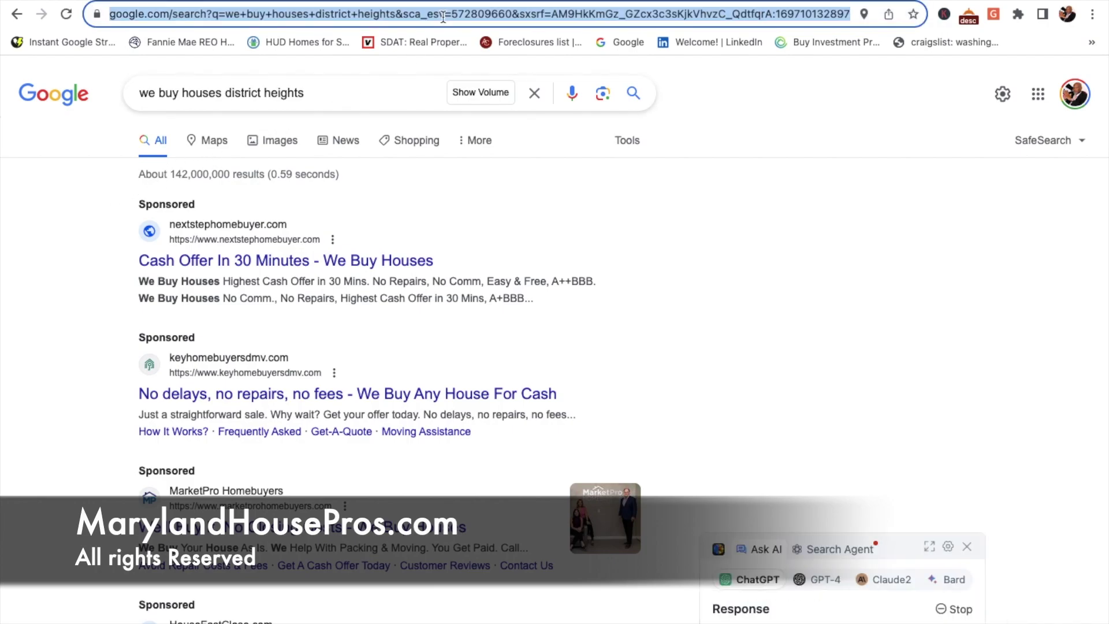
pyautogui.write('go')
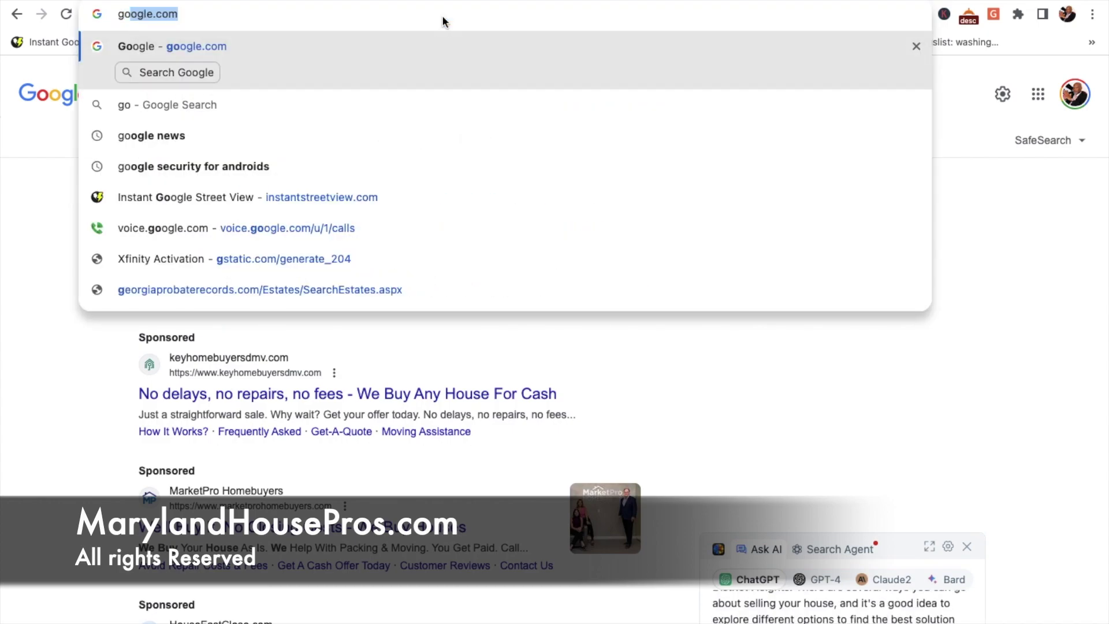
pyautogui.press('Return')
pyautogui.write('we')
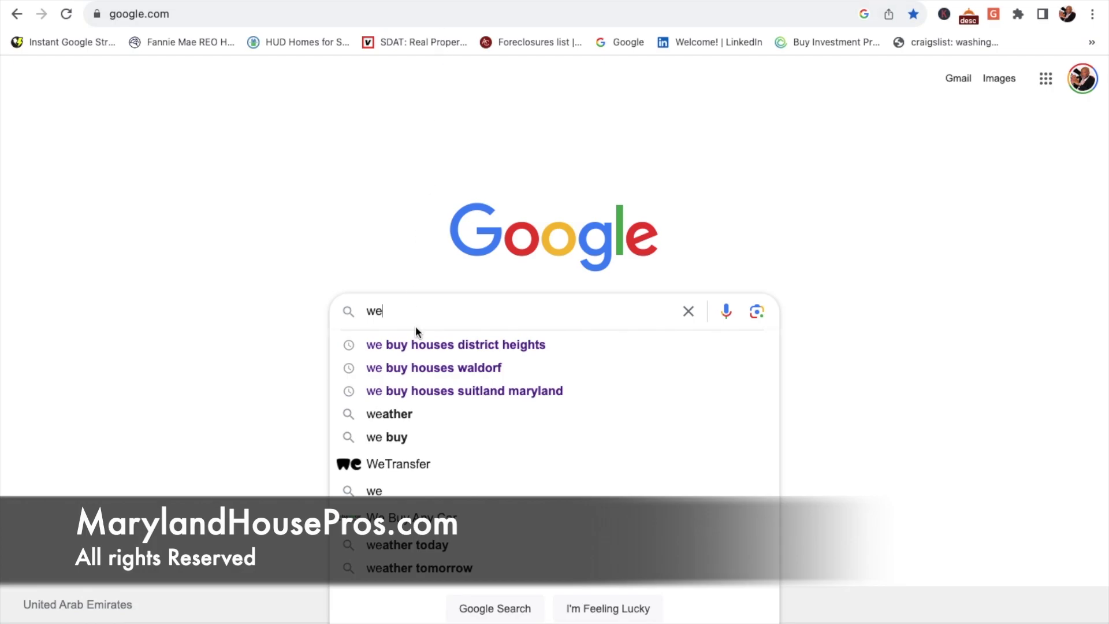
pyautogui.click(424, 344)
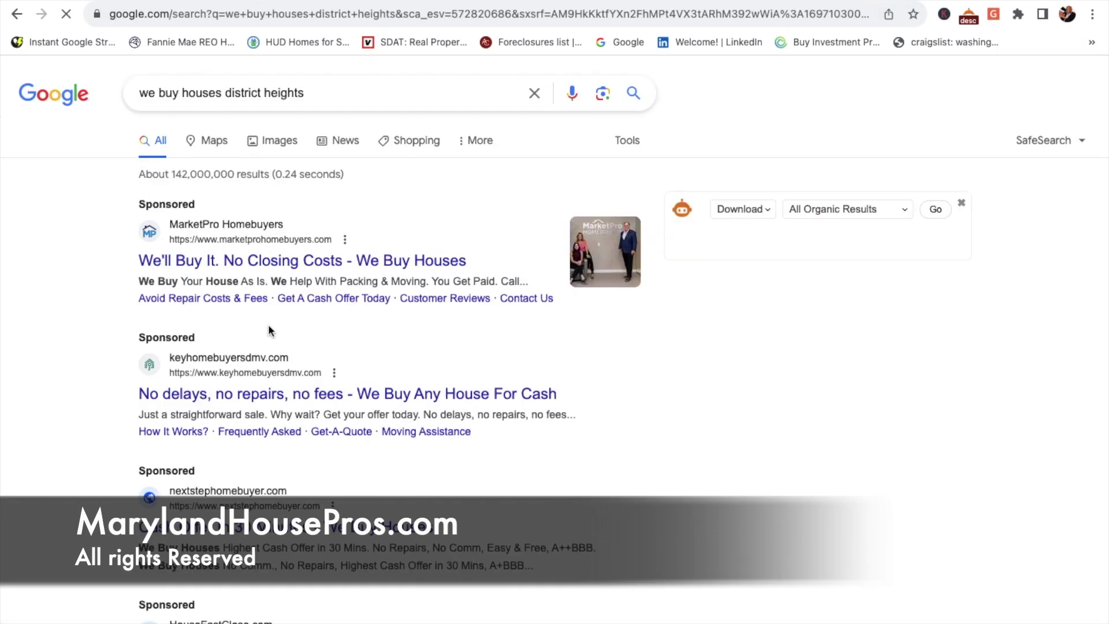
pyautogui.scroll(-9, 303, 327)
pyautogui.scroll(-9, 303, 327)
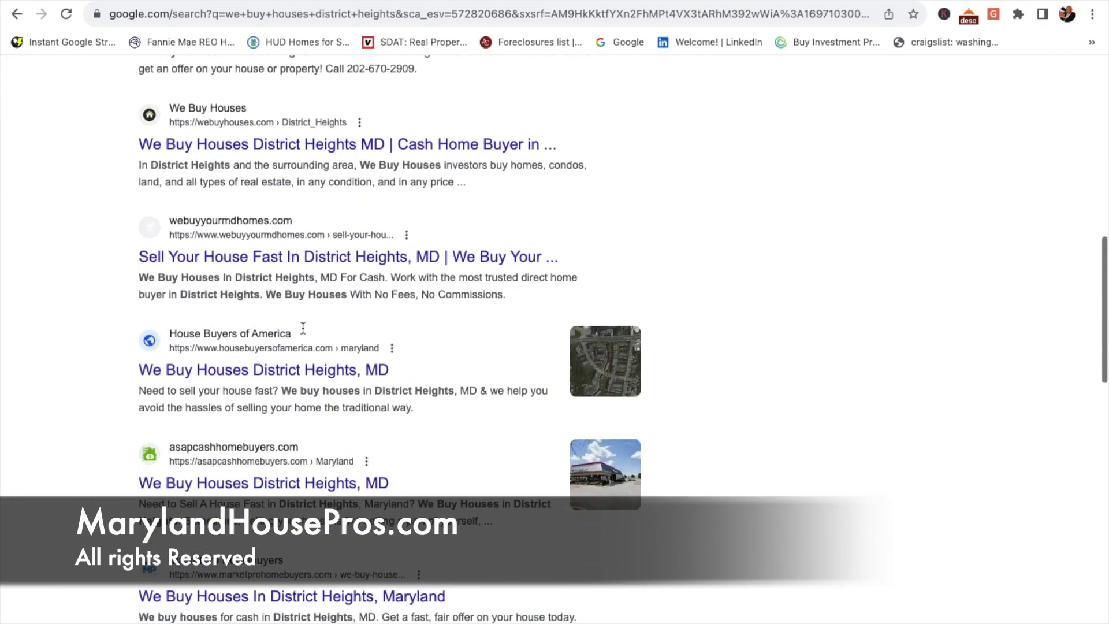
pyautogui.scroll(-5, 305, 334)
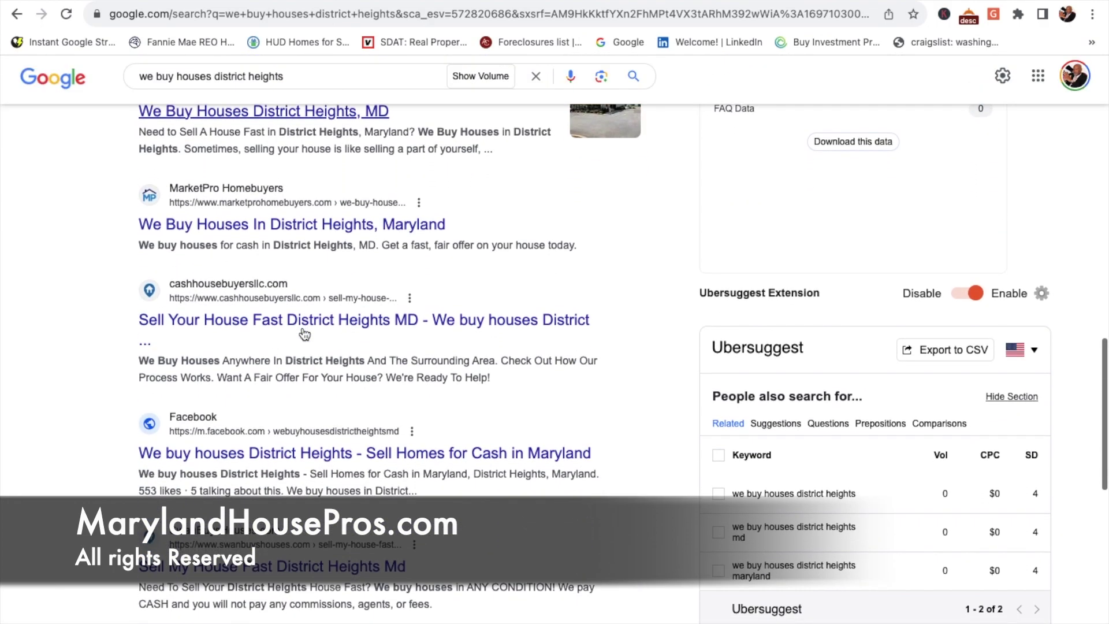
pyautogui.scroll(20, 304, 334)
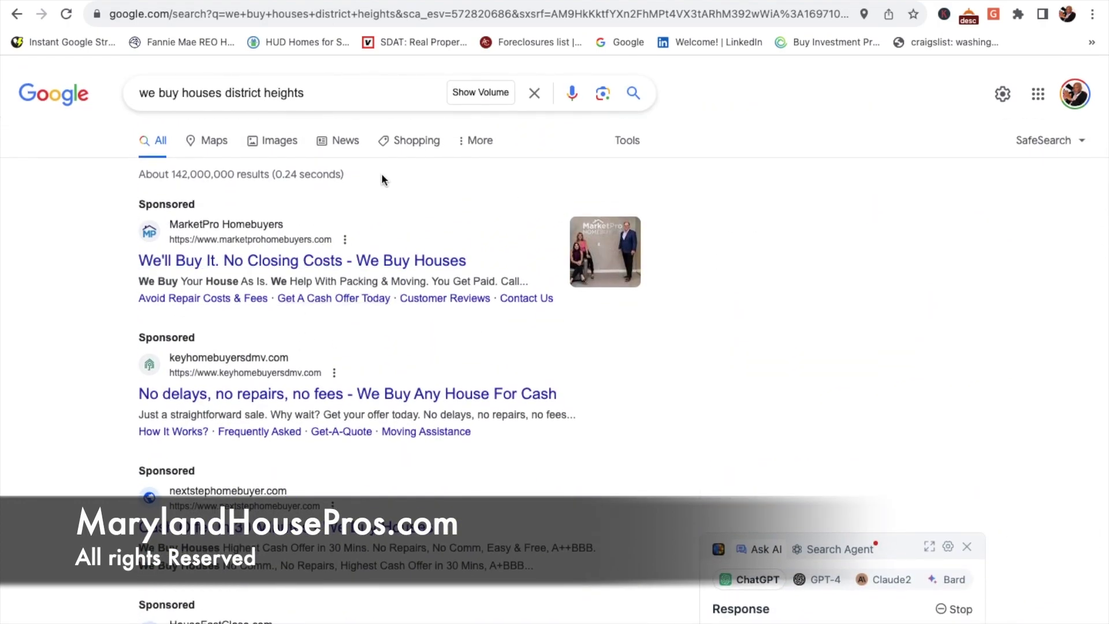
pyautogui.click(475, 141)
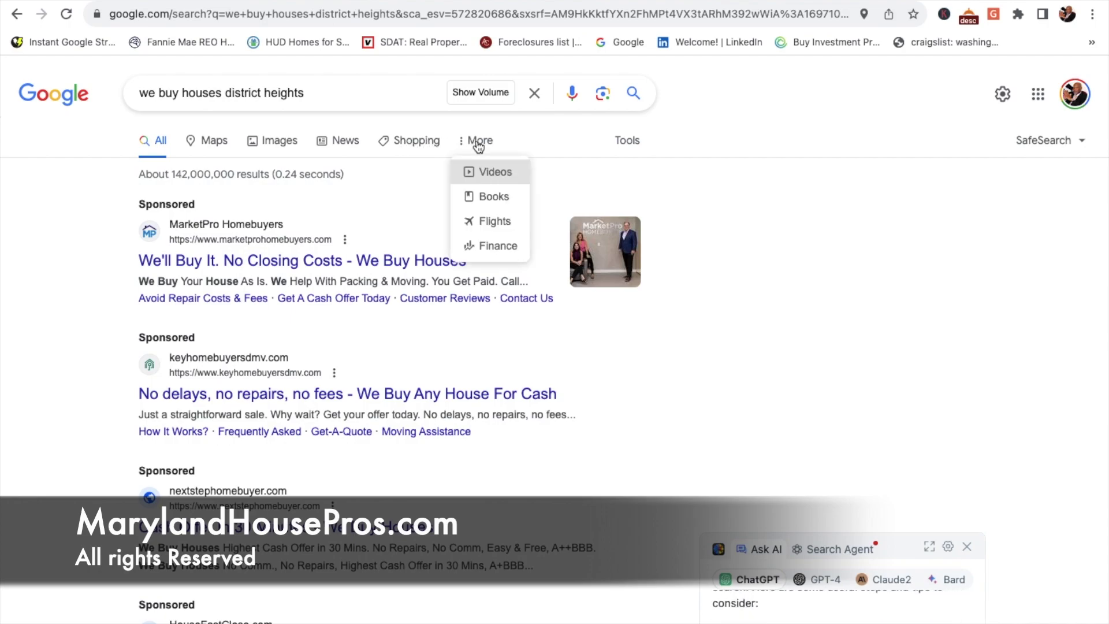
# Step: Browse the Videos results for 'we buy houses district heights', then go to YouTube Studio
pyautogui.click(490, 182)
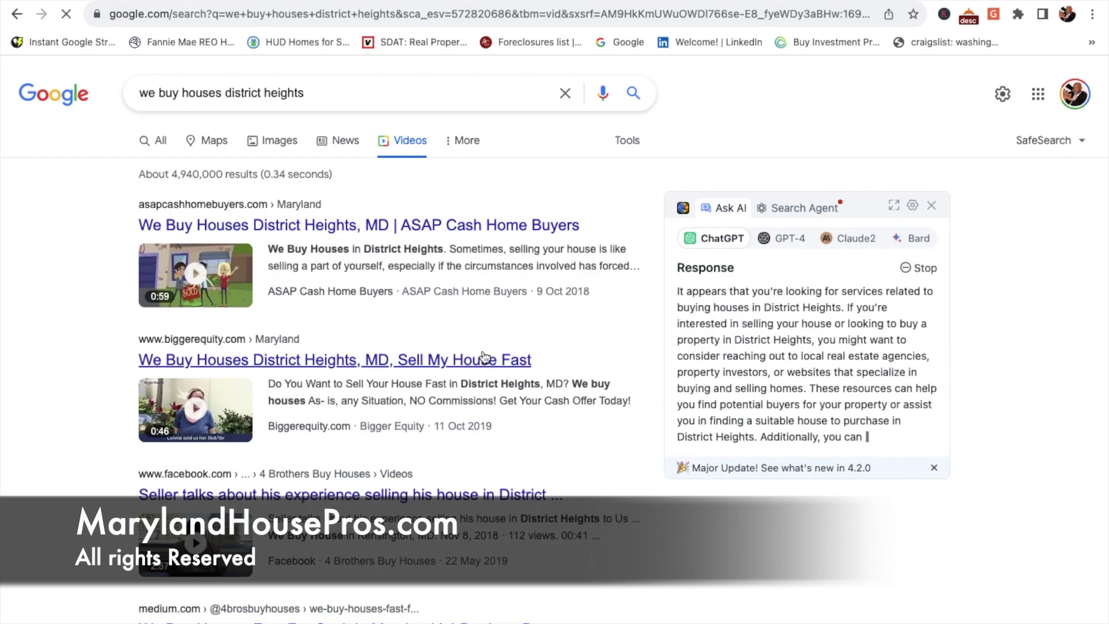
pyautogui.scroll(-3, 484, 356)
pyautogui.scroll(-4, 484, 357)
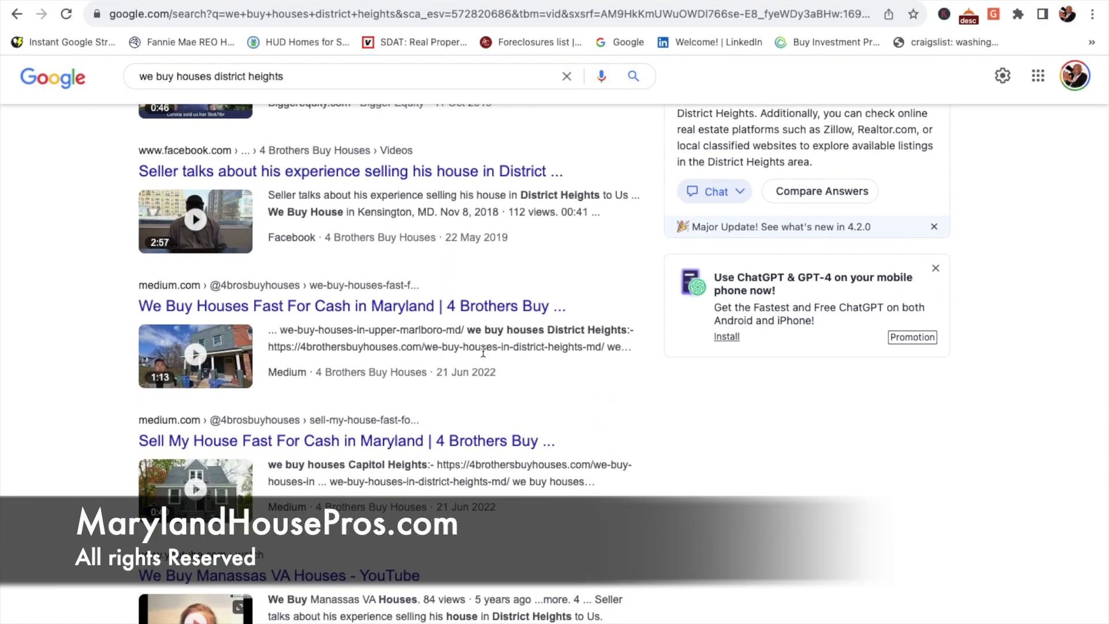
pyautogui.scroll(-8, 483, 351)
pyautogui.scroll(-7, 483, 351)
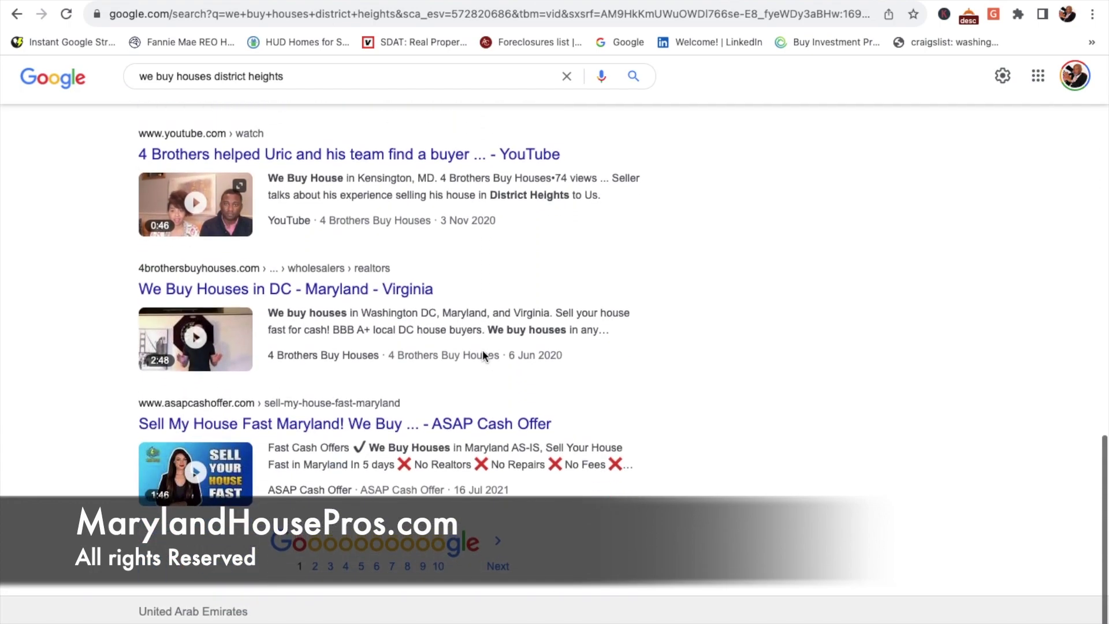
pyautogui.scroll(4, 483, 352)
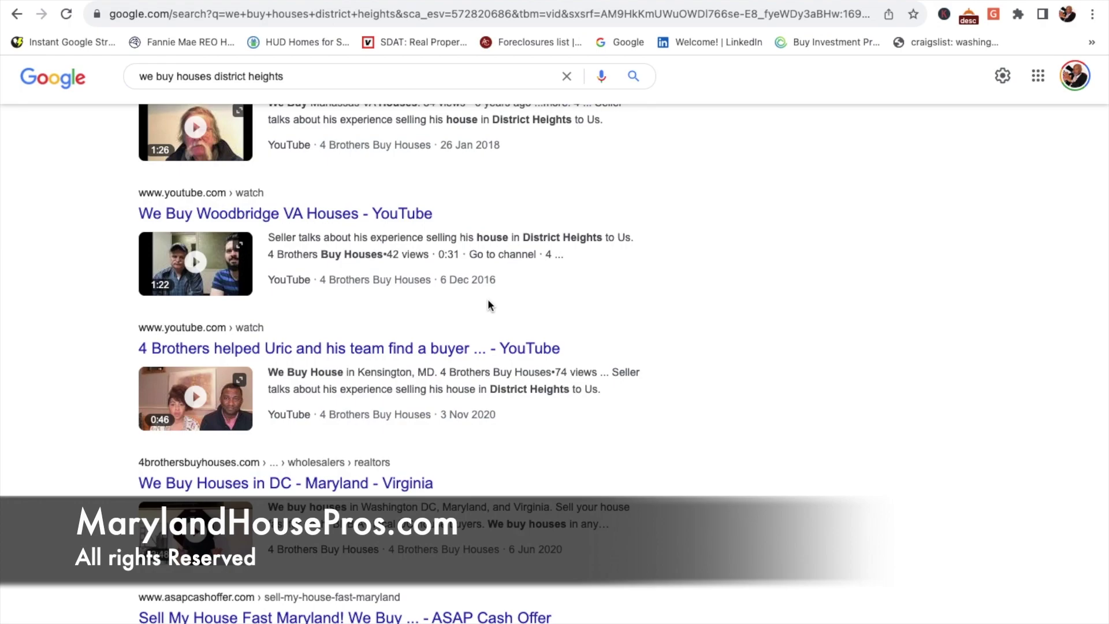
pyautogui.scroll(2, 487, 299)
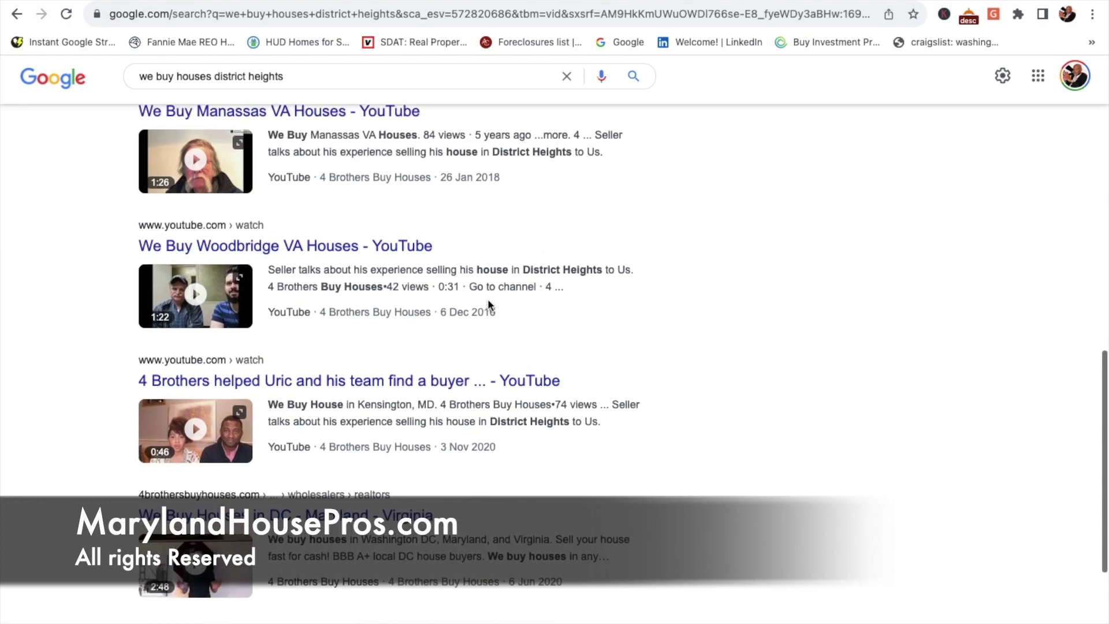
pyautogui.scroll(6, 487, 299)
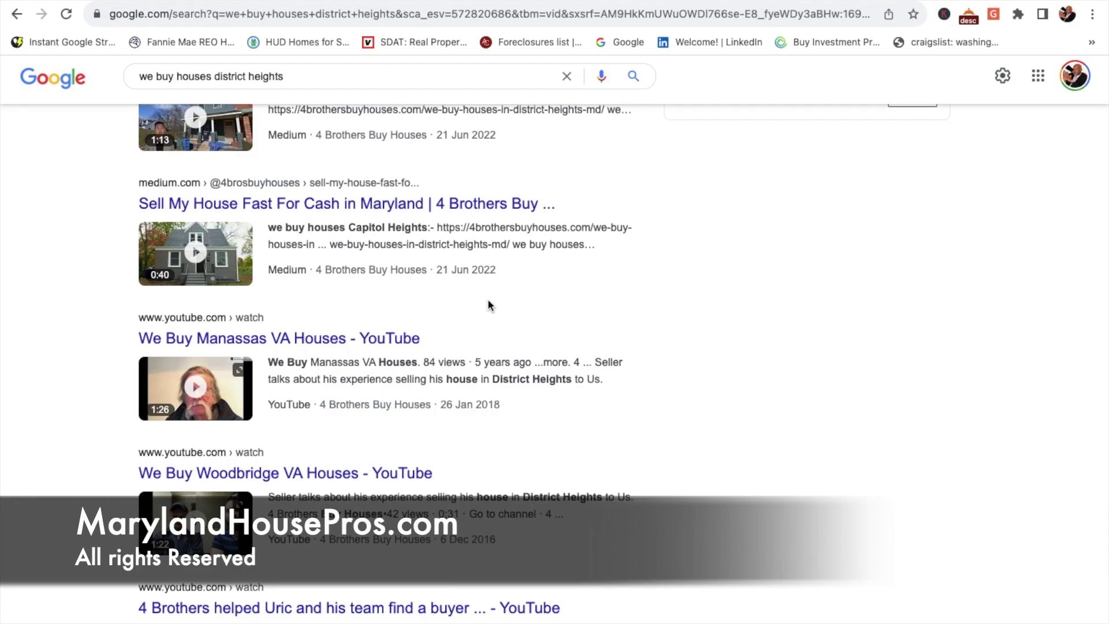
pyautogui.scroll(12, 488, 301)
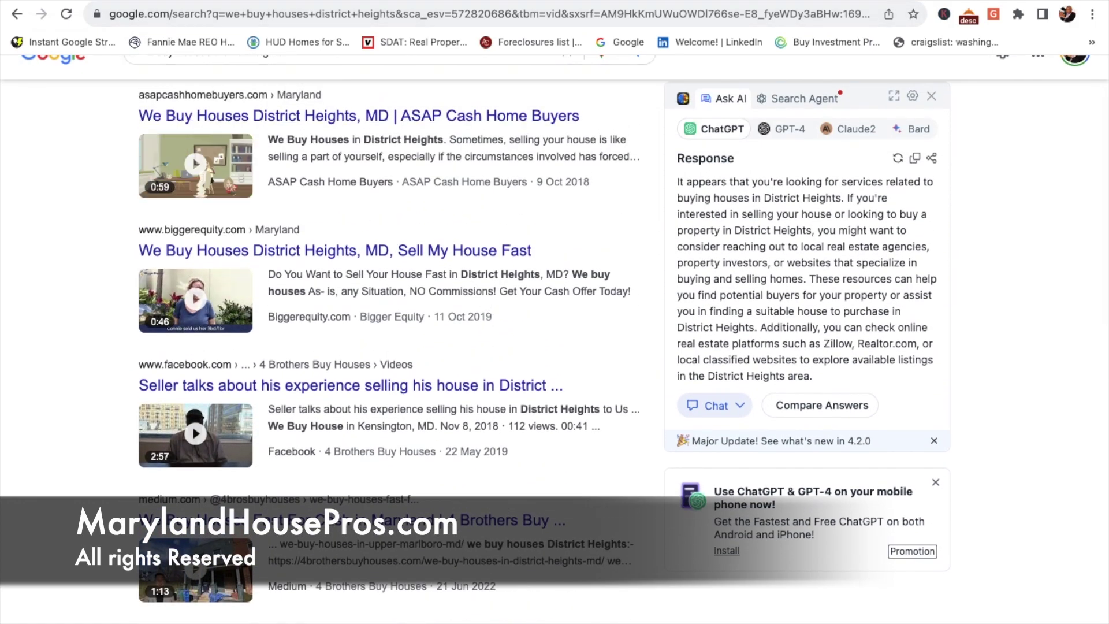
pyautogui.click(104, 1)
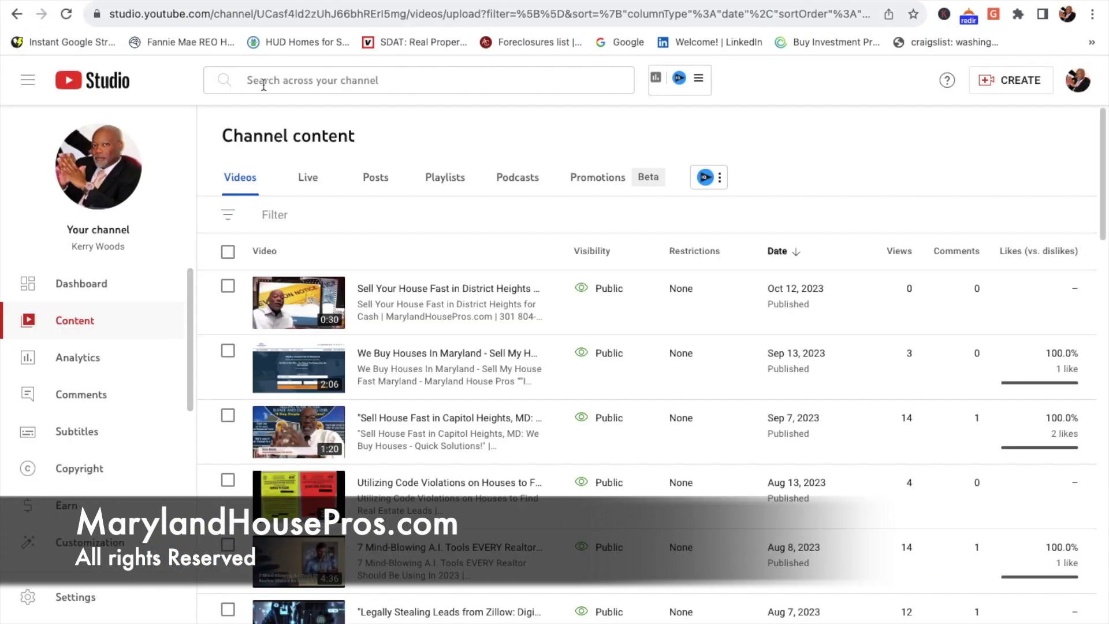
pyautogui.moveTo(488, 285)
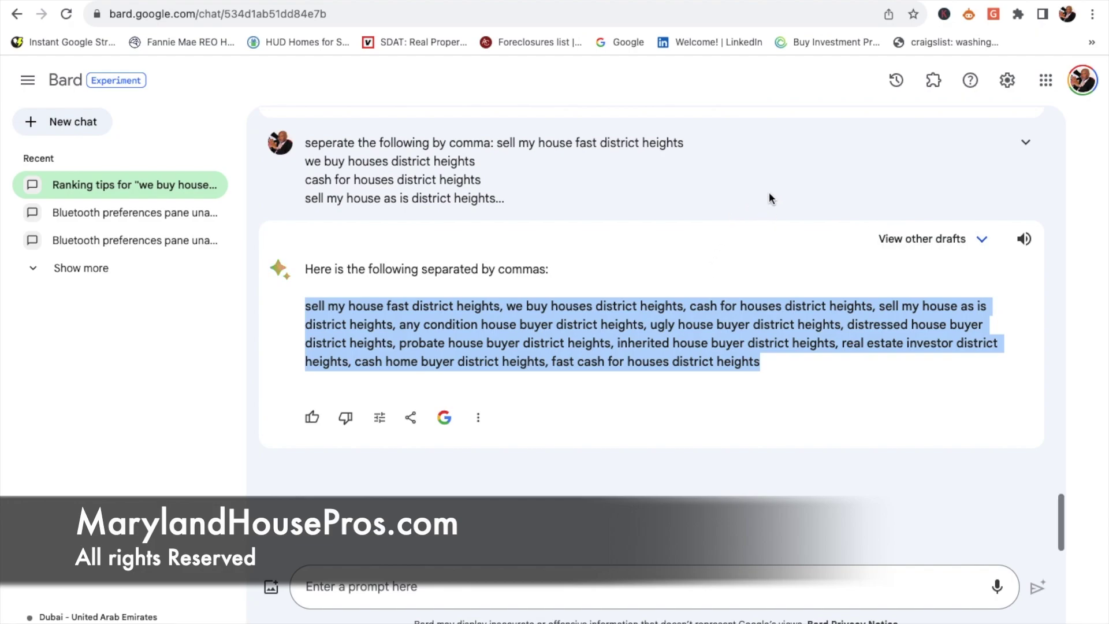
# Step: Scroll through the Bard chat to reread the District Heights keyword, tag, title and description answers
pyautogui.scroll(15, 768, 194)
pyautogui.scroll(-10, 768, 194)
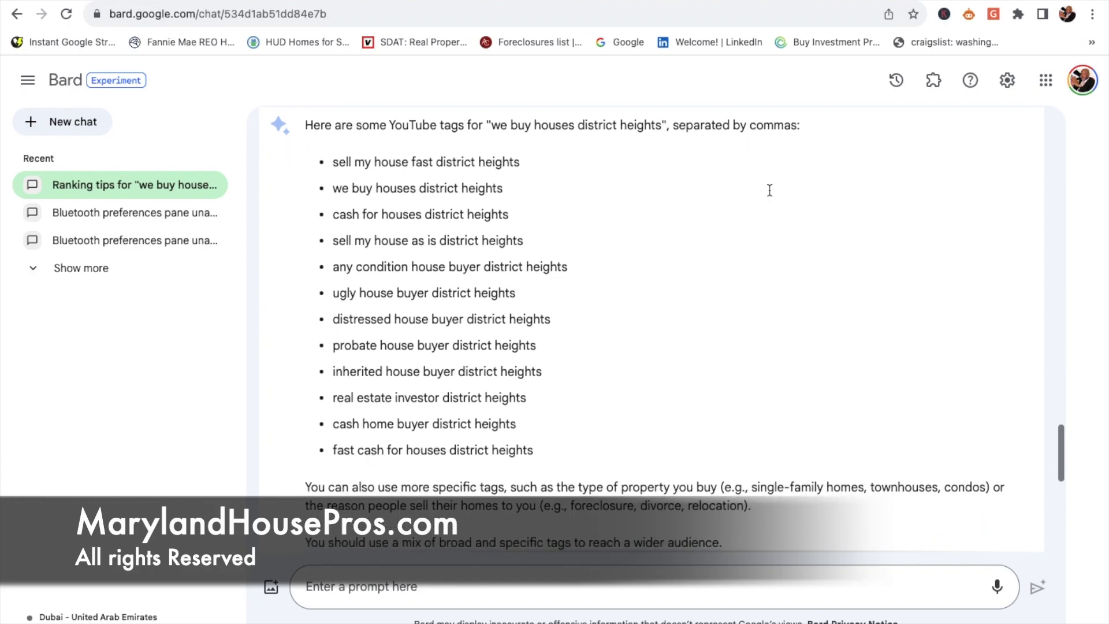
pyautogui.scroll(10, 768, 194)
pyautogui.scroll(15, 768, 191)
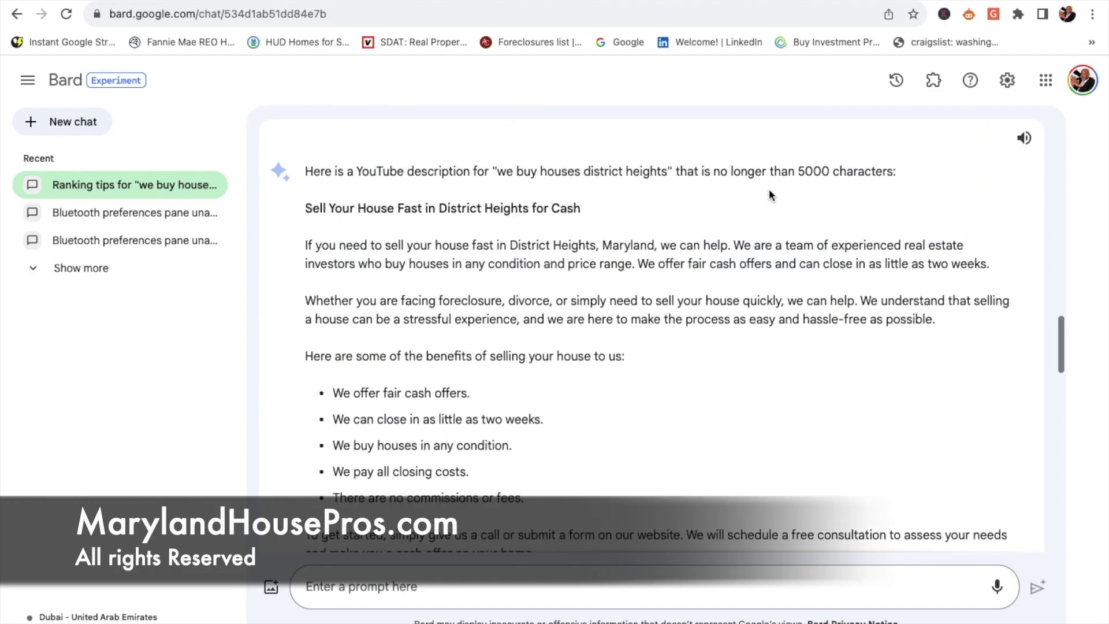
pyautogui.scroll(10, 768, 190)
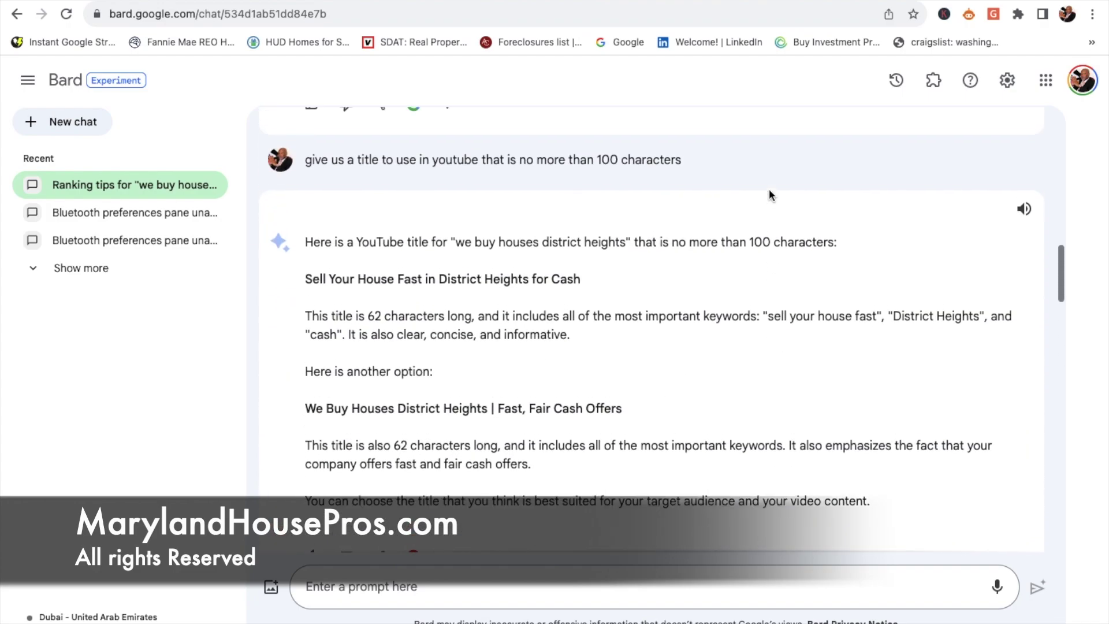
pyautogui.scroll(8, 769, 191)
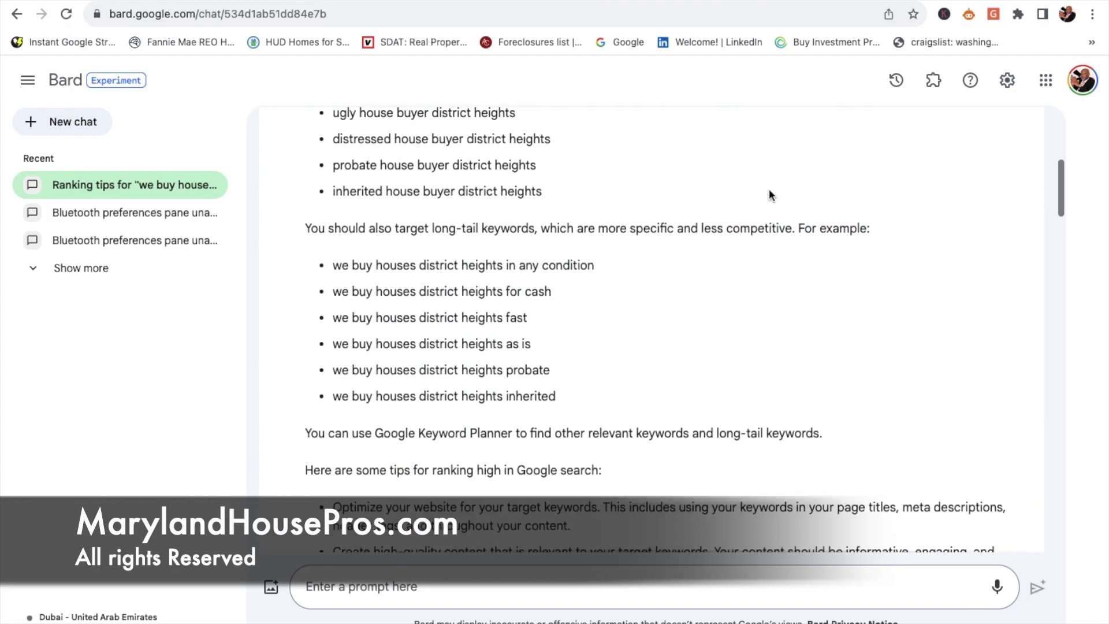
pyautogui.scroll(2, 768, 195)
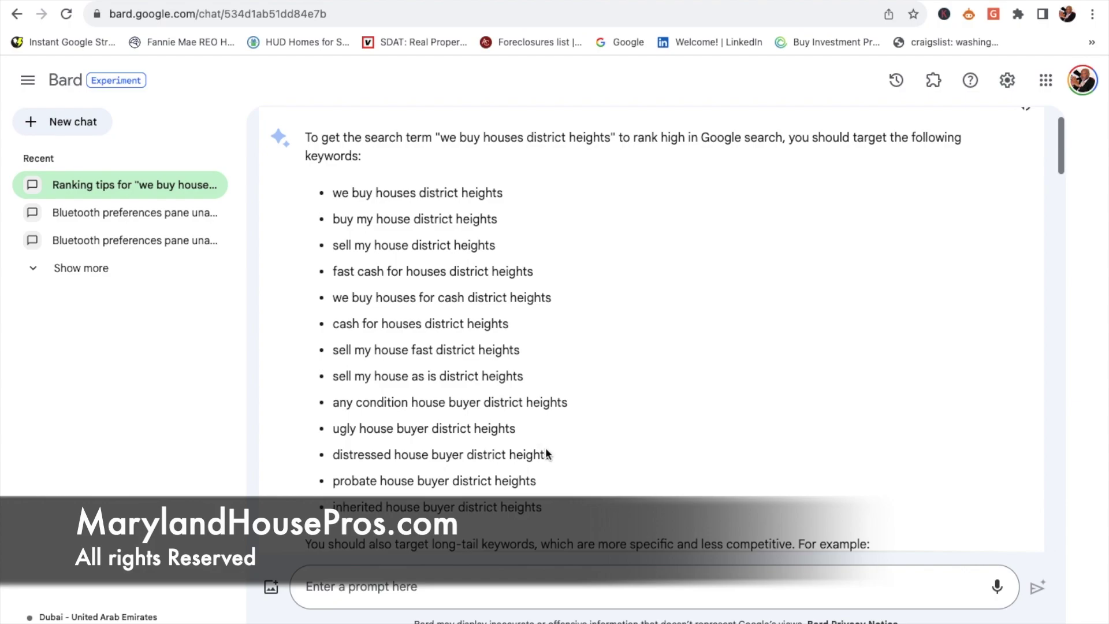
pyautogui.scroll(-5, 540, 499)
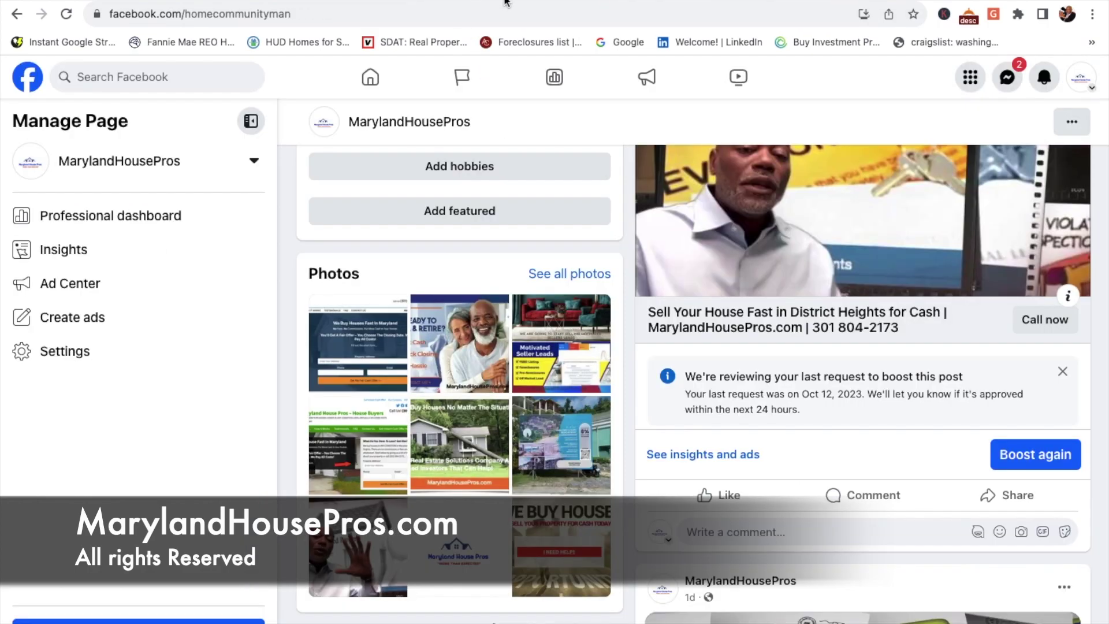
# Step: Start a new Instagram post and load the District Heights .mp4 from Downloads
pyautogui.click(508, 3)
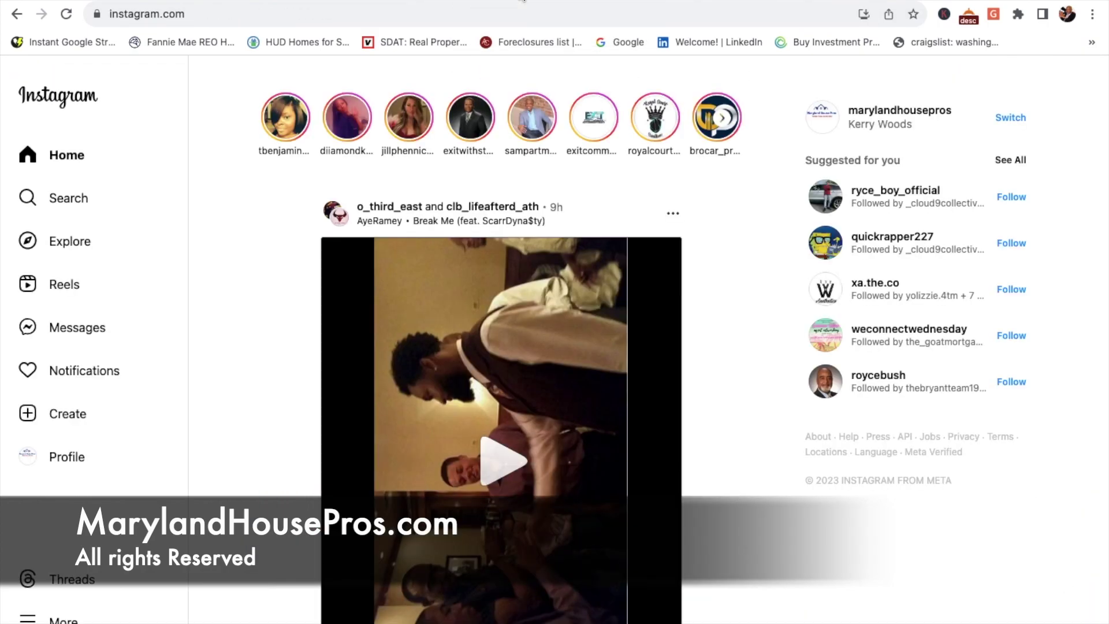
pyautogui.click(73, 416)
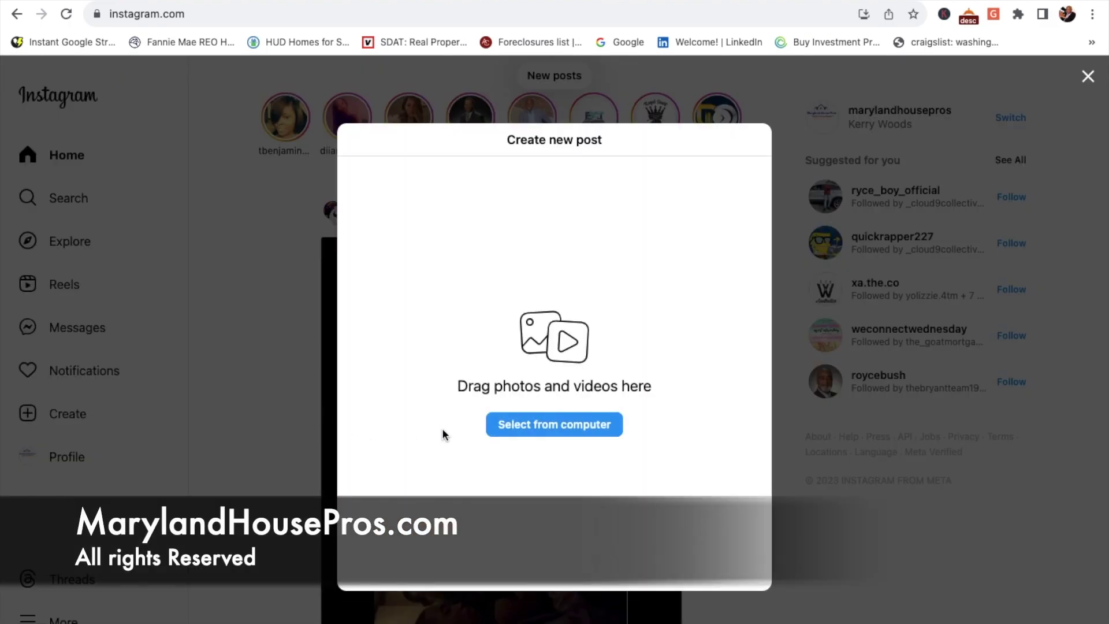
pyautogui.click(568, 426)
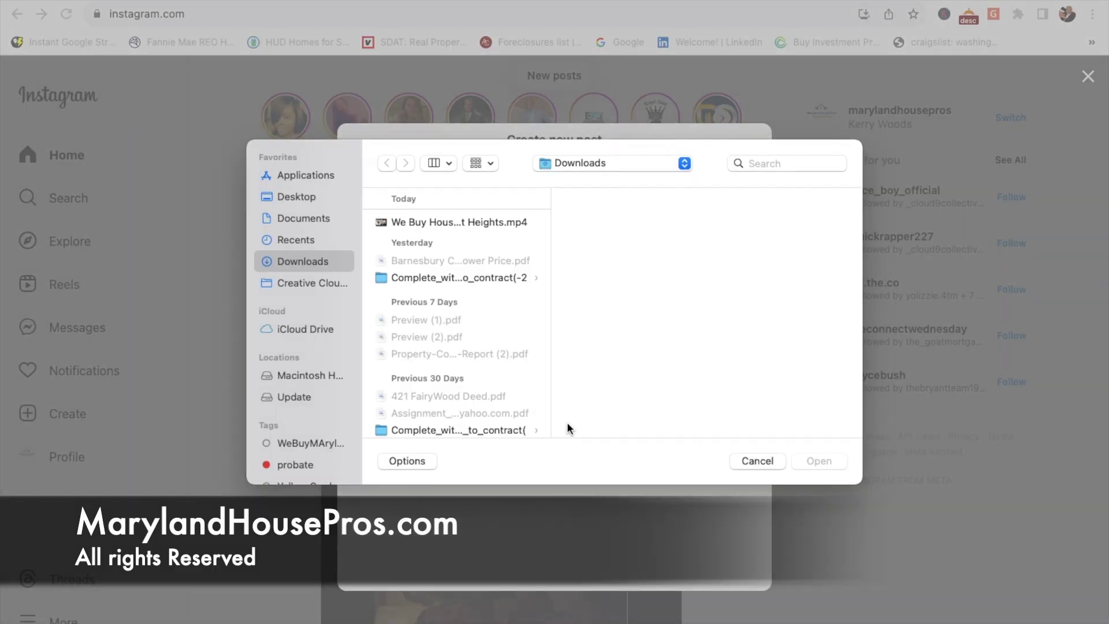
pyautogui.click(448, 227)
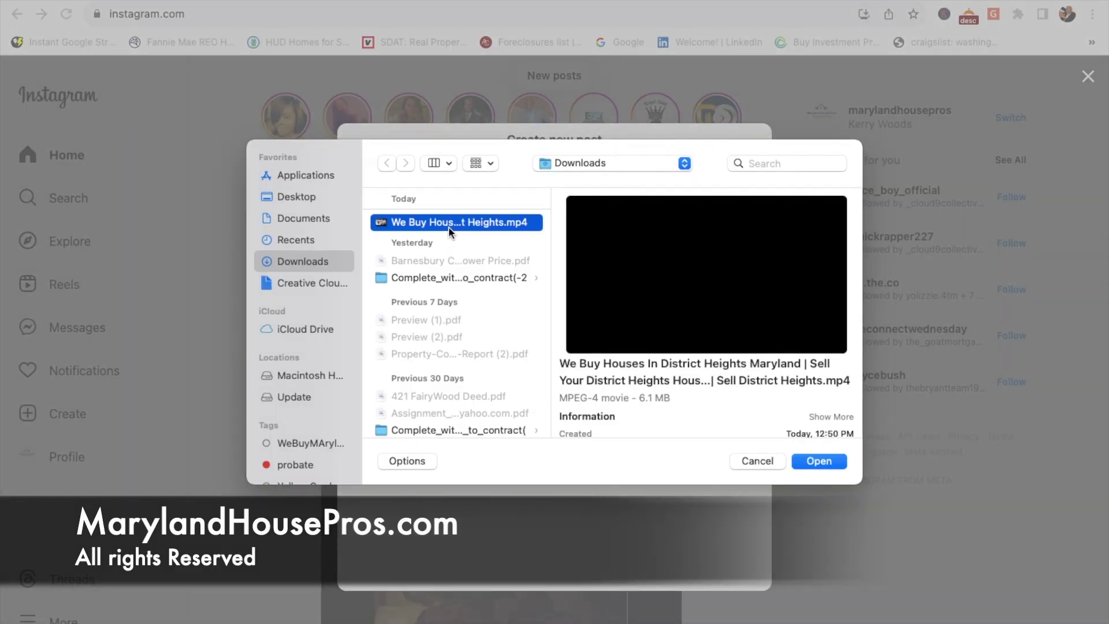
pyautogui.click(832, 461)
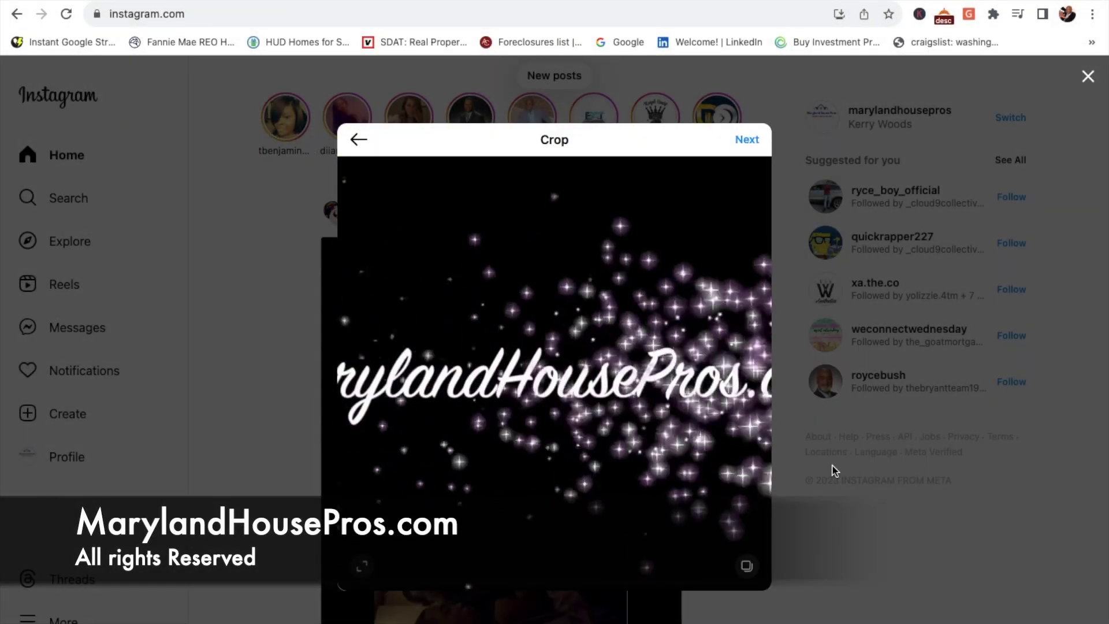
# Step: Keep the video's Original aspect ratio in the crop step
pyautogui.click(362, 567)
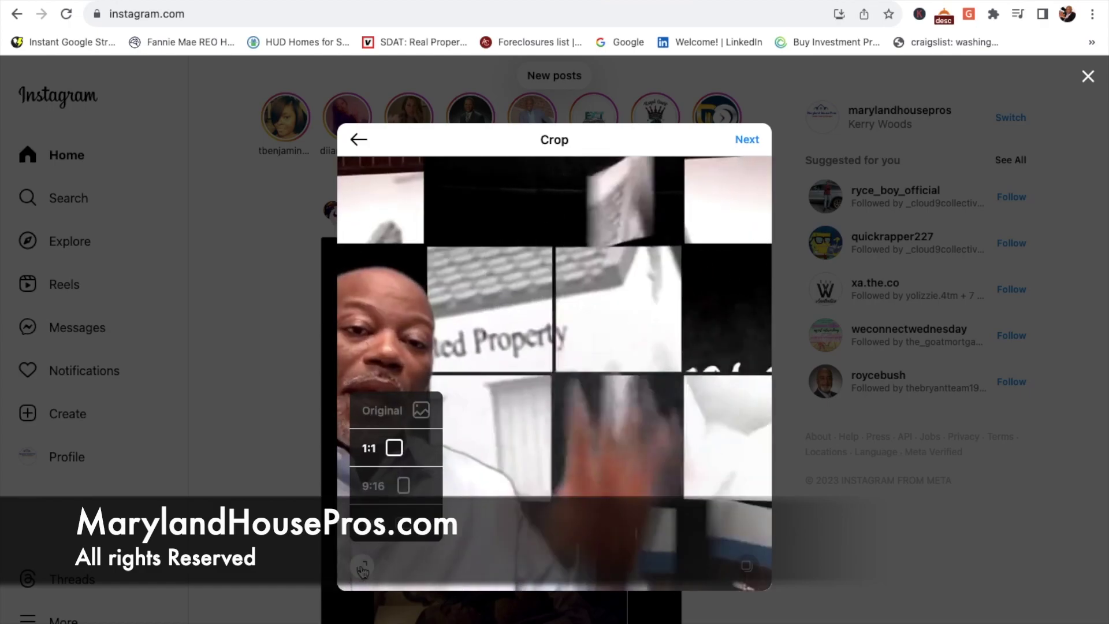
pyautogui.click(381, 409)
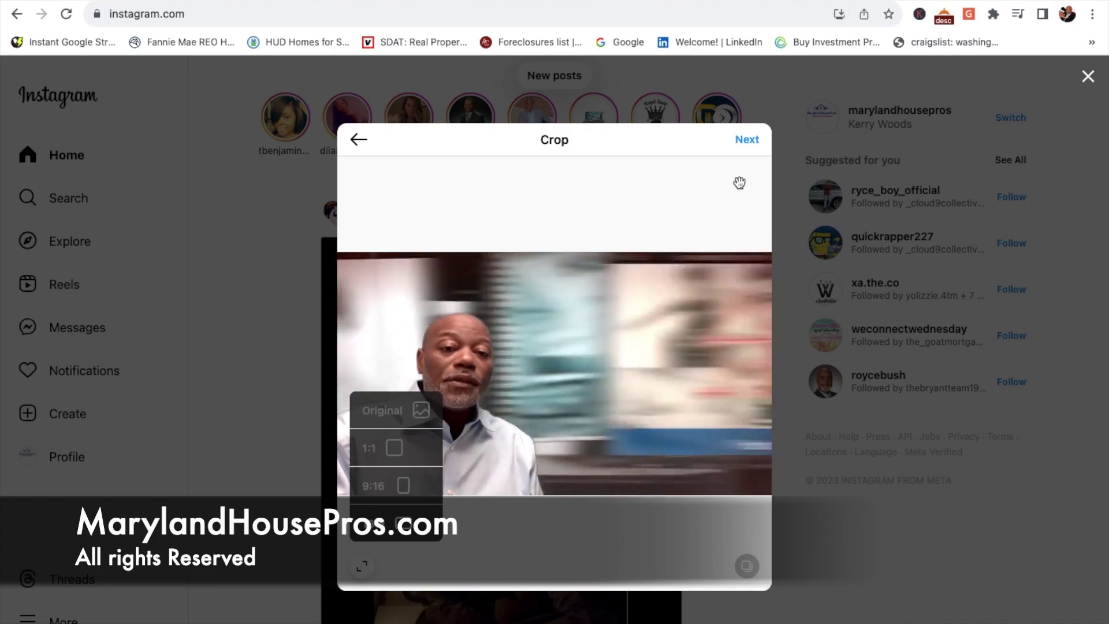
pyautogui.click(746, 140)
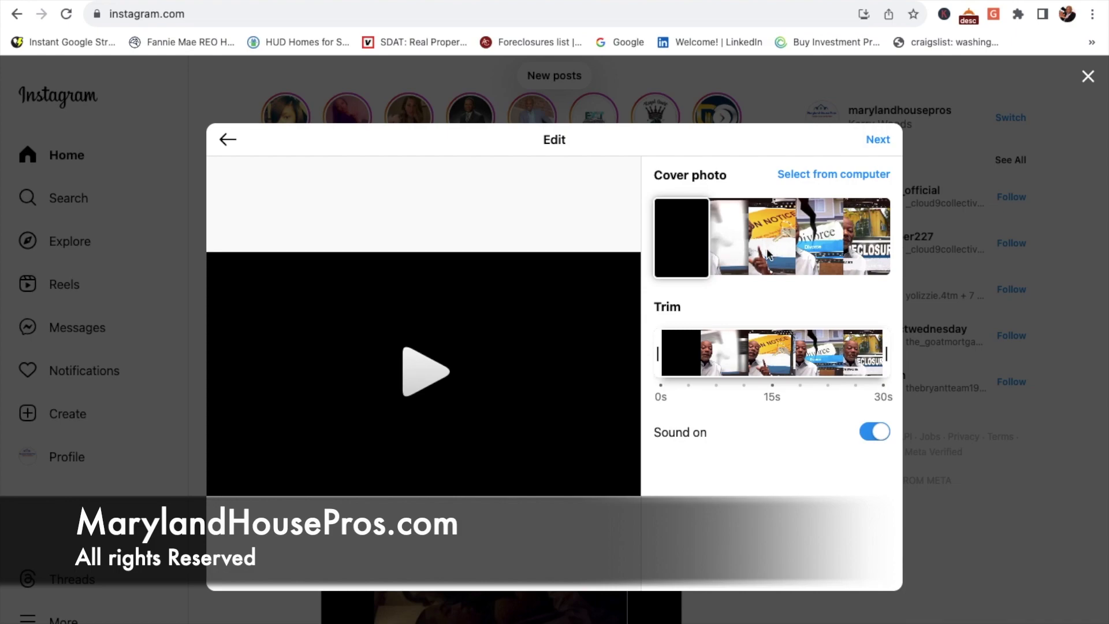
# Step: Set the ON NOTICE eviction-notice frame as the reel cover
pyautogui.moveTo(691, 249); pyautogui.dragTo(880, 246)
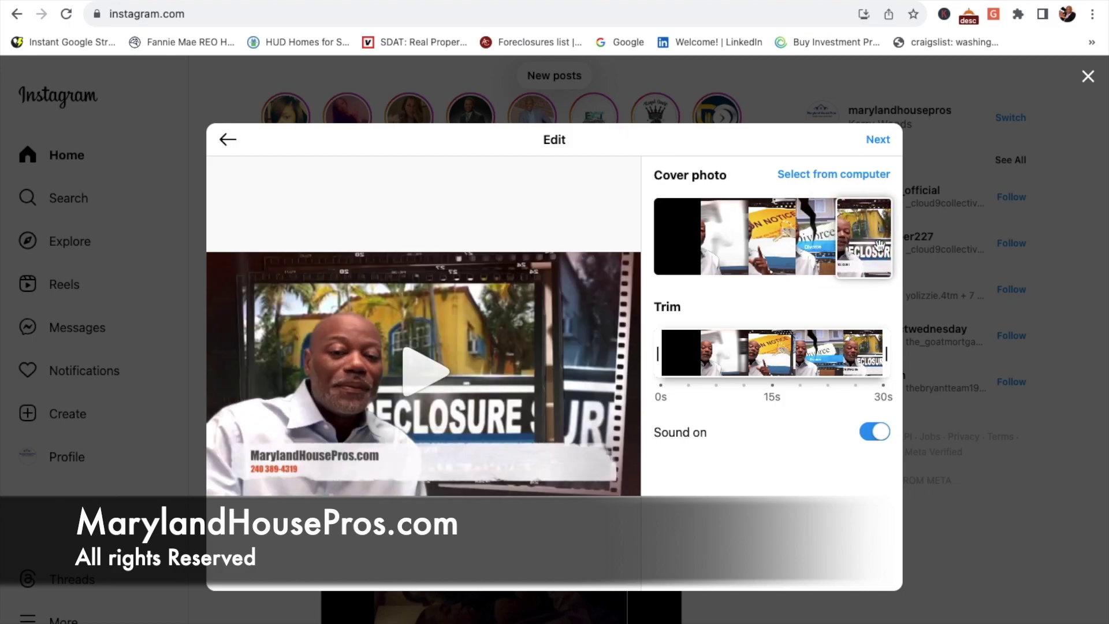
pyautogui.moveTo(880, 247); pyautogui.dragTo(820, 245)
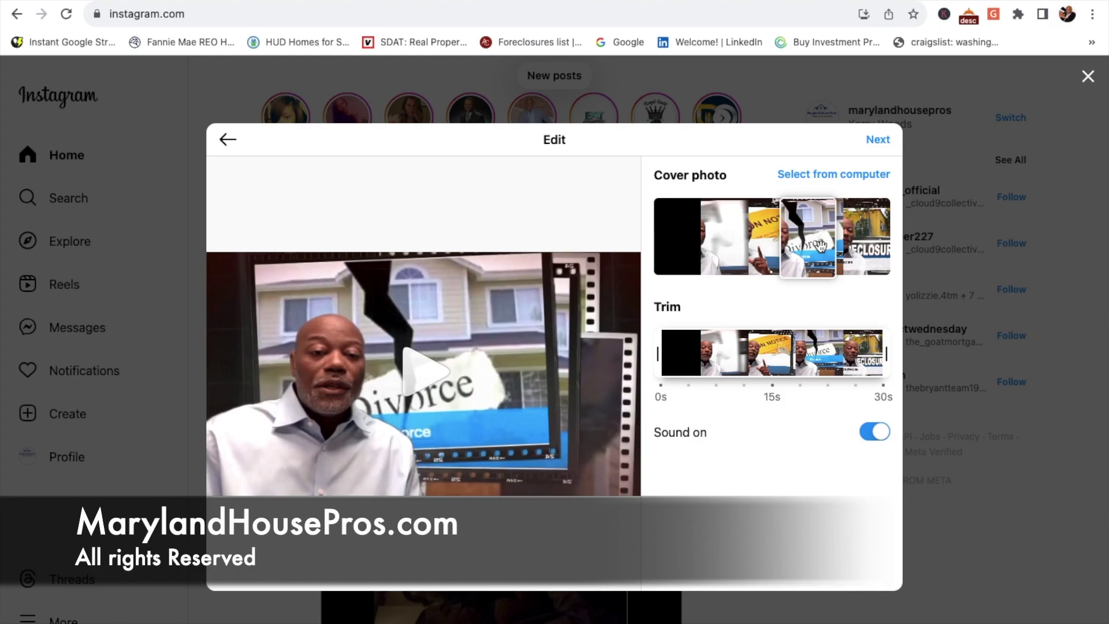
pyautogui.moveTo(821, 246); pyautogui.dragTo(782, 245)
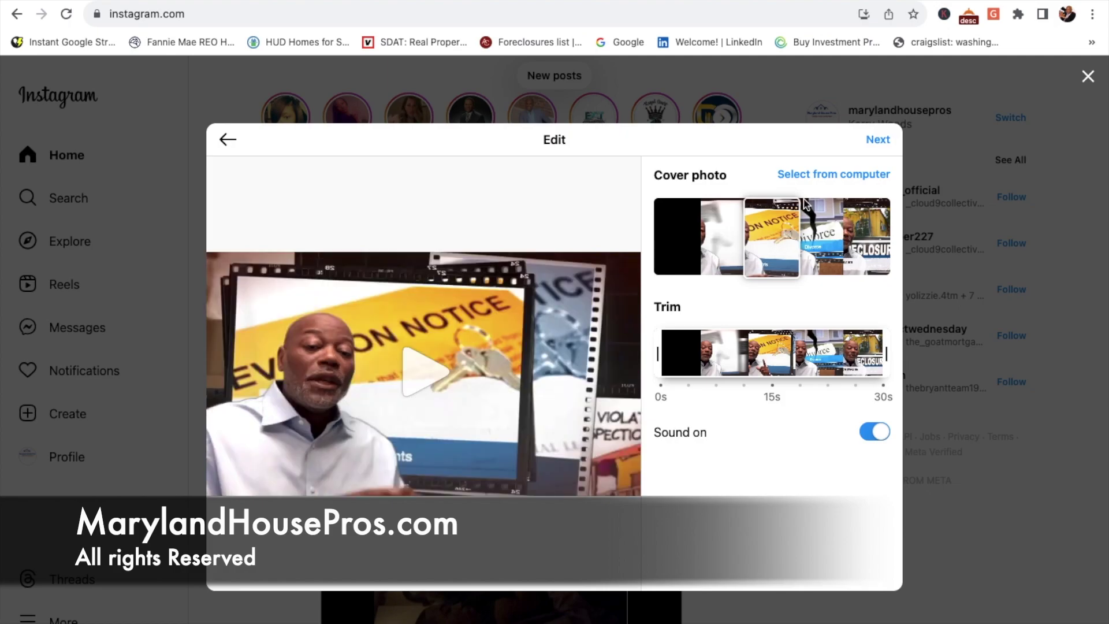
pyautogui.click(877, 140)
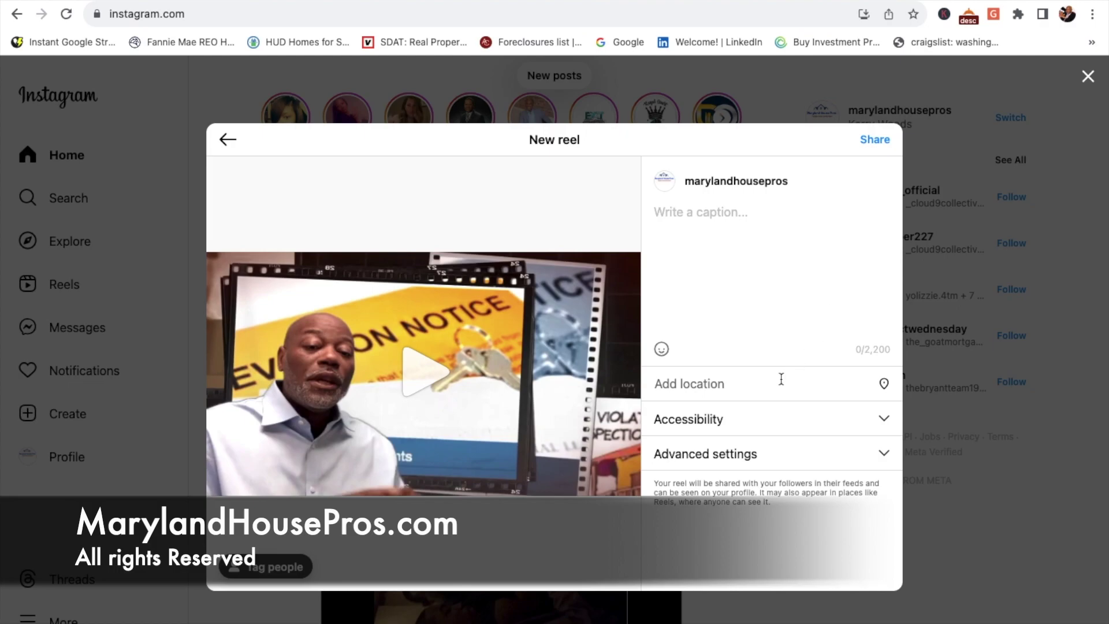
# Step: Tag the reel with the location 'District Heights, Maryland', then go to YouTube Studio
pyautogui.write('D')
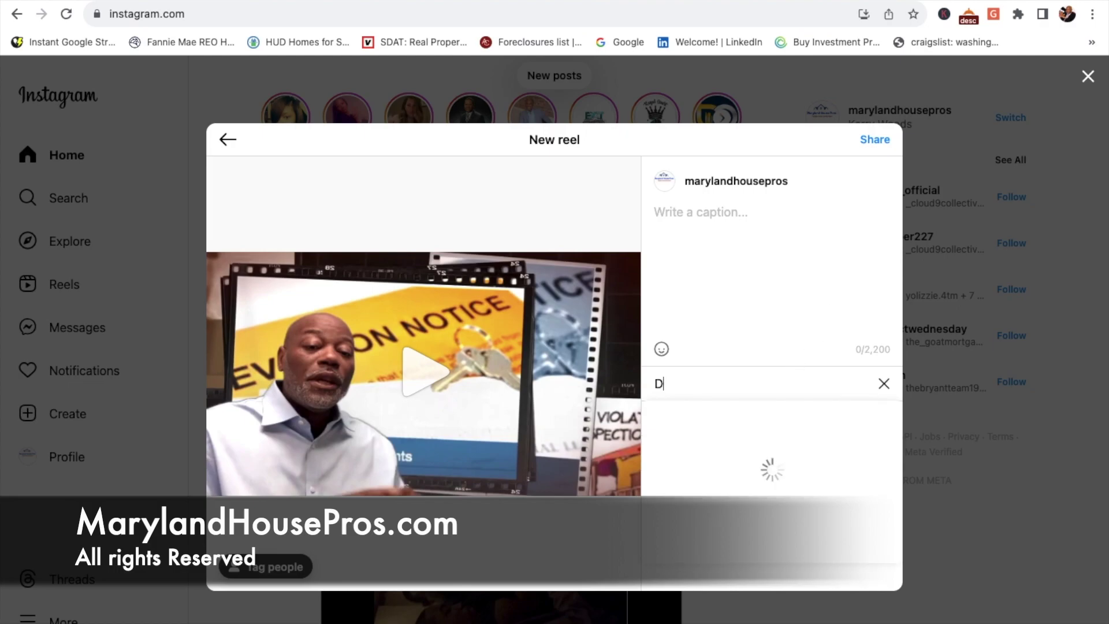
pyautogui.write('istrict Height')
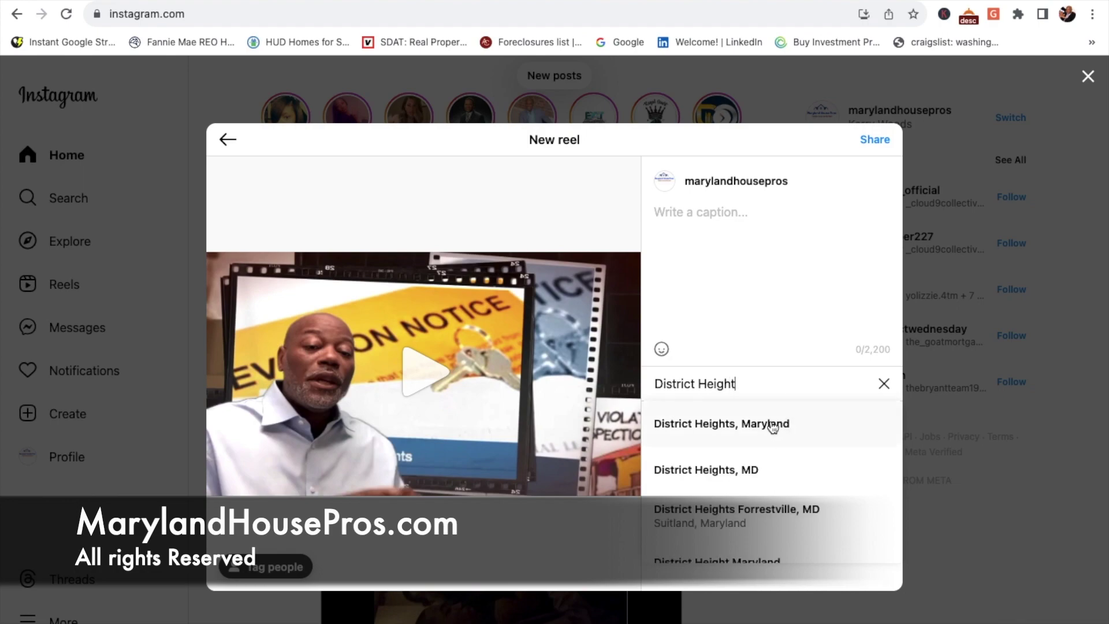
pyautogui.click(772, 425)
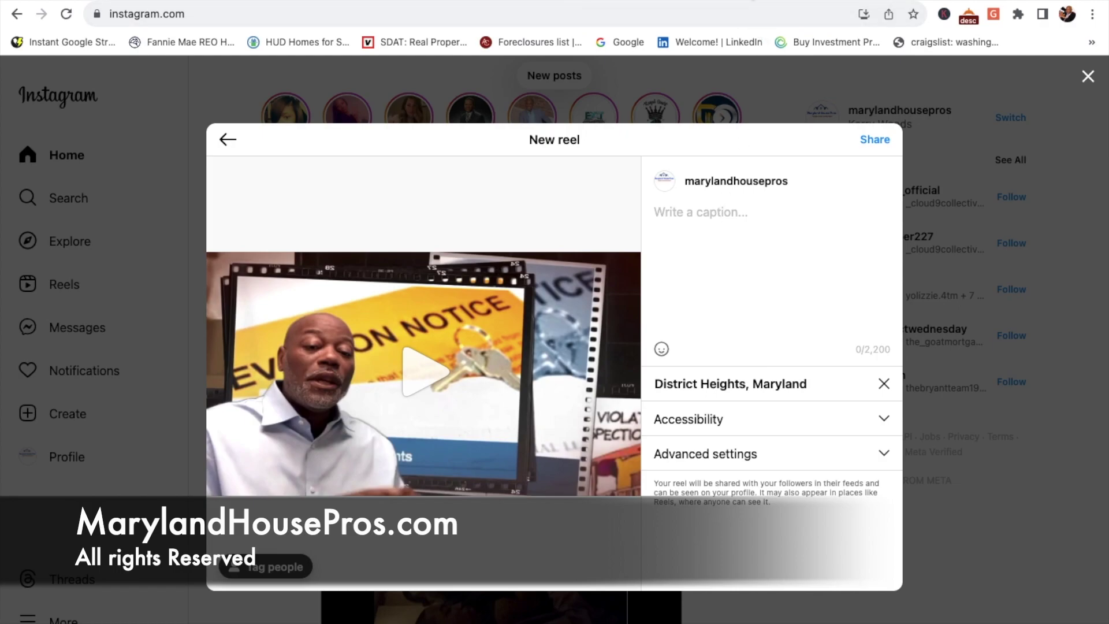
pyautogui.click(87, 1)
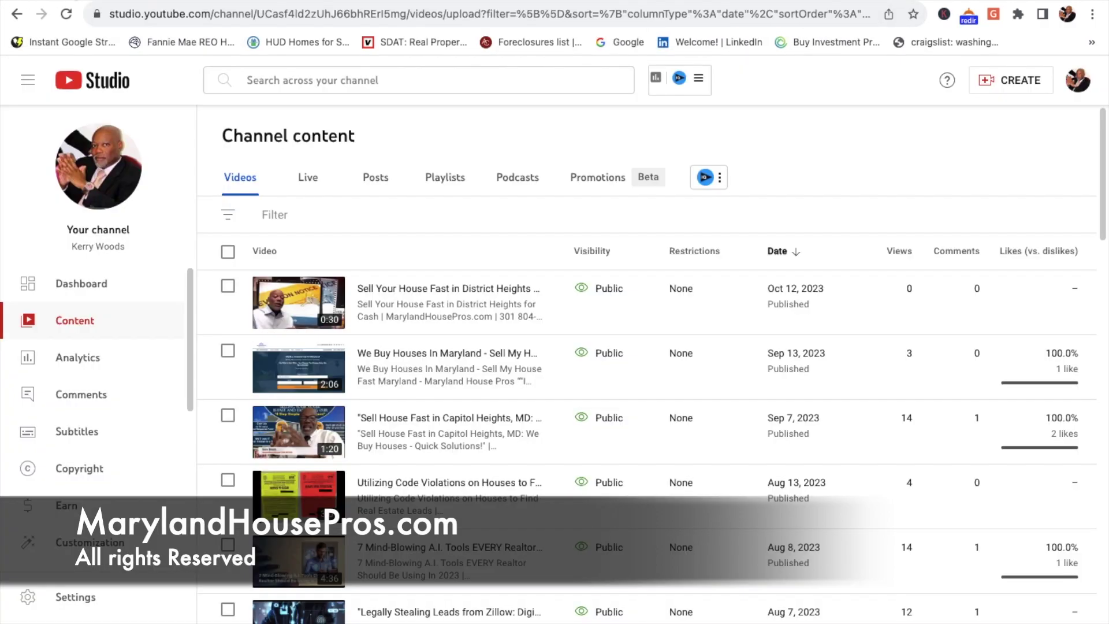
# Step: Copy the opening lines of the District Heights video's YouTube description, then return to Instagram
pyautogui.click(366, 317)
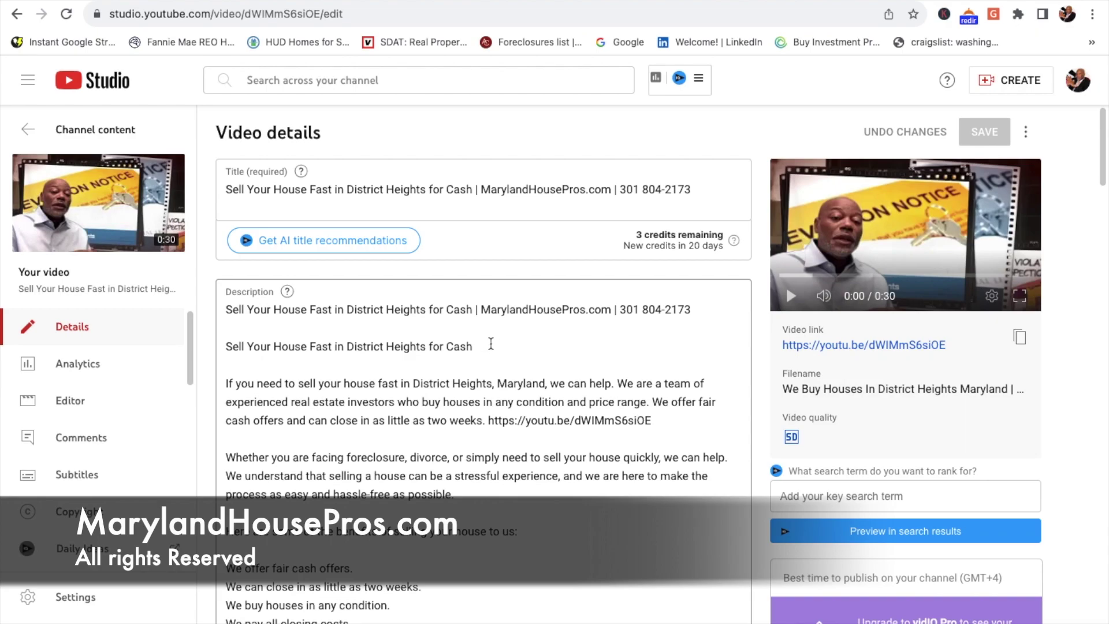
pyautogui.moveTo(491, 343); pyautogui.dragTo(227, 310)
pyautogui.press('super+c')
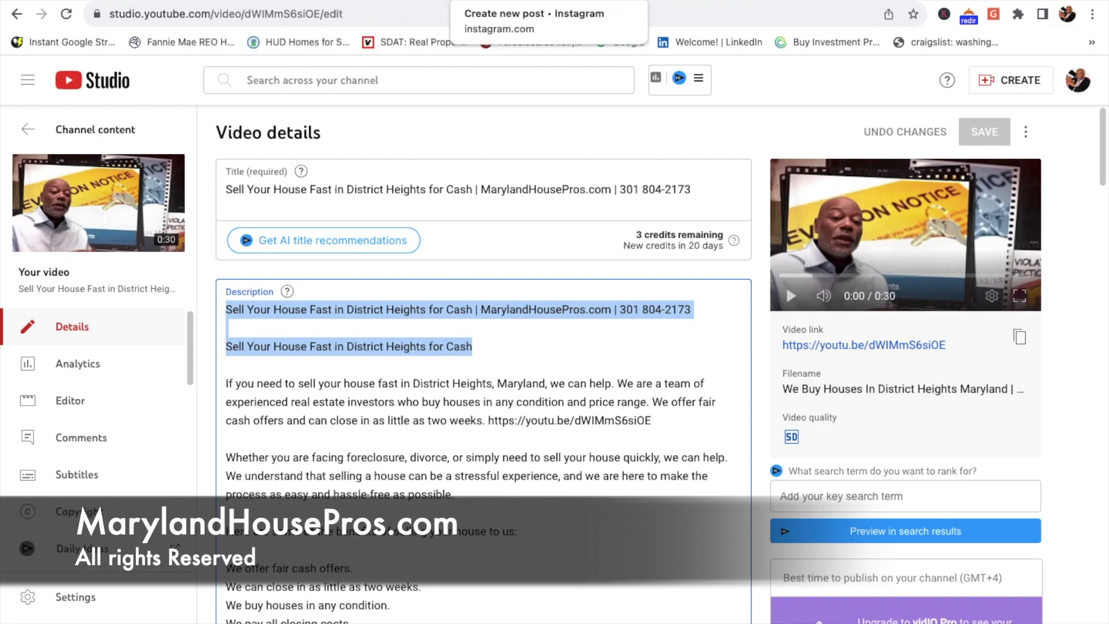
pyautogui.click(549, 3)
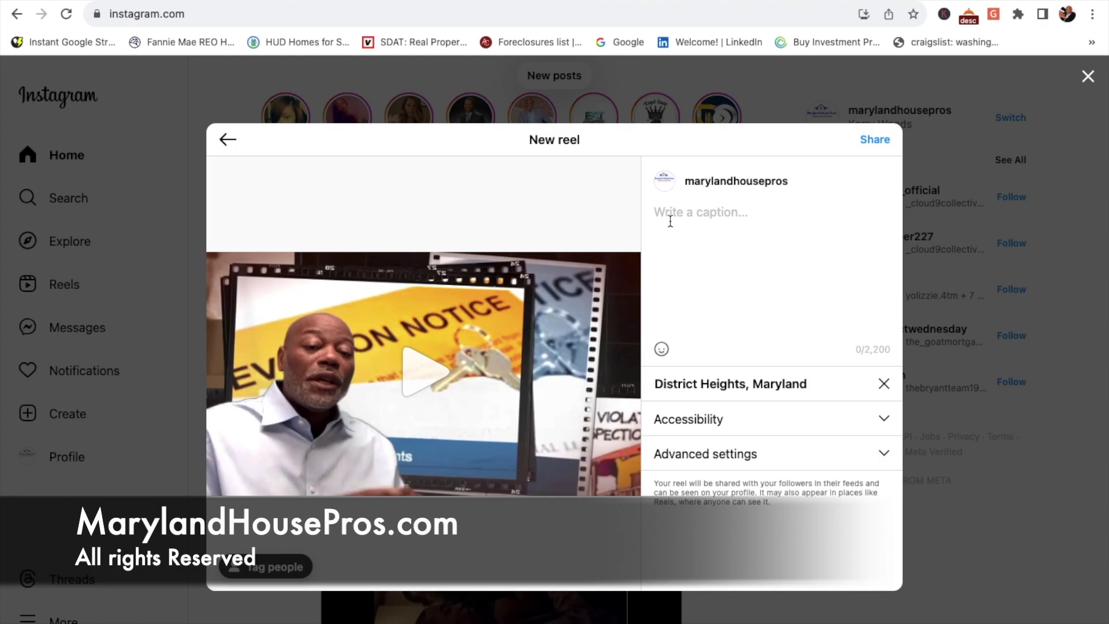
# Step: Paste the copied description as the reel caption, share the reel, and close the confirmation
pyautogui.click(669, 222)
pyautogui.press('super+v')
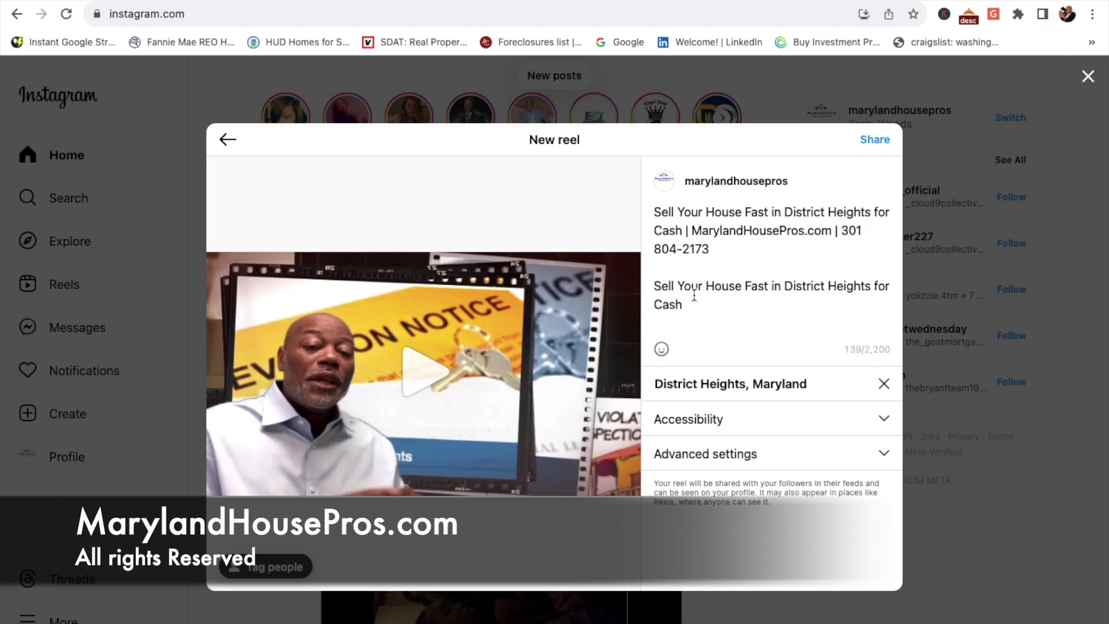
pyautogui.click(875, 140)
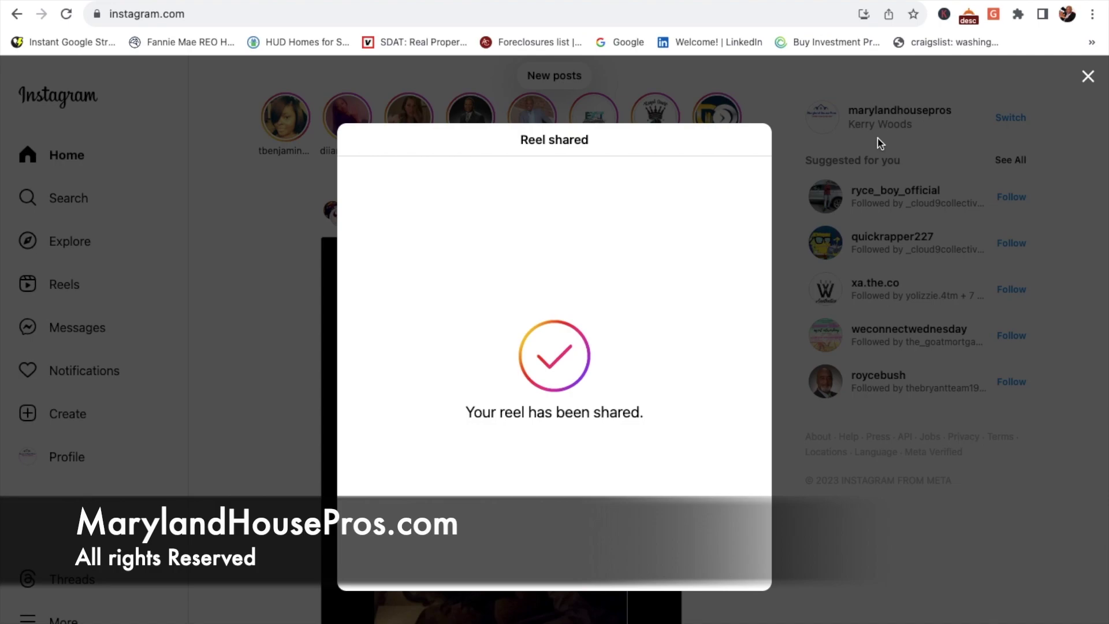
pyautogui.click(1086, 81)
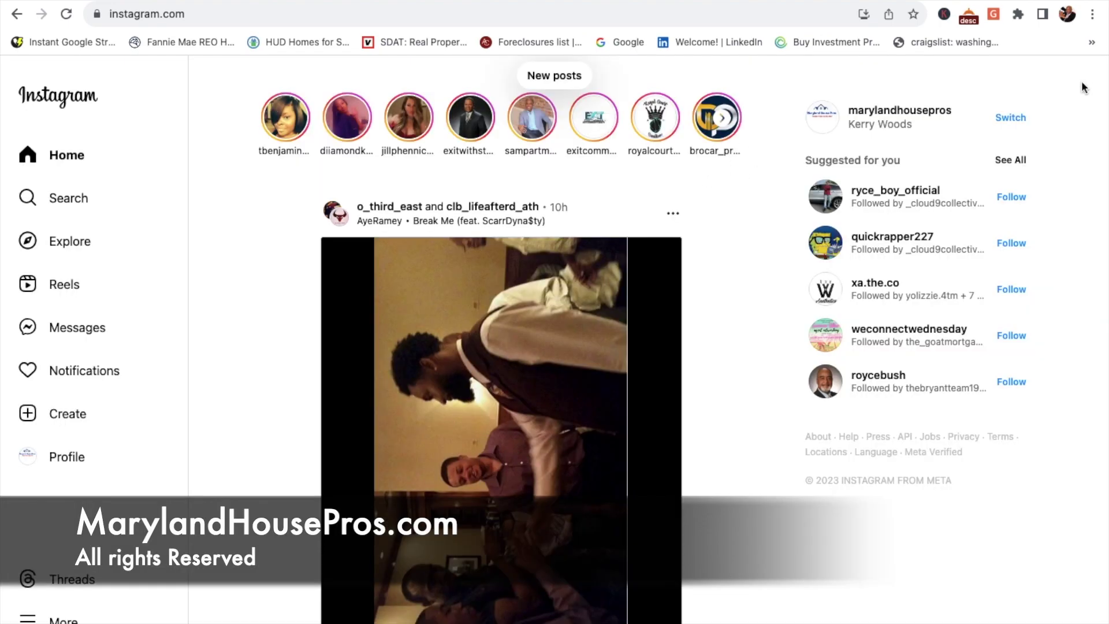
# Step: Find the new marylandhousepros reel in the Instagram home feed, then go to Facebook
pyautogui.click(65, 156)
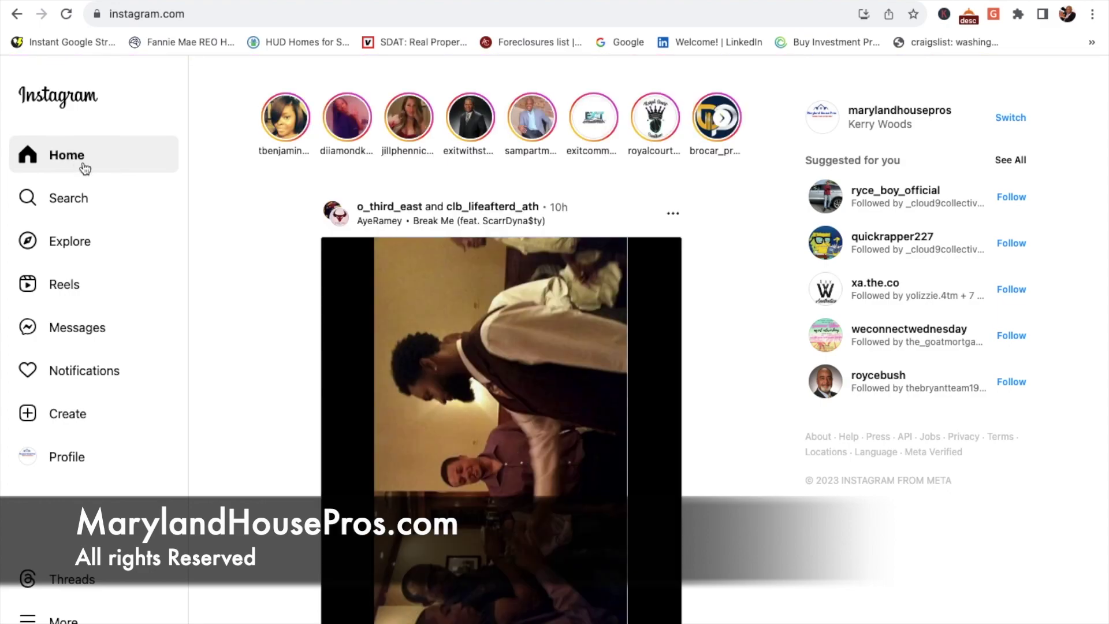
pyautogui.scroll(-20, 202, 331)
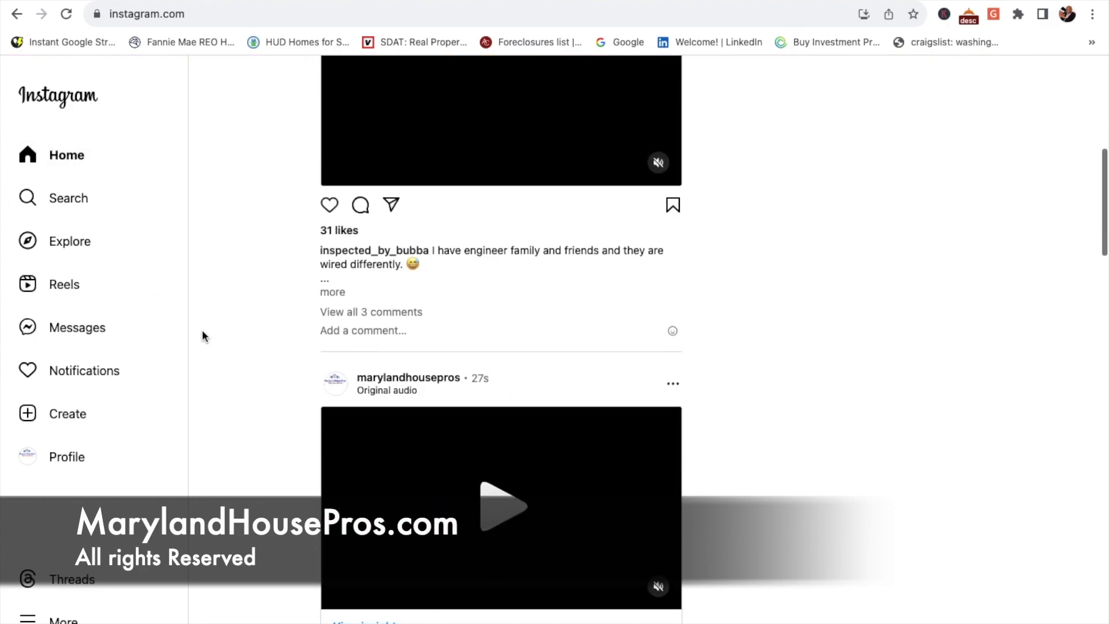
pyautogui.scroll(10, 202, 329)
pyautogui.scroll(-7, 202, 329)
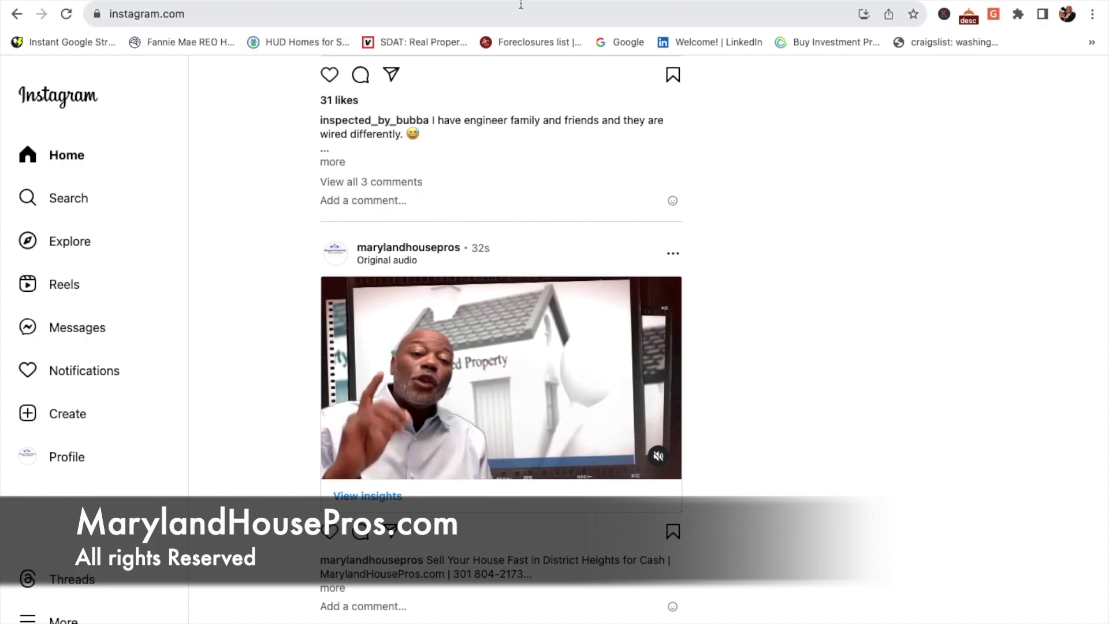
pyautogui.hotkey('ctrl', 'Tab')
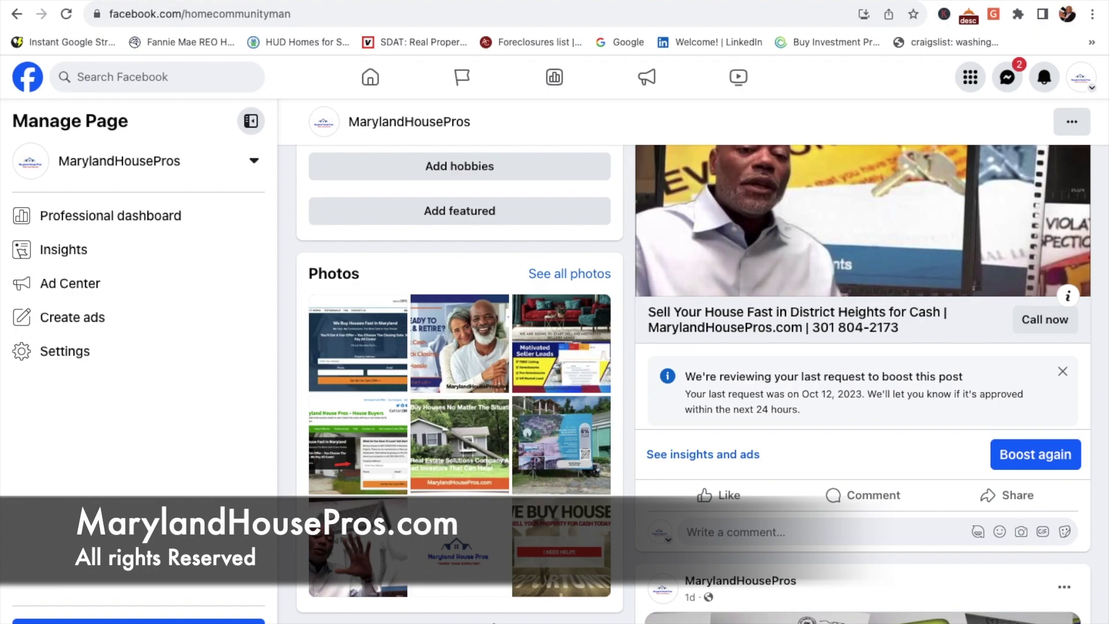
# Step: Go back from the video details to YouTube Studio's Channel content list
pyautogui.hotkey('ctrl', 'Tab')
pyautogui.hotkey('ctrl', 'Tab')
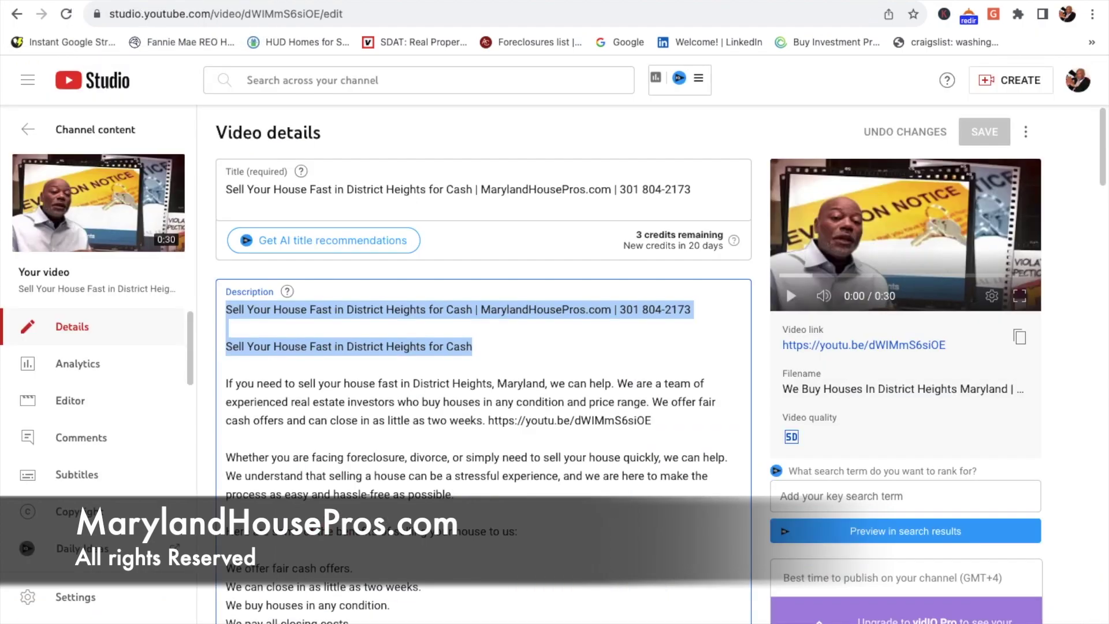
pyautogui.click(30, 132)
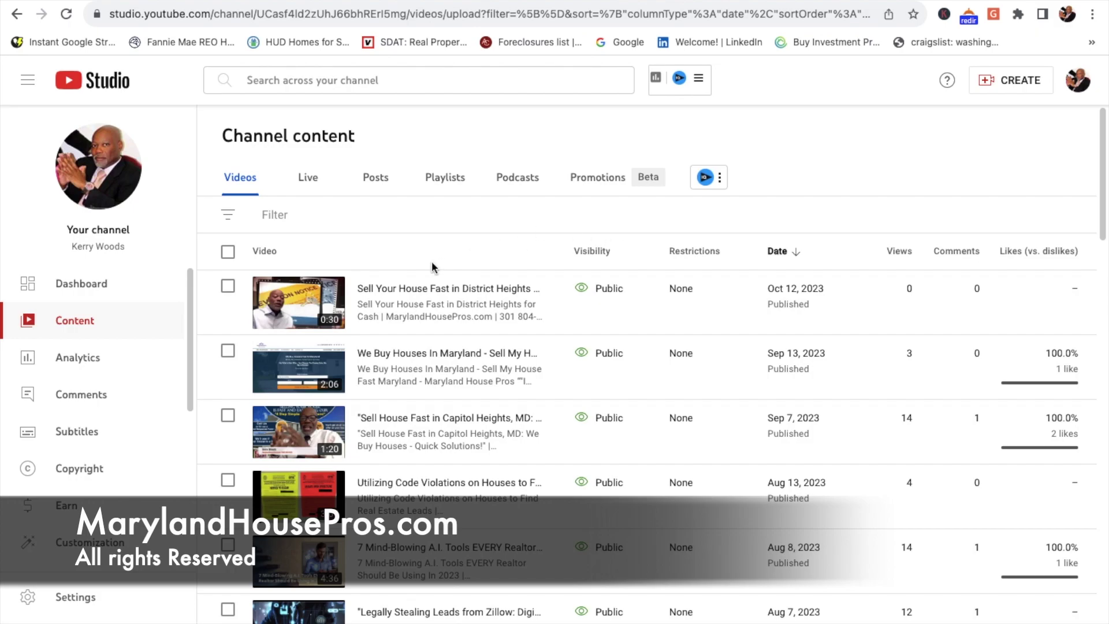
pyautogui.moveTo(579, 268)
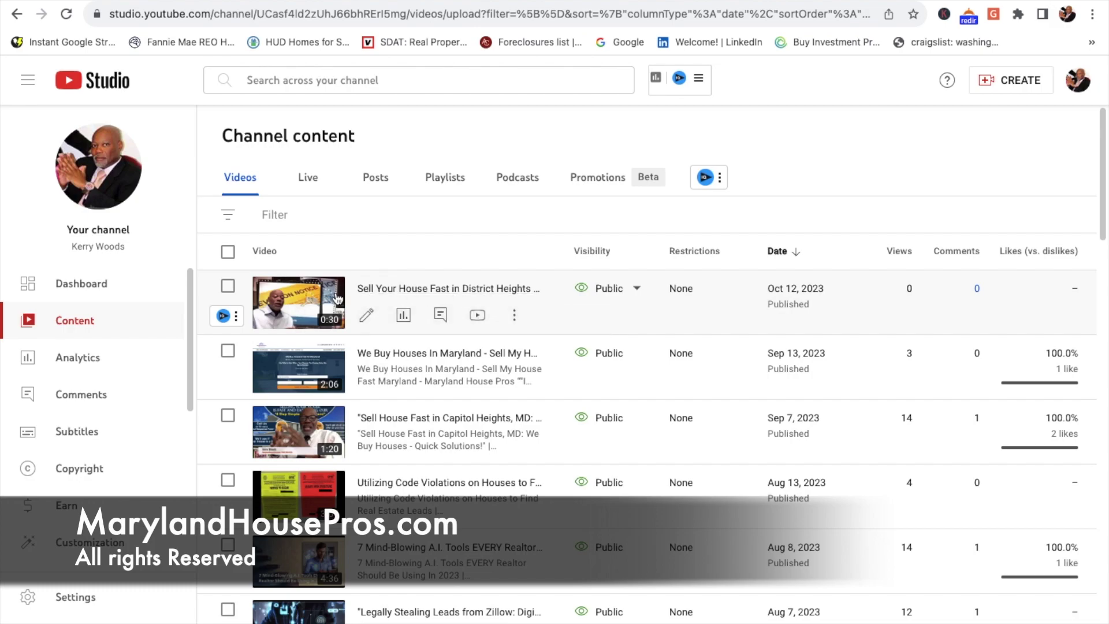
# Step: Open the Video details page of the District Heights sell-fast-for-cash video
pyautogui.click(368, 314)
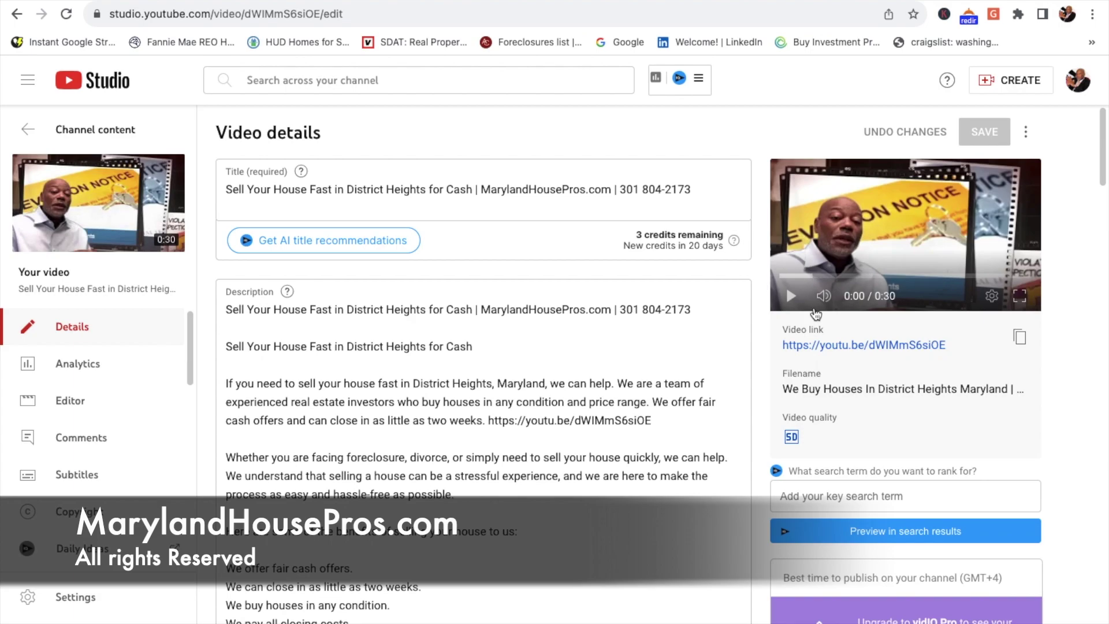
pyautogui.moveTo(123, 615)
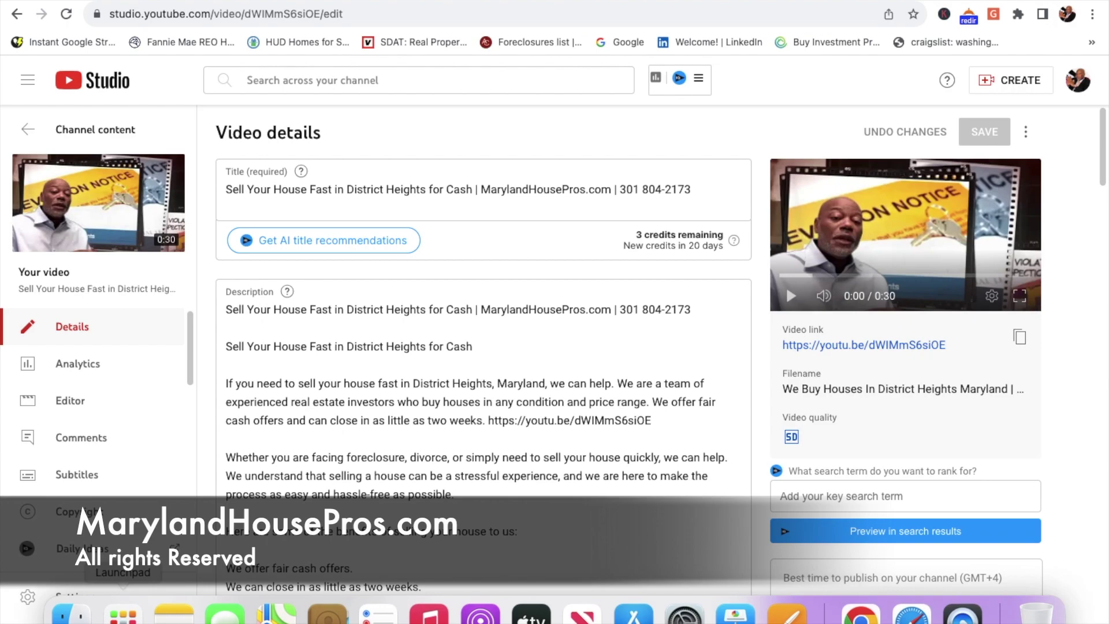
# Step: Launch iMovie from the second page of Launchpad
pyautogui.click(123, 615)
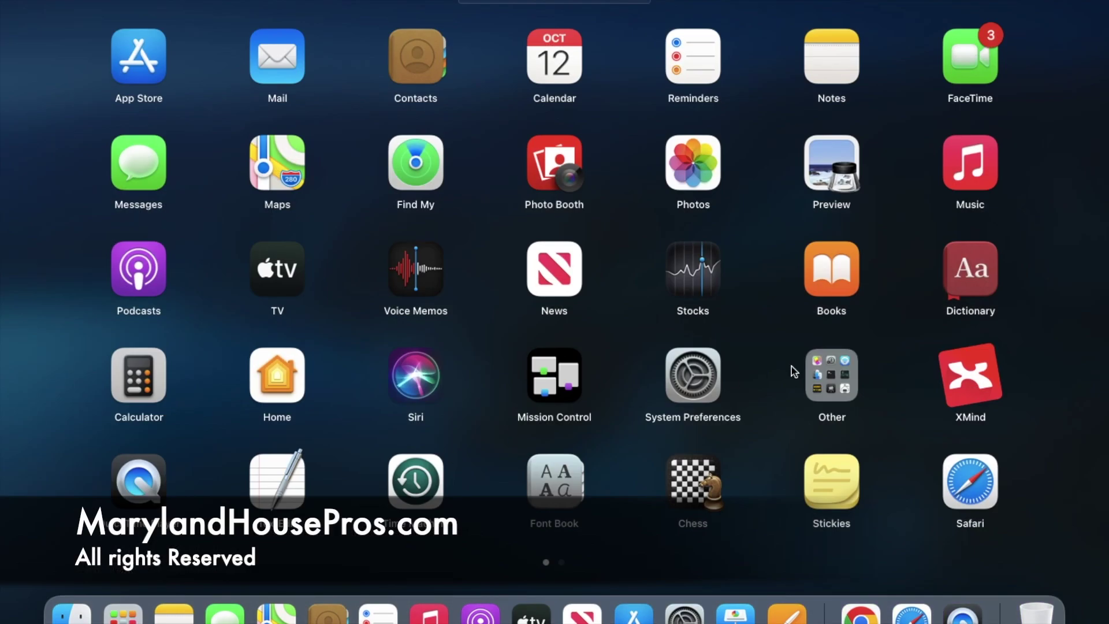
pyautogui.hscroll(3, 853, 377)
pyautogui.click(976, 53)
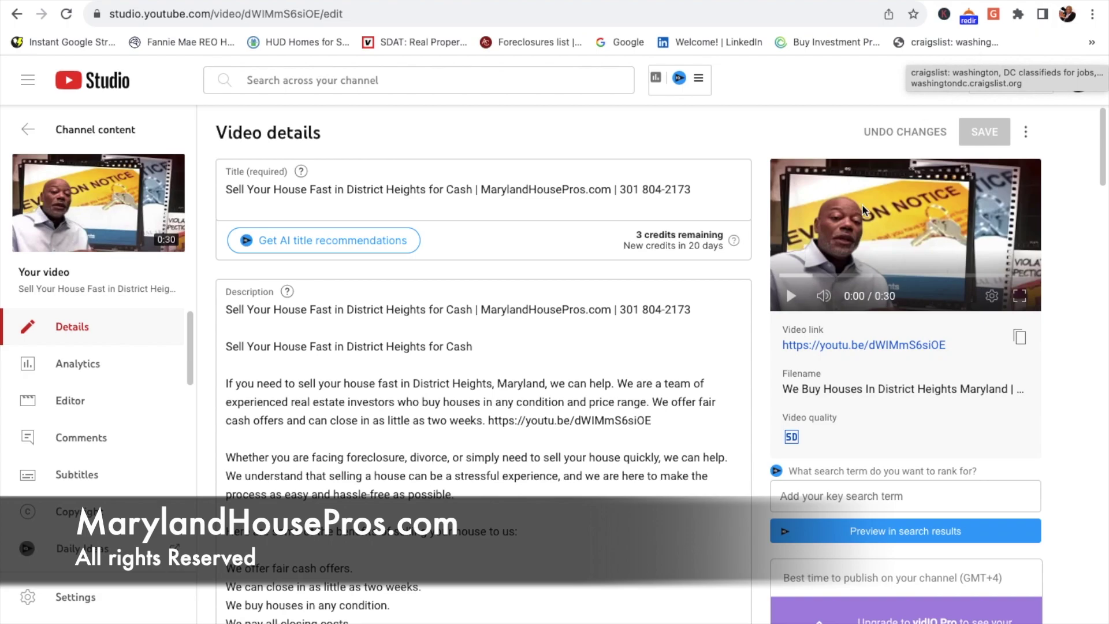
pyautogui.moveTo(871, 617)
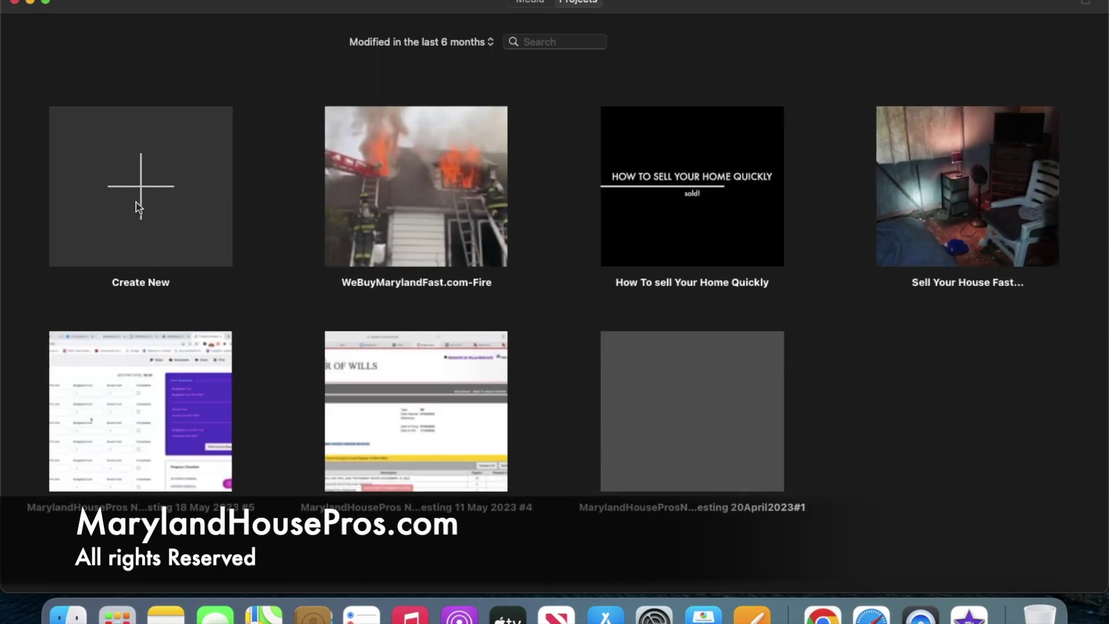
# Step: Create a new Movie project, My Movie 20, through Create New
pyautogui.click(138, 199)
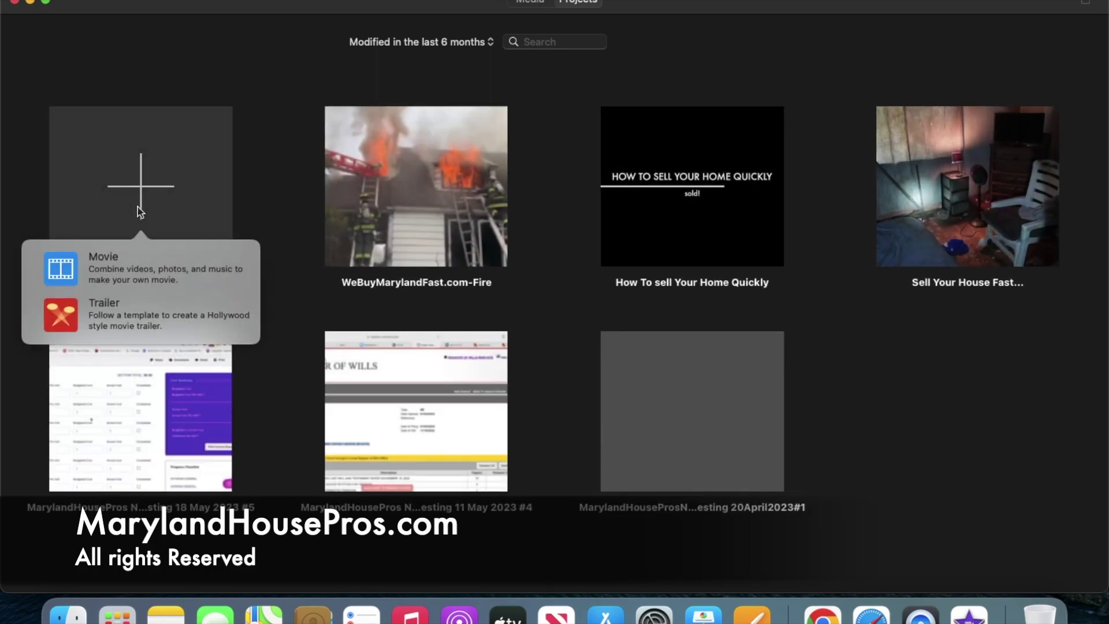
pyautogui.click(147, 263)
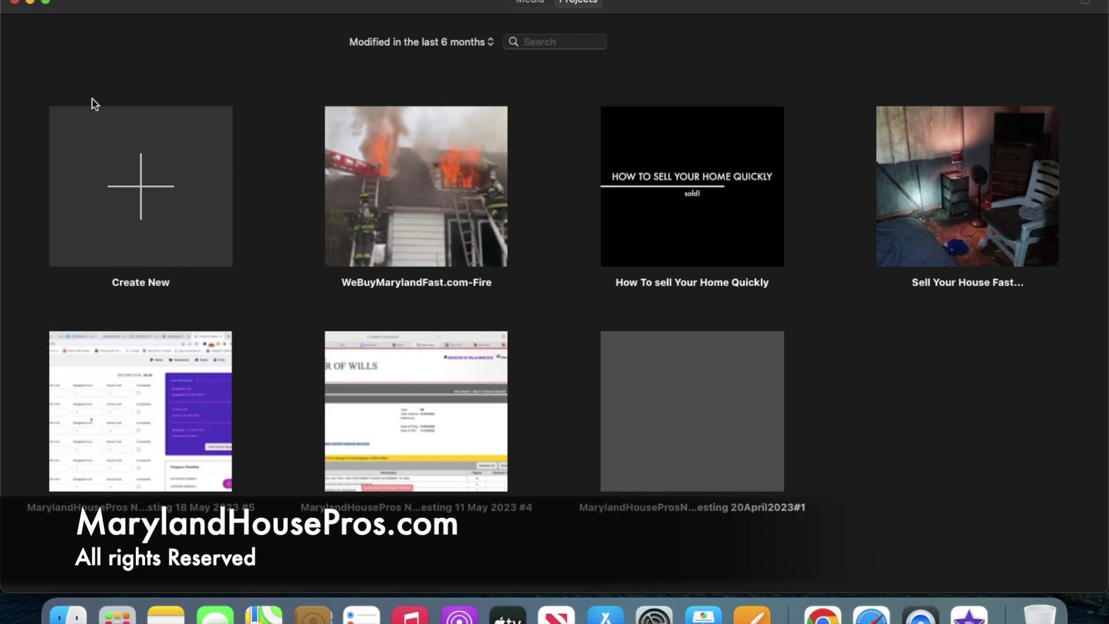
pyautogui.click(46, 8)
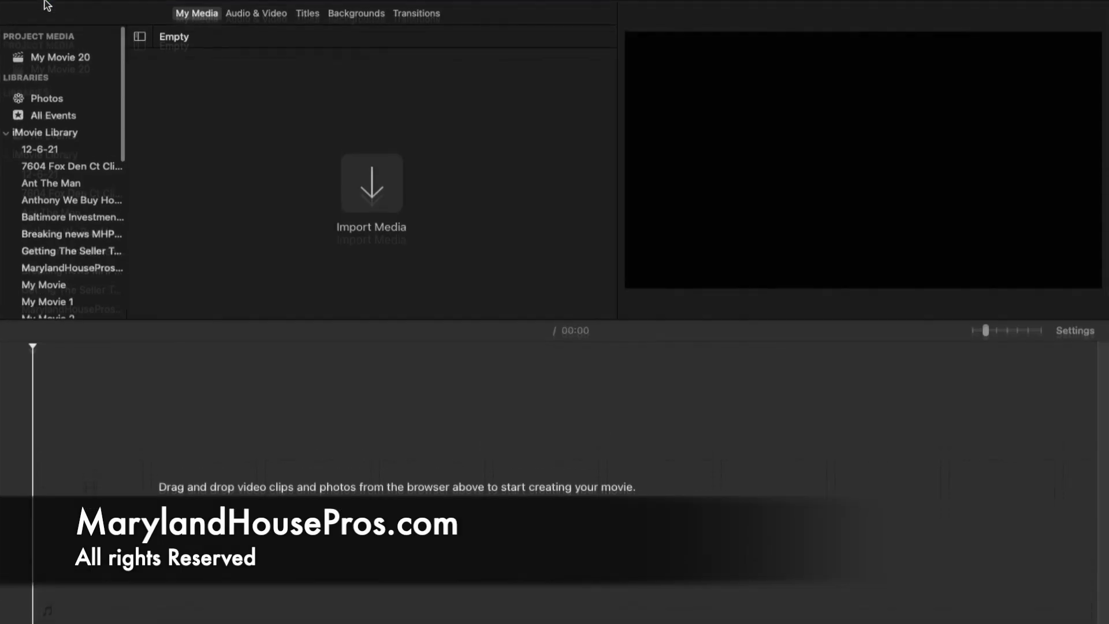
# Step: Import the 29.6-second District Heights MP4 from Downloads into My Movie 20's media
pyautogui.click(364, 215)
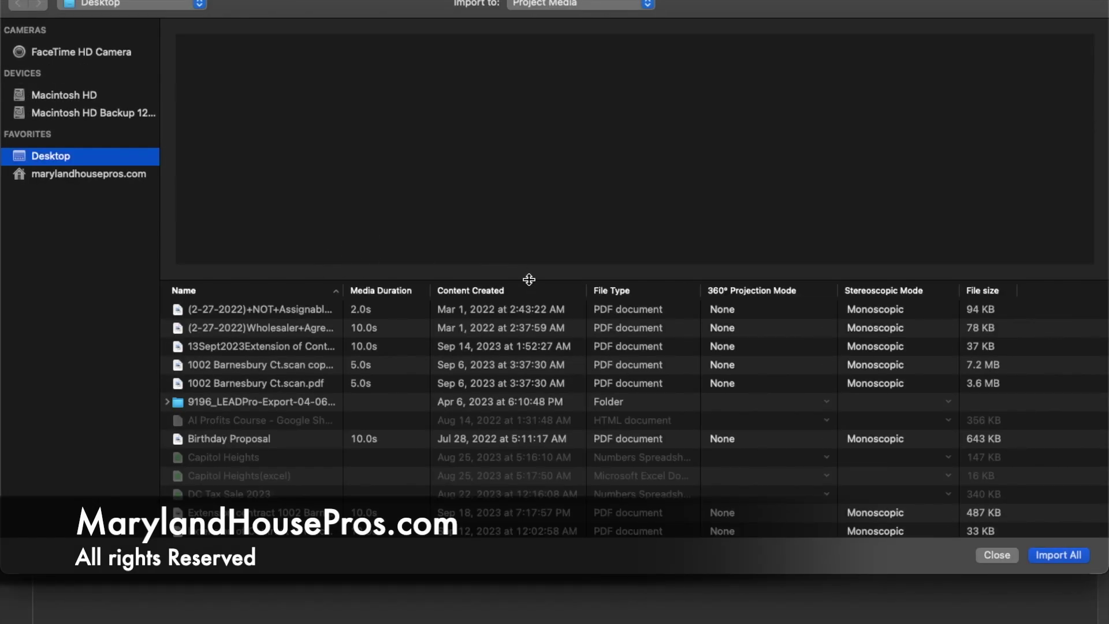
pyautogui.click(489, 295)
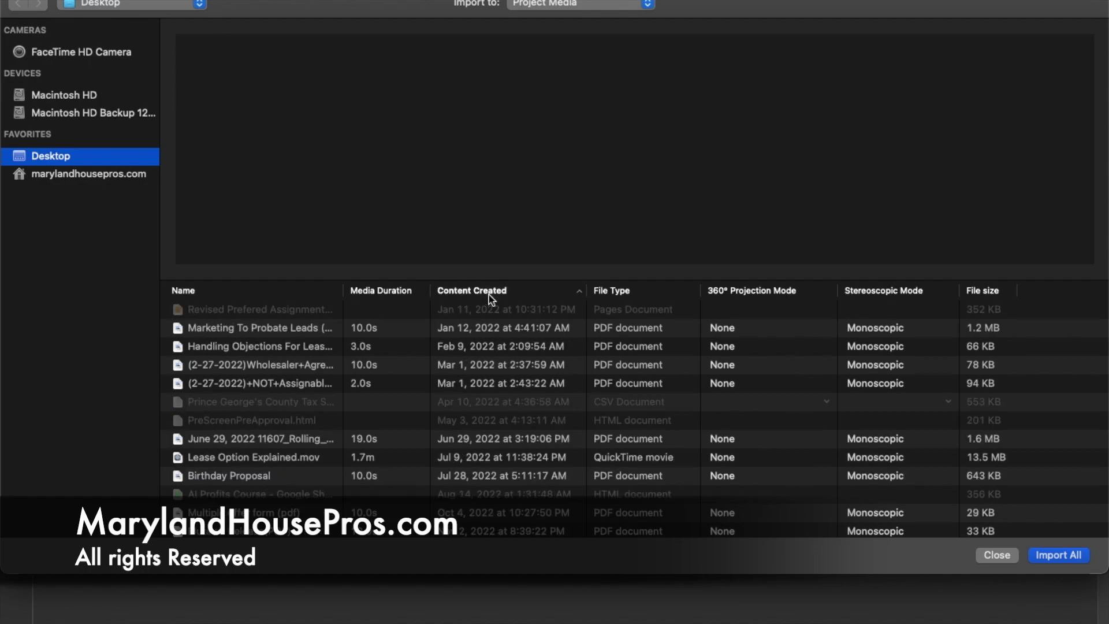
pyautogui.click(488, 294)
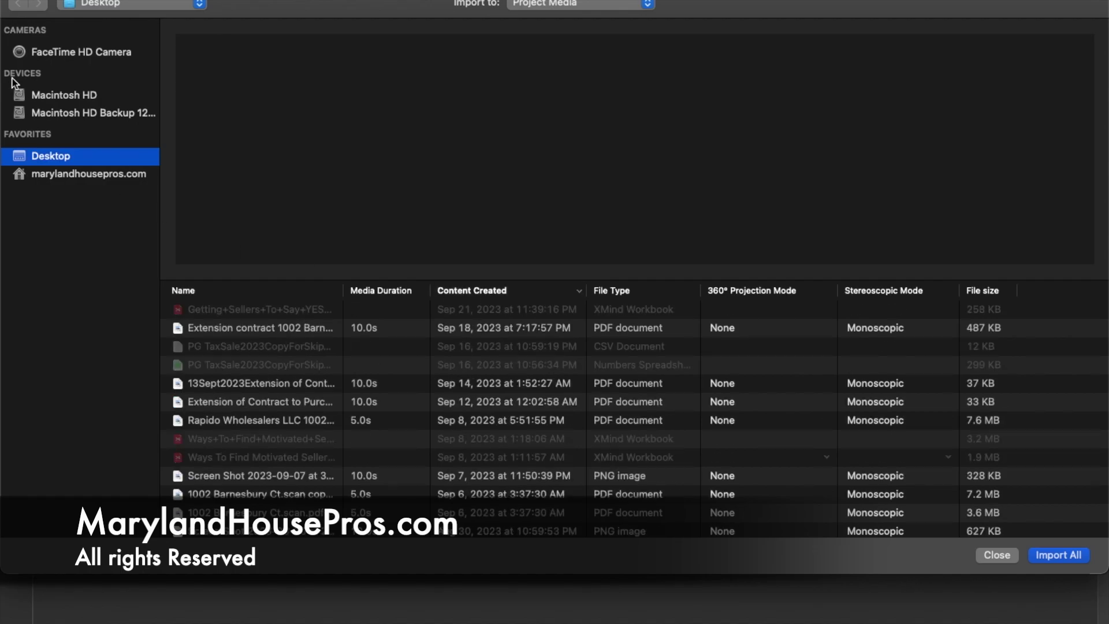
pyautogui.click(73, 175)
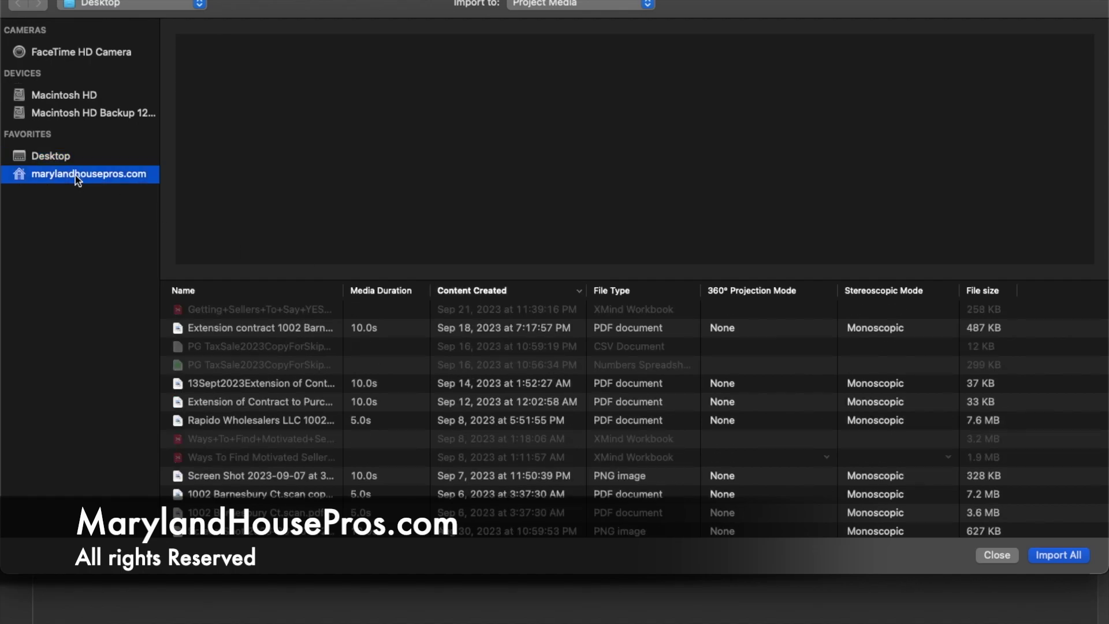
pyautogui.click(497, 294)
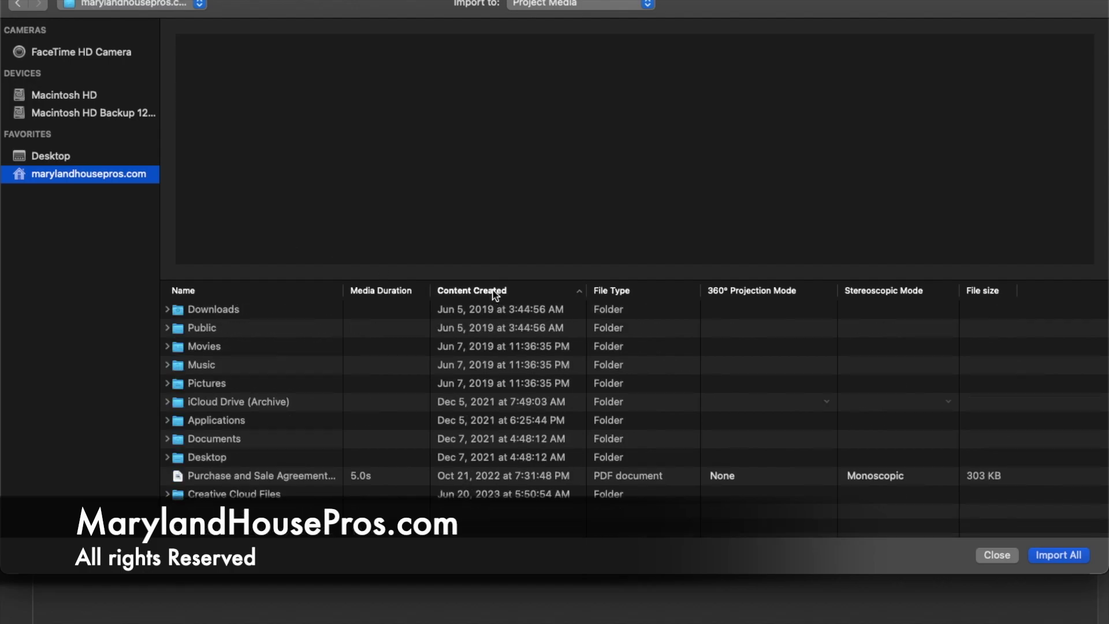
pyautogui.click(495, 293)
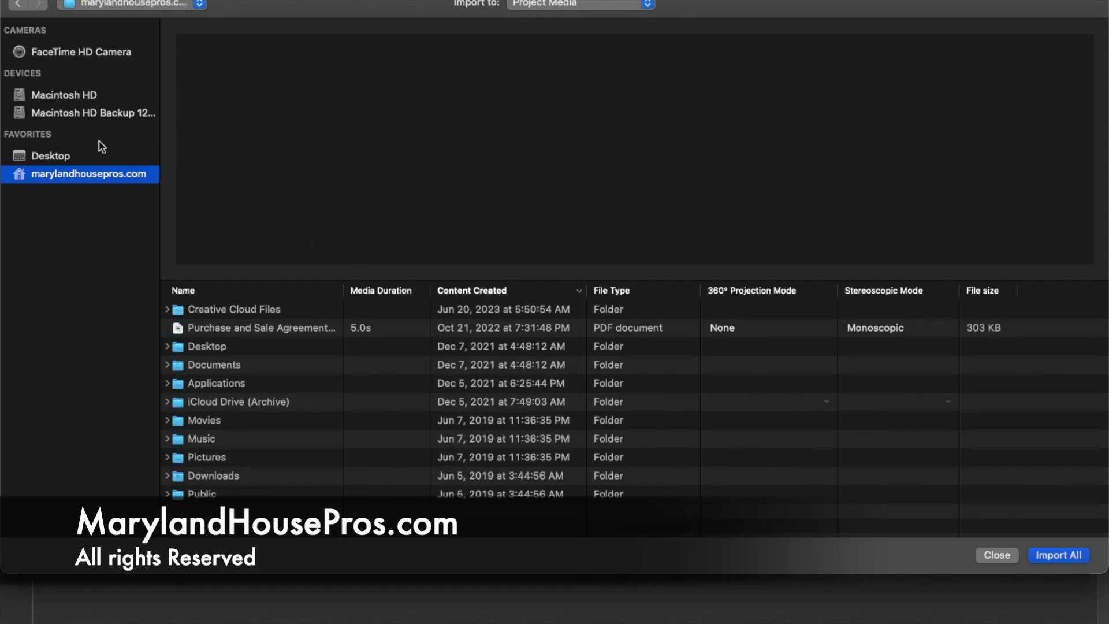
pyautogui.click(65, 157)
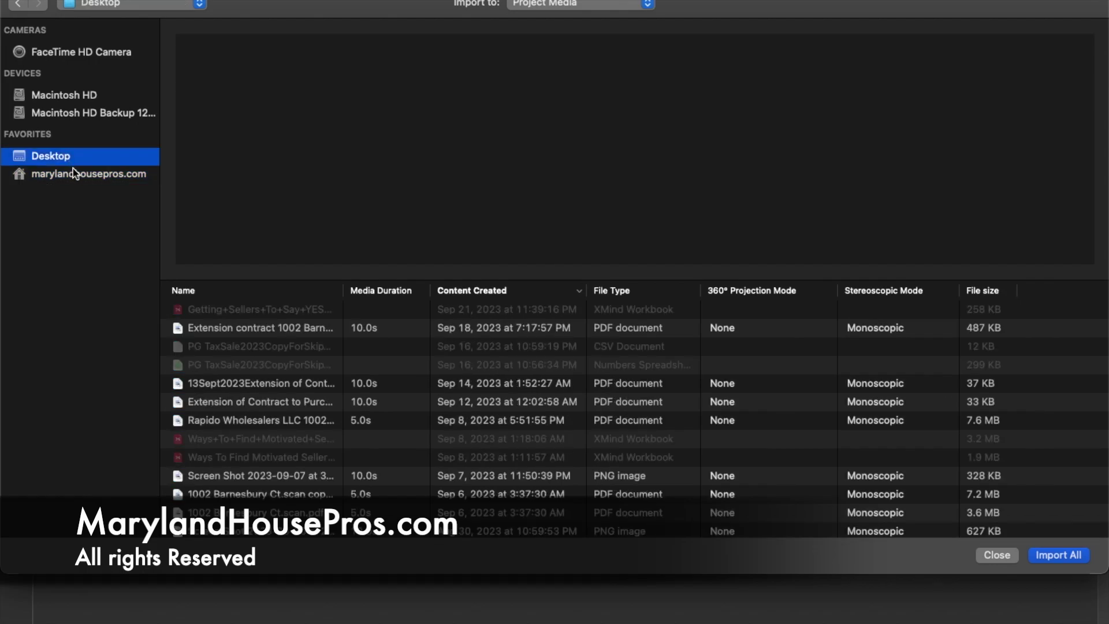
pyautogui.click(75, 175)
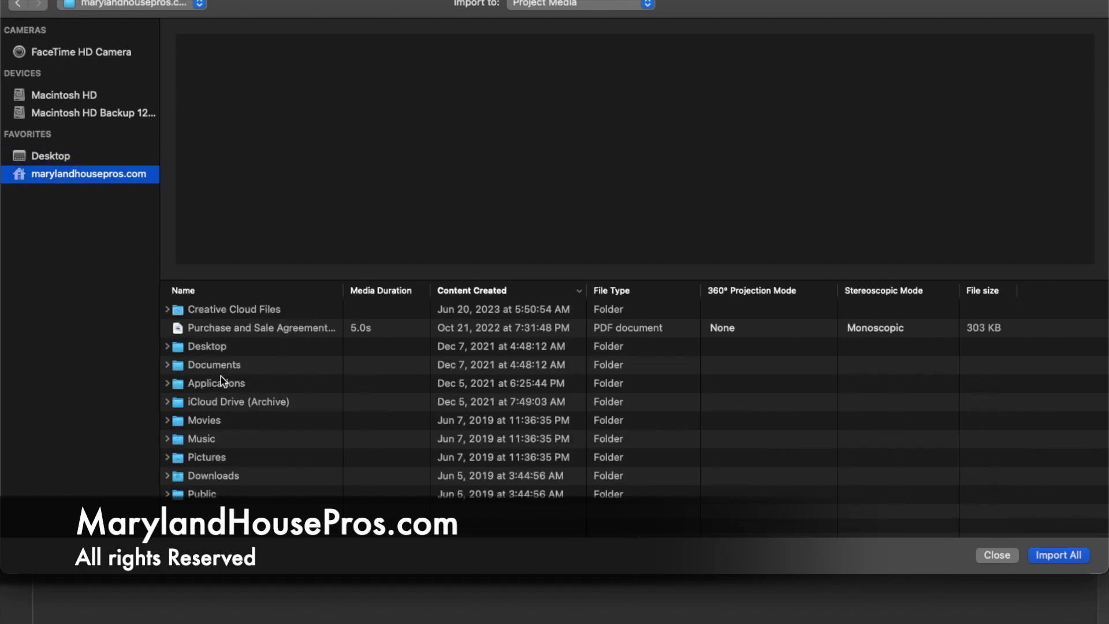
pyautogui.doubleClick(223, 481)
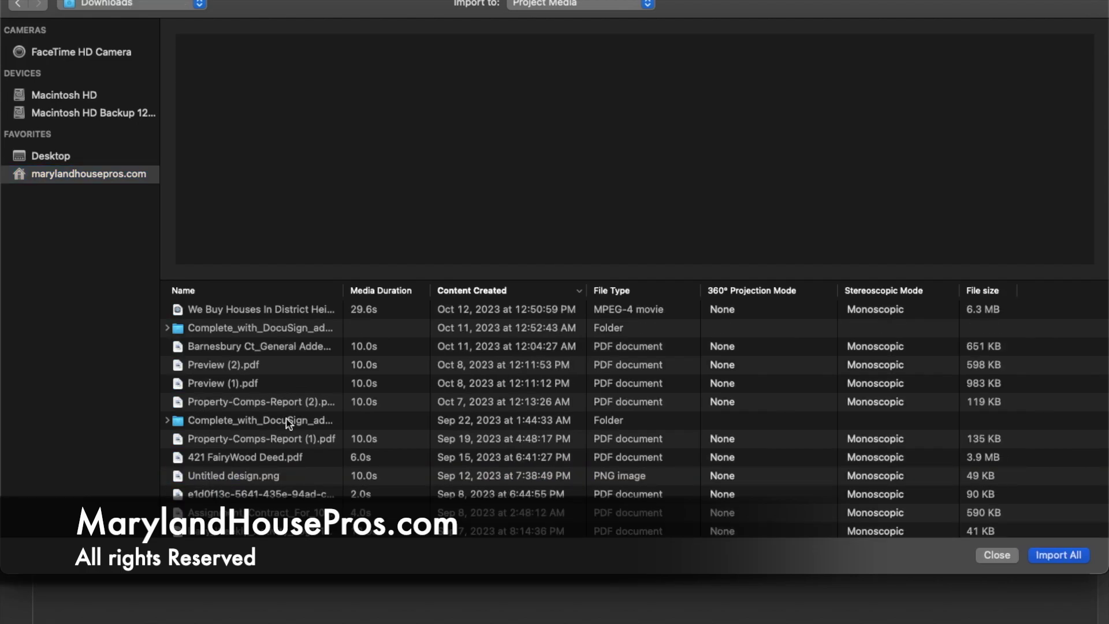
pyautogui.click(268, 310)
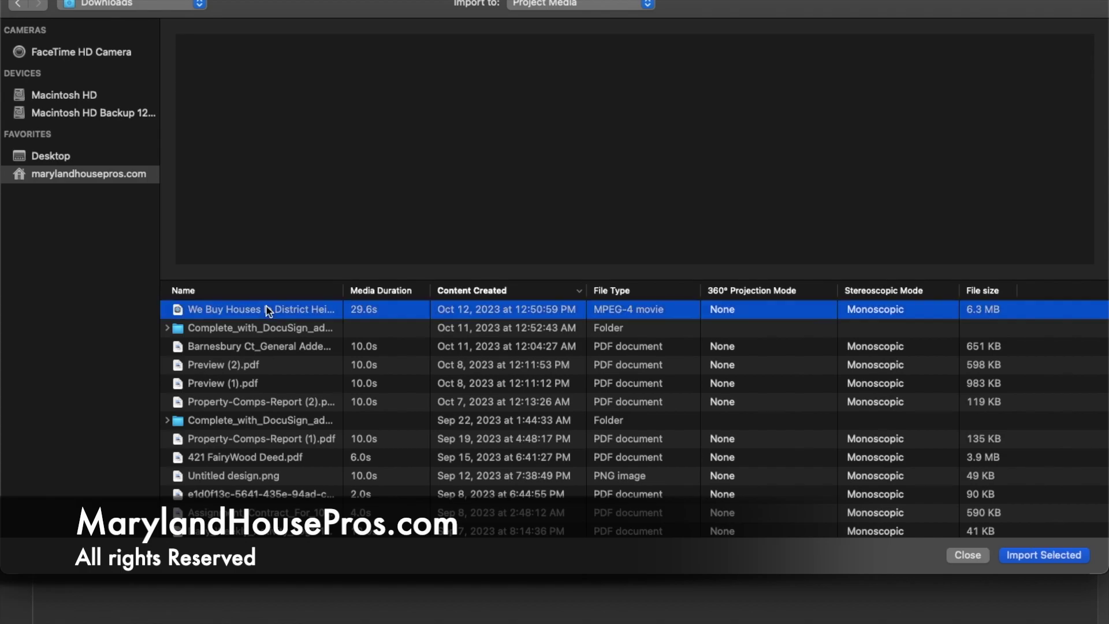
pyautogui.click(1051, 557)
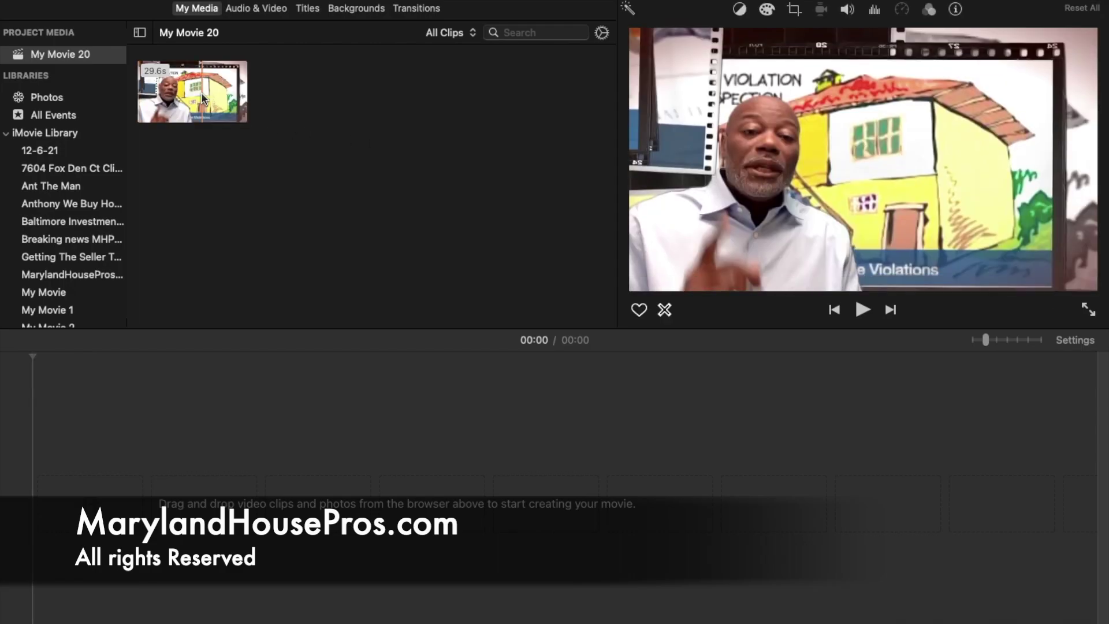
# Step: Place the District Heights clip on the timeline with a Circle Open transition at its start
pyautogui.moveTo(200, 92); pyautogui.dragTo(196, 472)
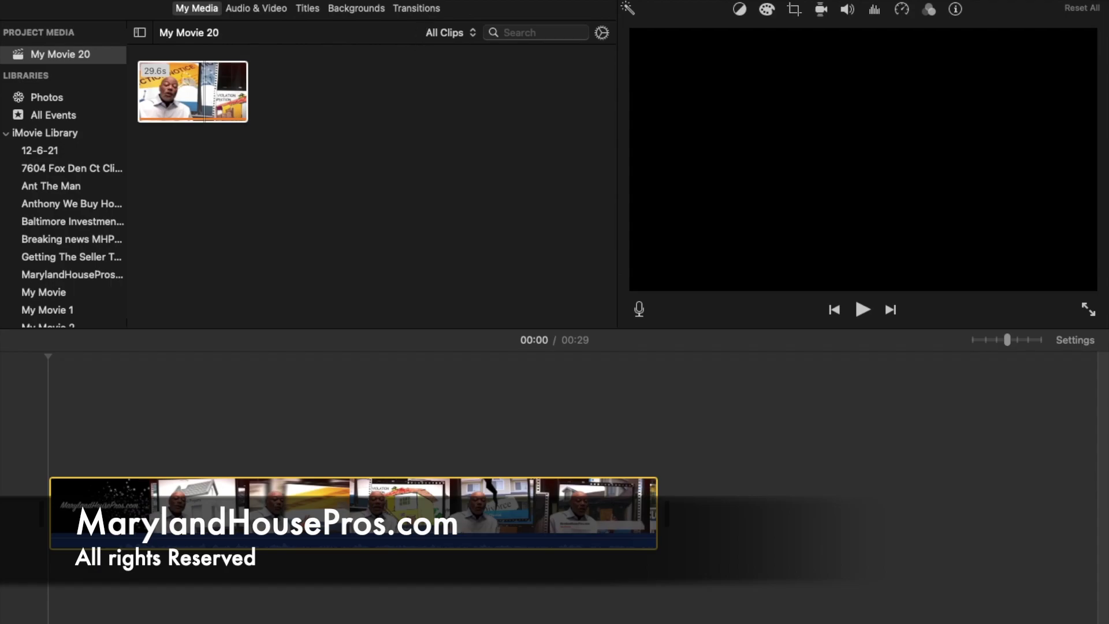
pyautogui.click(424, 11)
pyautogui.moveTo(68, 193); pyautogui.dragTo(34, 541)
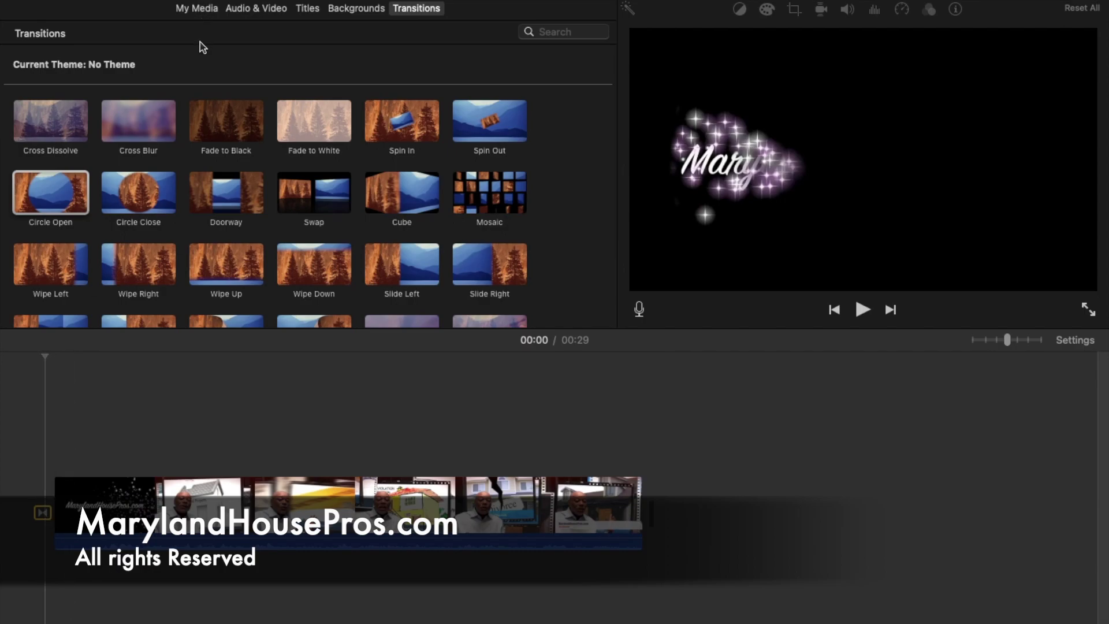
# Step: End the District Heights clip with a Circle Close transition and trim it to about 27.6 seconds
pyautogui.rightClick(44, 515)
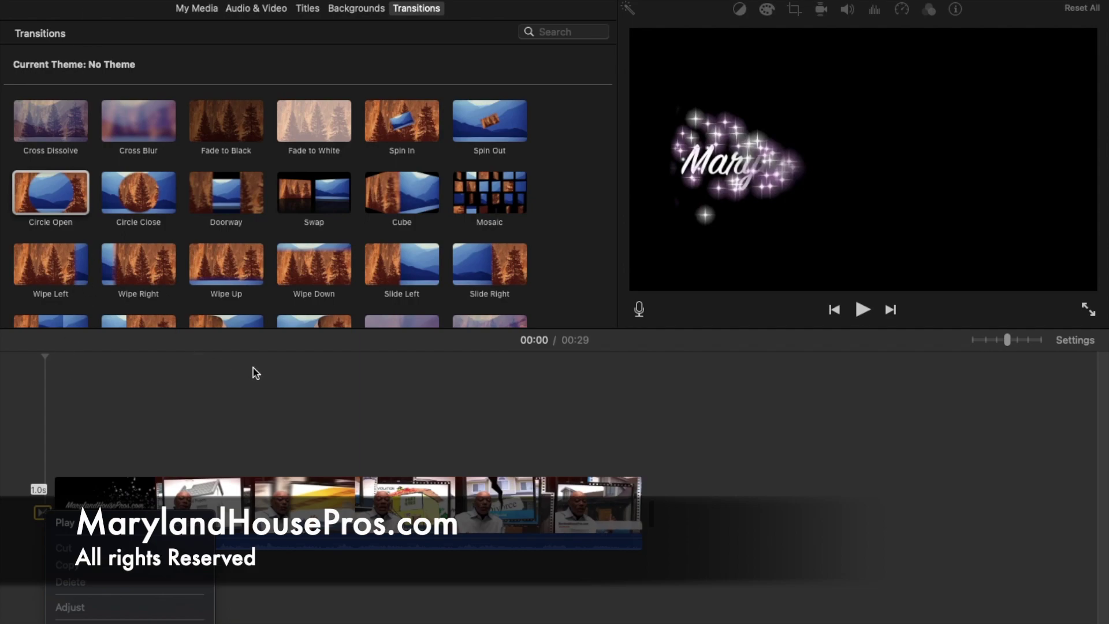
pyautogui.click(154, 198)
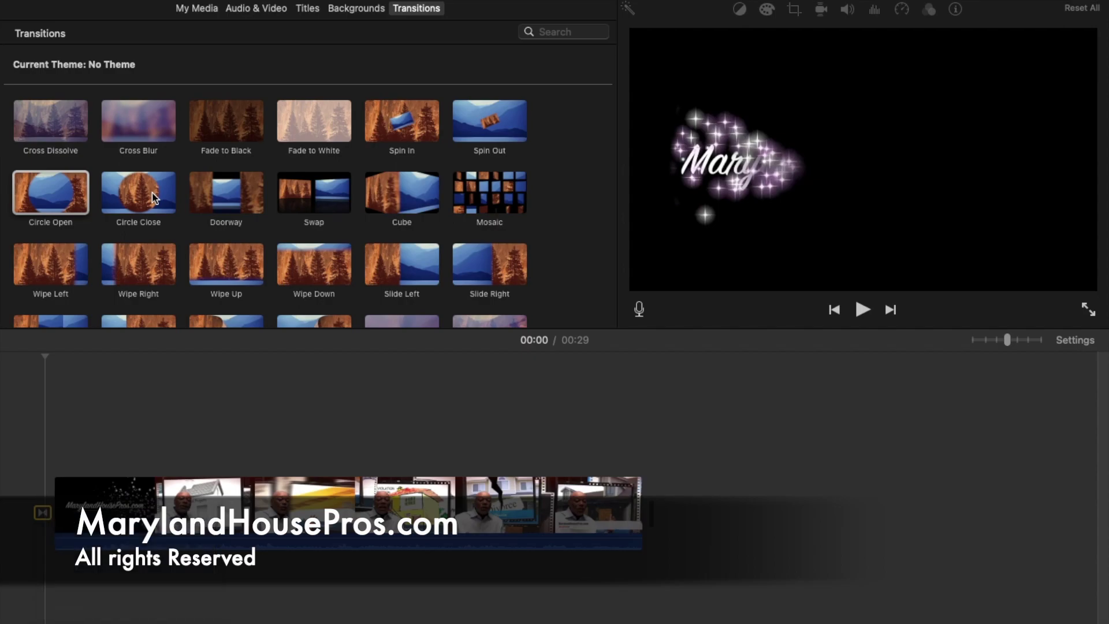
pyautogui.moveTo(135, 194); pyautogui.dragTo(633, 514)
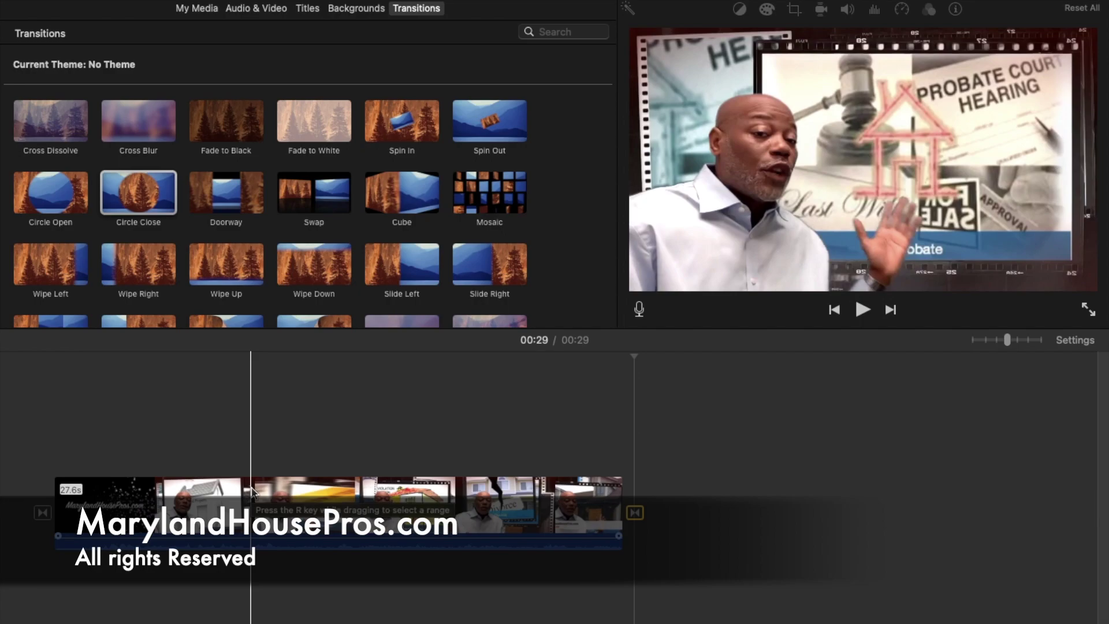
pyautogui.moveTo(625, 542); pyautogui.dragTo(647, 537)
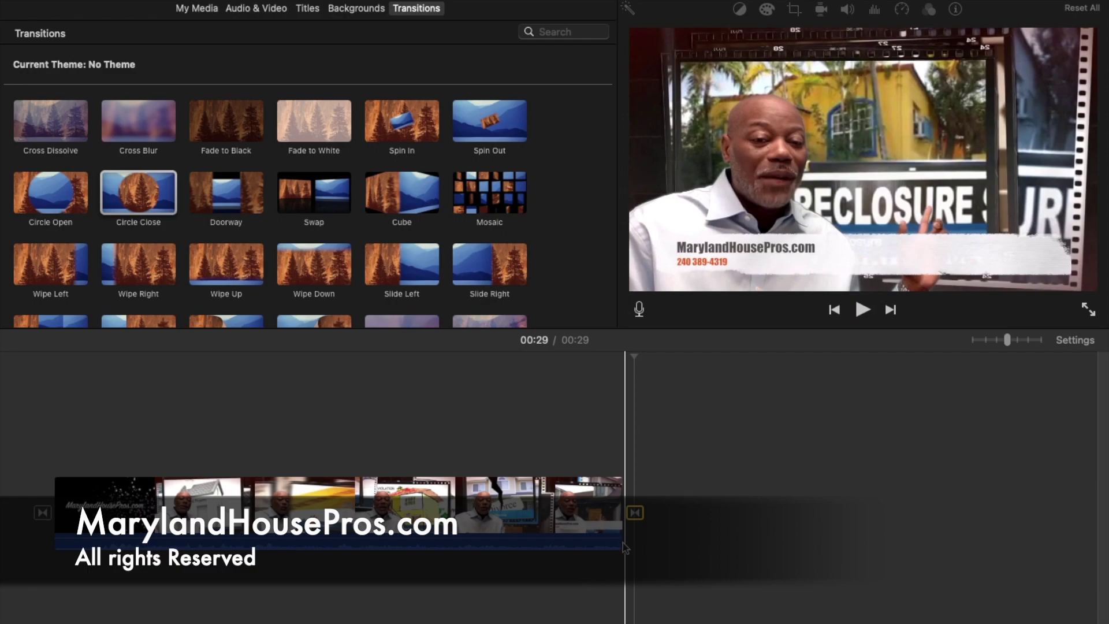
pyautogui.moveTo(622, 535); pyautogui.dragTo(612, 535)
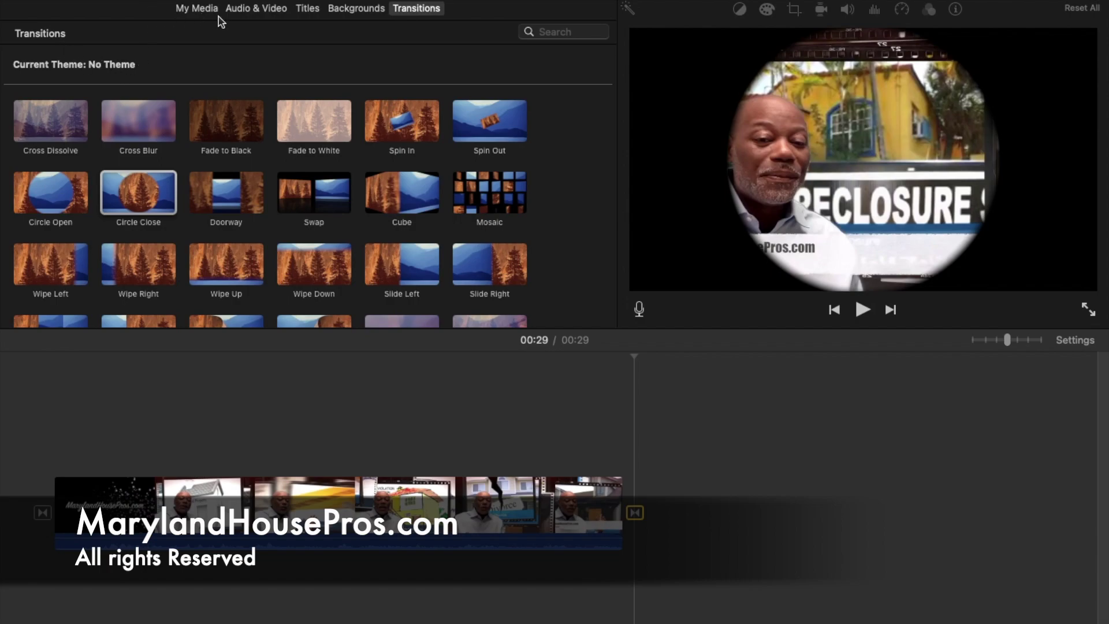
# Step: Preview the biggie tracks in the Music library and lay biggie beneath the District Heights clip
pyautogui.click(237, 11)
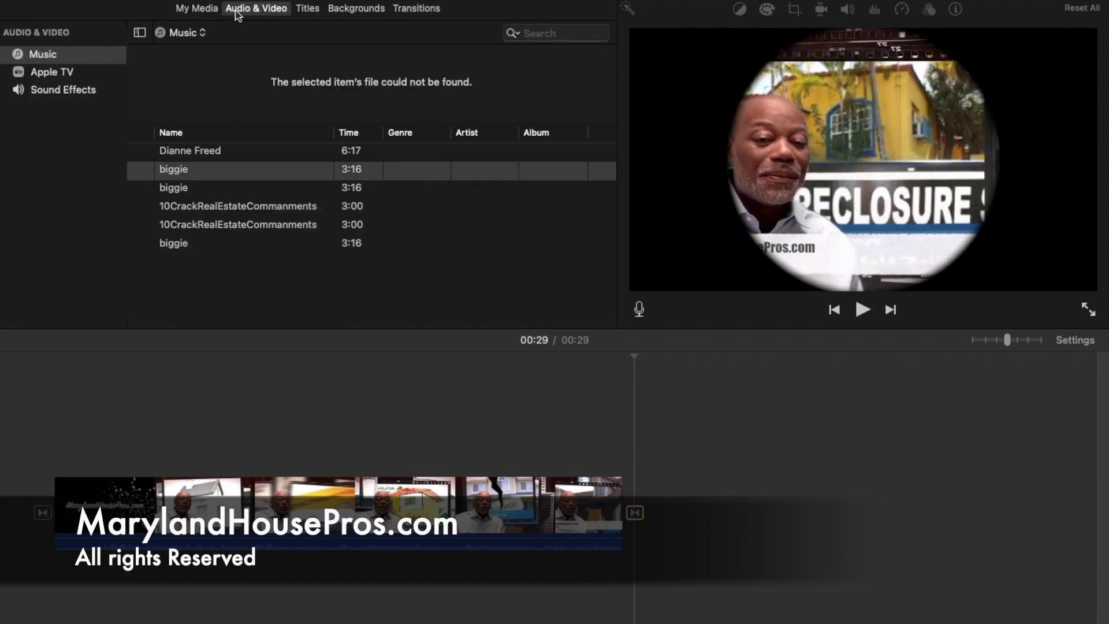
pyautogui.moveTo(254, 174)
pyautogui.click(142, 171)
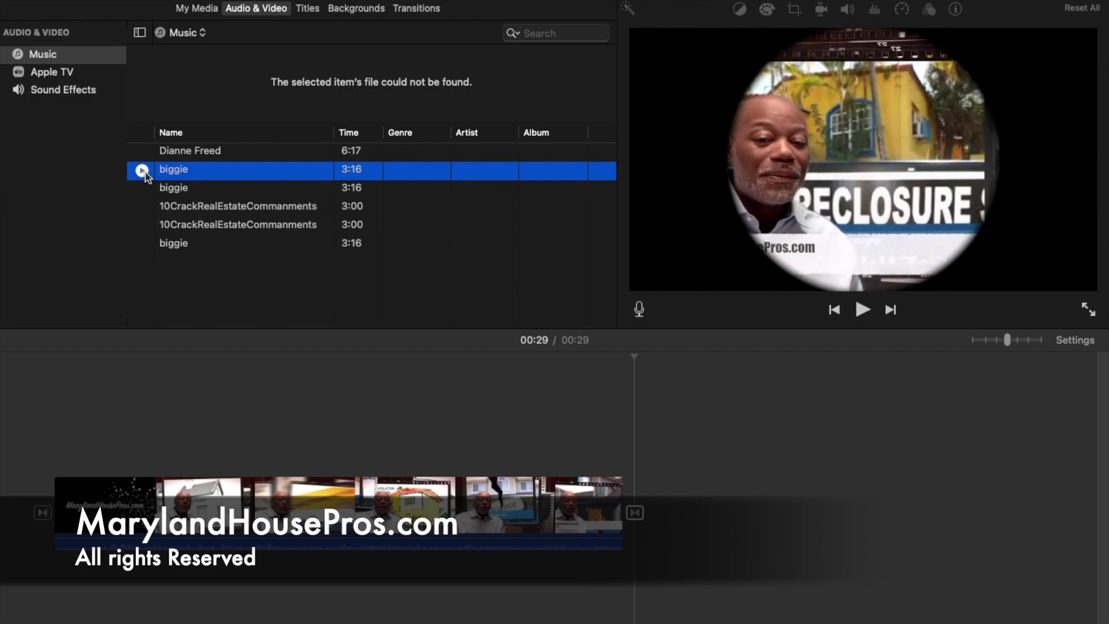
pyautogui.click(147, 191)
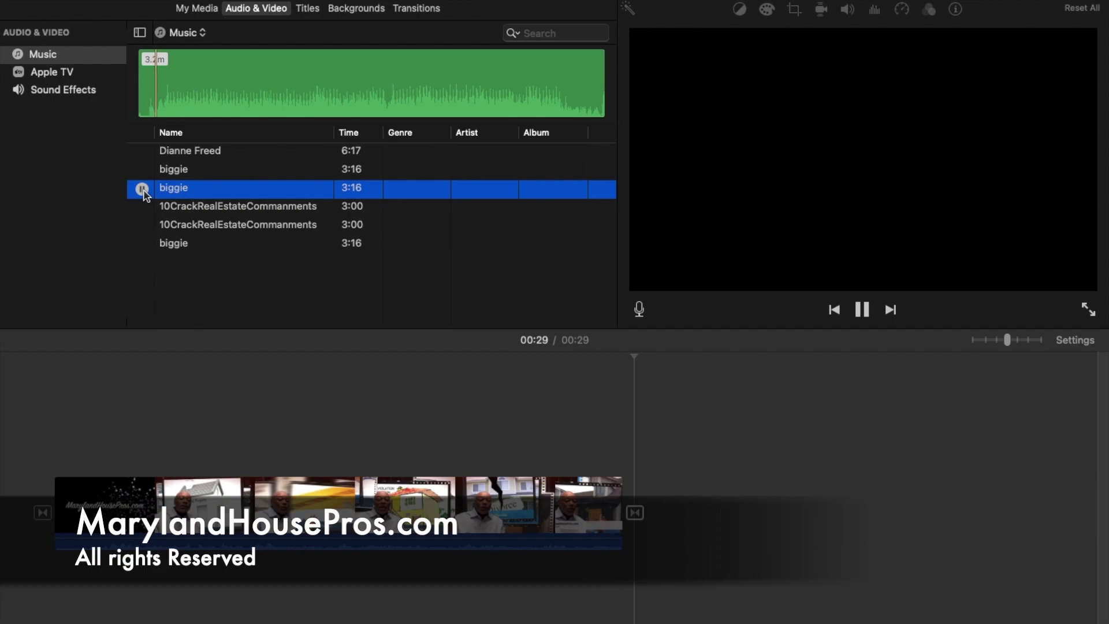
pyautogui.press('XF86AudioRaiseVolume')
pyautogui.press('XF86AudioRaiseVolume')
pyautogui.press('XF86AudioRaiseVolume')
pyautogui.press('XF86AudioRaiseVolume')
pyautogui.press('XF86AudioRaiseVolume')
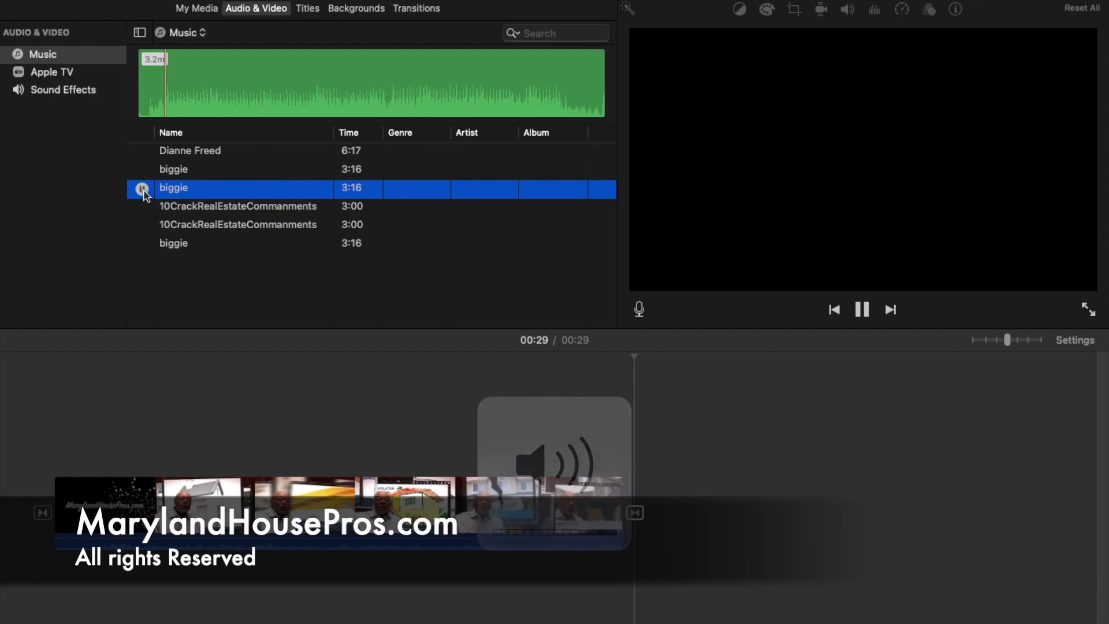
pyautogui.click(233, 96)
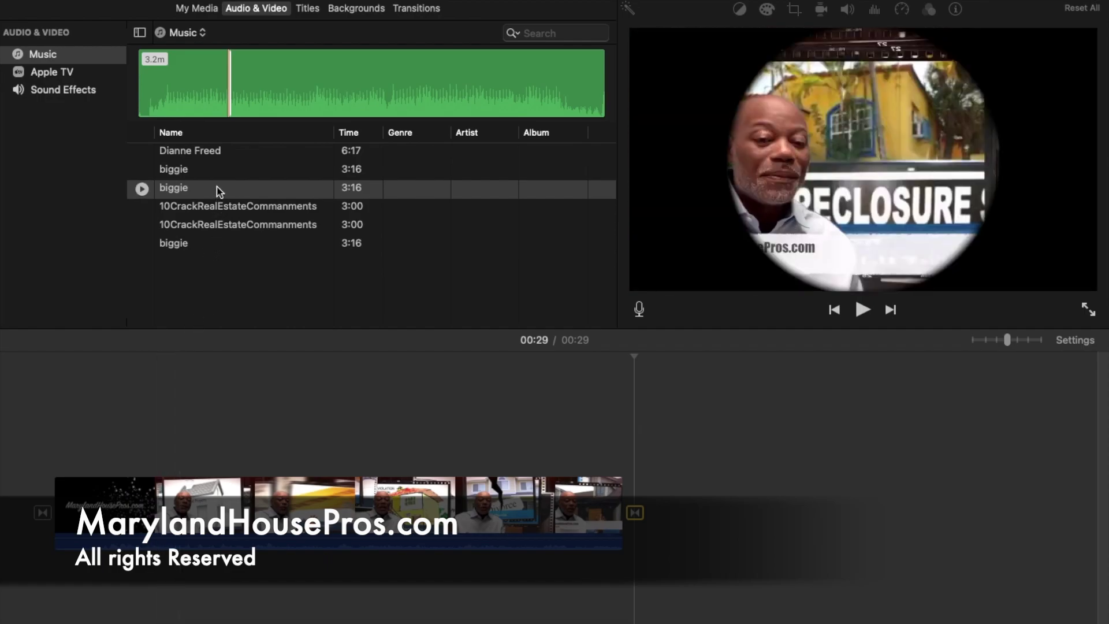
pyautogui.moveTo(220, 191); pyautogui.dragTo(633, 573)
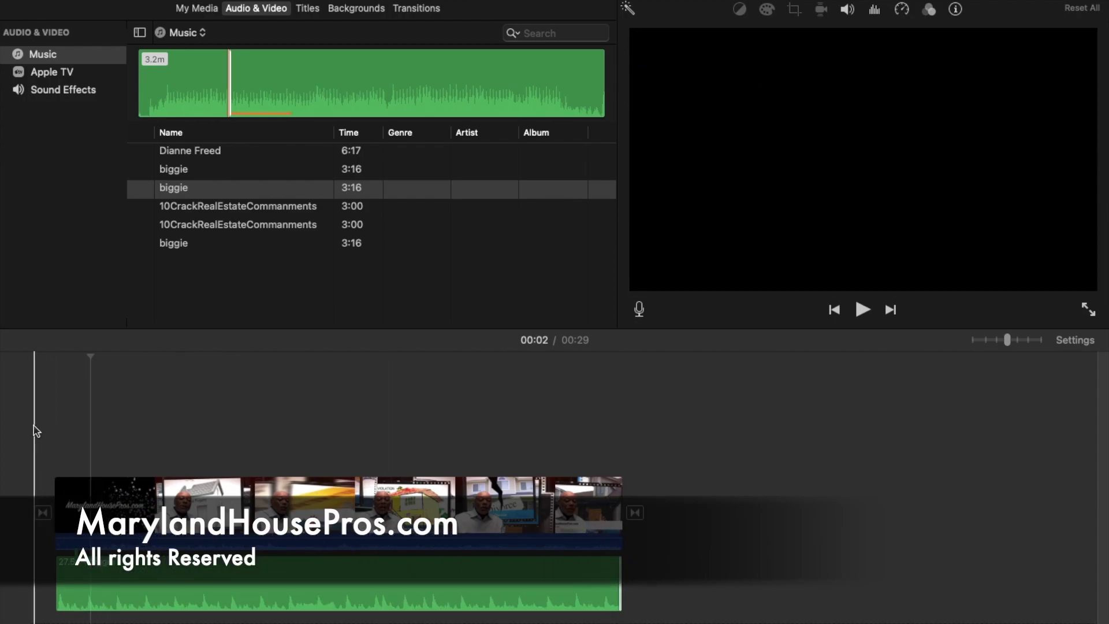
# Step: Lower the biggie music's volume to 1% and replay the movie from the start
pyautogui.click(34, 425)
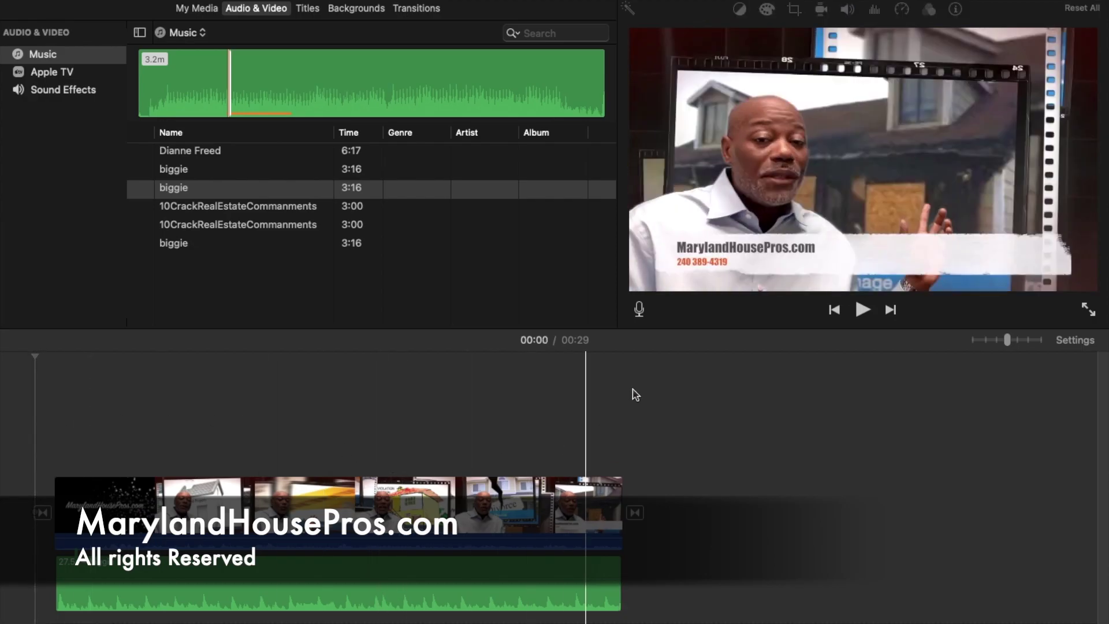
pyautogui.click(862, 310)
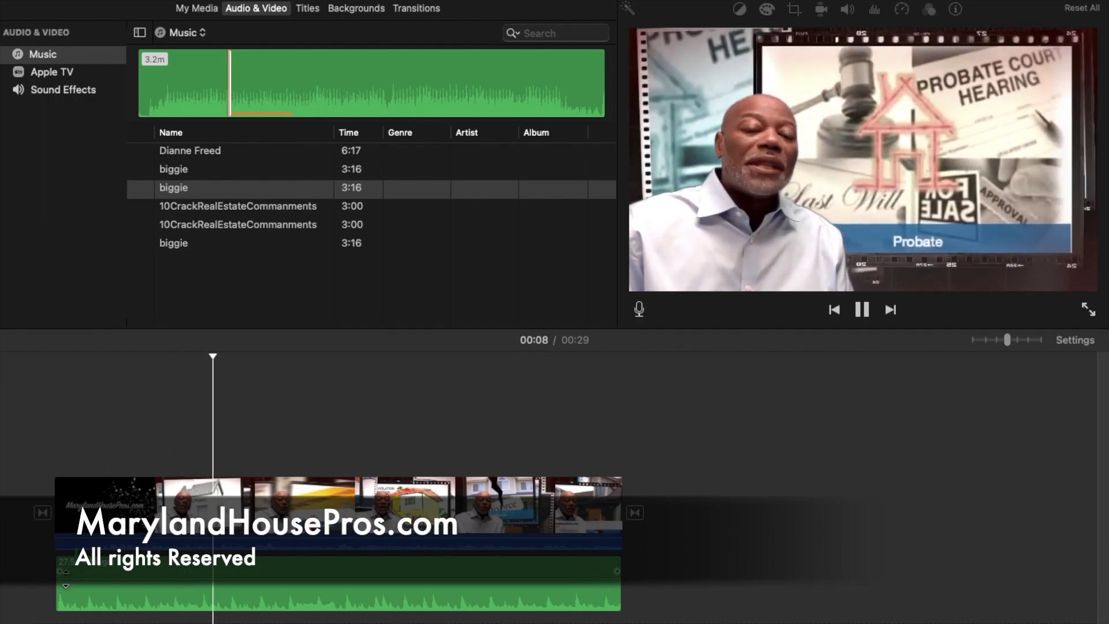
pyautogui.press('space')
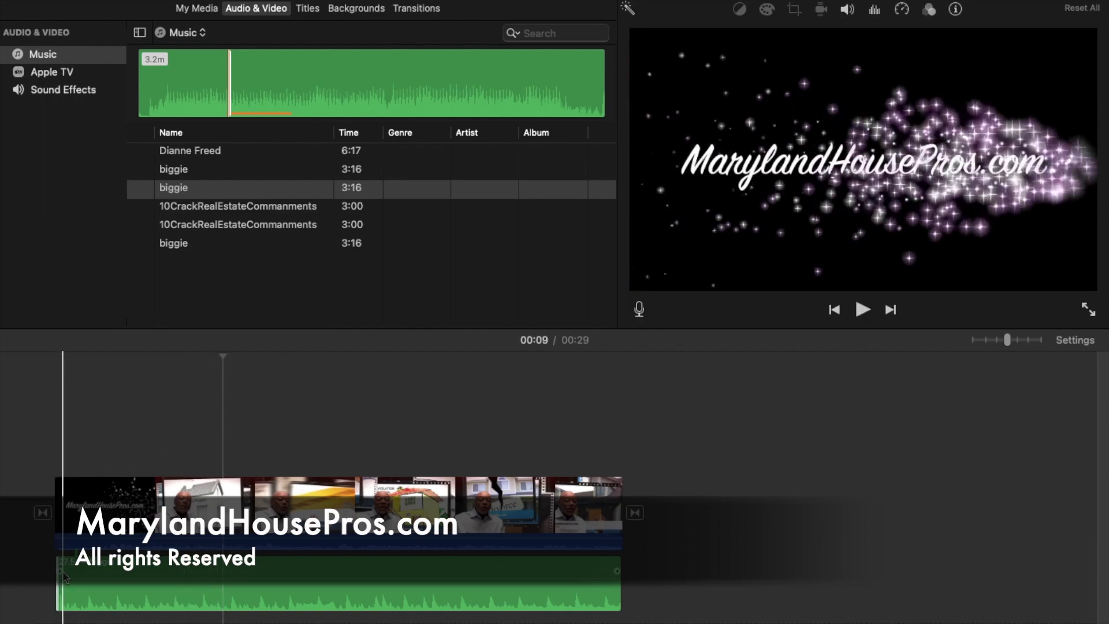
pyautogui.moveTo(63, 571)
pyautogui.moveTo(63, 568); pyautogui.dragTo(64, 590)
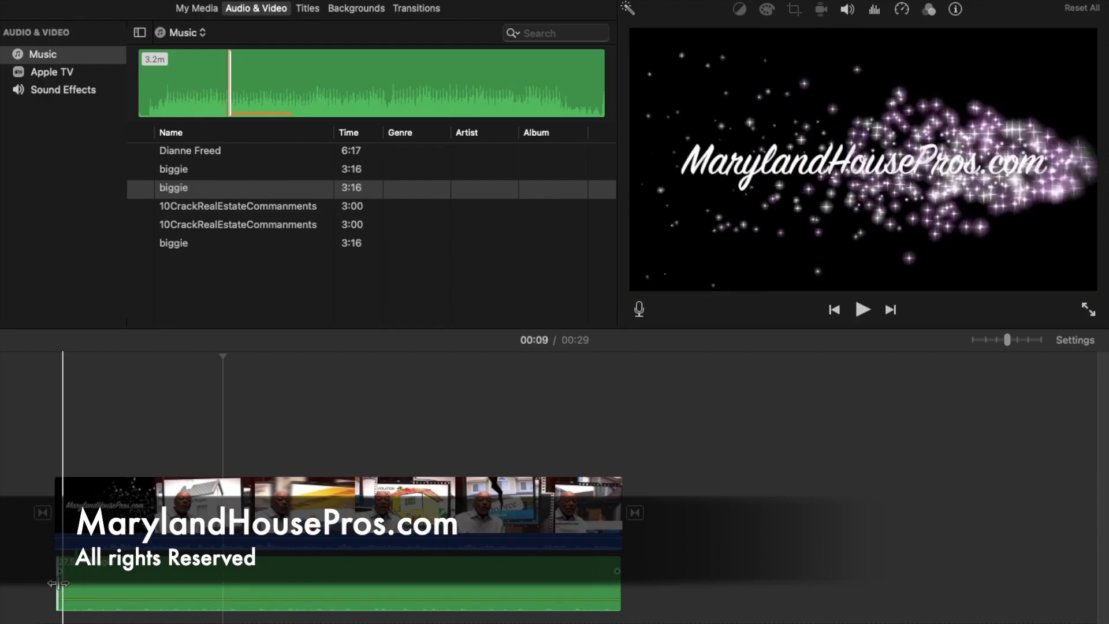
pyautogui.click(38, 548)
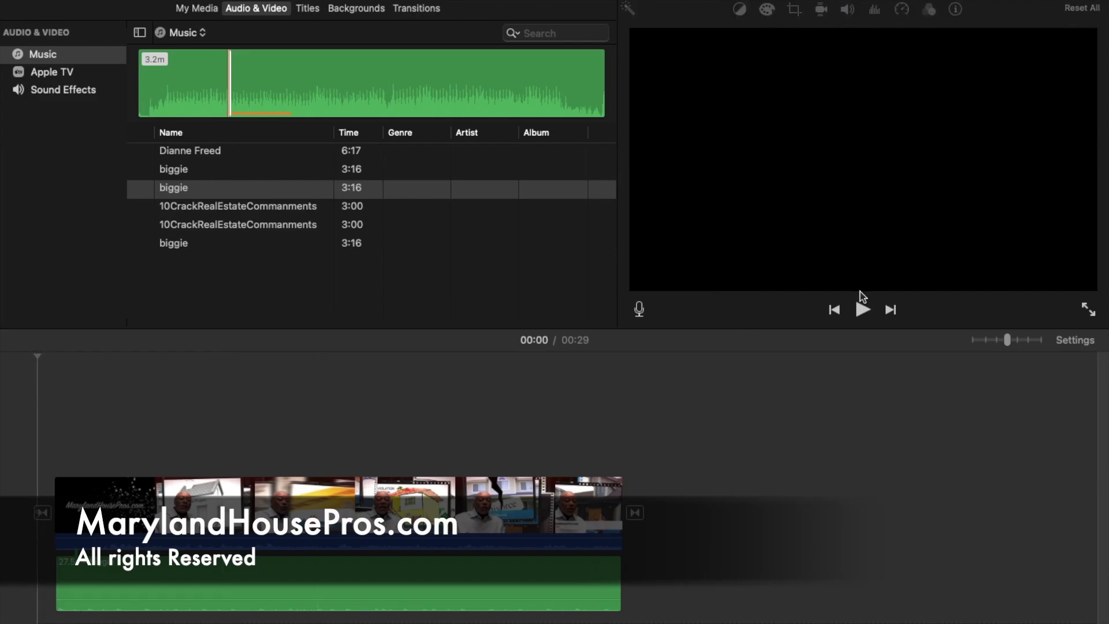
pyautogui.click(862, 310)
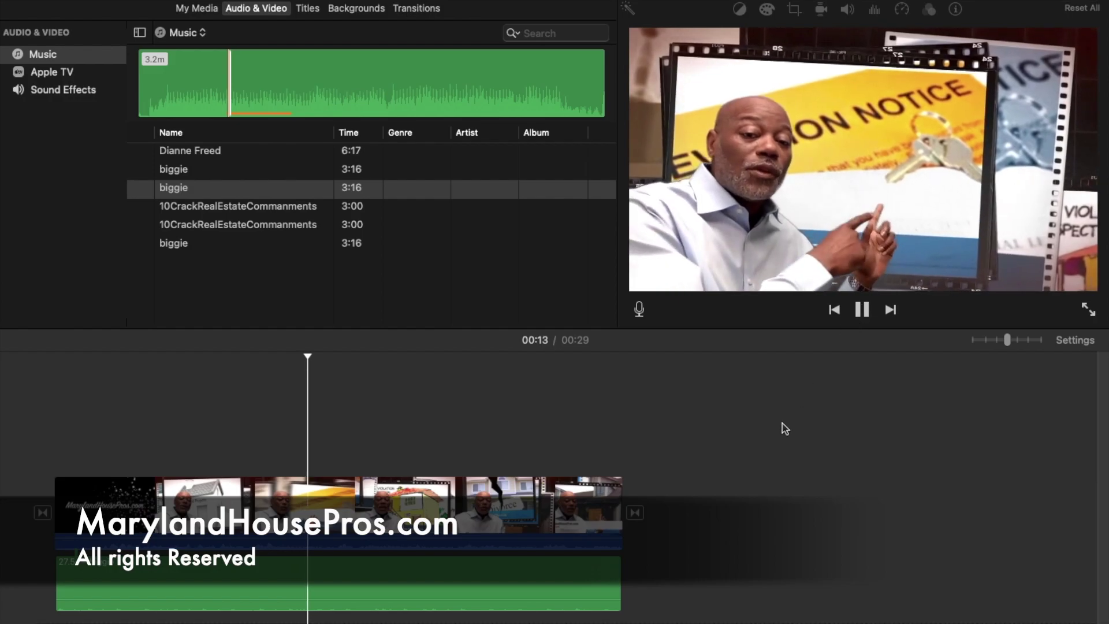
# Step: Trim the biggie music clip so it covers only the movie's opening seconds
pyautogui.moveTo(621, 569); pyautogui.dragTo(296, 575)
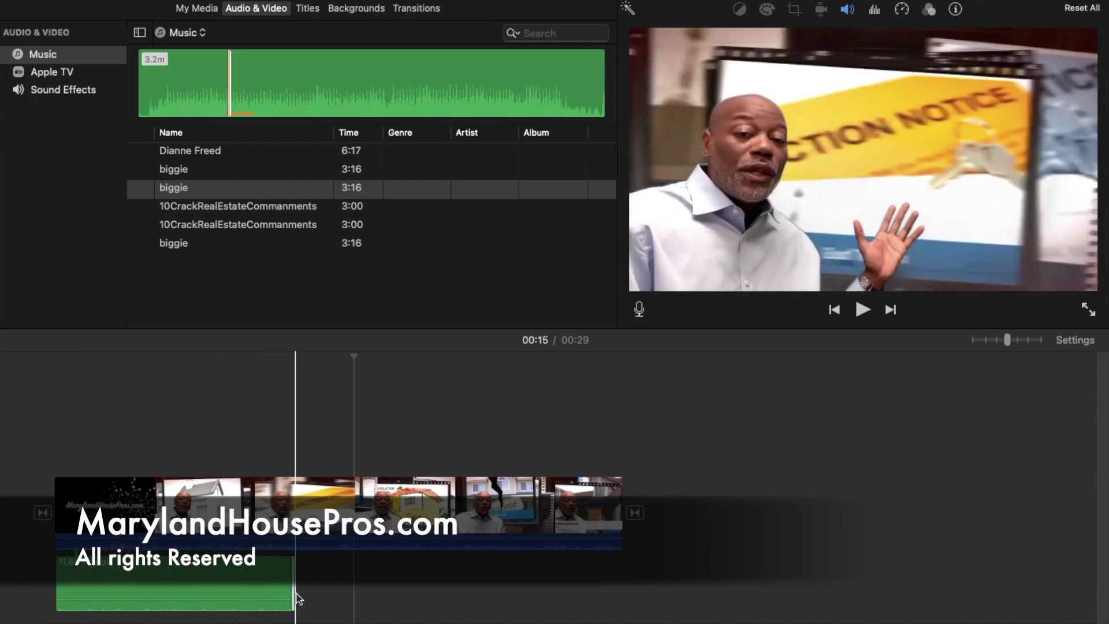
pyautogui.click(256, 585)
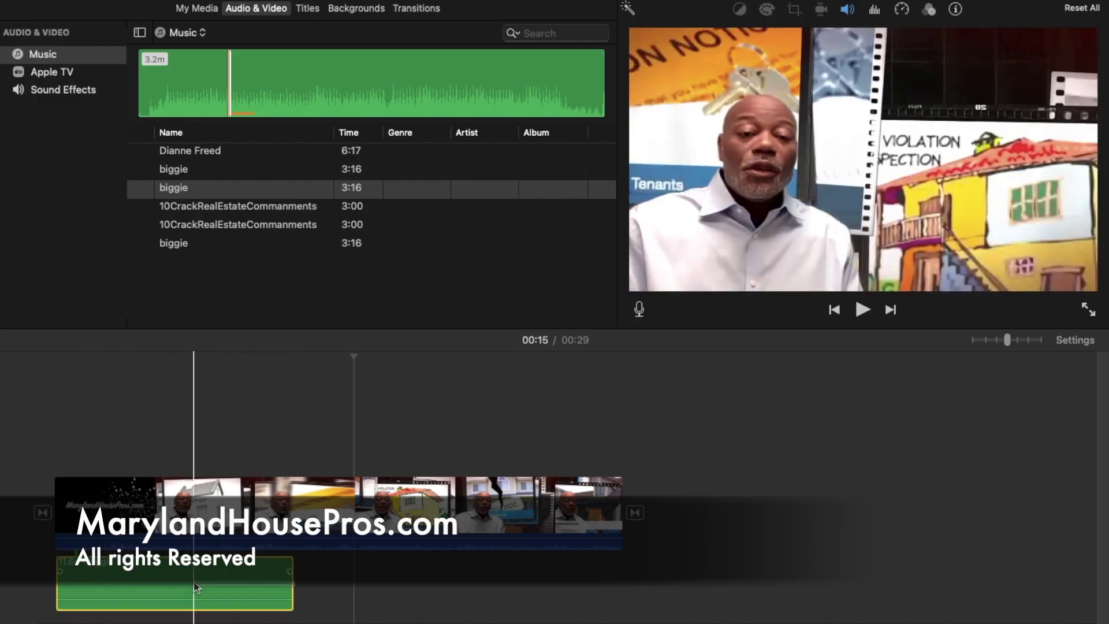
pyautogui.moveTo(292, 583); pyautogui.dragTo(177, 579)
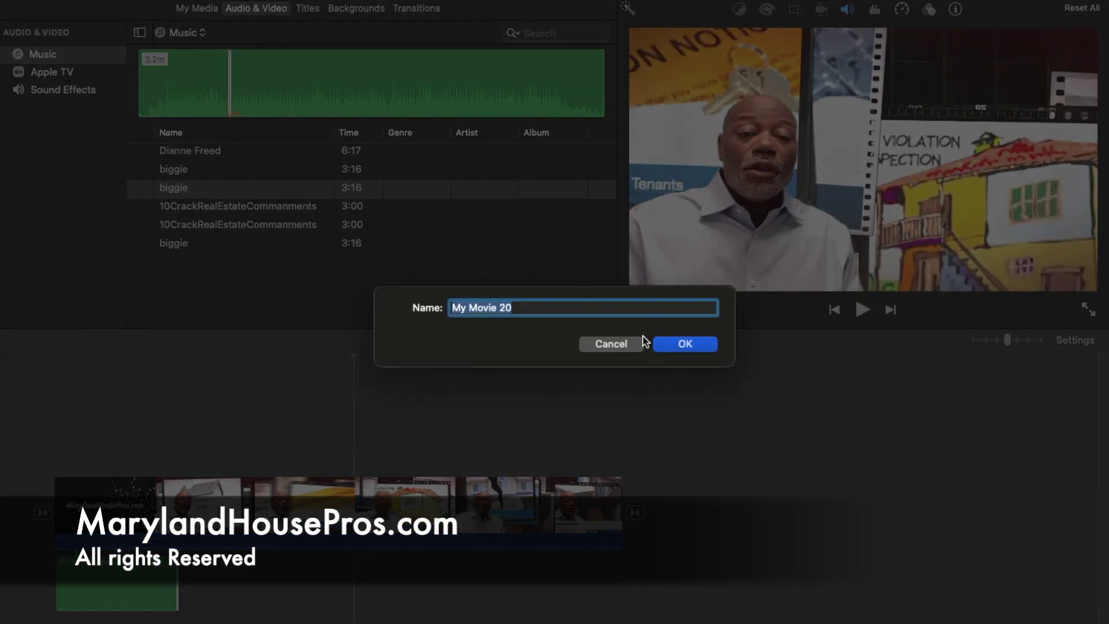
# Step: Dismiss the Name dialog and delete the My Movie 20 project from the Projects browser
pyautogui.click(629, 347)
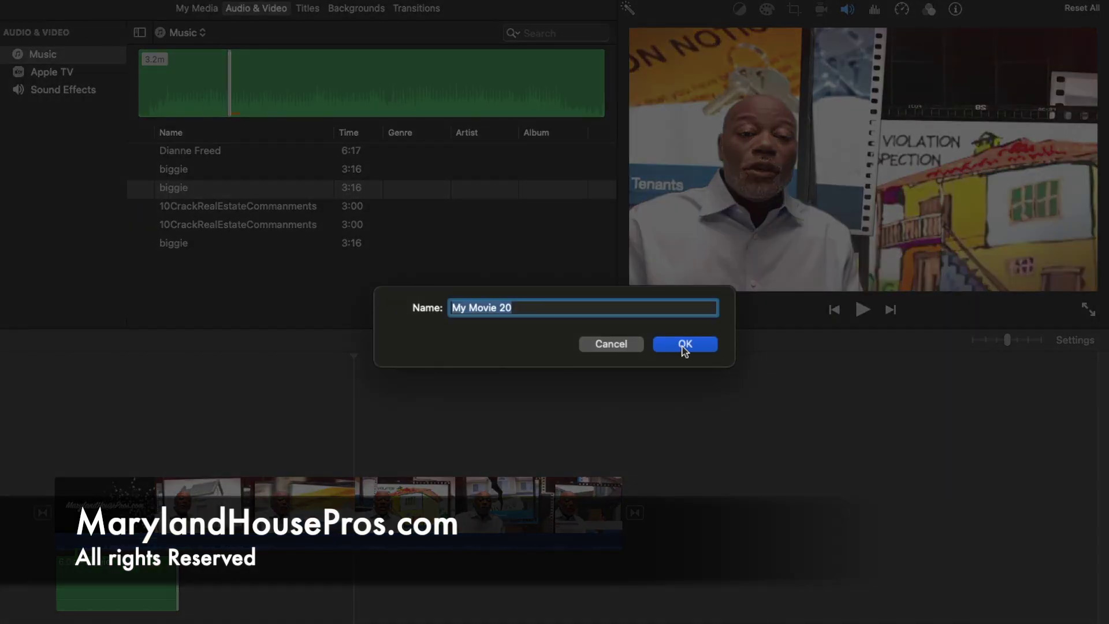
pyautogui.click(683, 344)
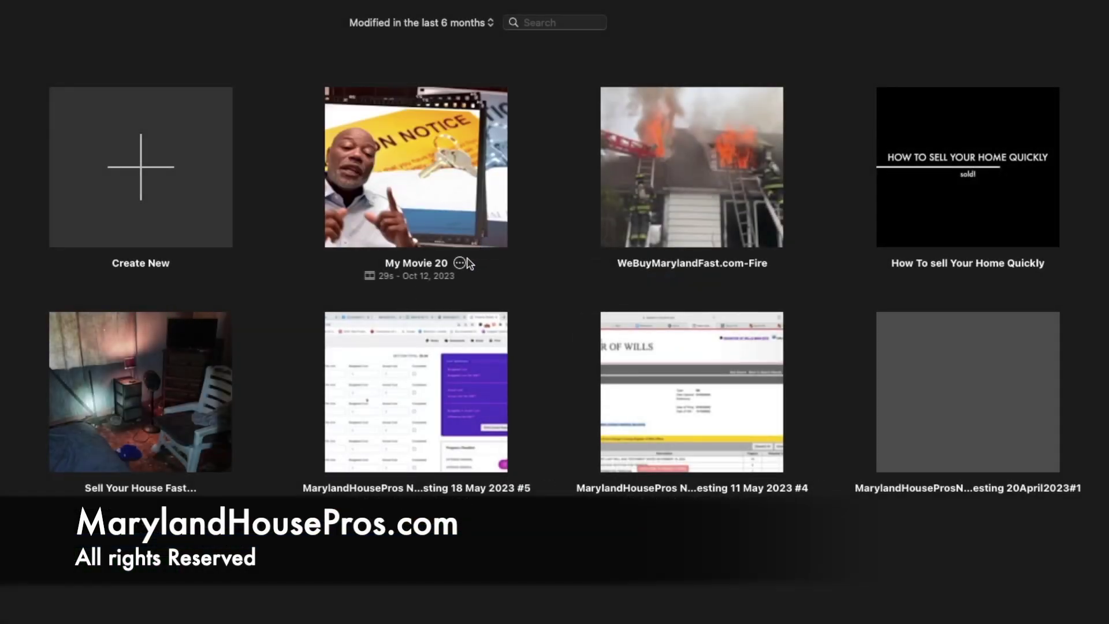
pyautogui.click(461, 262)
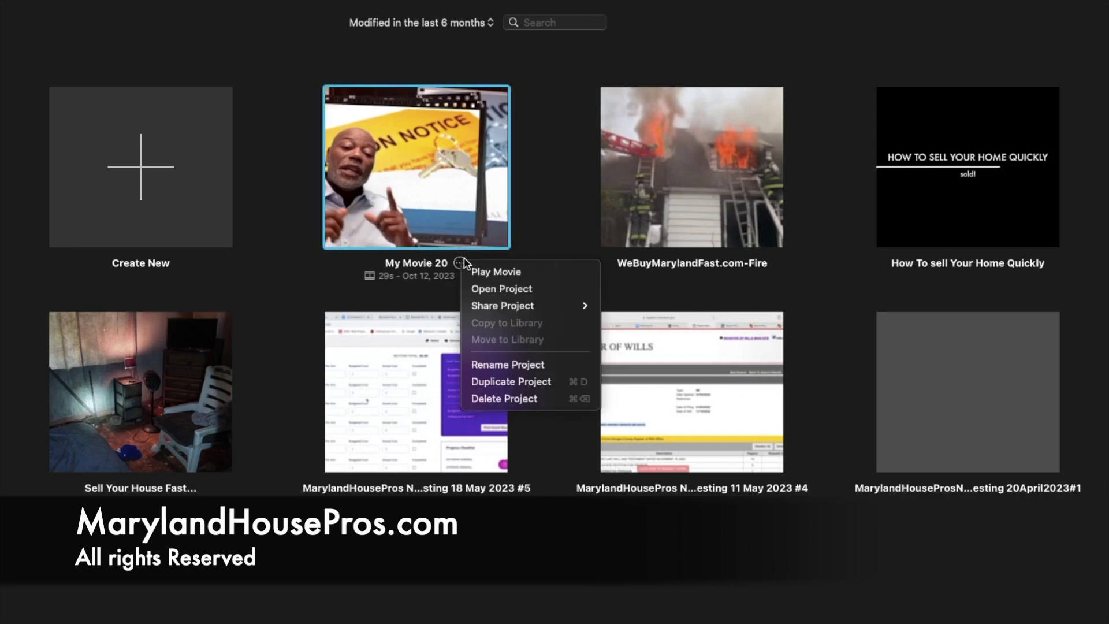
pyautogui.click(497, 397)
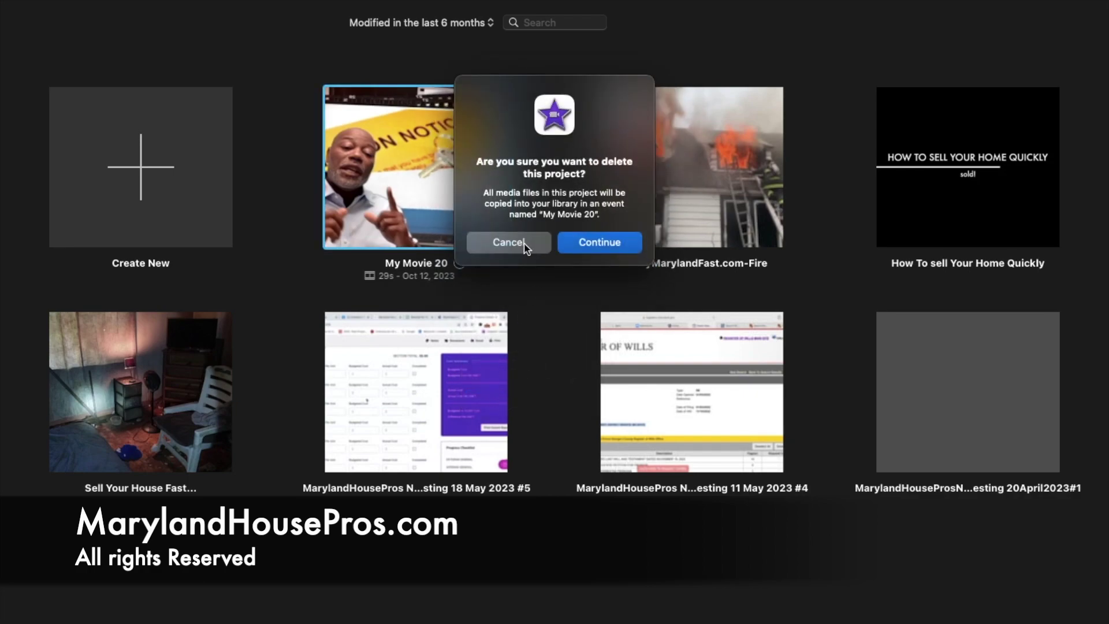
pyautogui.click(592, 247)
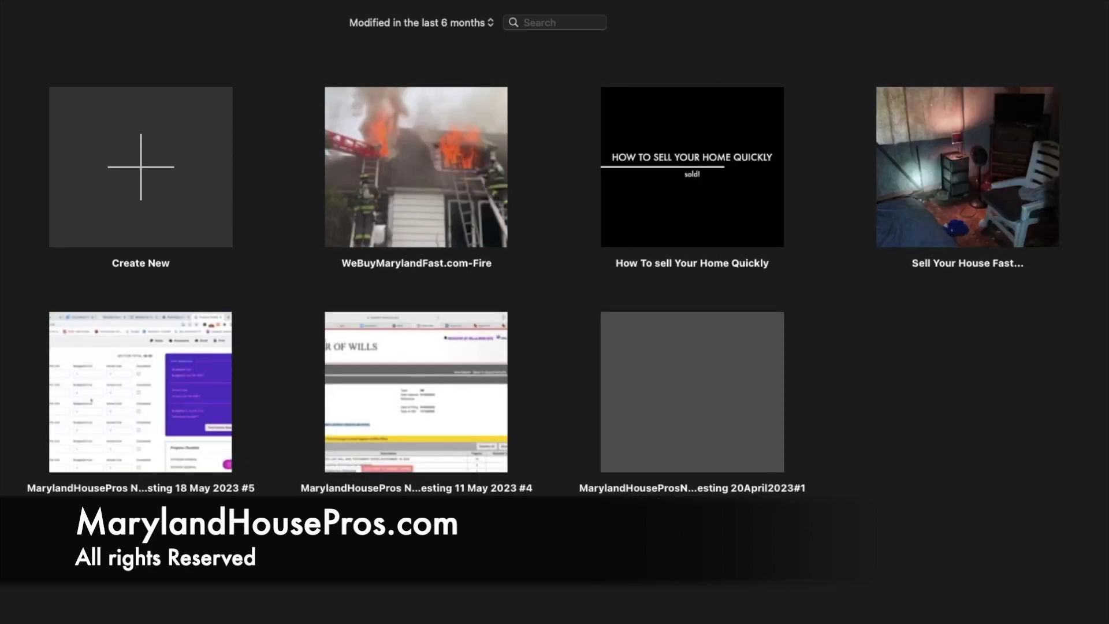
pyautogui.moveTo(919, 613)
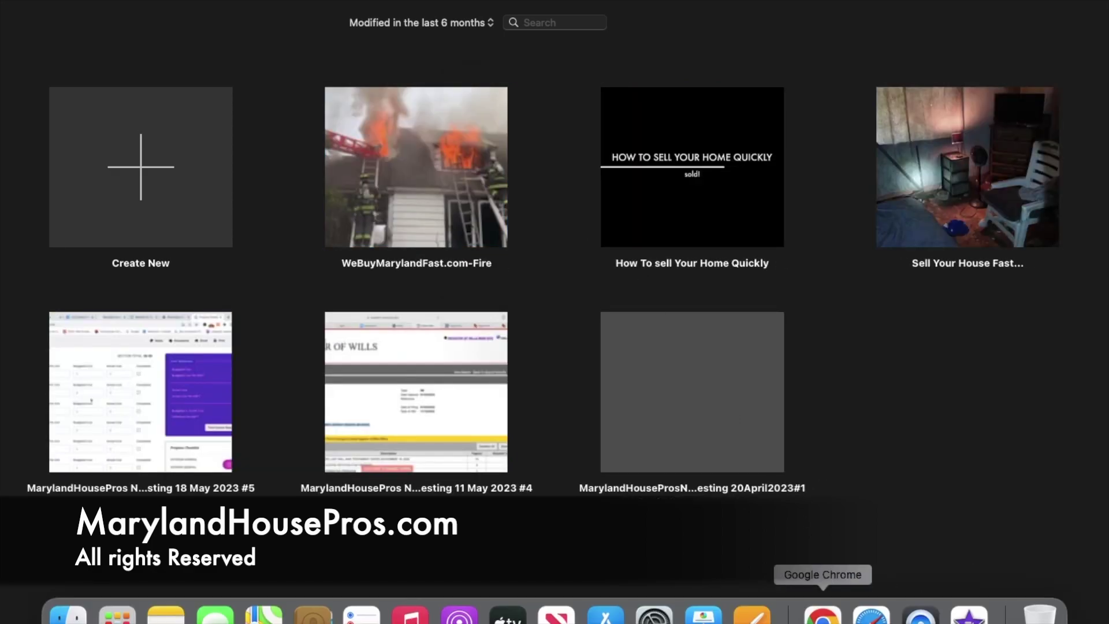
# Step: Switch to Google Chrome to show the District Heights video's YouTube Studio details
pyautogui.click(822, 613)
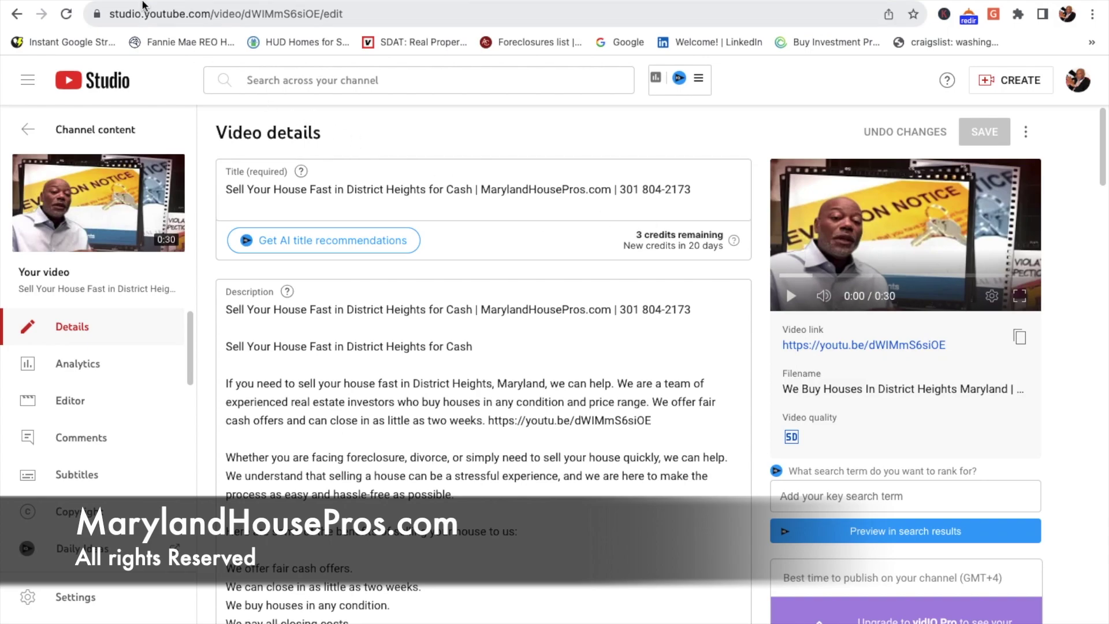
# Step: Publish the 'Sell Your House Fast in District Heights for Cash' Blogger post and confirm it
pyautogui.click(173, 1)
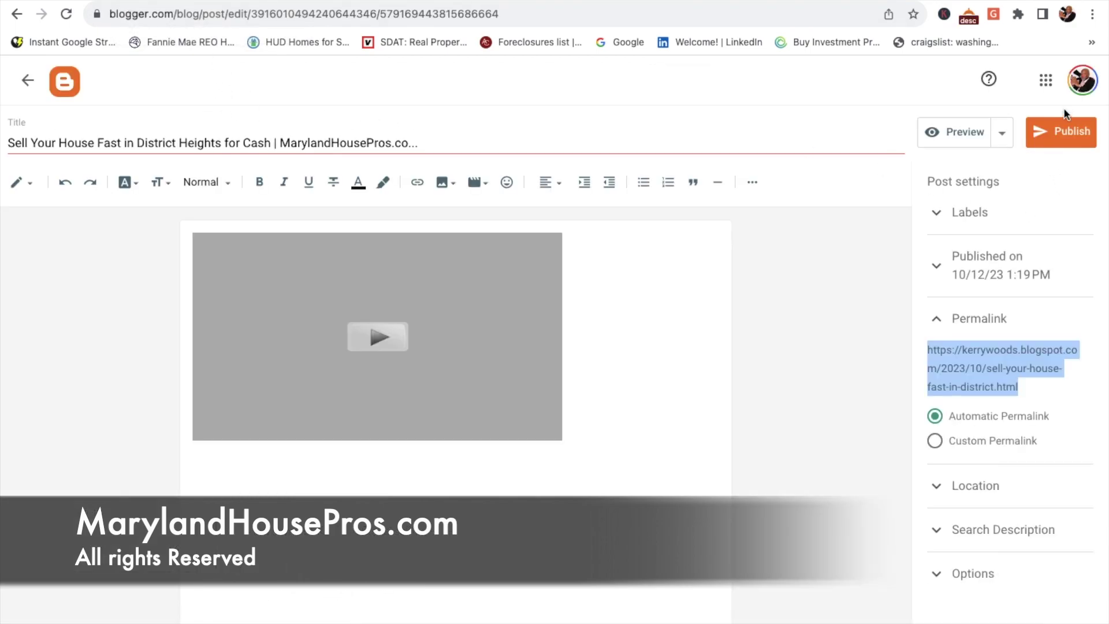
pyautogui.click(1061, 135)
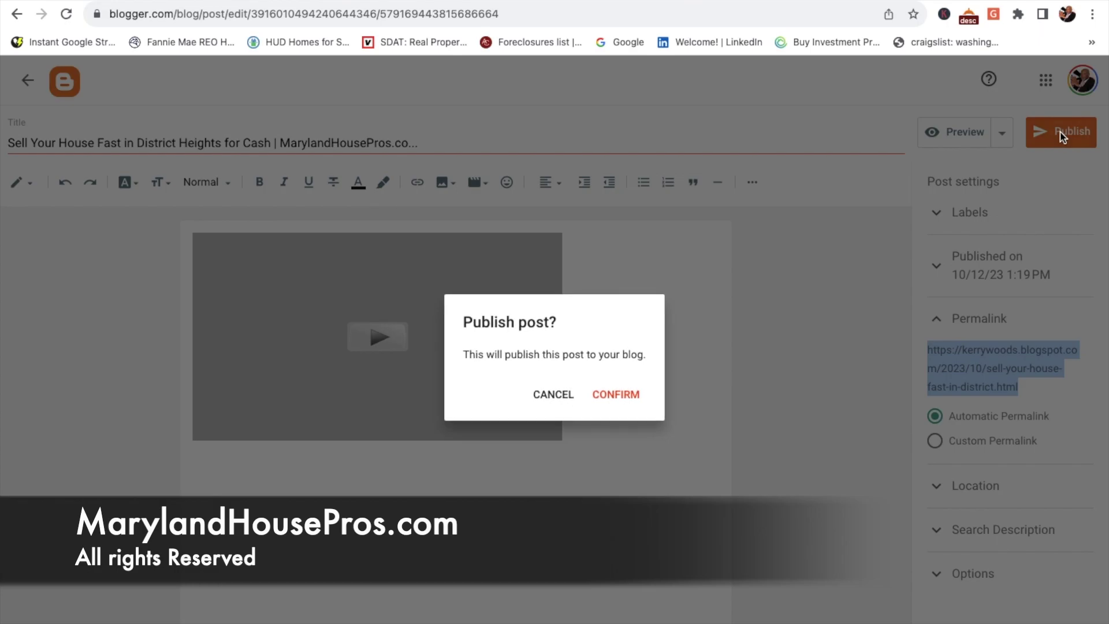
pyautogui.click(617, 393)
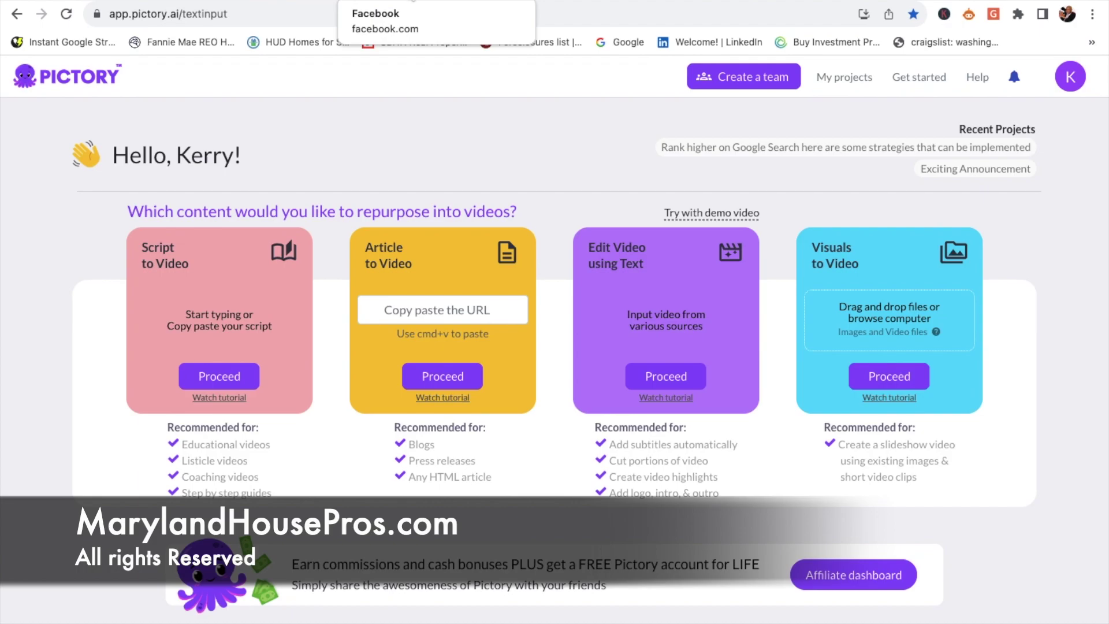
# Step: Bring up the MarylandHousePros Facebook page and scroll up through its District Heights video post
pyautogui.click(412, 1)
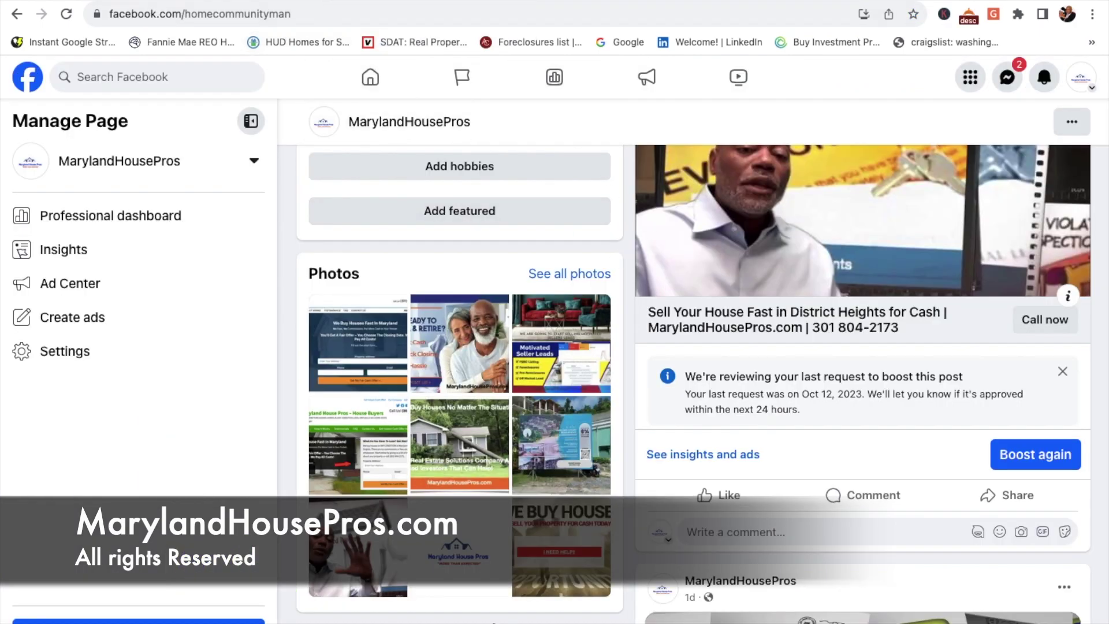
pyautogui.scroll(3, 692, 393)
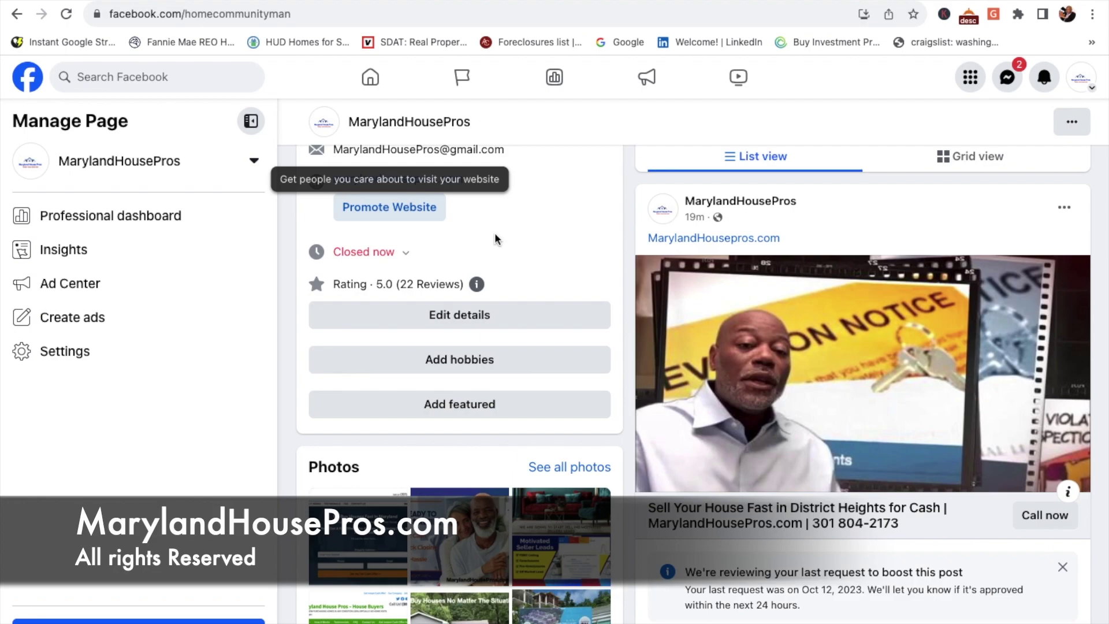
pyautogui.scroll(2, 700, 393)
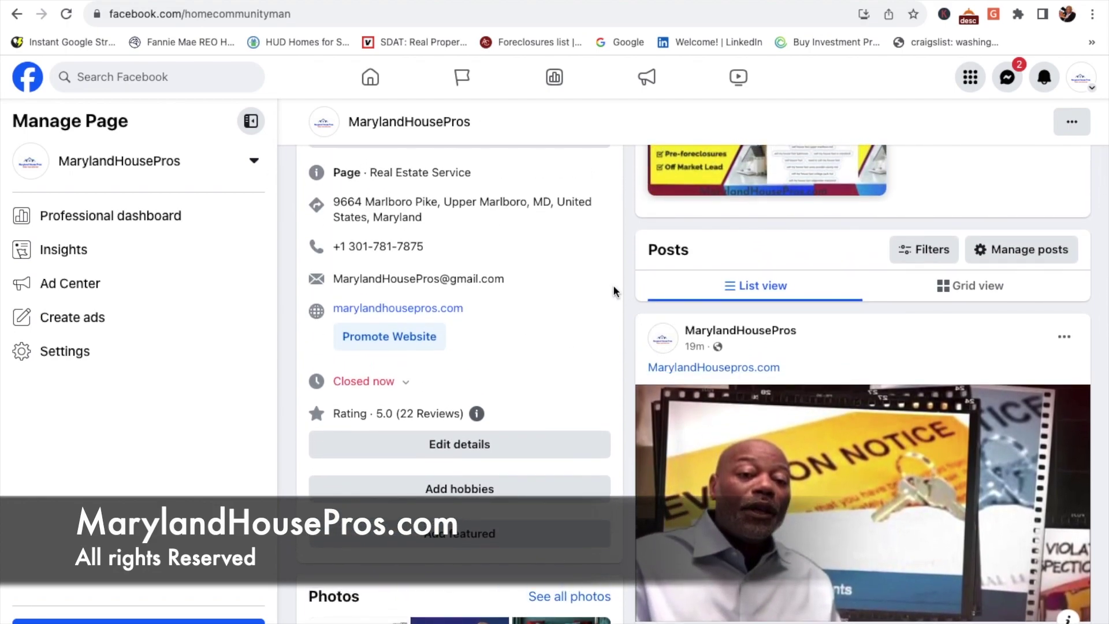
pyautogui.scroll(2, 761, 370)
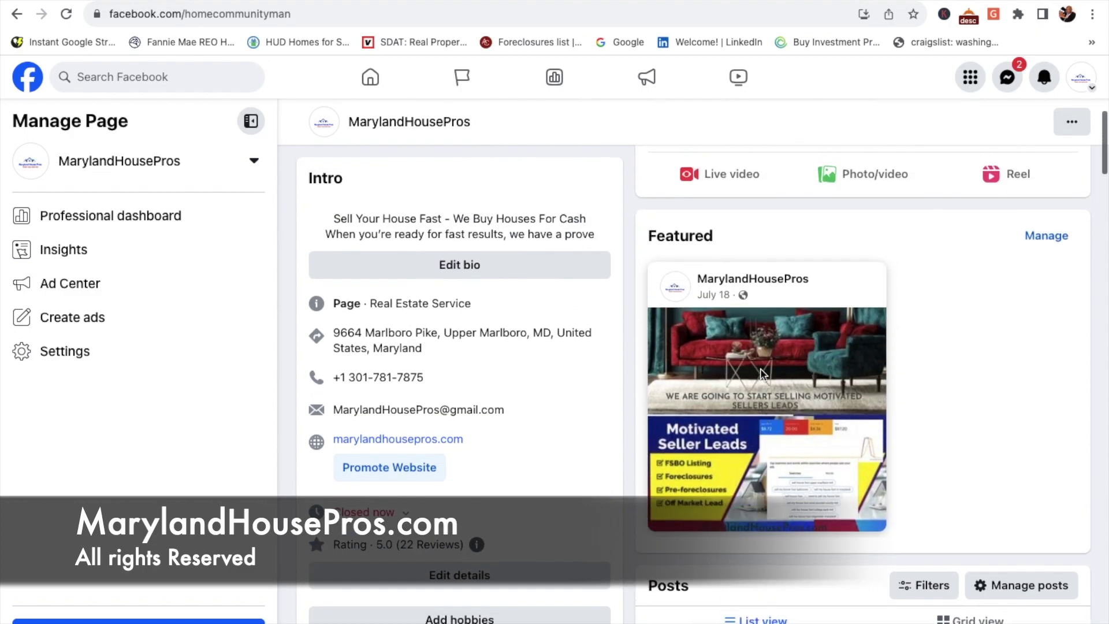
pyautogui.scroll(5, 761, 374)
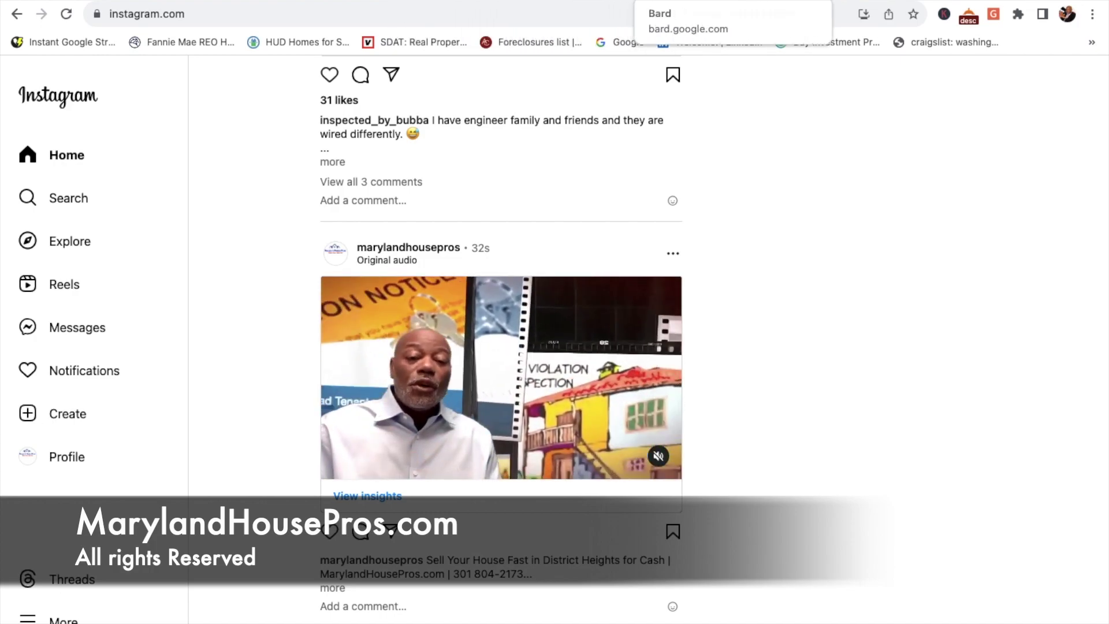
pyautogui.click(788, 3)
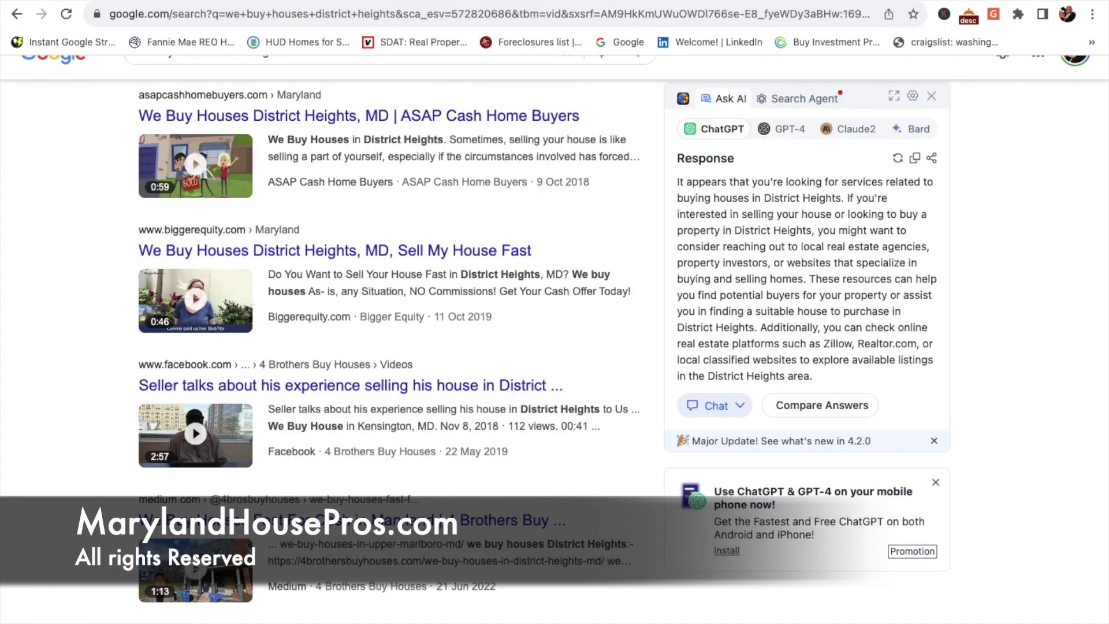
pyautogui.hotkey('ctrl', 'Tab')
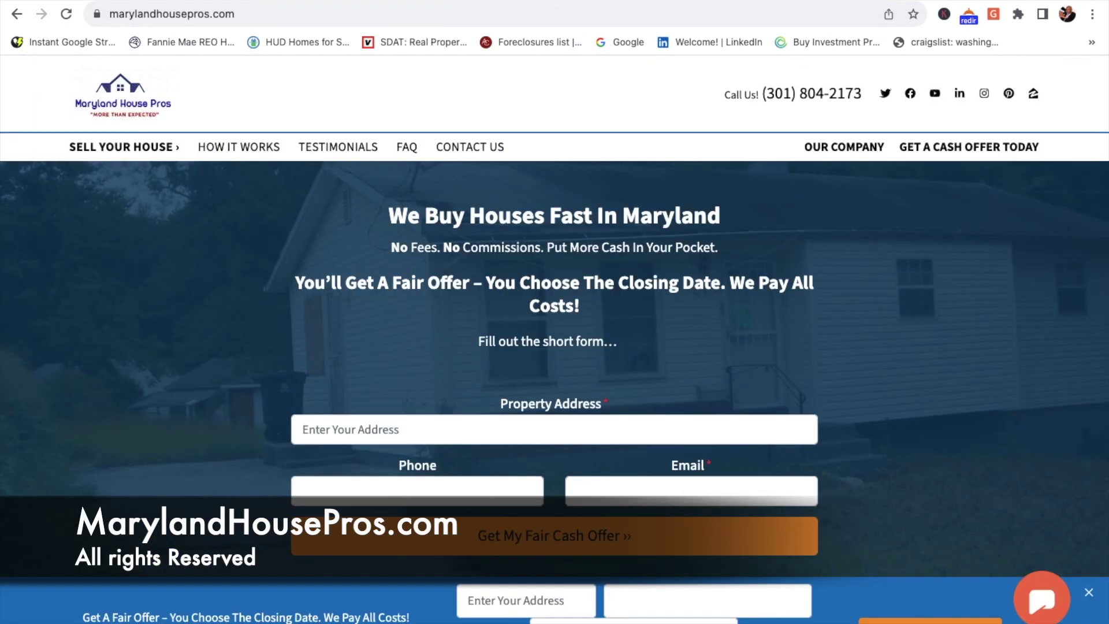
pyautogui.hotkey('ctrl', 'shift', 'Tab')
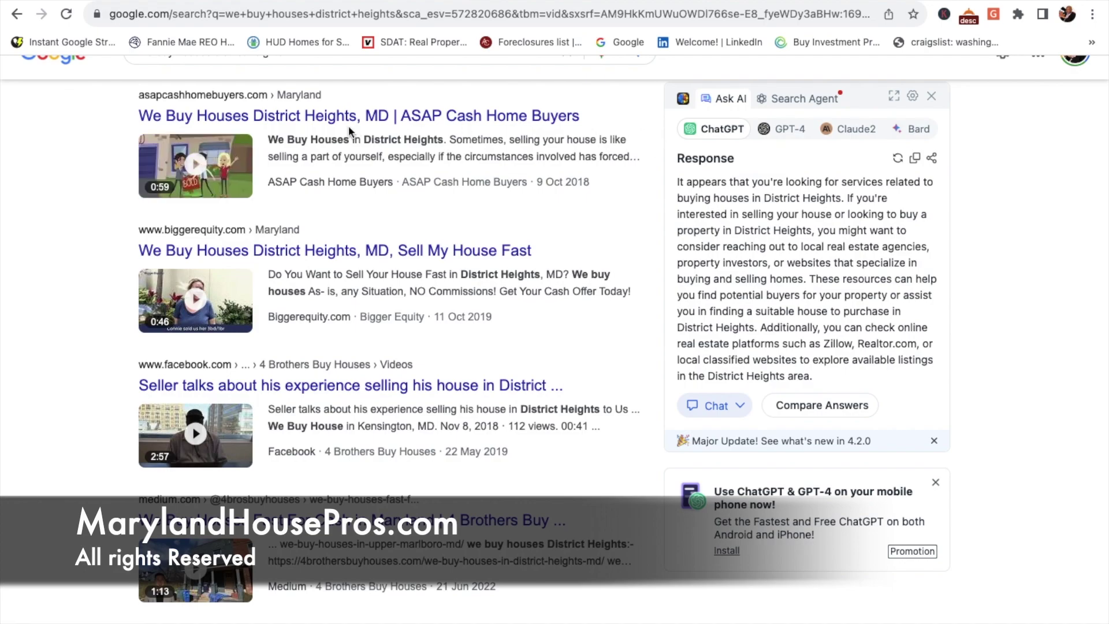
pyautogui.click(66, 16)
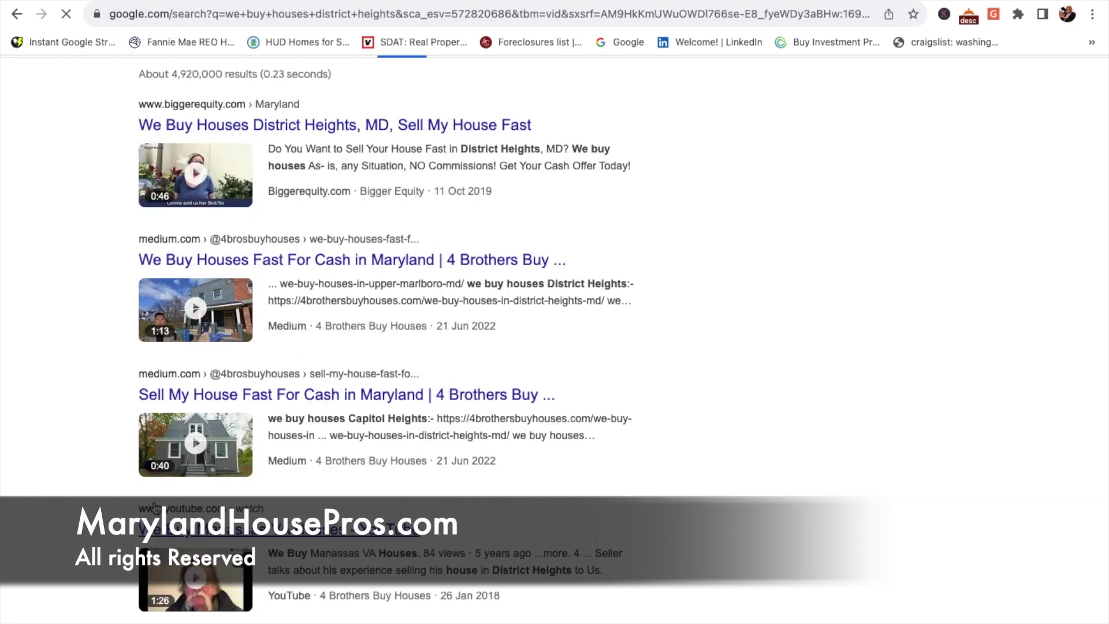
pyautogui.scroll(2, 115, 450)
pyautogui.scroll(-2, 156, 498)
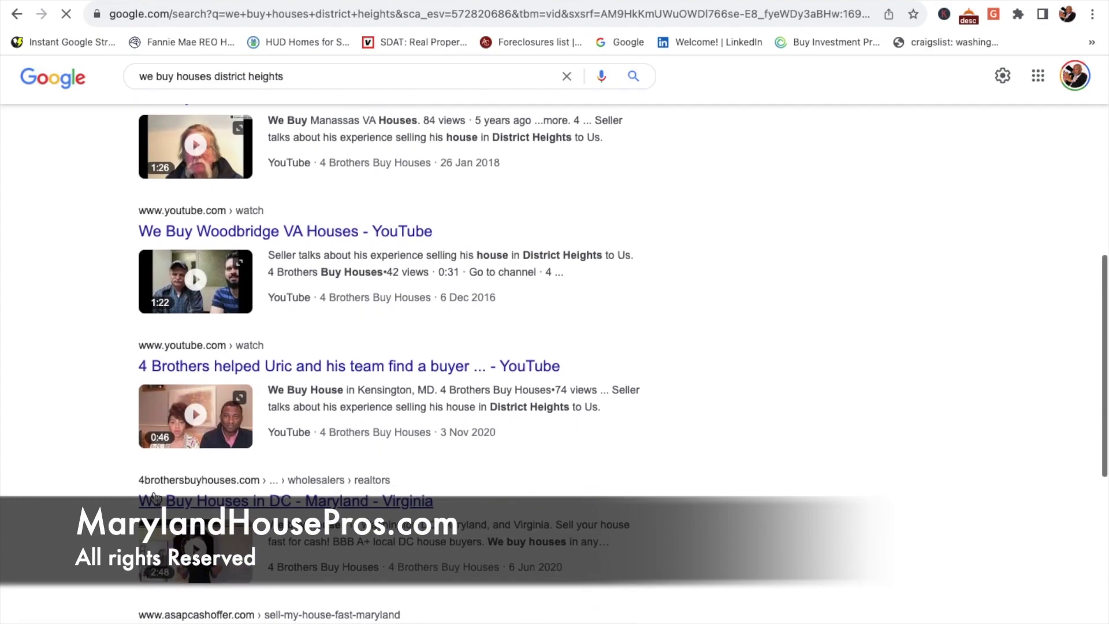
pyautogui.scroll(-4, 156, 498)
pyautogui.scroll(-1, 156, 497)
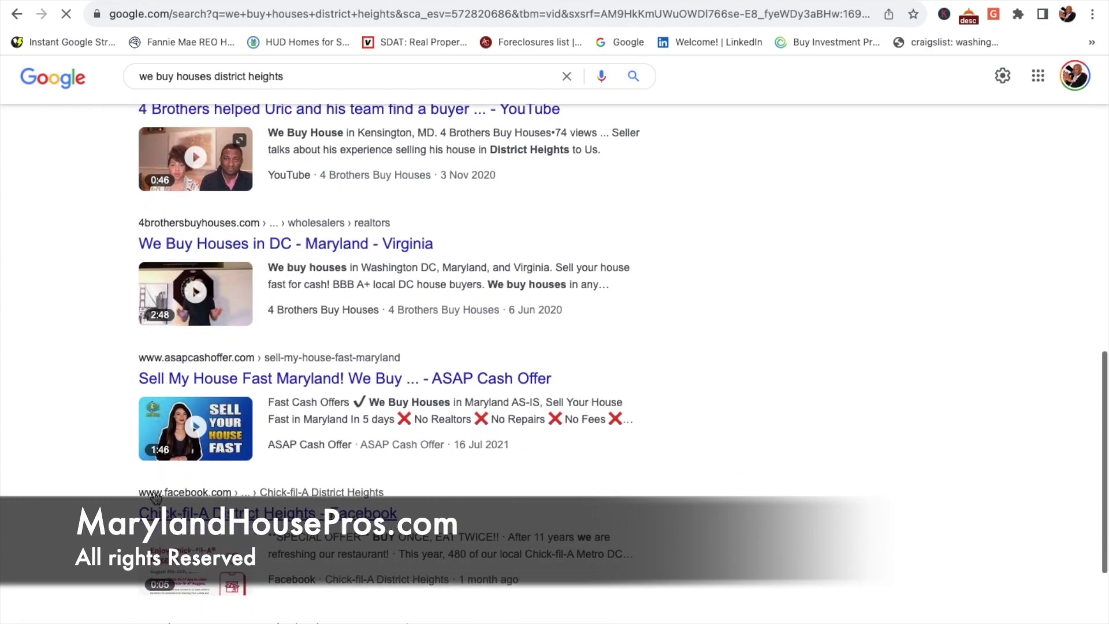
pyautogui.scroll(-4, 155, 498)
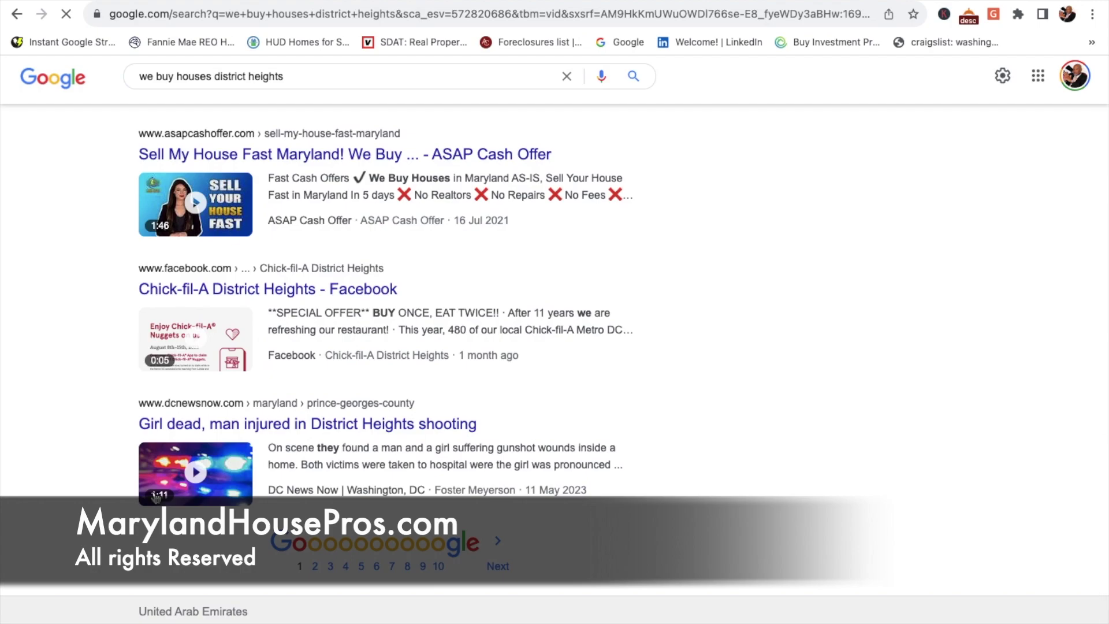
pyautogui.scroll(4, 156, 497)
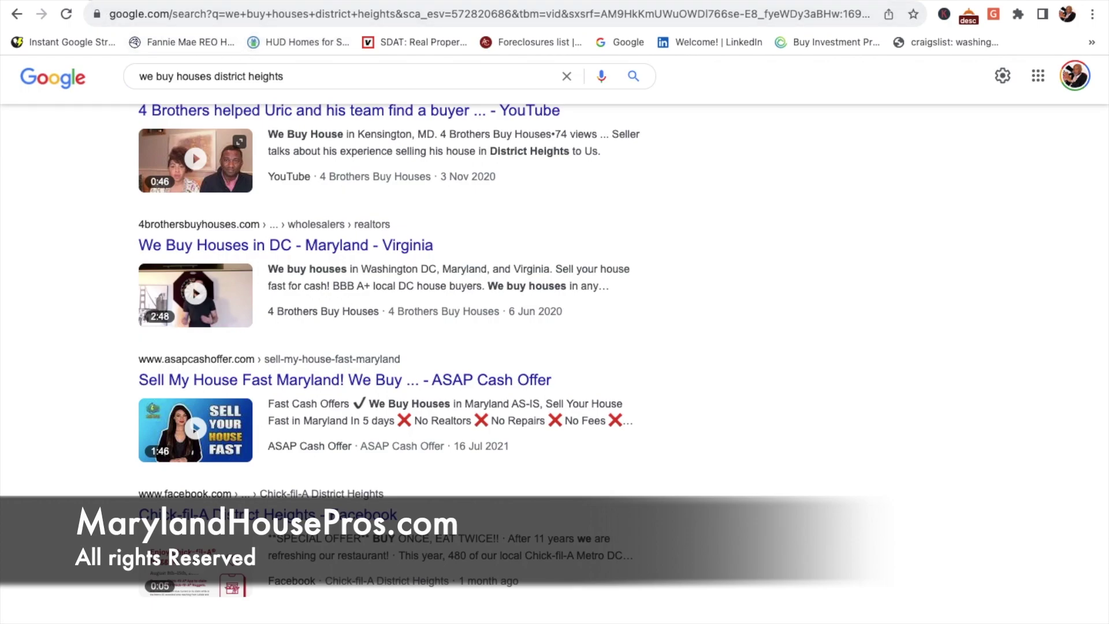
# Step: Open the District Heights video's details from YouTube Studio's Channel content, then a new Google tab
pyautogui.click(104, 1)
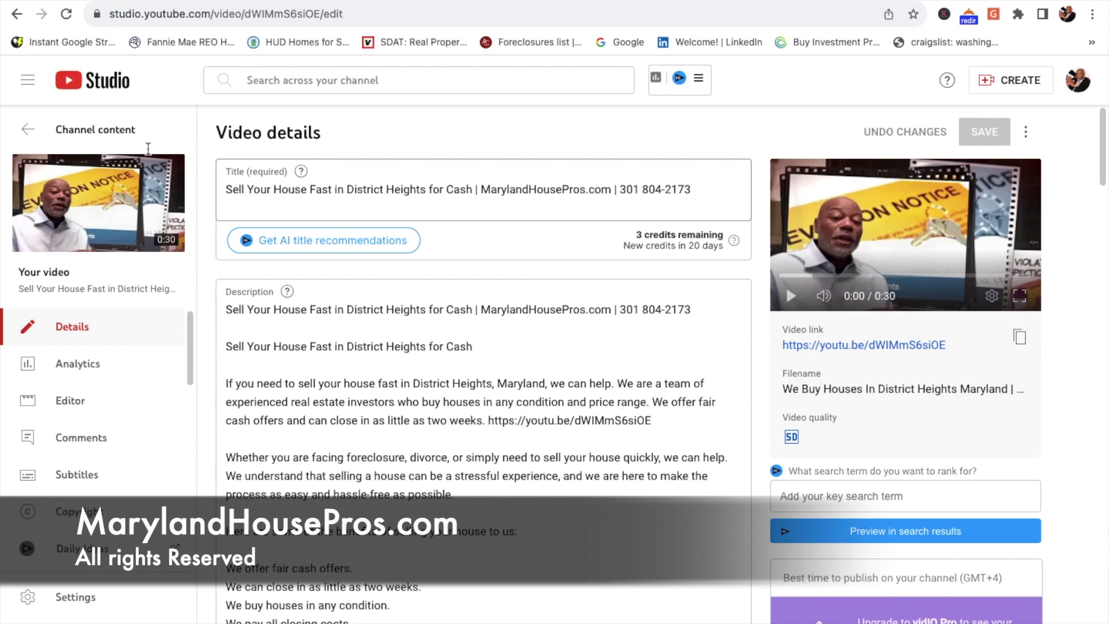
pyautogui.click(35, 129)
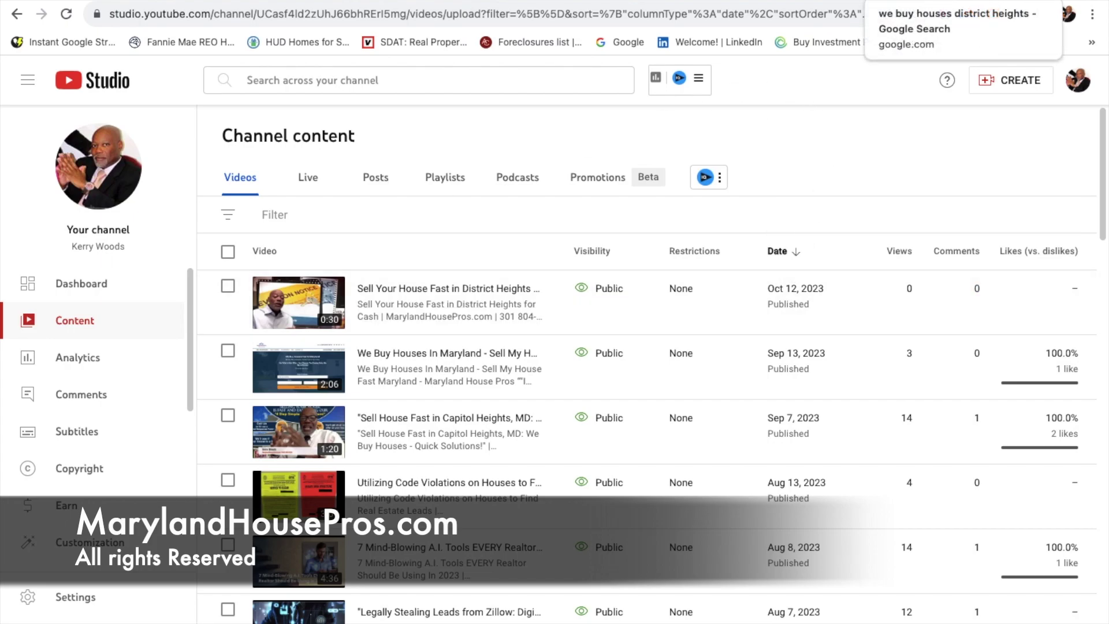
pyautogui.press('super+t')
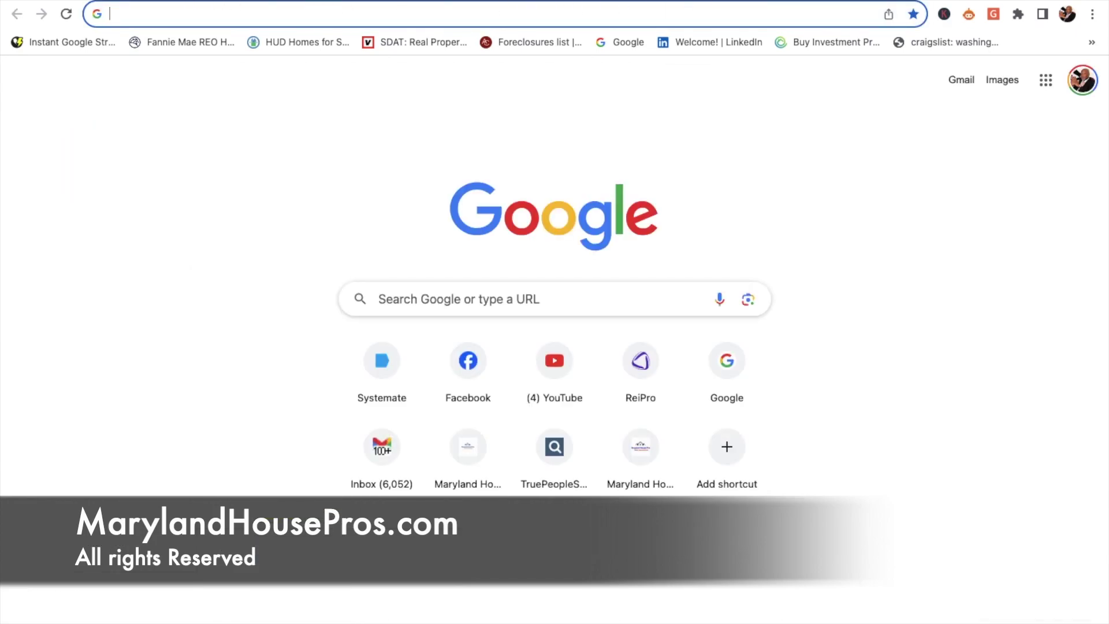
pyautogui.press('super+w')
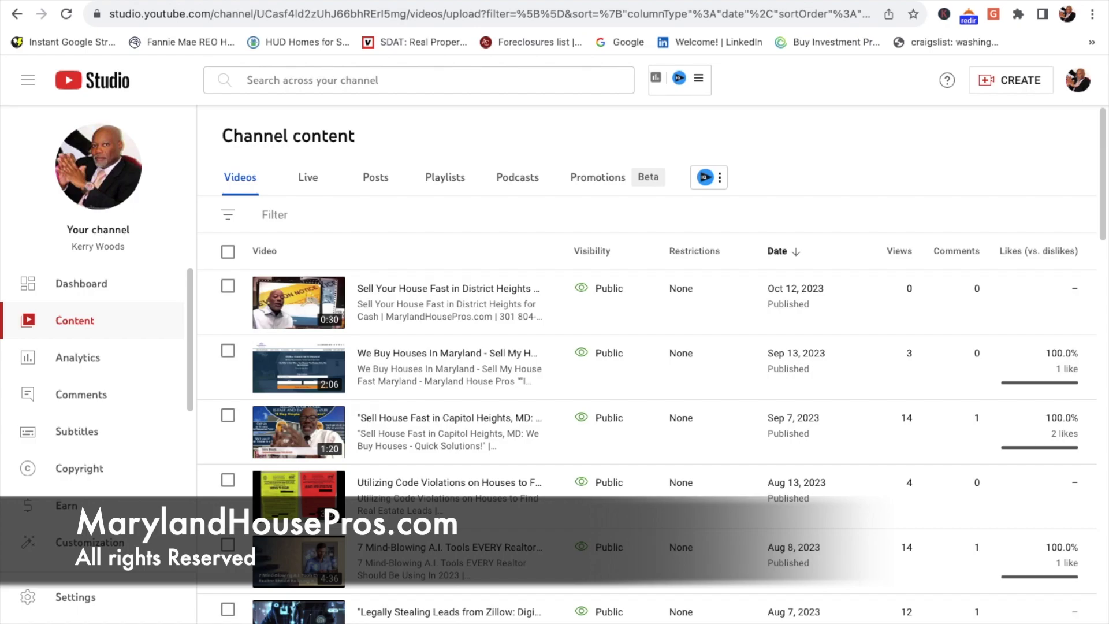
pyautogui.moveTo(367, 315)
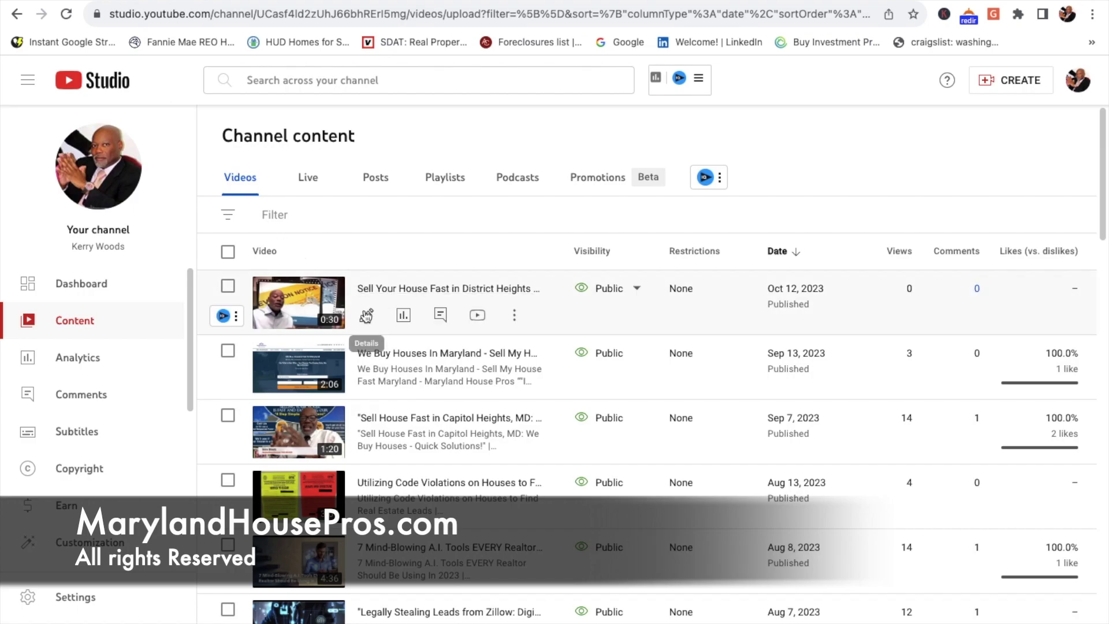
pyautogui.click(366, 315)
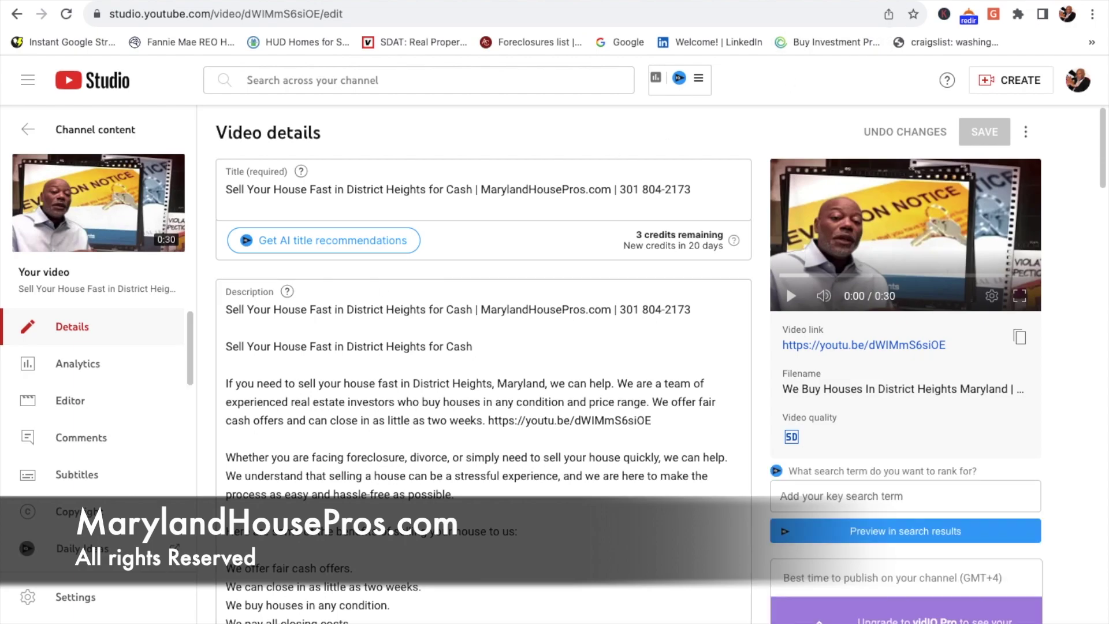
pyautogui.press('super+t')
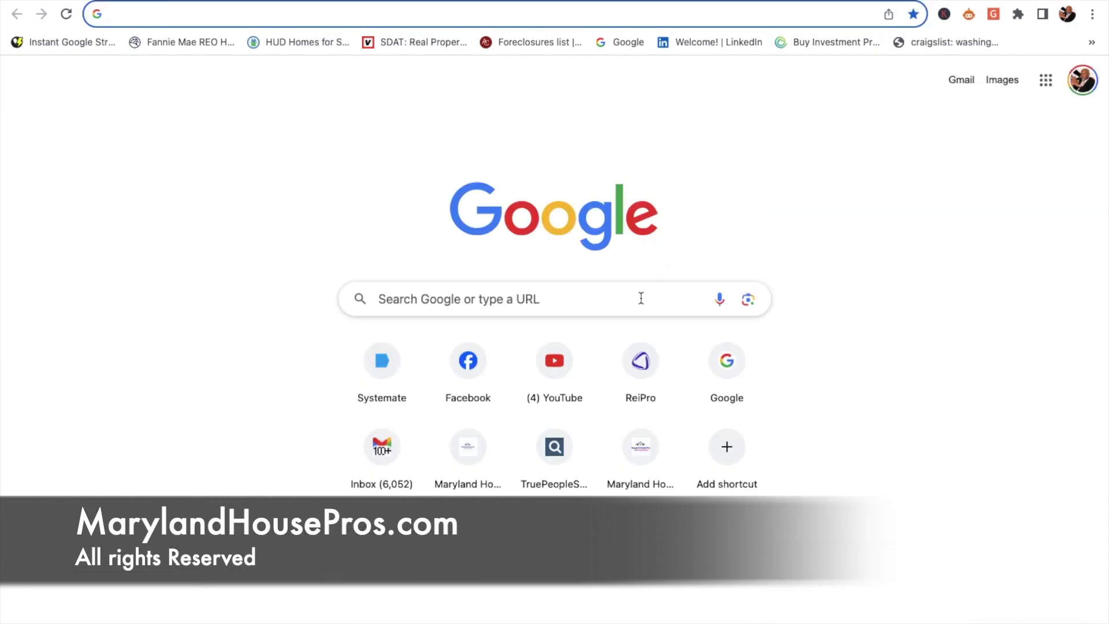
# Step: Search Google for 'sell my house fast district heights' using the suggested query
pyautogui.click(641, 298)
pyautogui.write('se')
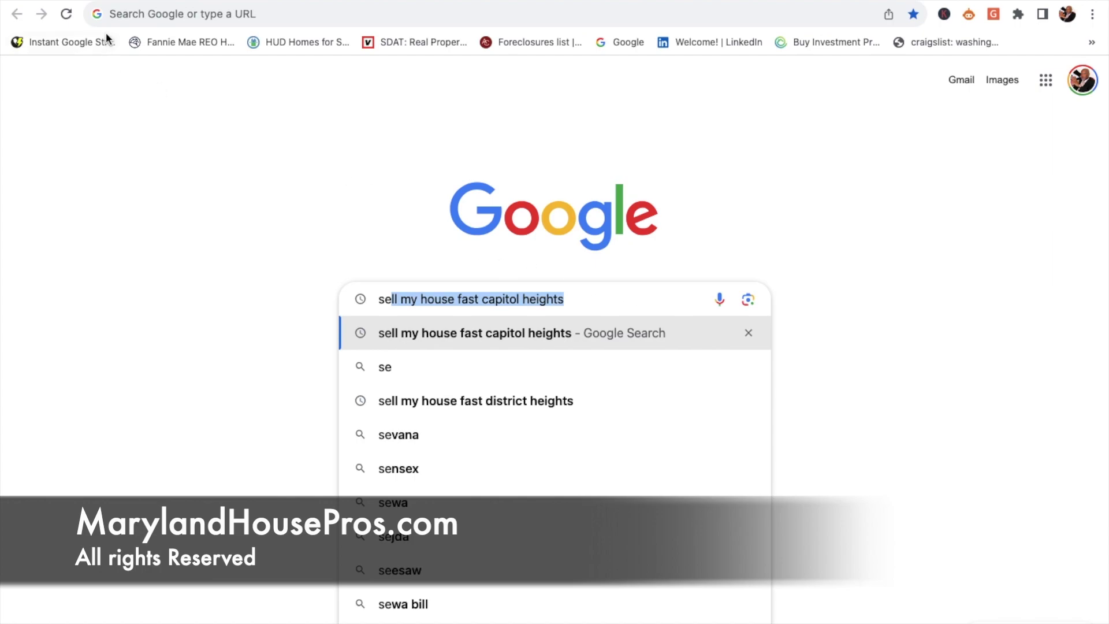
pyautogui.click(490, 400)
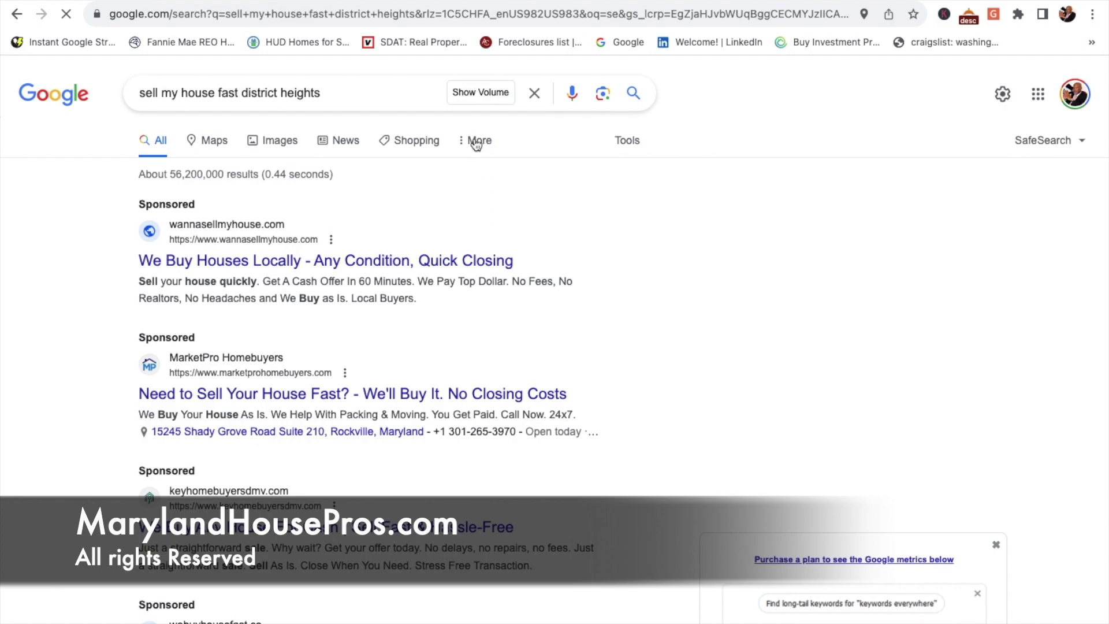
# Step: Filter the results to Videos and browse the roughly 1,090,000 cash home-buyer video listings
pyautogui.click(476, 144)
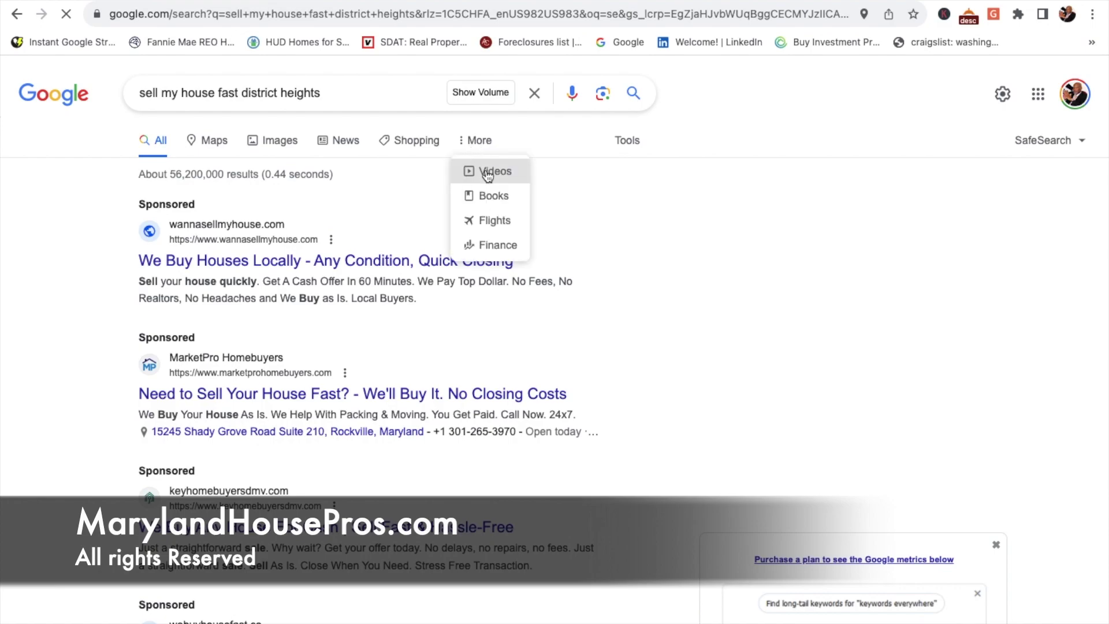
pyautogui.click(487, 172)
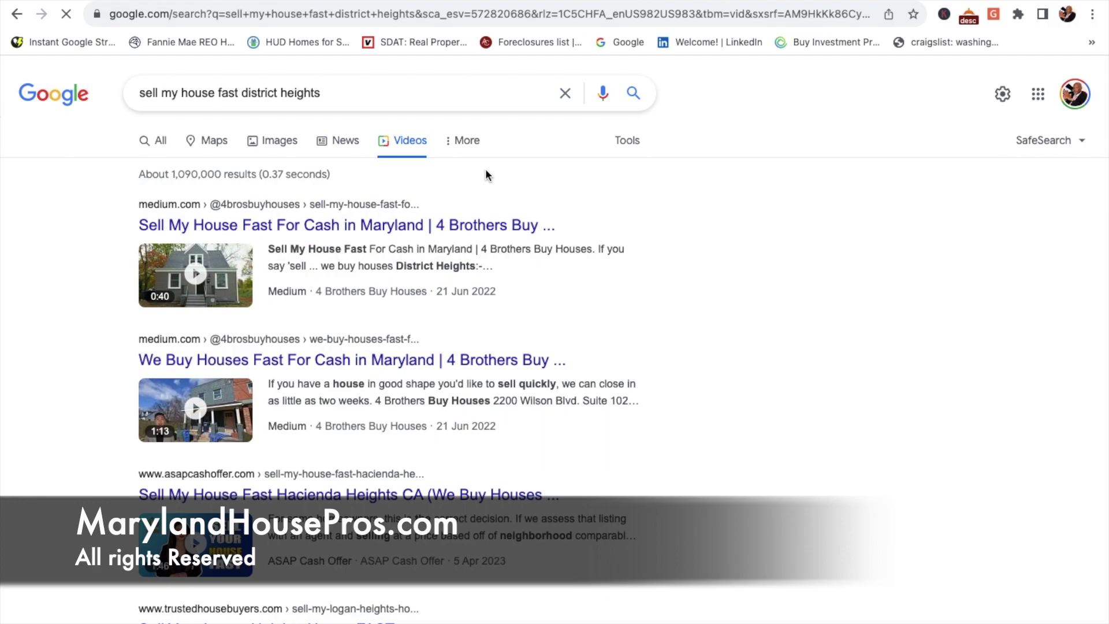
pyautogui.scroll(-5, 485, 340)
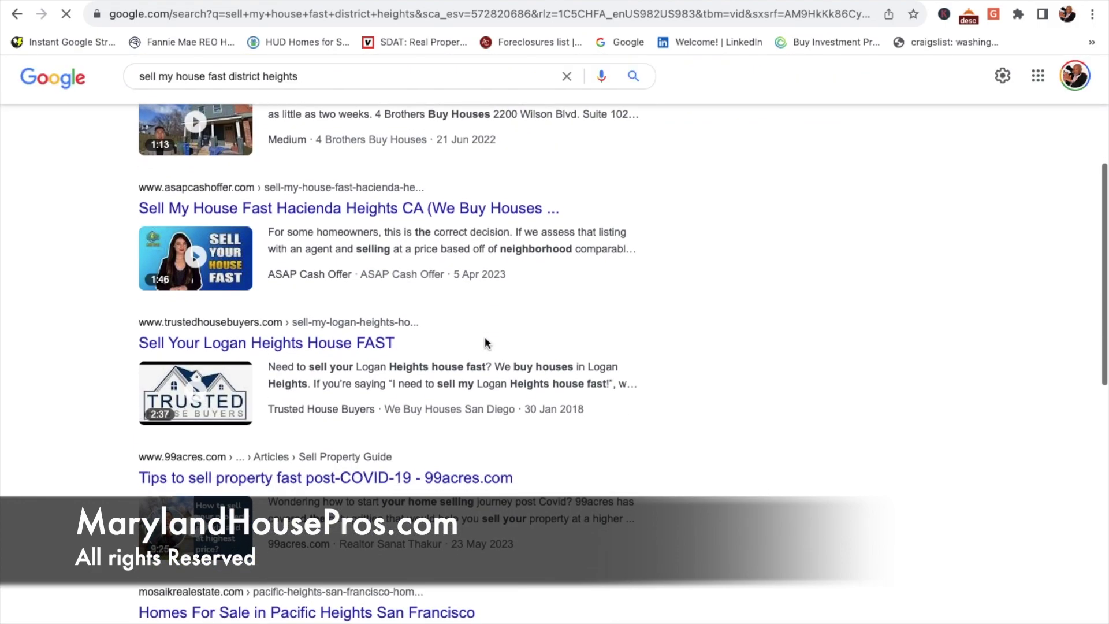
pyautogui.scroll(-4, 485, 343)
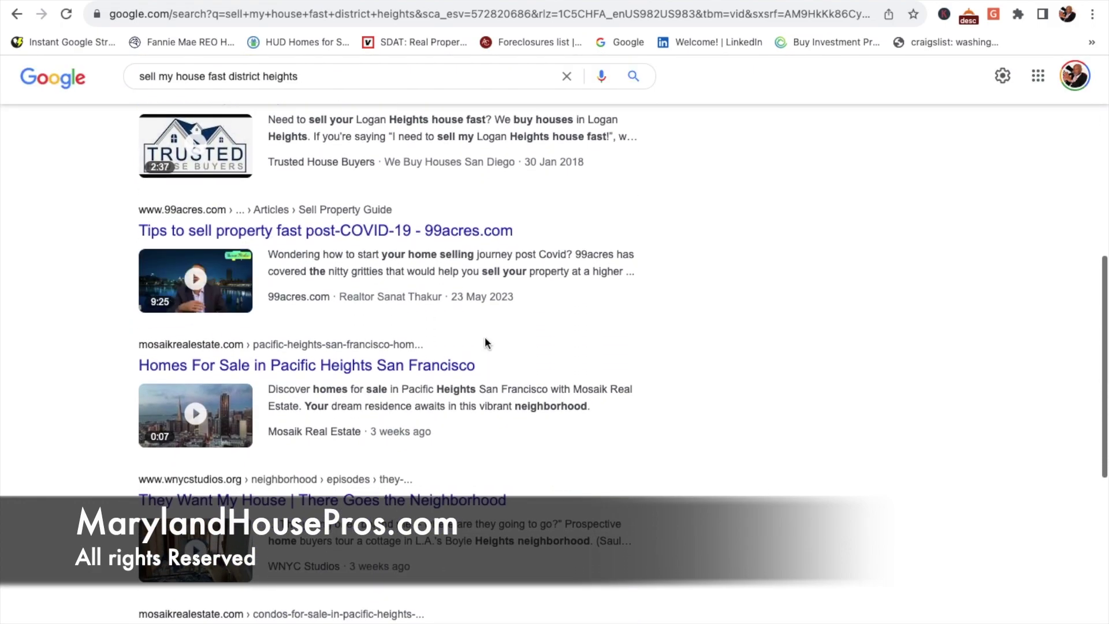
pyautogui.scroll(-7, 485, 343)
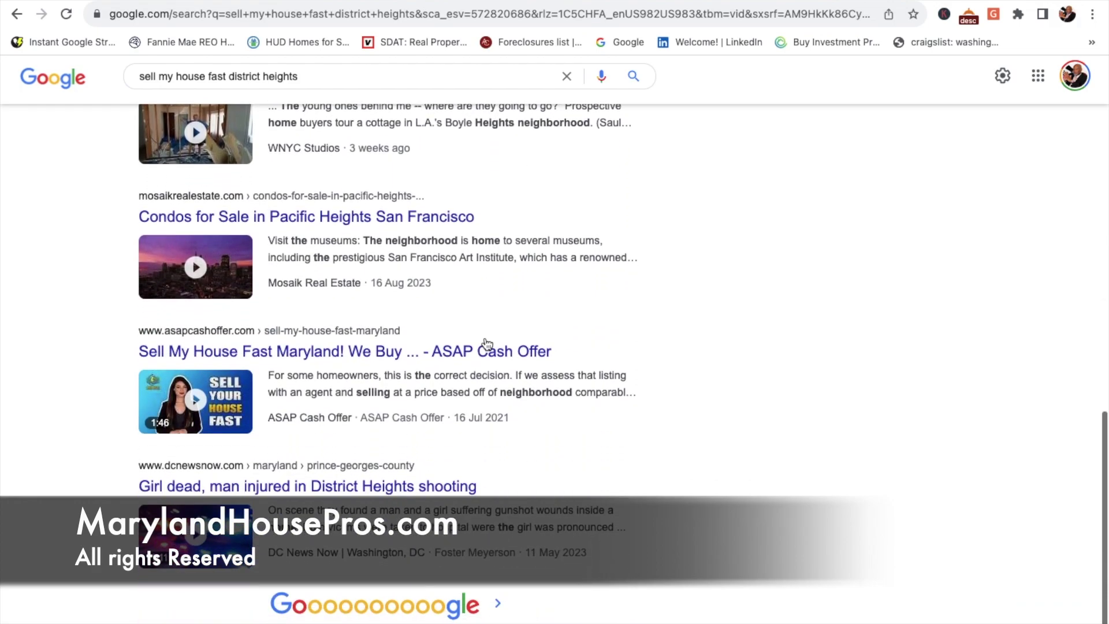
pyautogui.scroll(-1, 485, 343)
pyautogui.scroll(5, 484, 340)
pyautogui.scroll(7, 484, 339)
pyautogui.scroll(6, 484, 338)
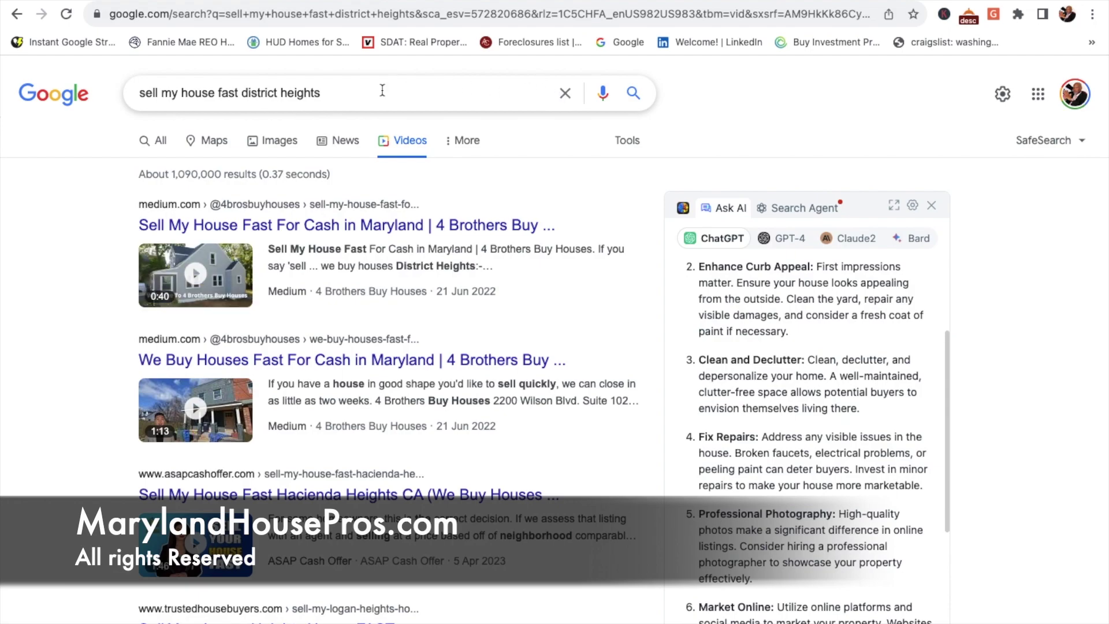
# Step: Replace 'district' with 'capitol' in the query and browse the roughly 5,250,000 video results
pyautogui.click(278, 92)
pyautogui.press('BackSpace')
pyautogui.press('BackSpace')
pyautogui.press('BackSpace')
pyautogui.press('BackSpace')
pyautogui.press('BackSpace')
pyautogui.press('BackSpace')
pyautogui.press('BackSpace')
pyautogui.press('BackSpace')
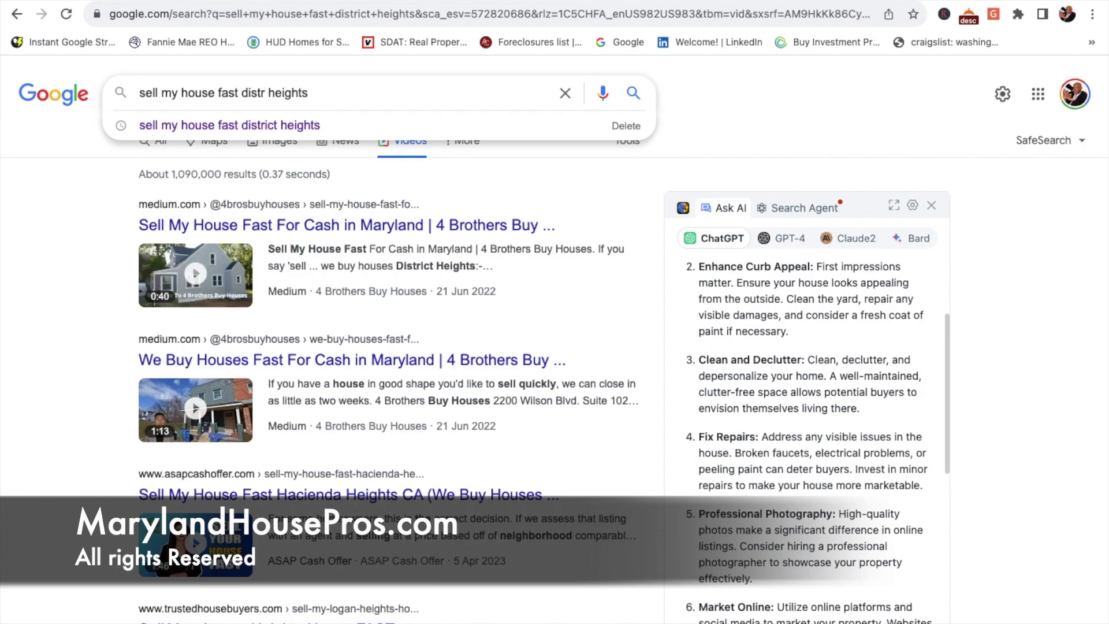
pyautogui.write('capitol')
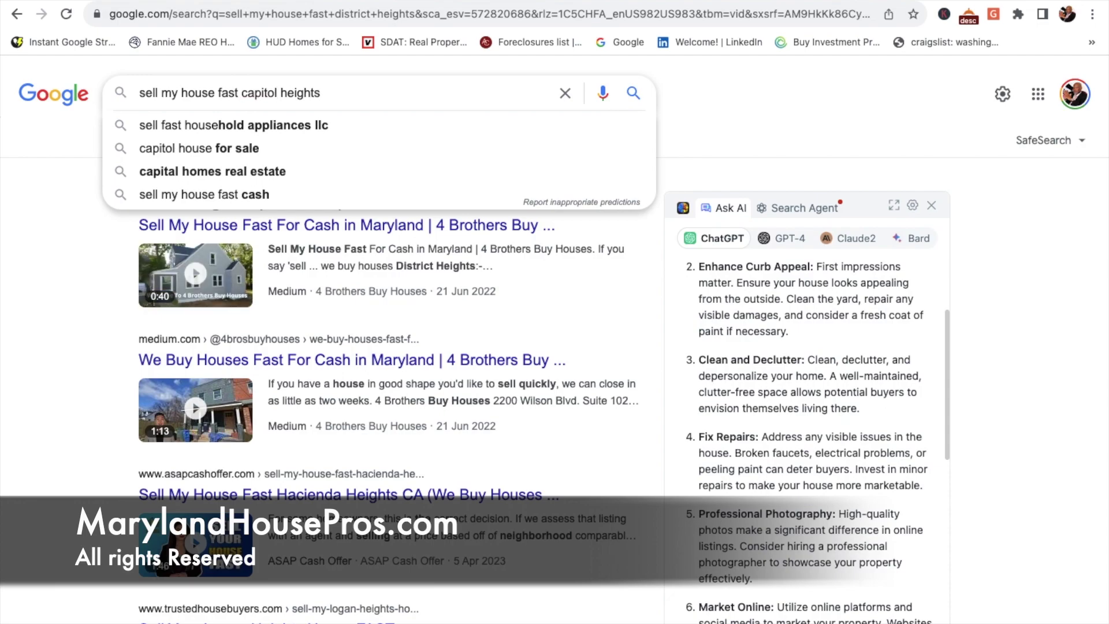
pyautogui.press('Return')
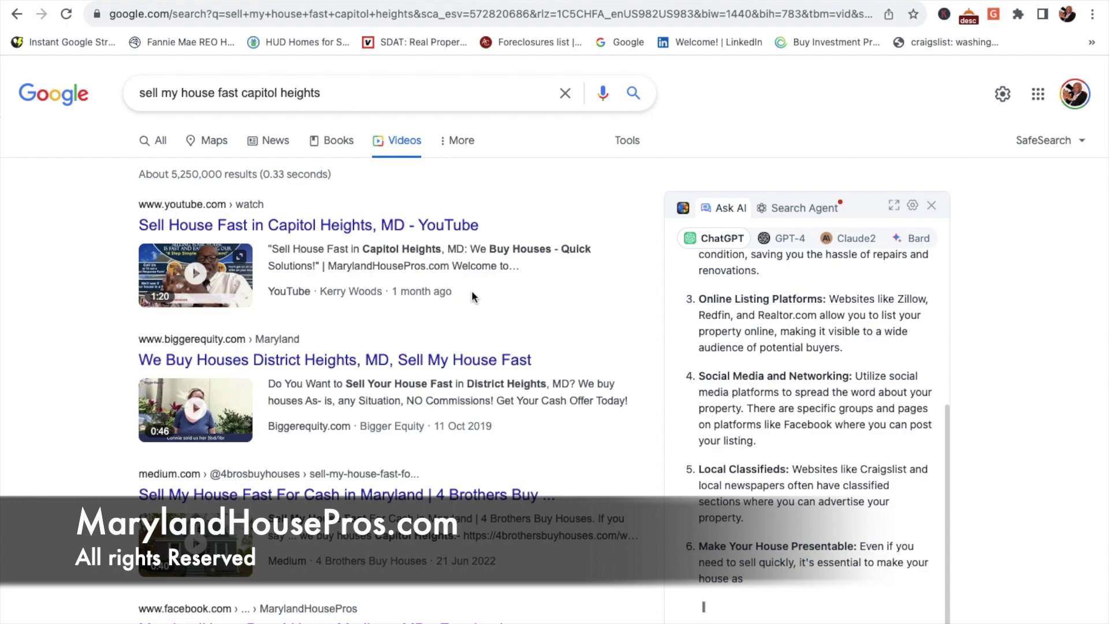
pyautogui.scroll(-4, 472, 290)
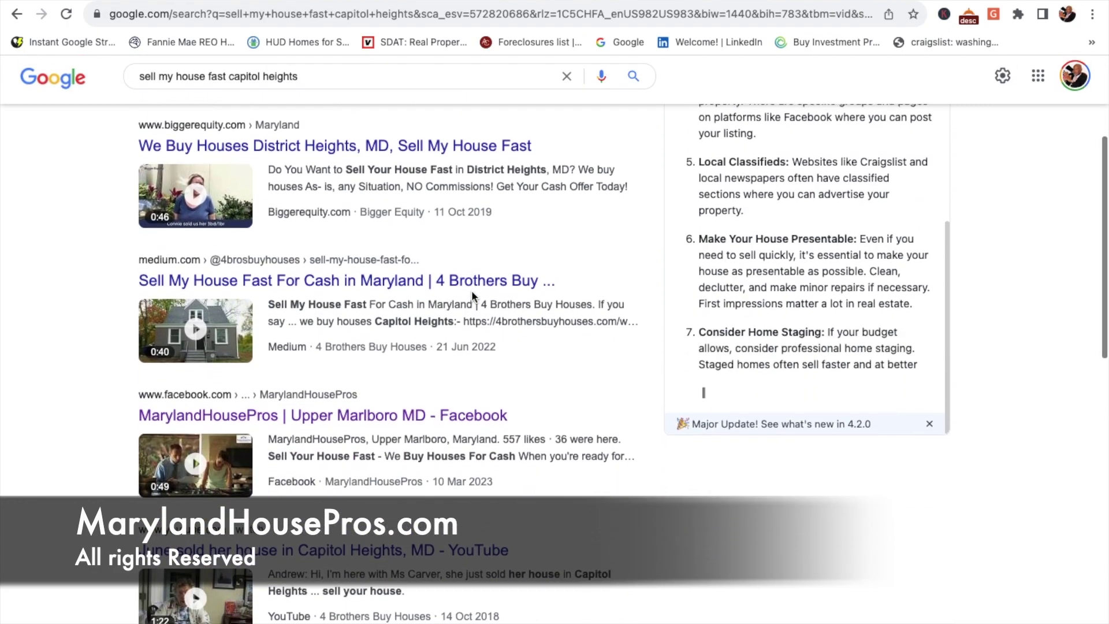
pyautogui.scroll(3, 471, 290)
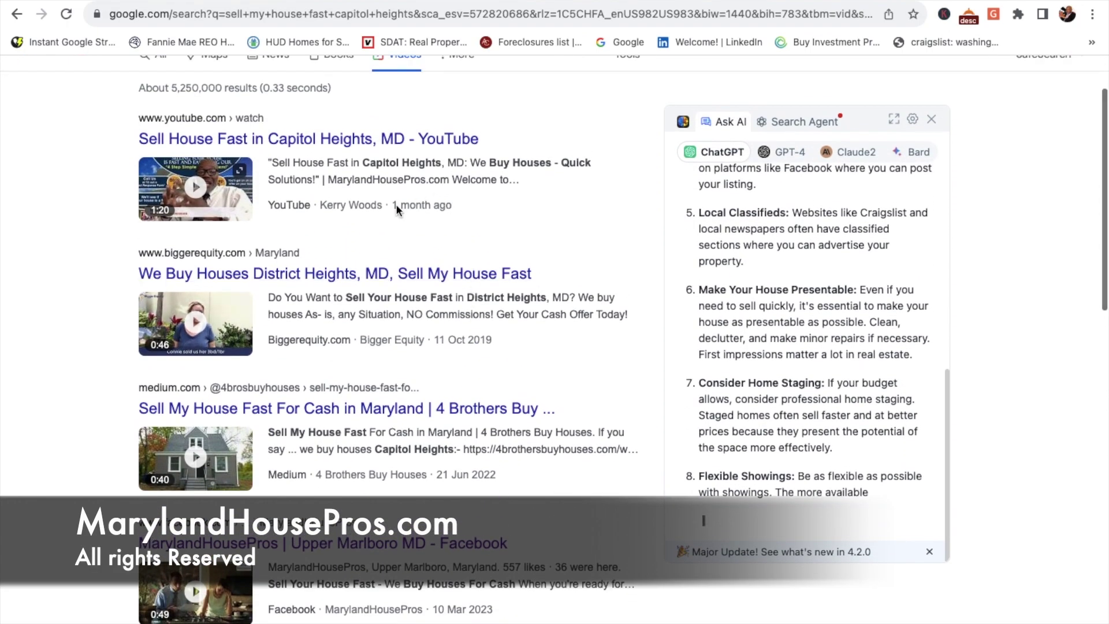
pyautogui.scroll(2, 481, 269)
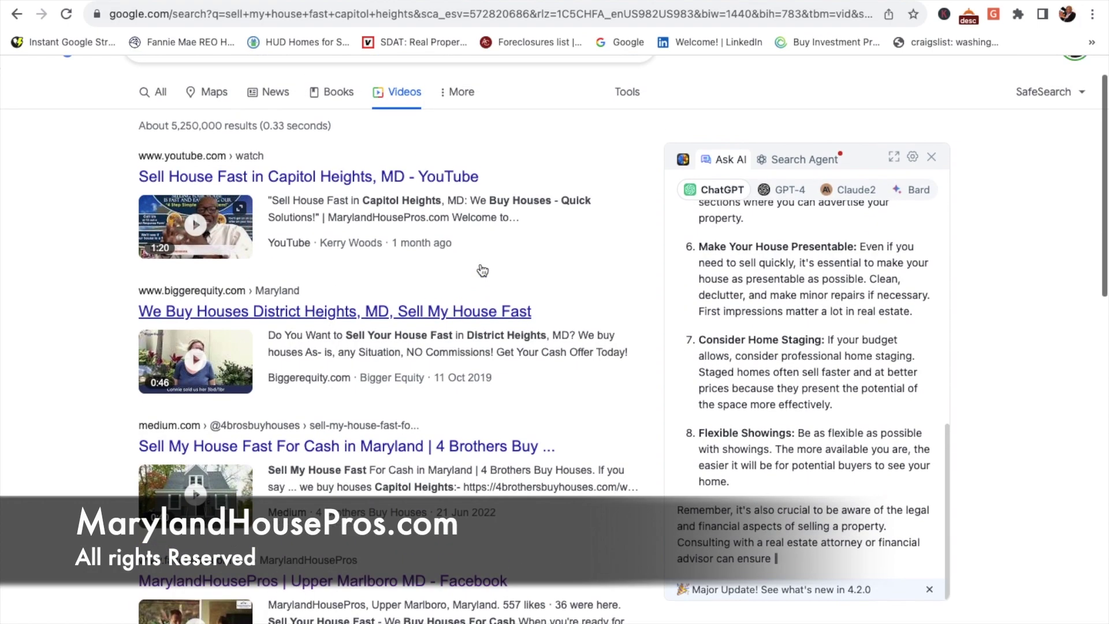
pyautogui.scroll(-5, 479, 262)
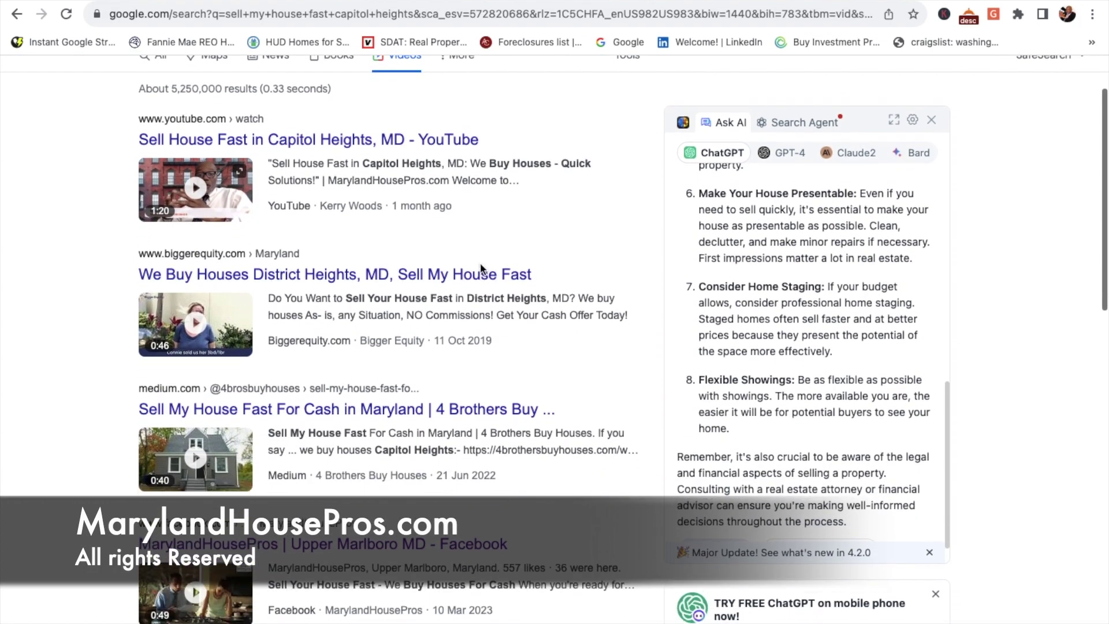